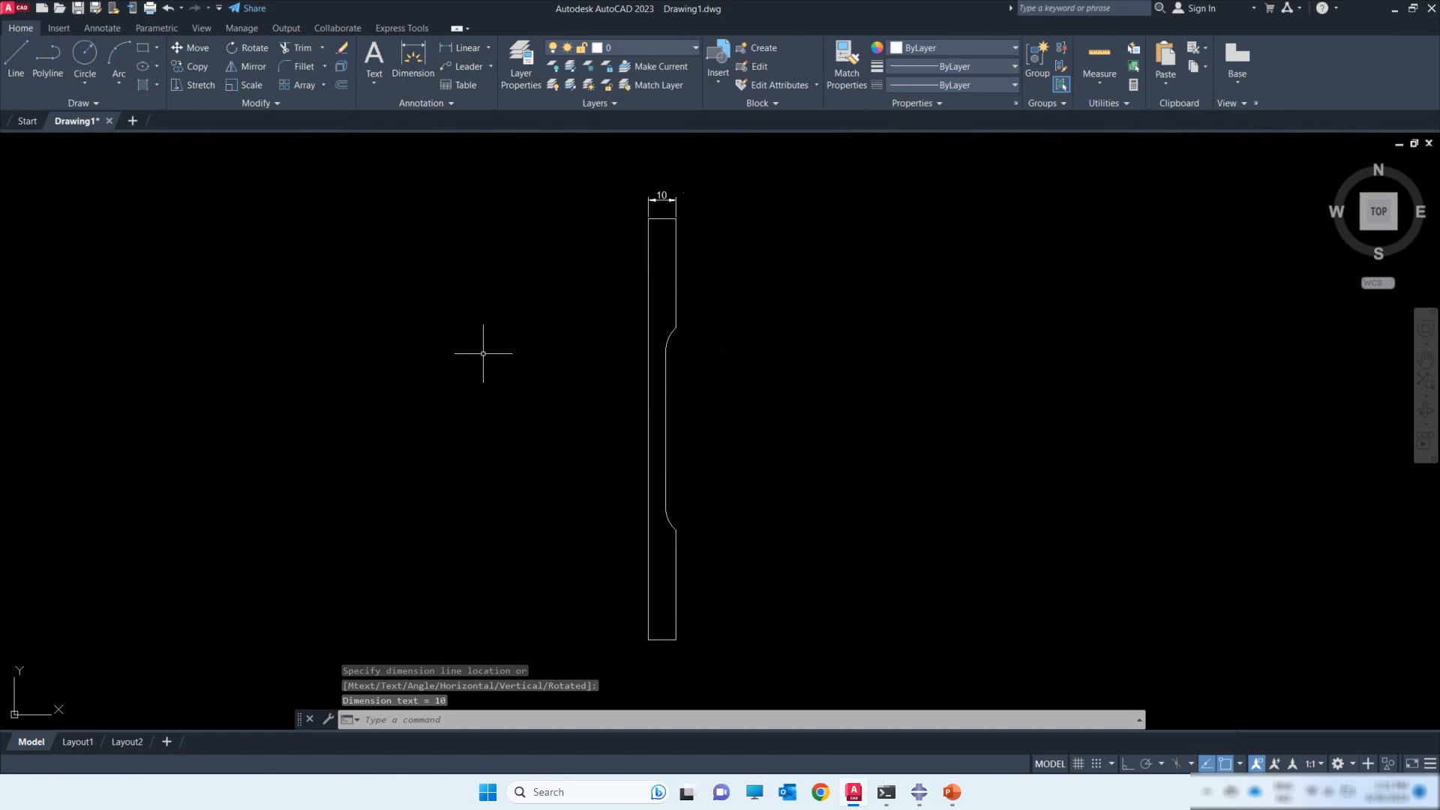
- Erase the width dimension above the upper end of the specimen profile
left_click(712, 182)
left_click(650, 200)
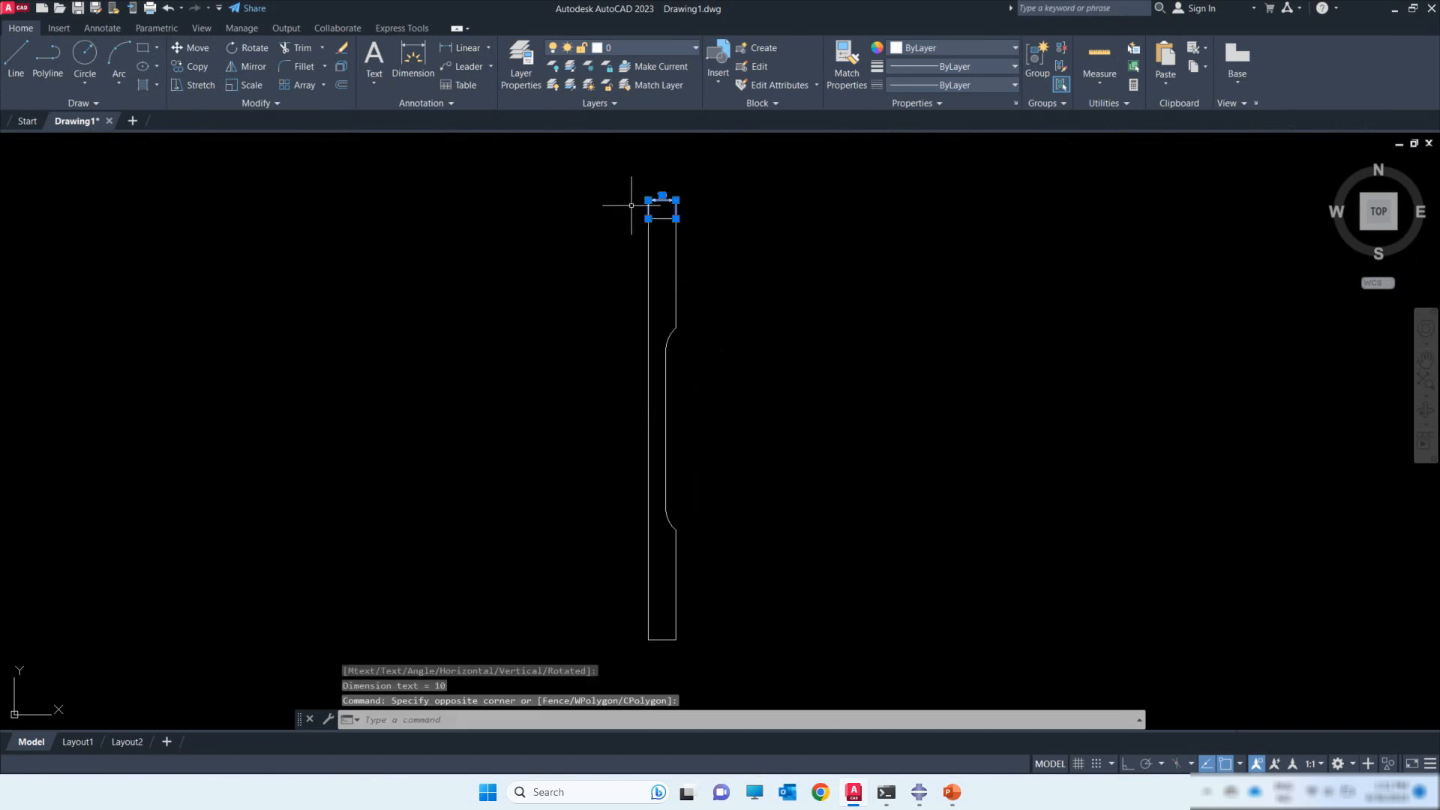
type("e")
key("Return")
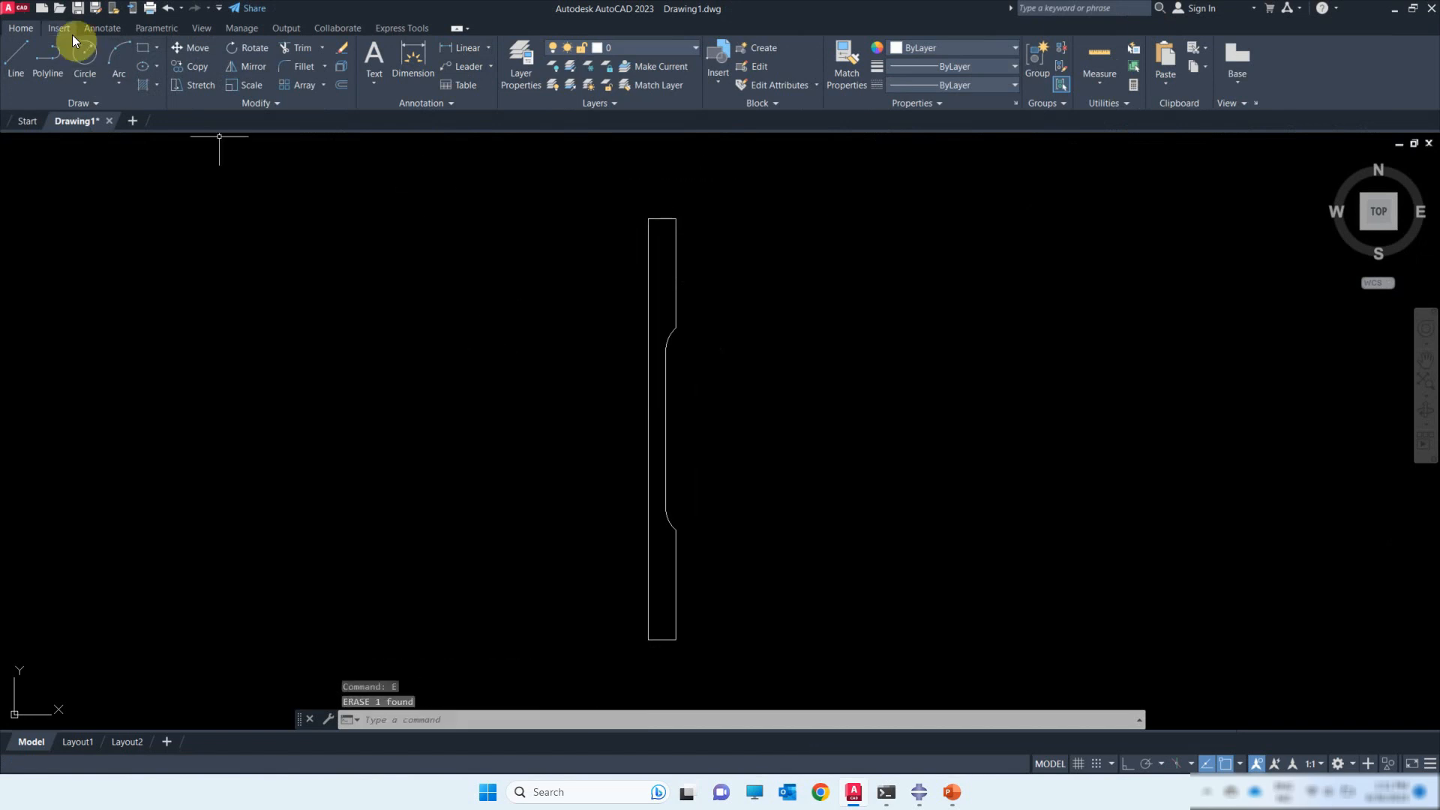
- Save the drawing as FlatSpec in AutoCAD 2013/LT2013 DXF format in the temp folder
left_click(76, 9)
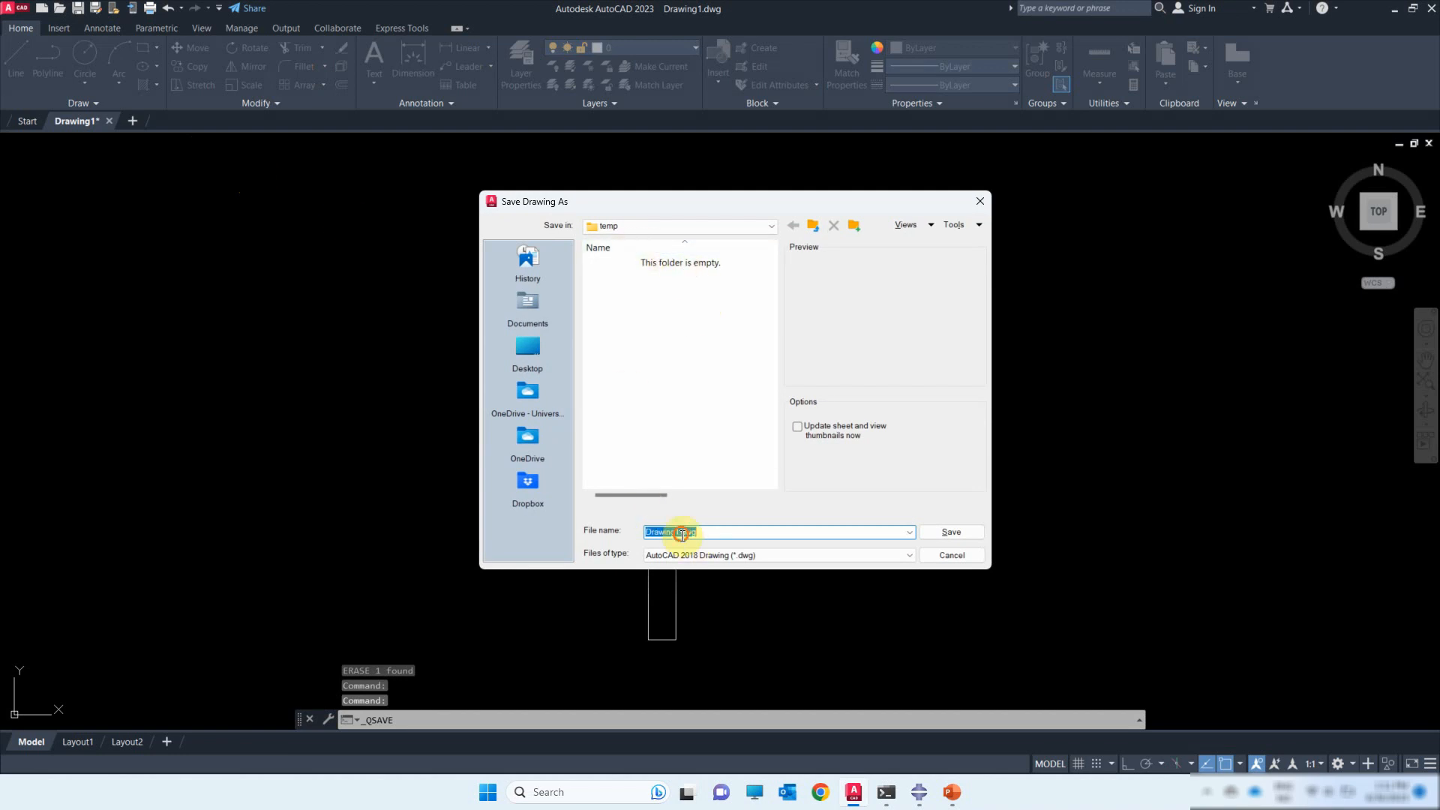
left_click(702, 555)
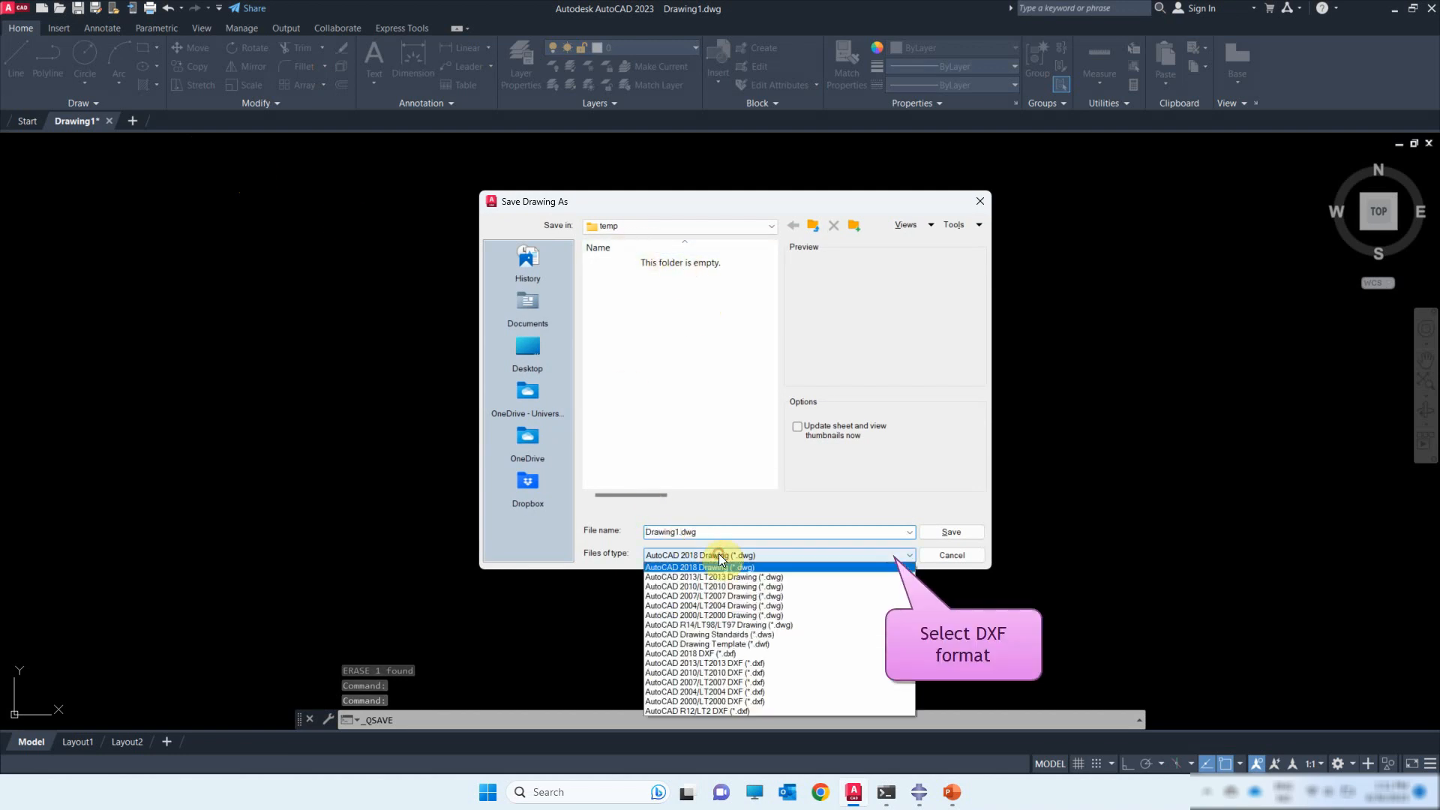
left_click(746, 664)
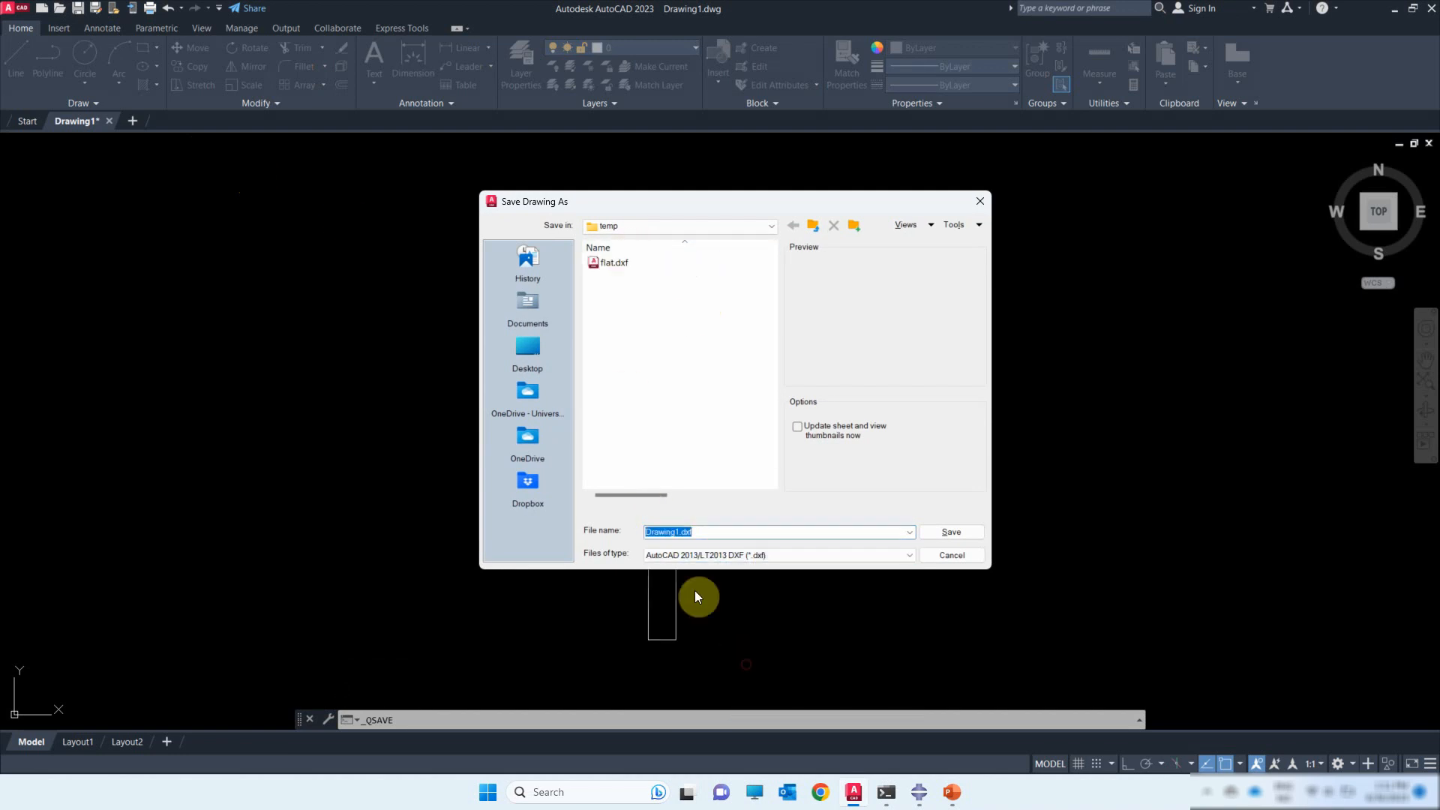
left_click_drag(680, 533, 619, 539)
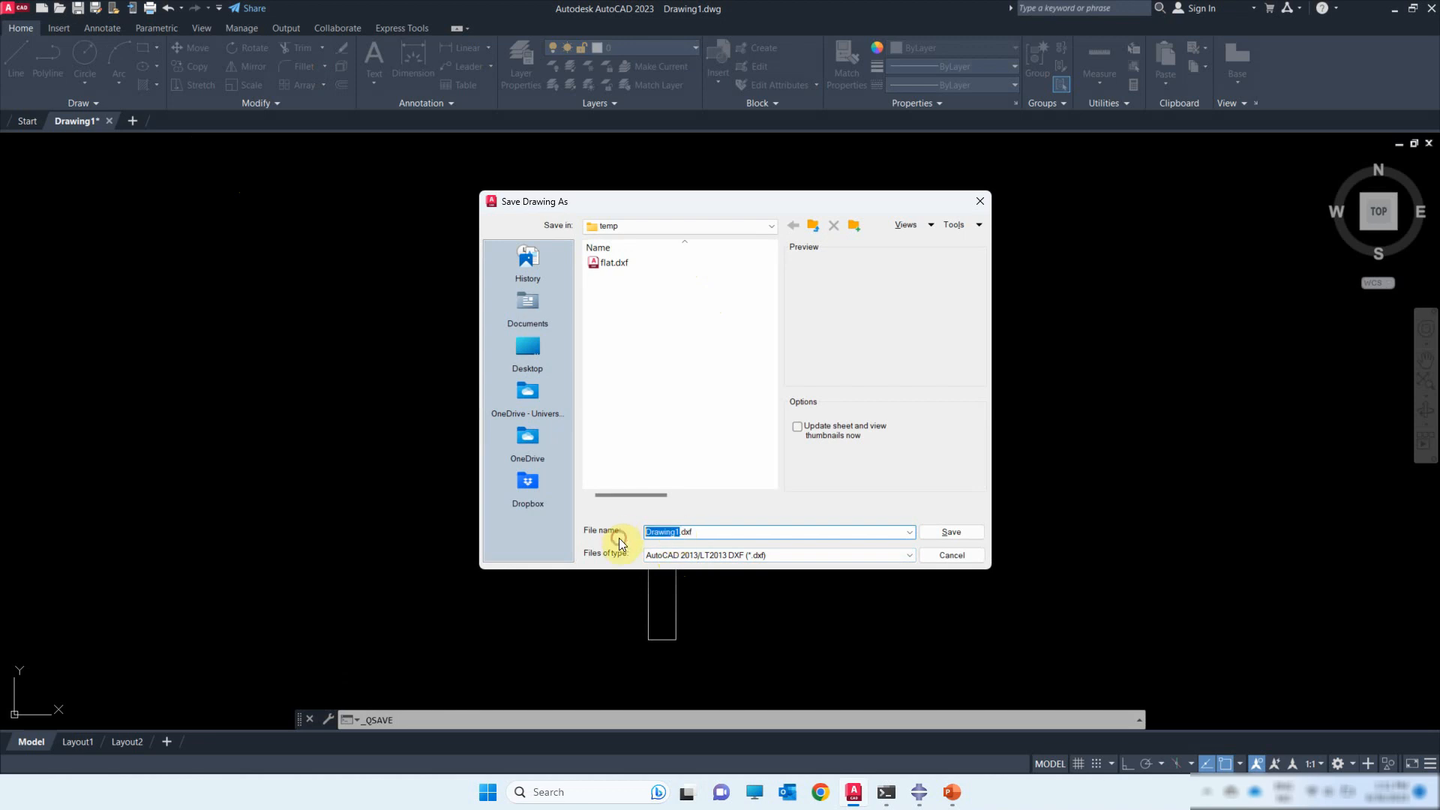
type("FlatSpec")
left_click(949, 533)
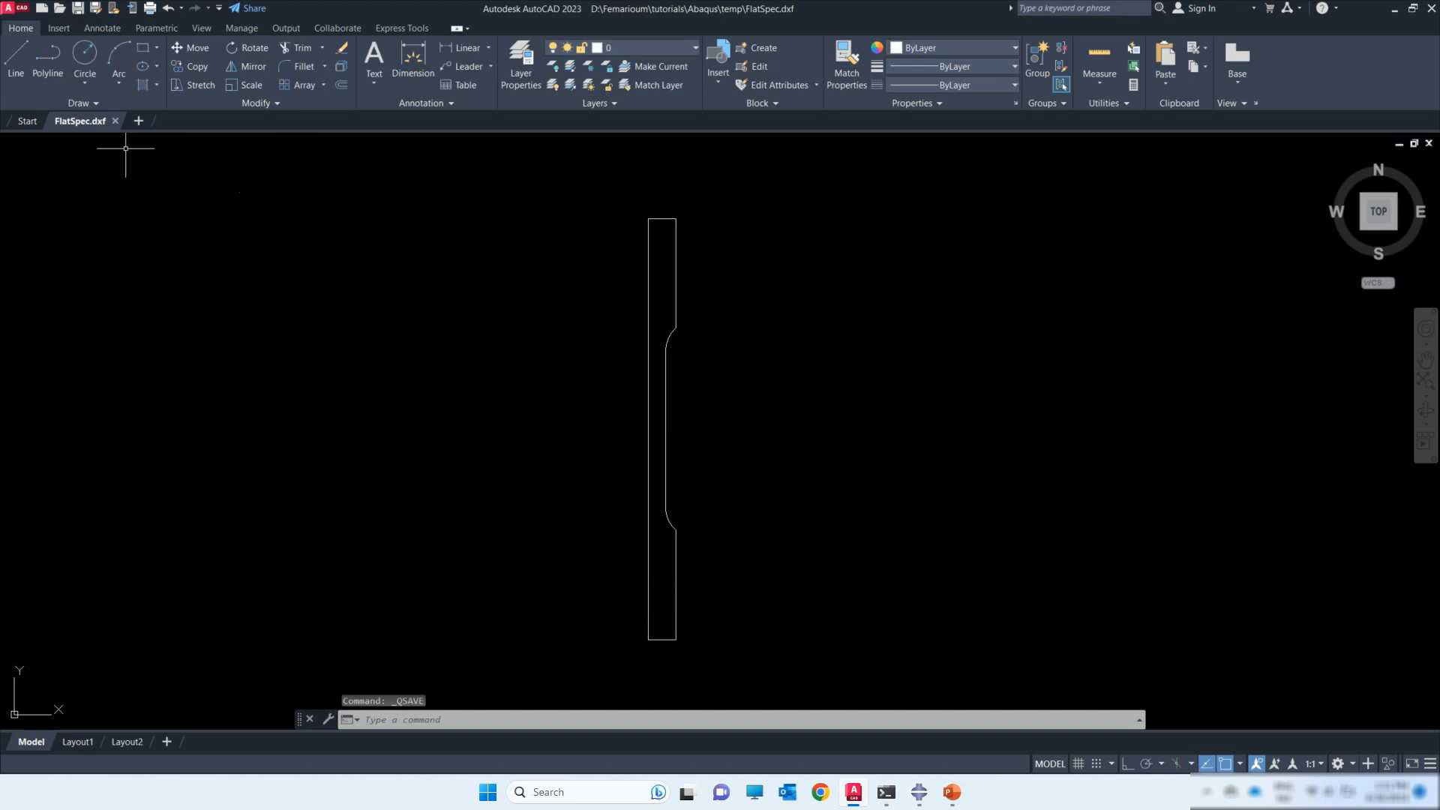
- Close the FlatSpec.dxf drawing without saving it in AutoCAD 2018 format, and switch to the Part module in Abaqus/CAE
left_click(115, 120)
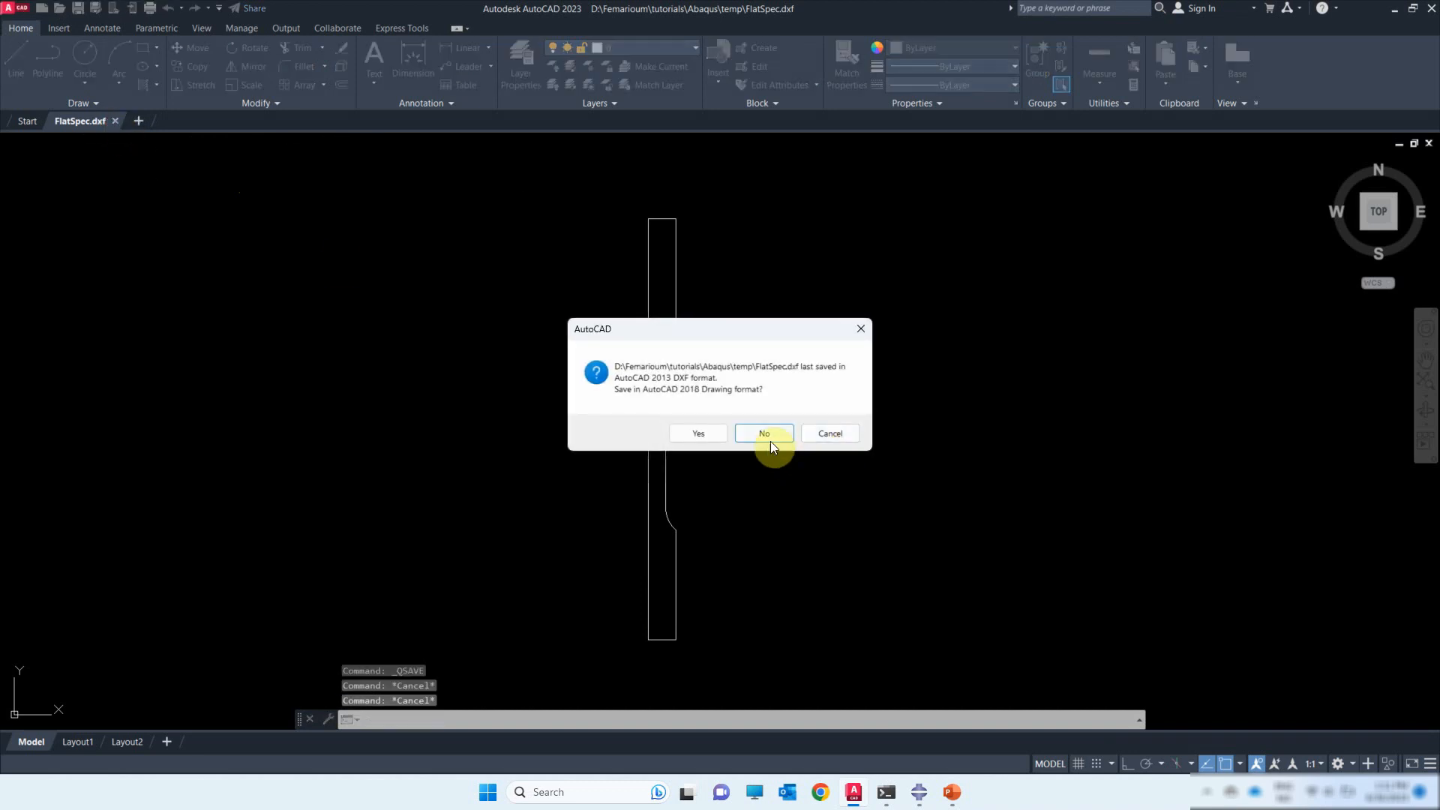
left_click(758, 435)
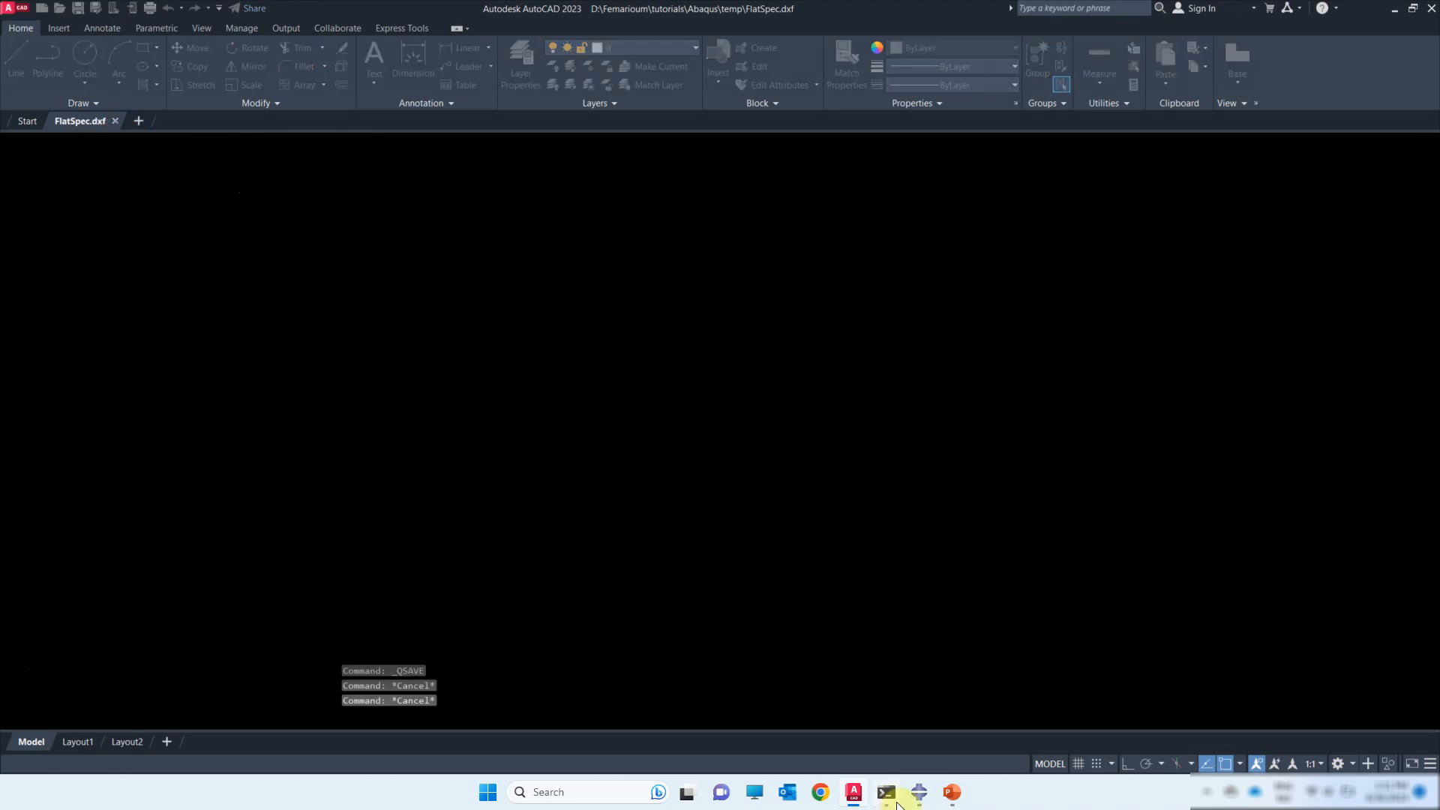
key("alt+Tab")
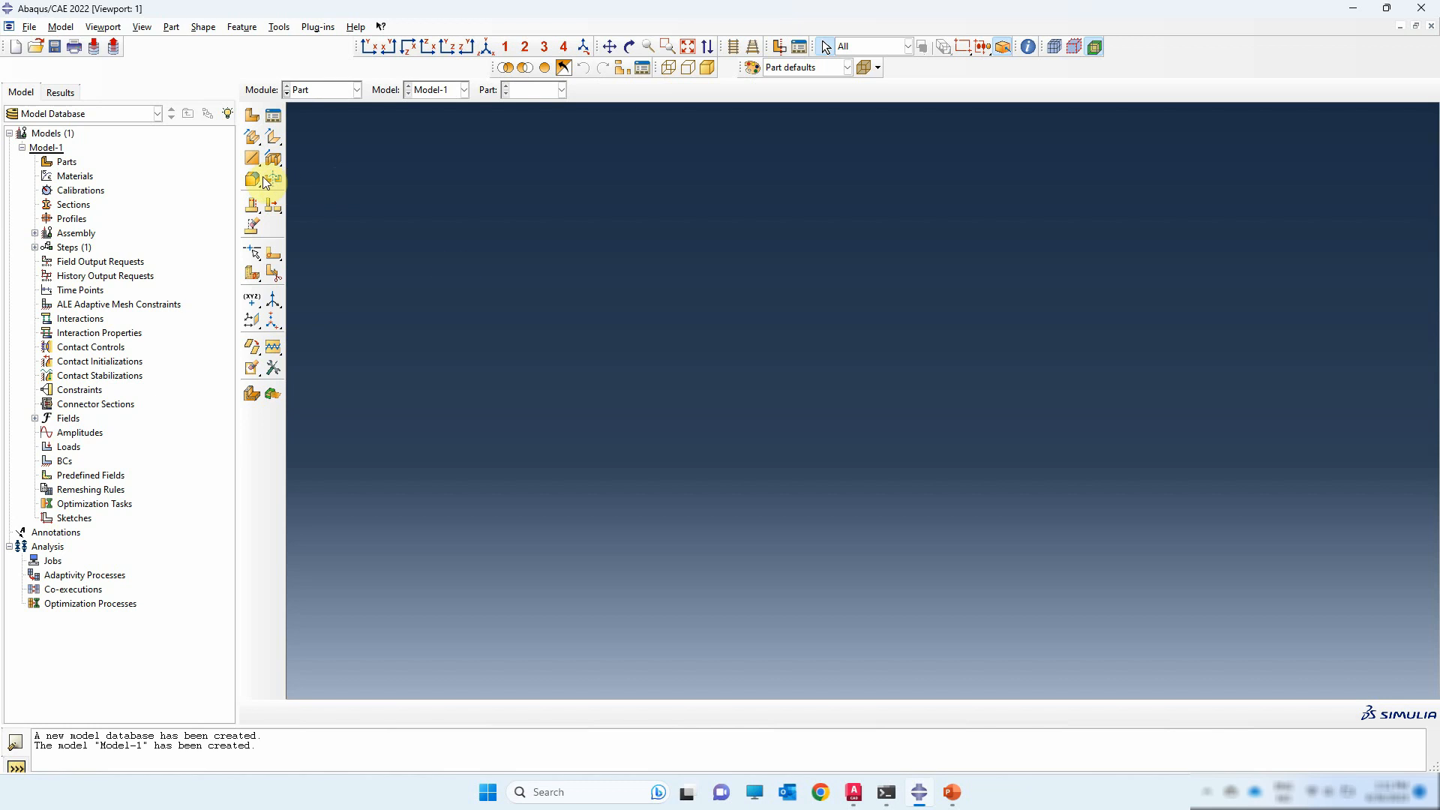
left_click(316, 88)
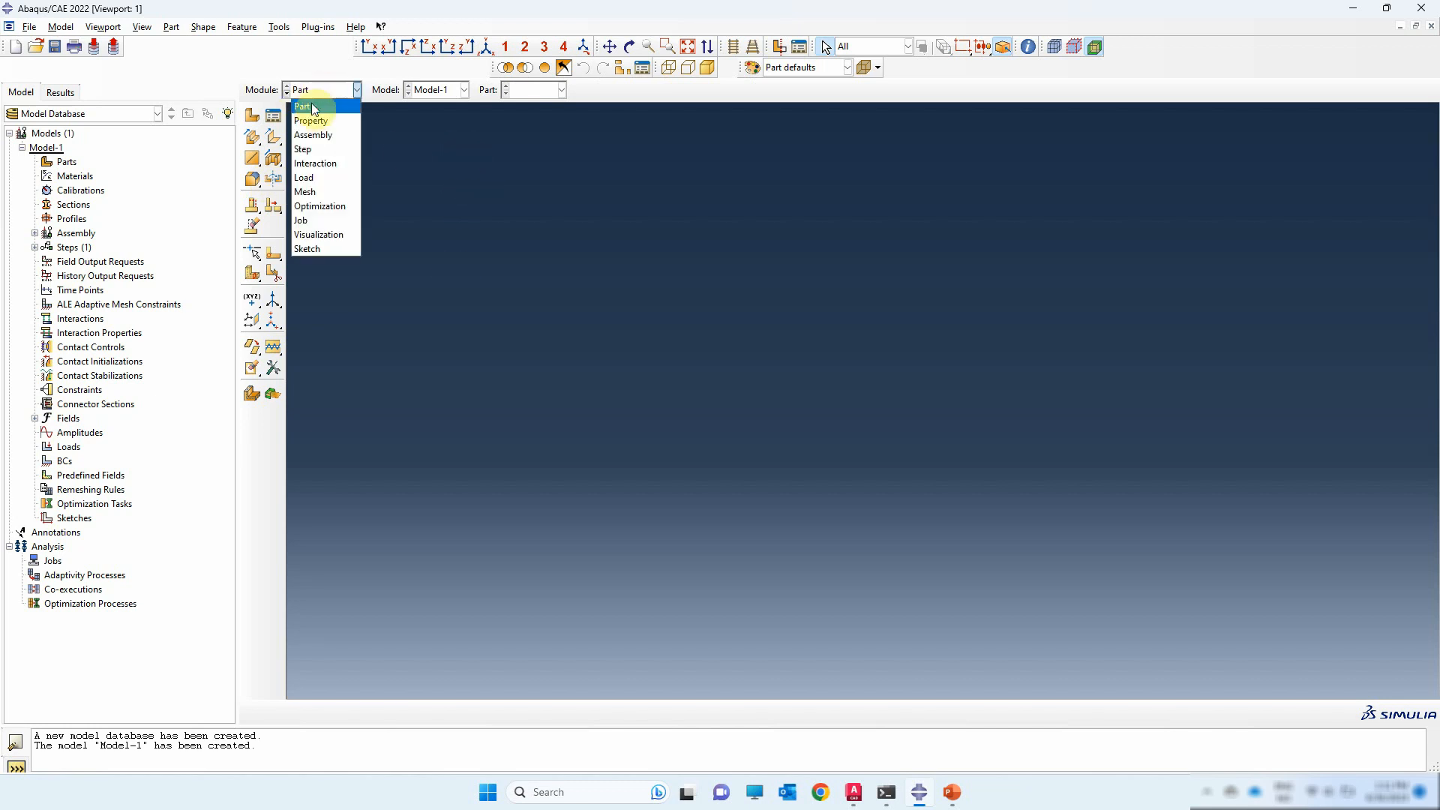
left_click(309, 107)
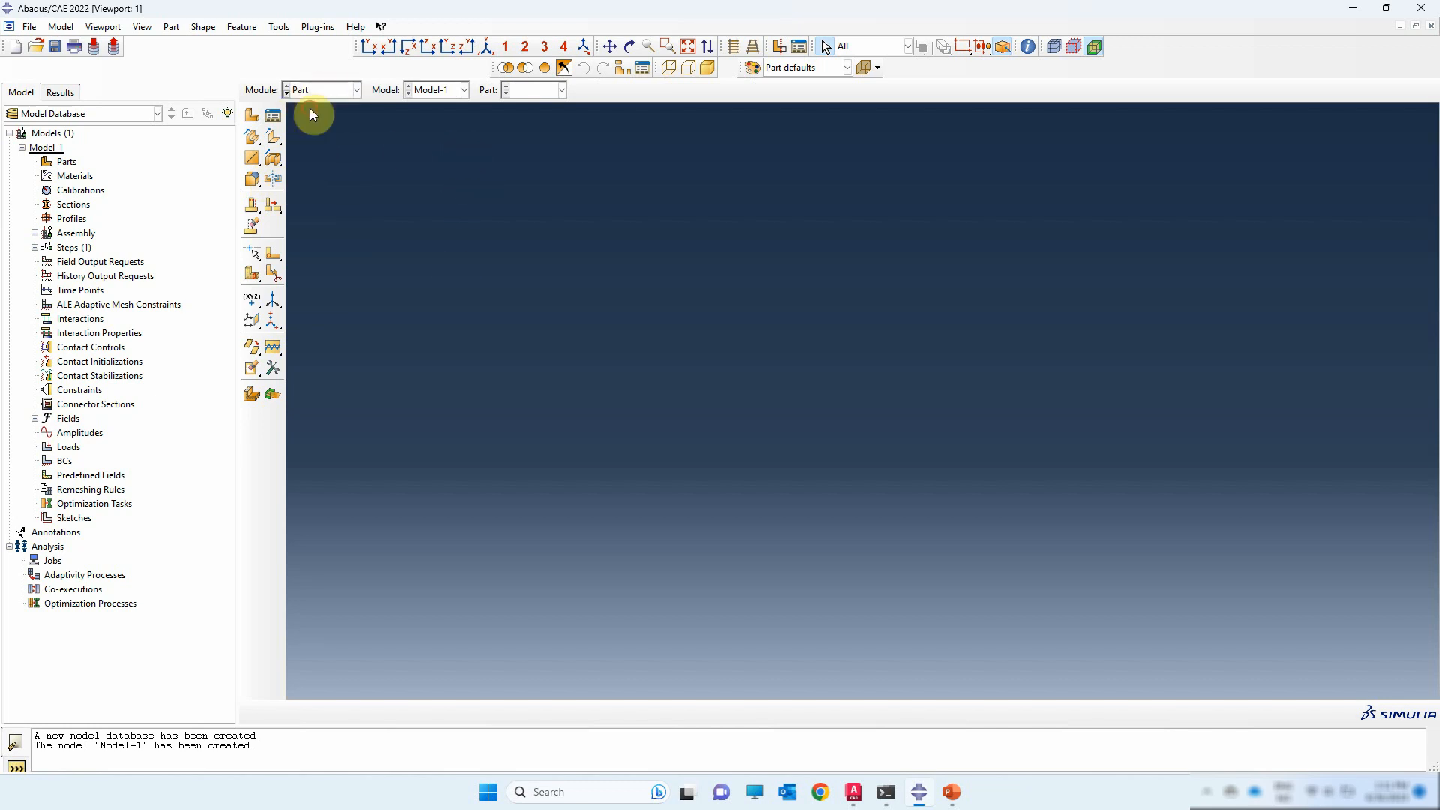
- Import FlatSpec.dxf from the temp folder into Model-1 as a sketch, using the AutoCAD DXF file filter
right_click(85, 521)
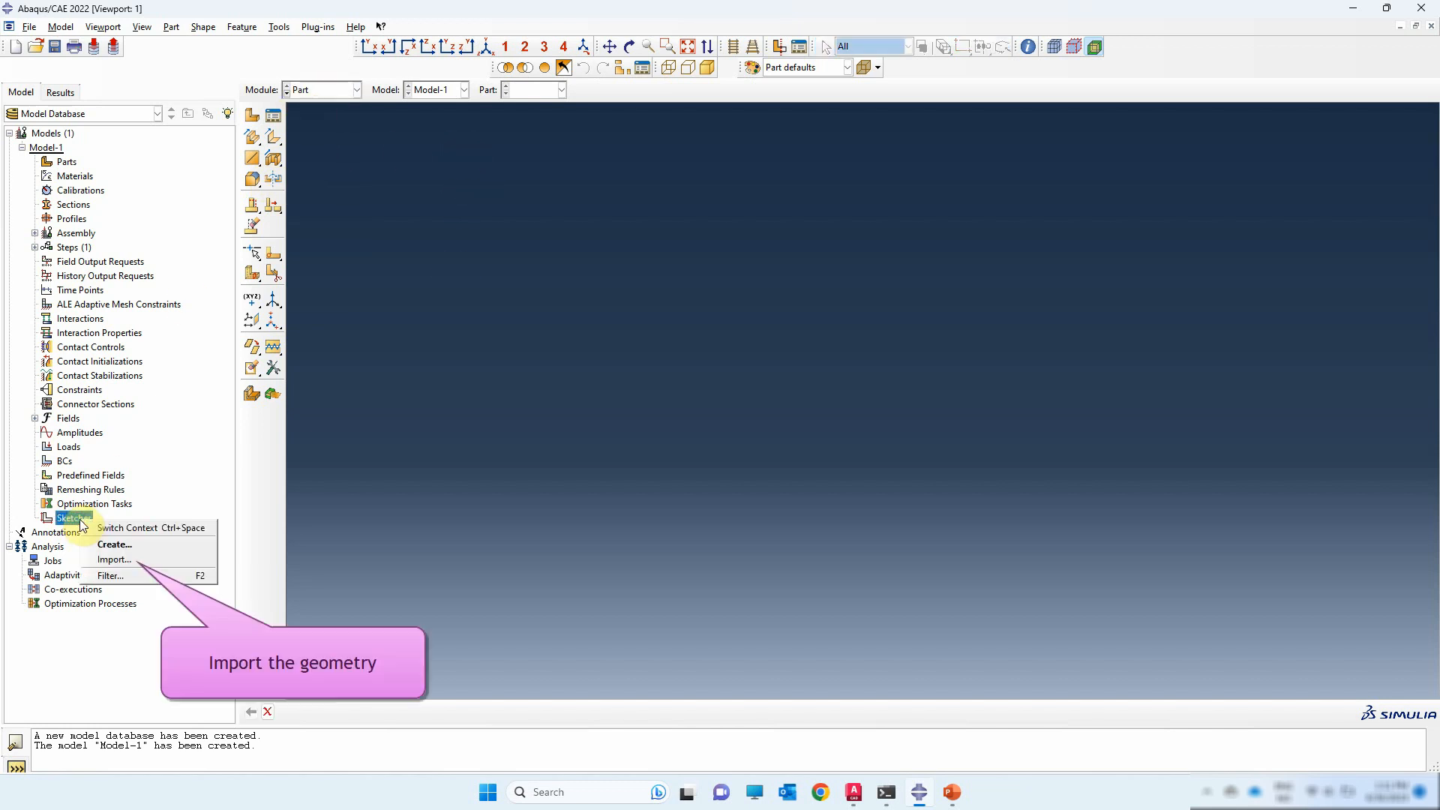
left_click(120, 561)
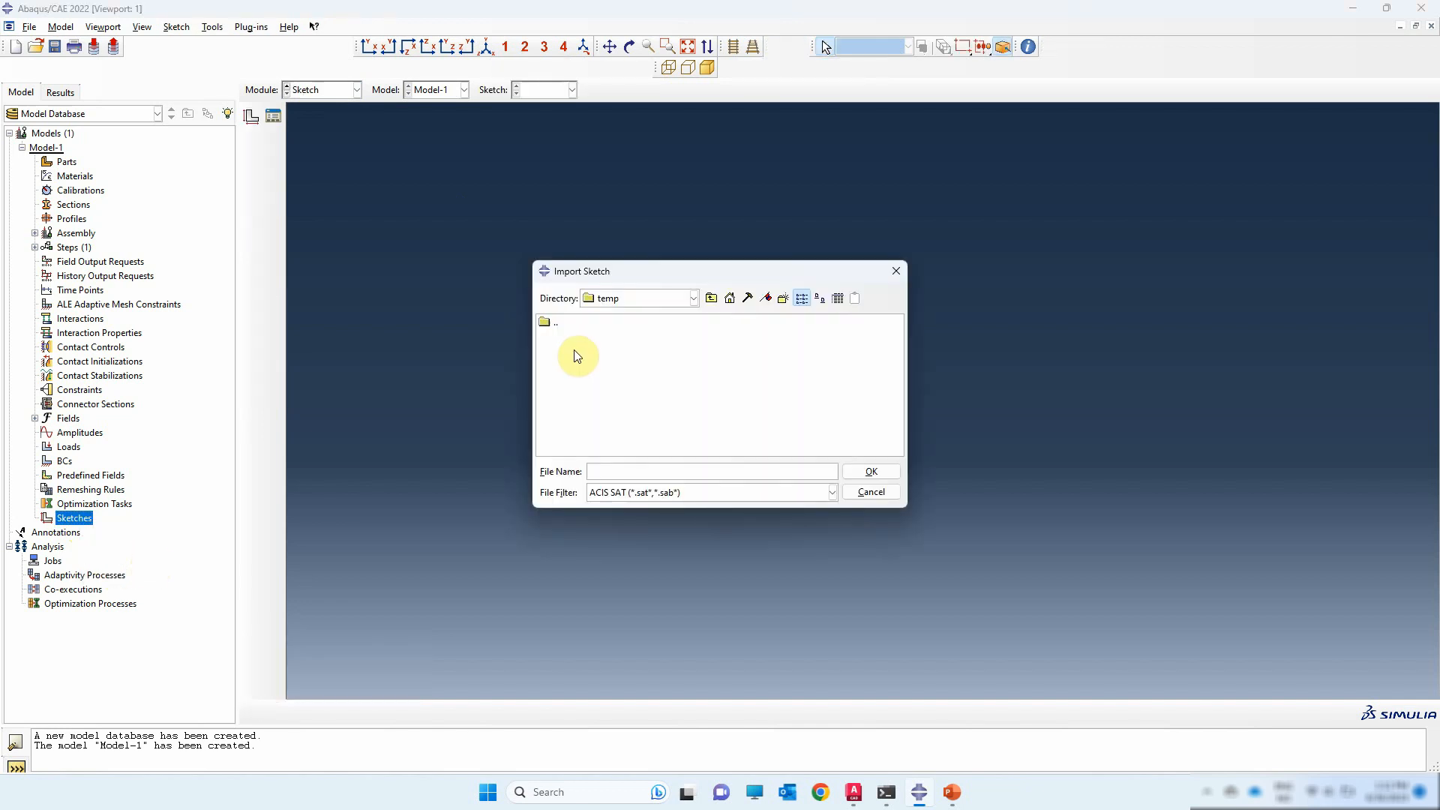
left_click(646, 492)
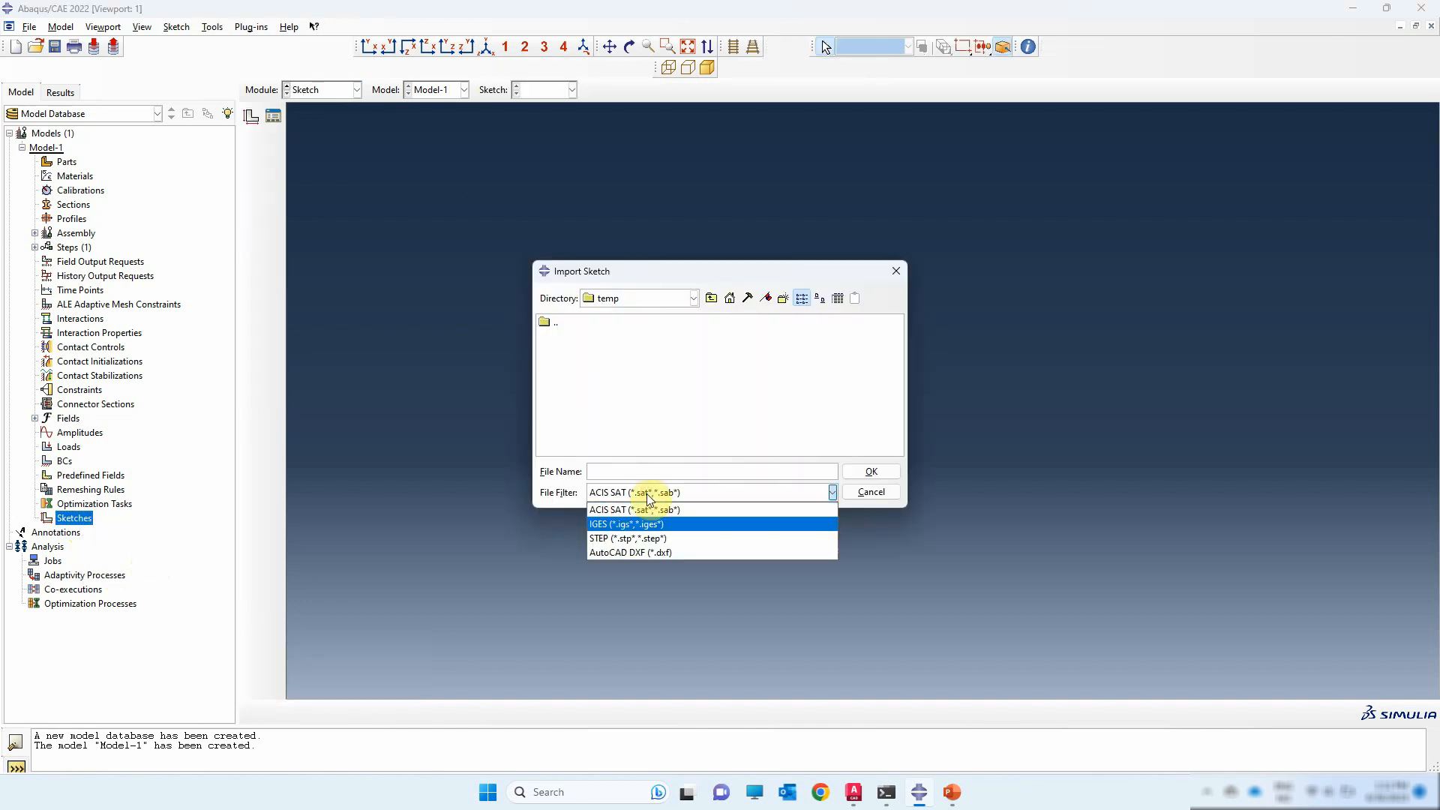
left_click(641, 550)
left_click(586, 358)
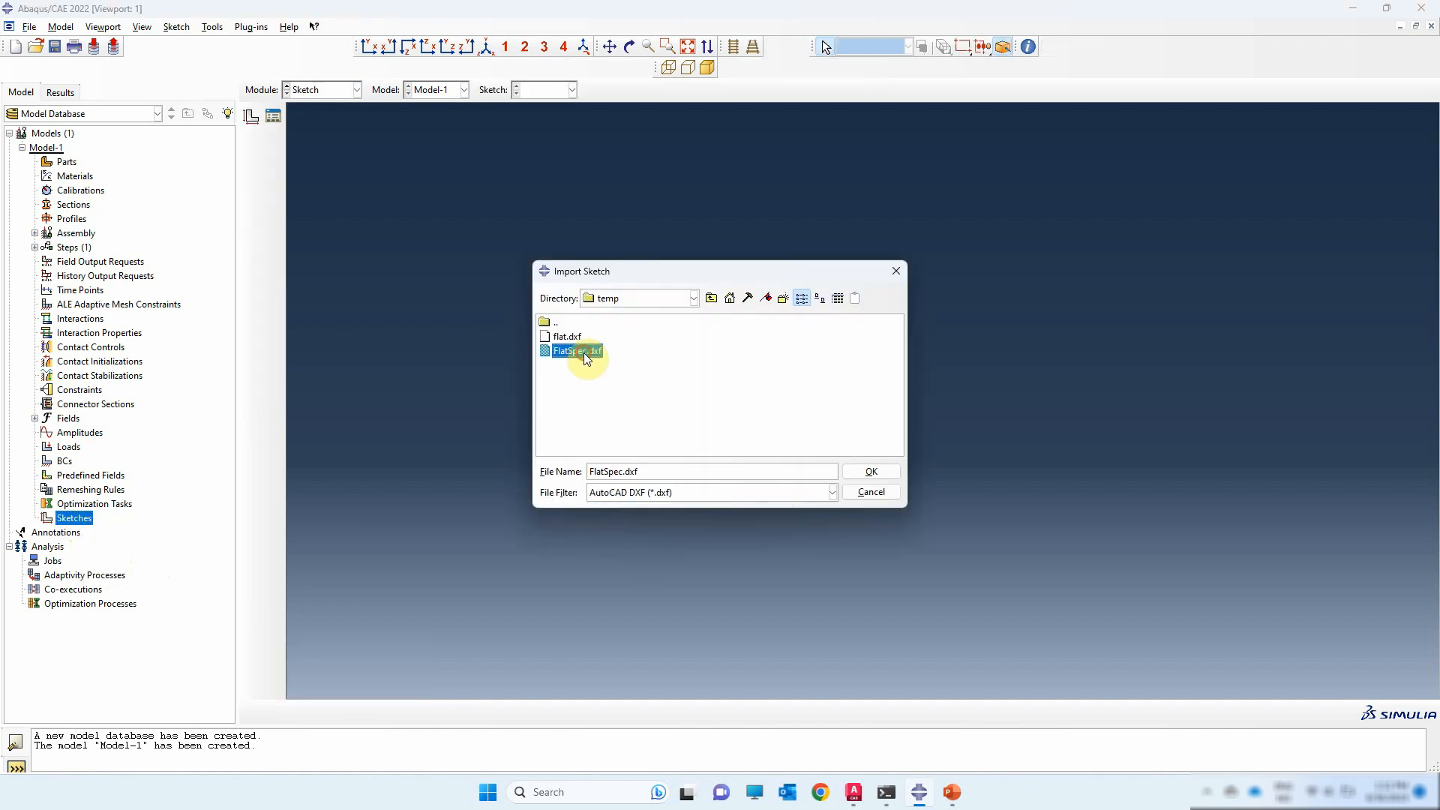
left_click(857, 472)
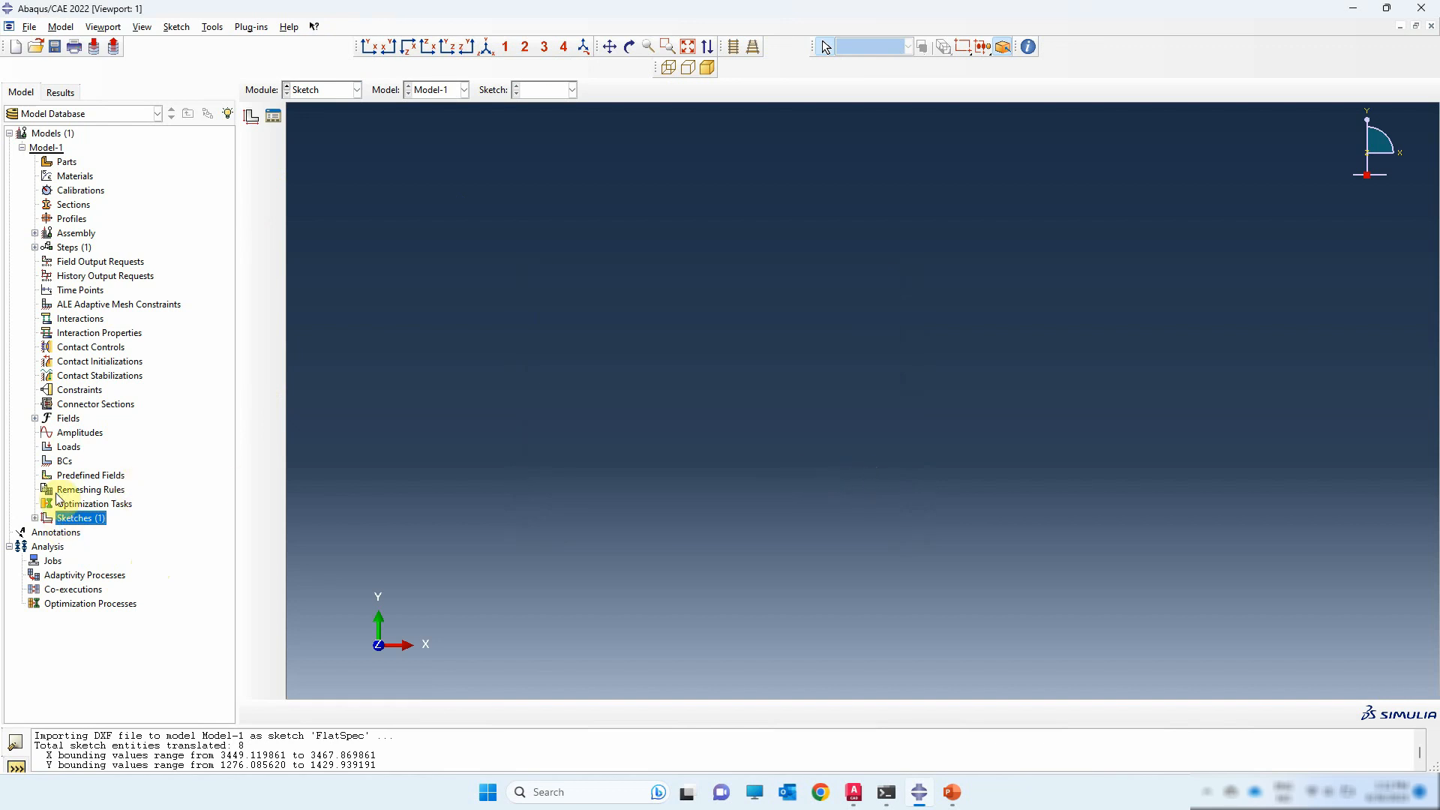
- Create a 3D deformable solid extrusion part named FLAT in the Part module, with an approximate size of 200
left_click(328, 90)
left_click(327, 104)
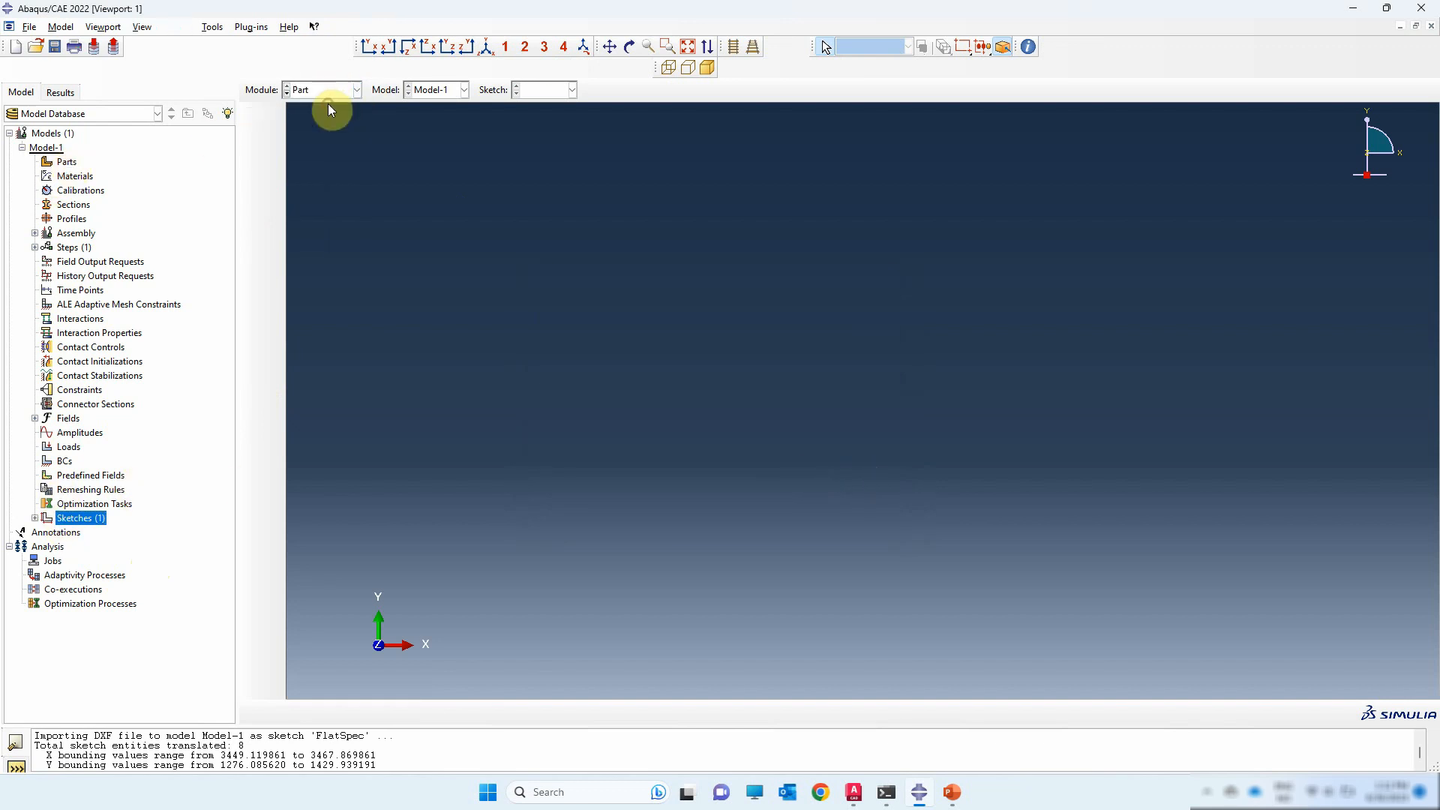
left_click(252, 120)
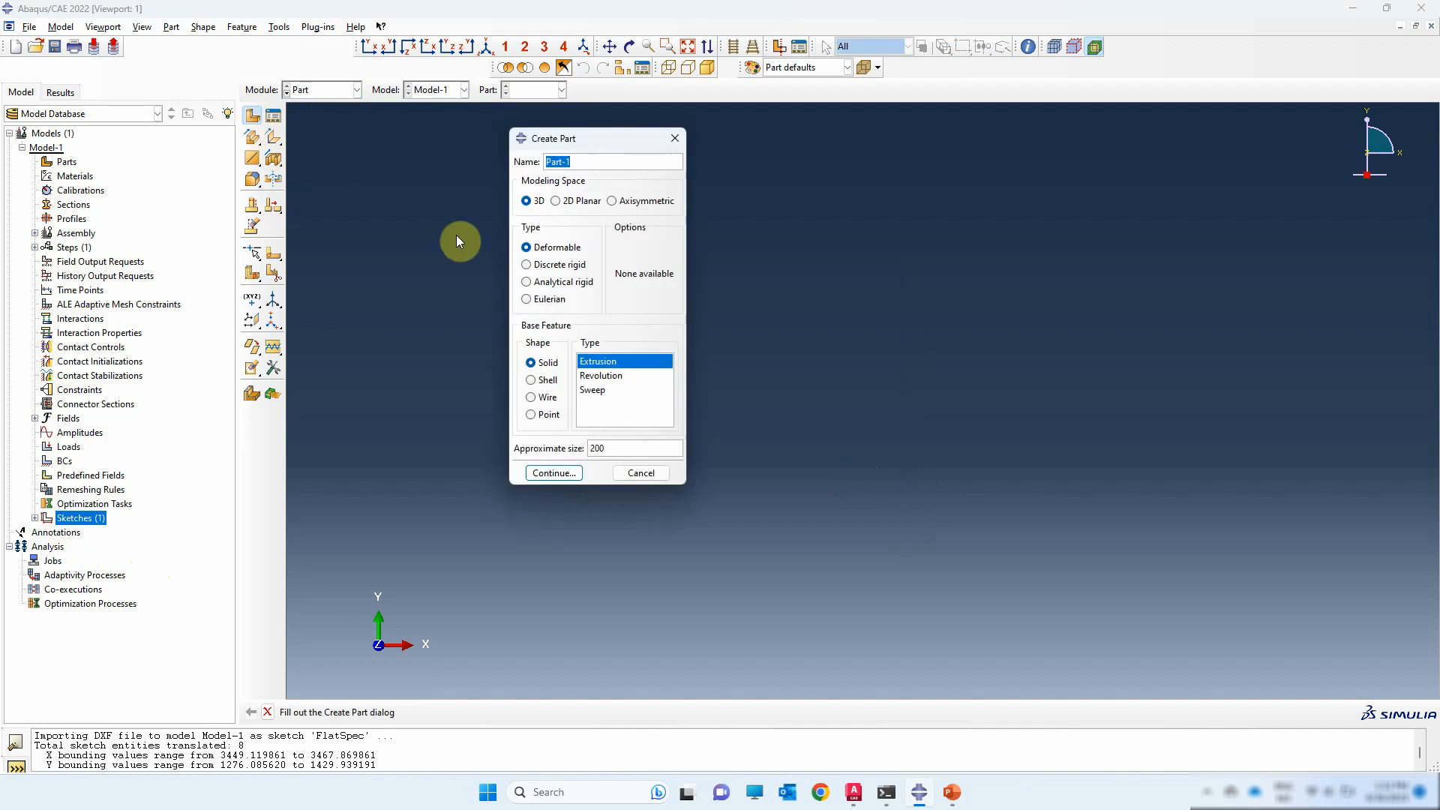
left_click_drag(591, 129, 583, 168)
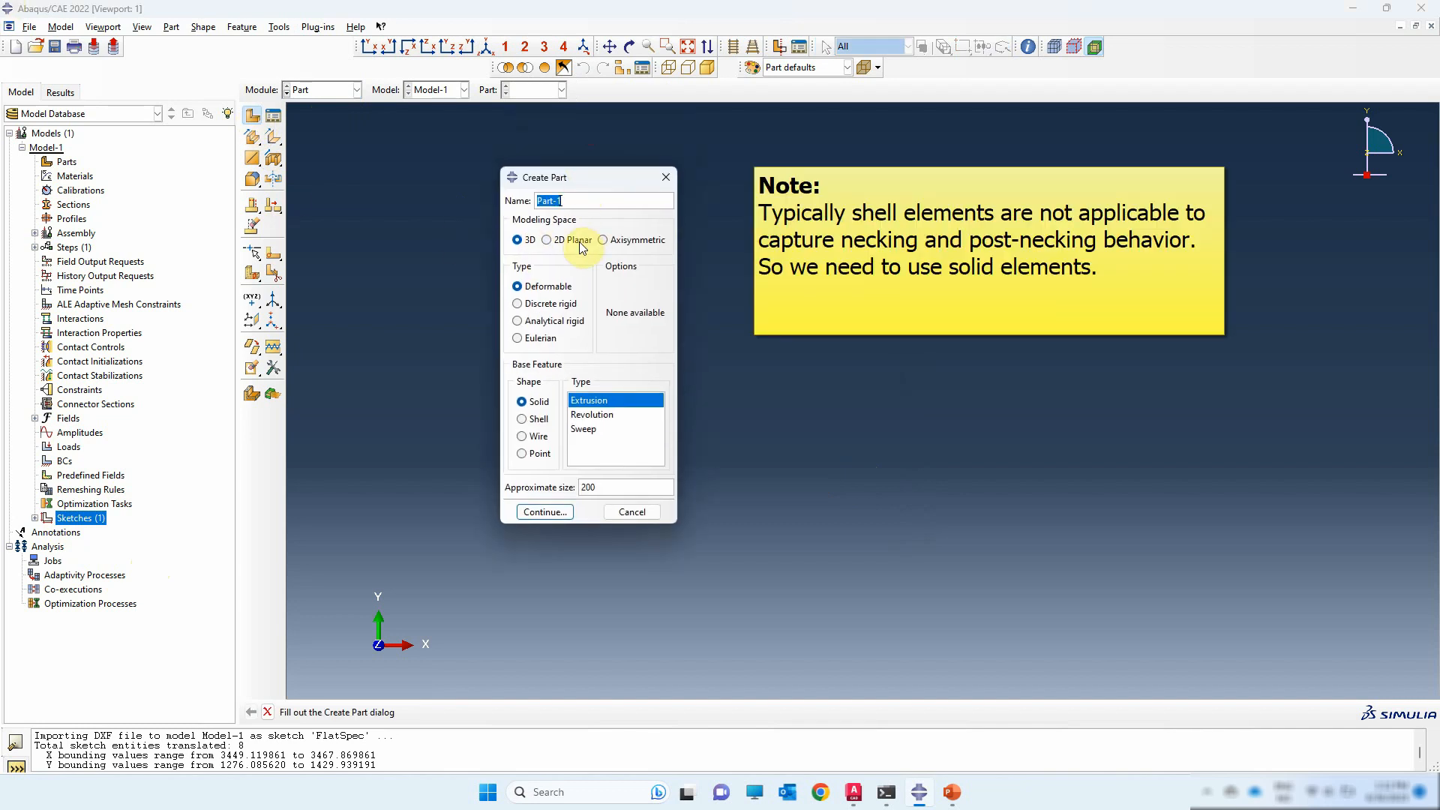
key("BackSpace")
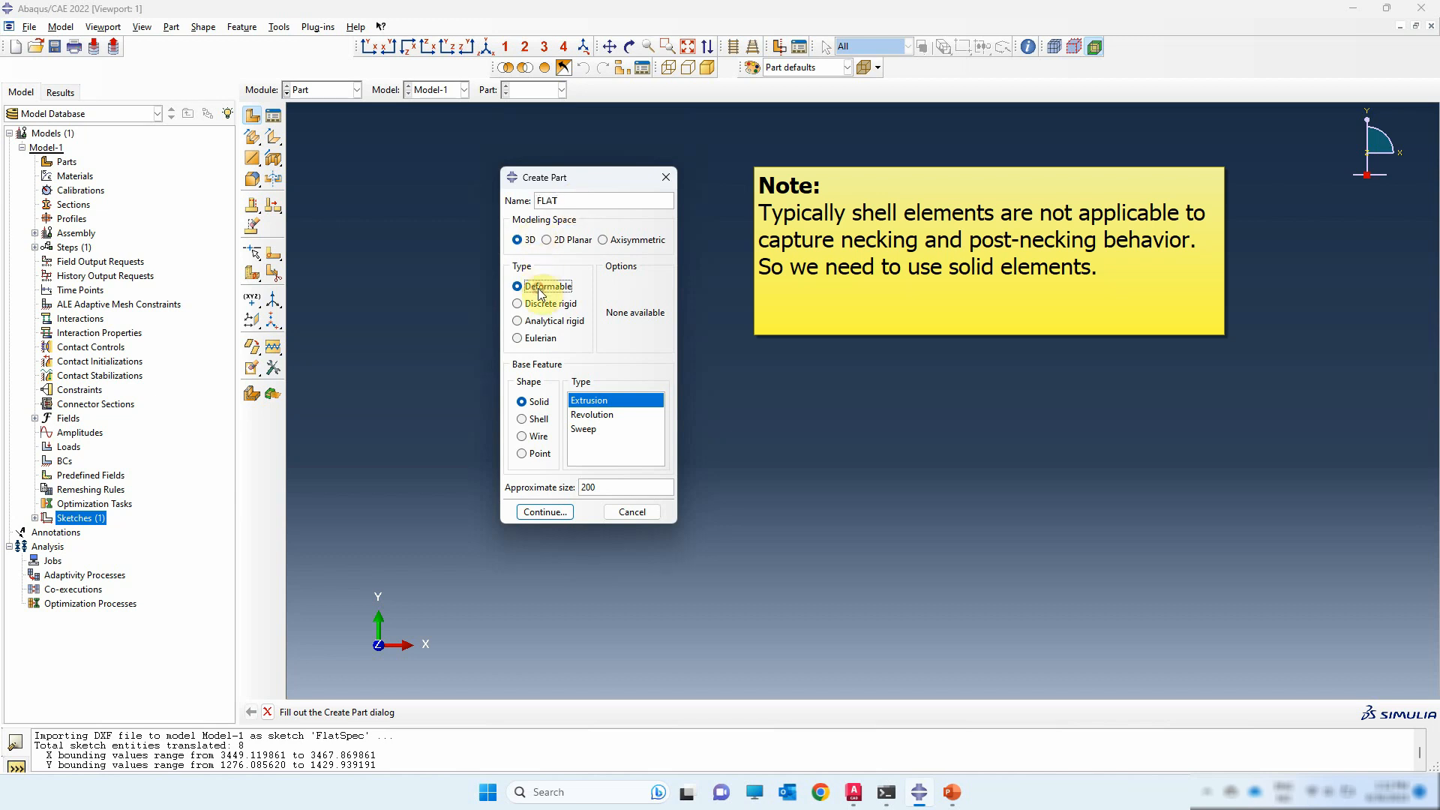
left_click(592, 409)
left_click(544, 512)
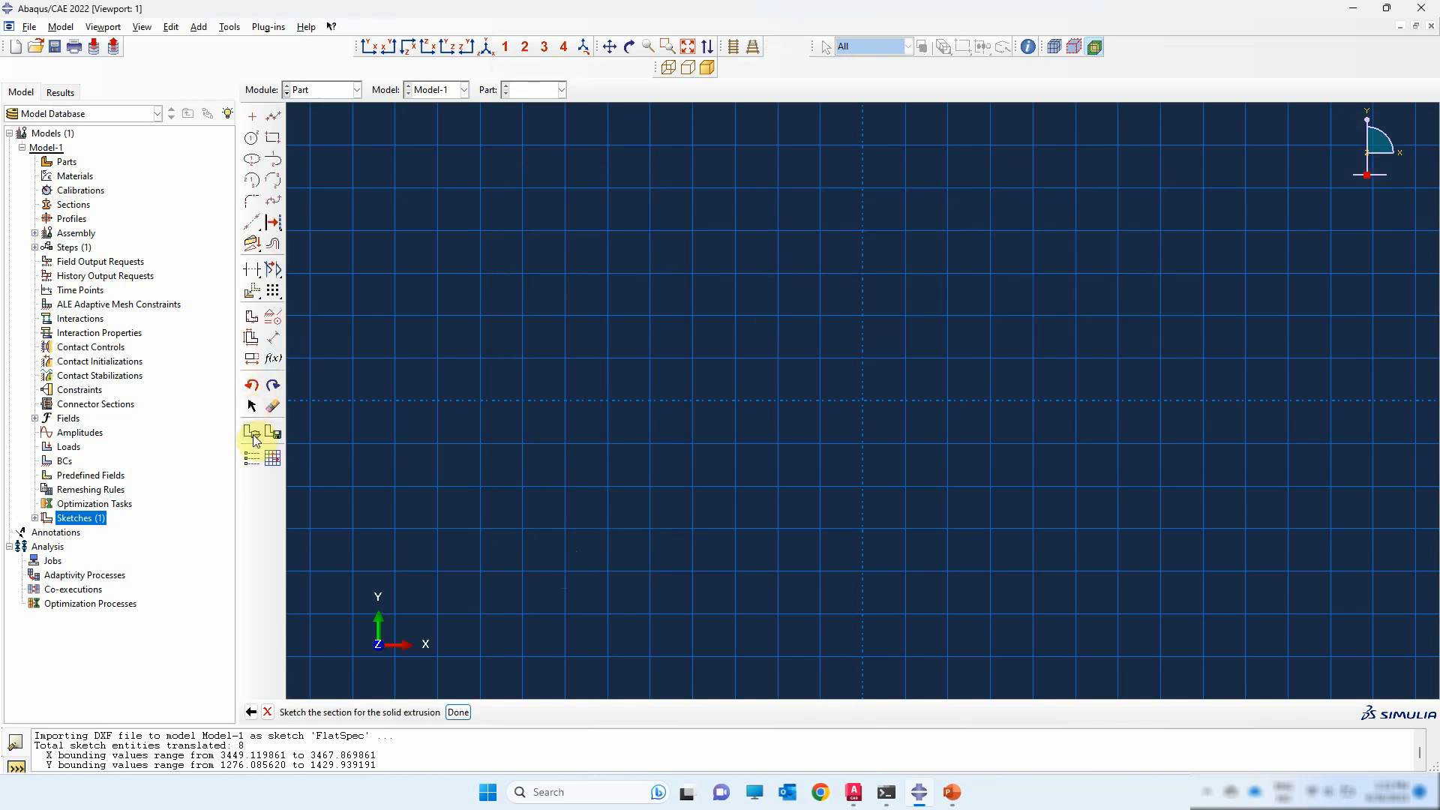
- Add the FlatSpec sketch as the section without repositioning it, and extrude it to a depth of 3.5
left_click(254, 436)
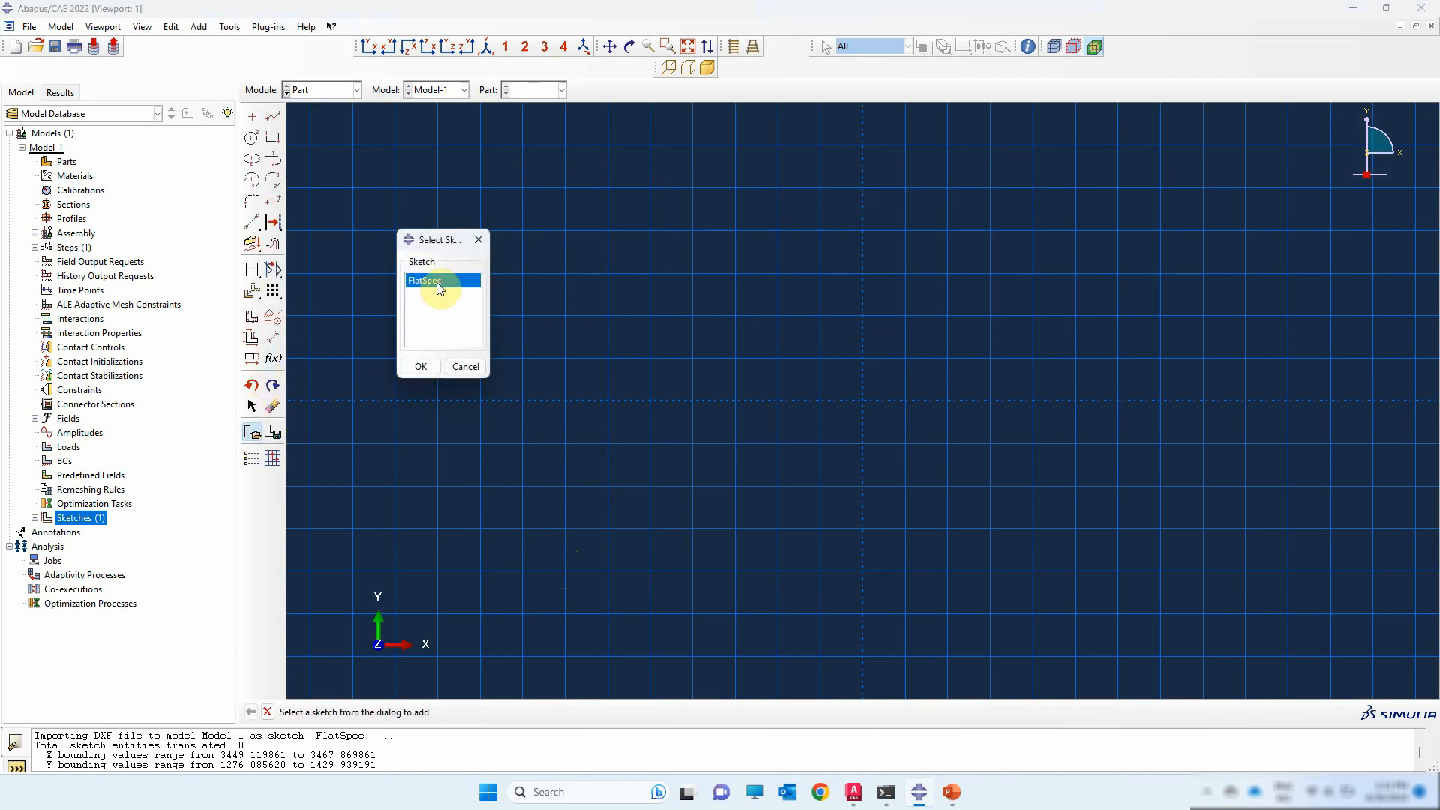
left_click(419, 367)
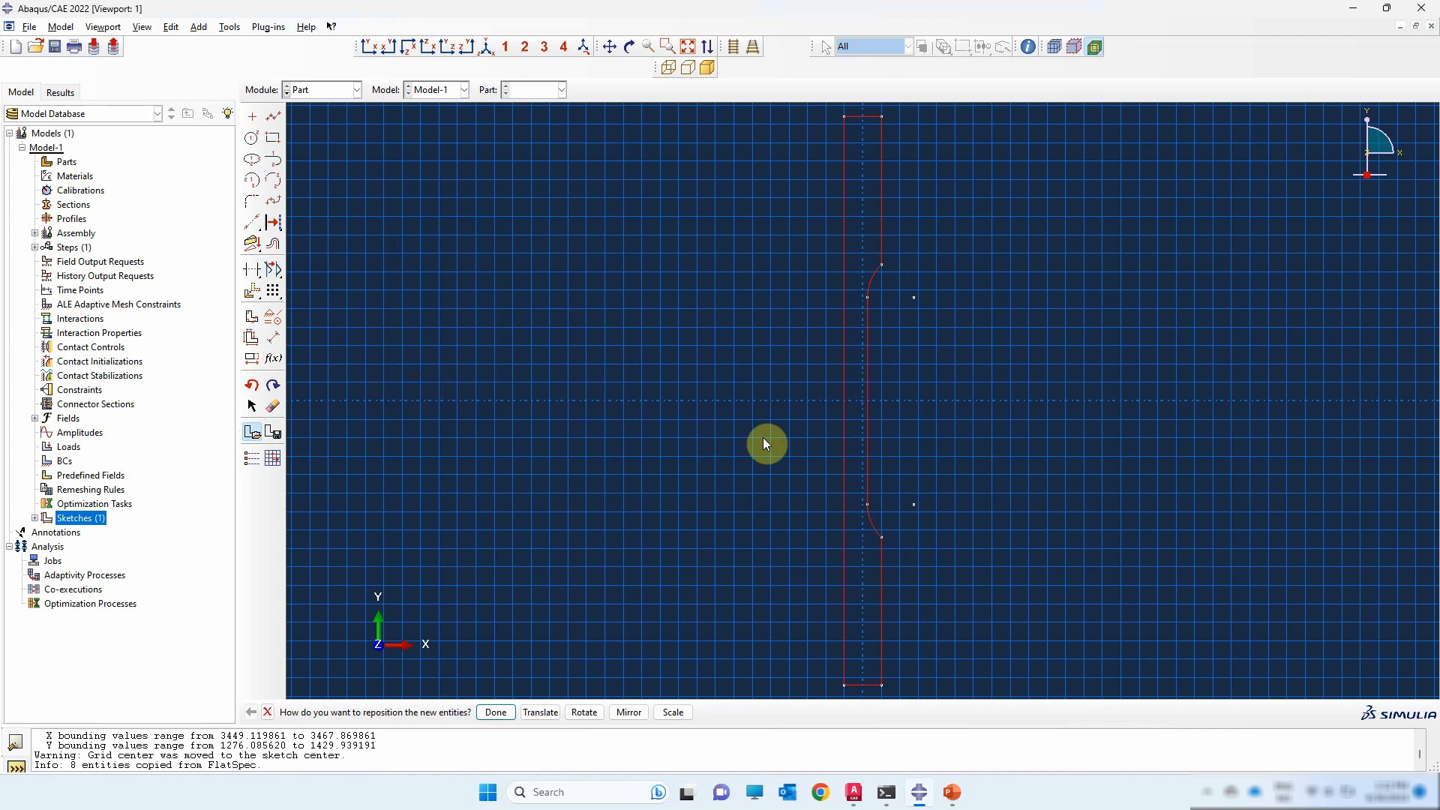
left_click(497, 713)
left_click(457, 712)
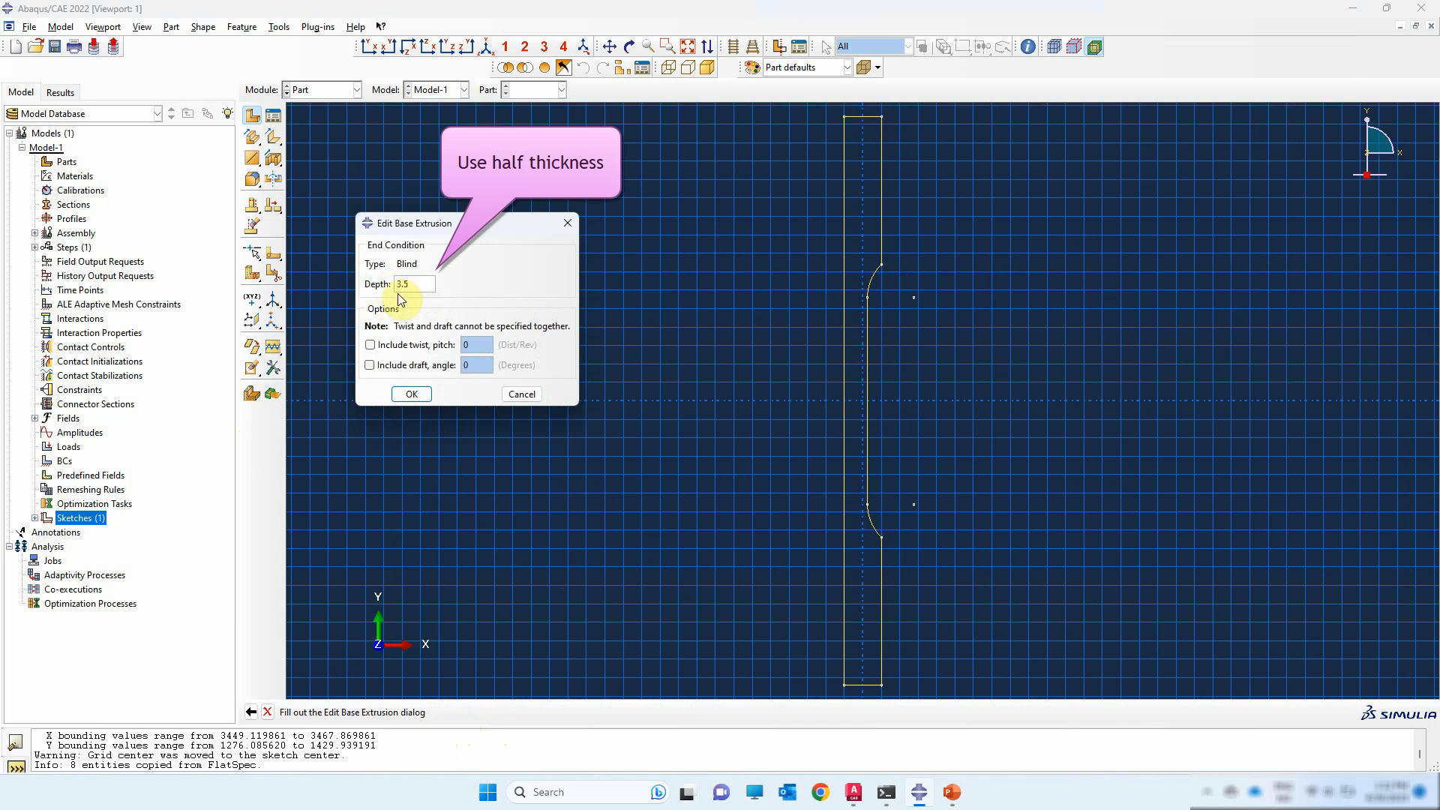
left_click(414, 393)
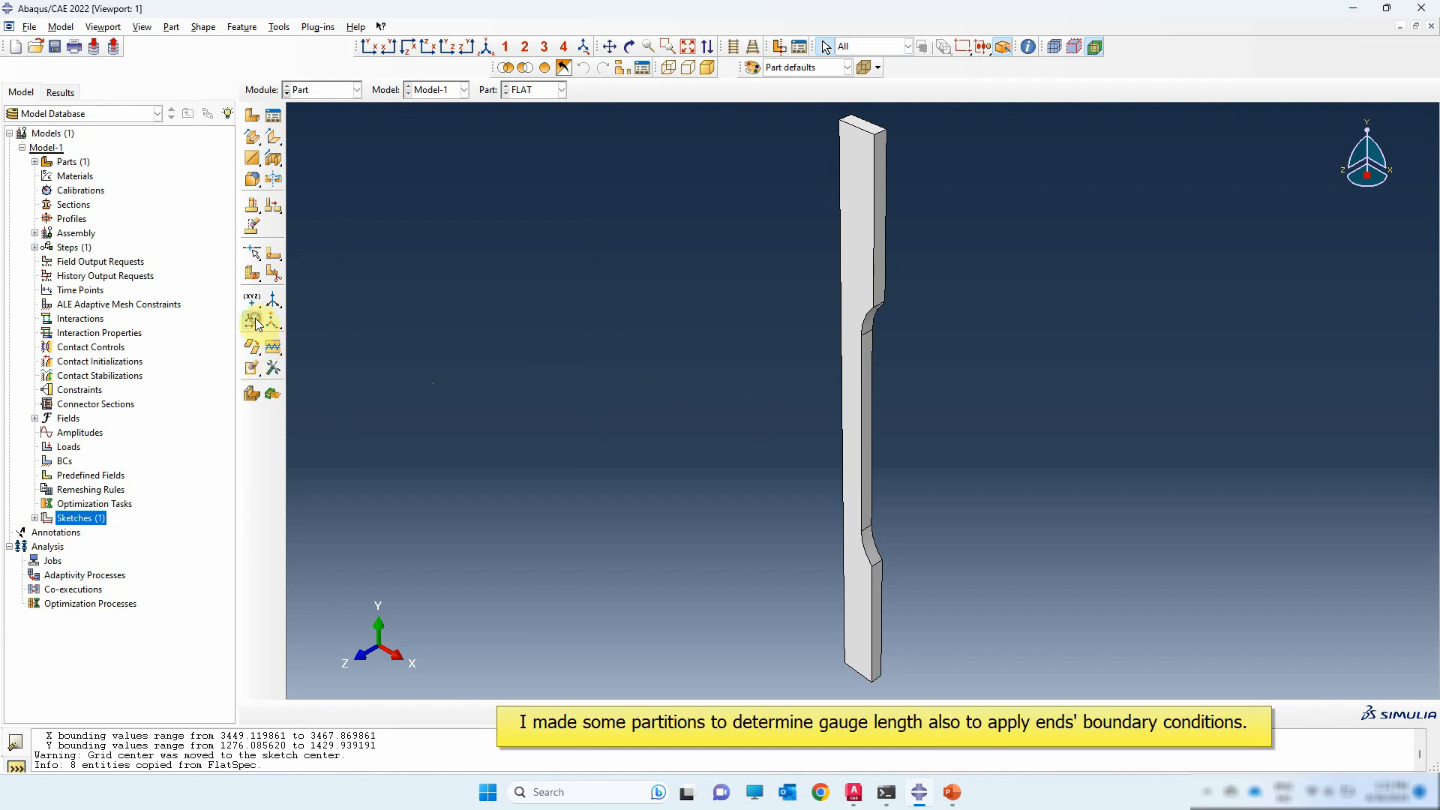
- Create a datum plane across the middle of the gauge section through three edge midpoints
left_click_drag(258, 327, 313, 332)
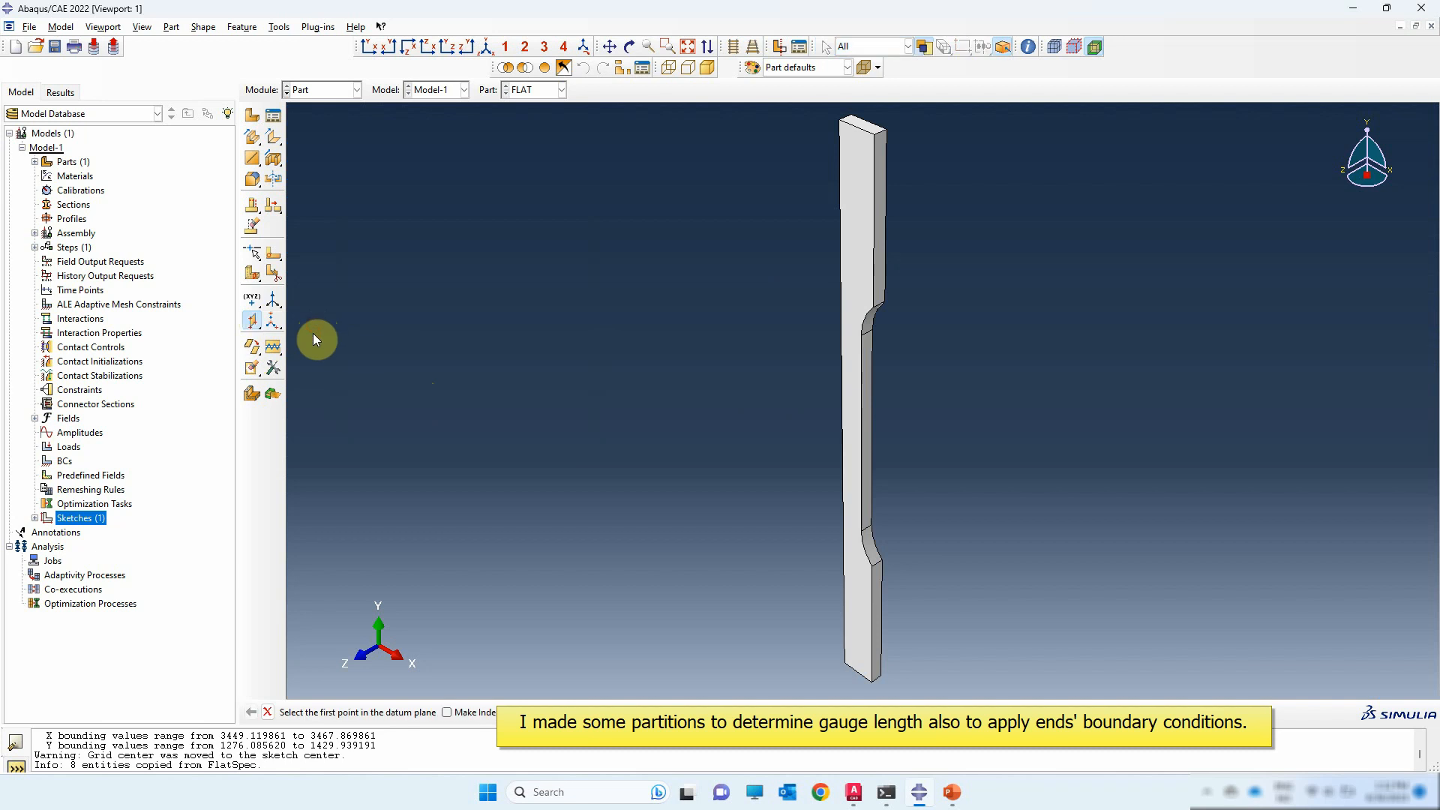
left_click(842, 428)
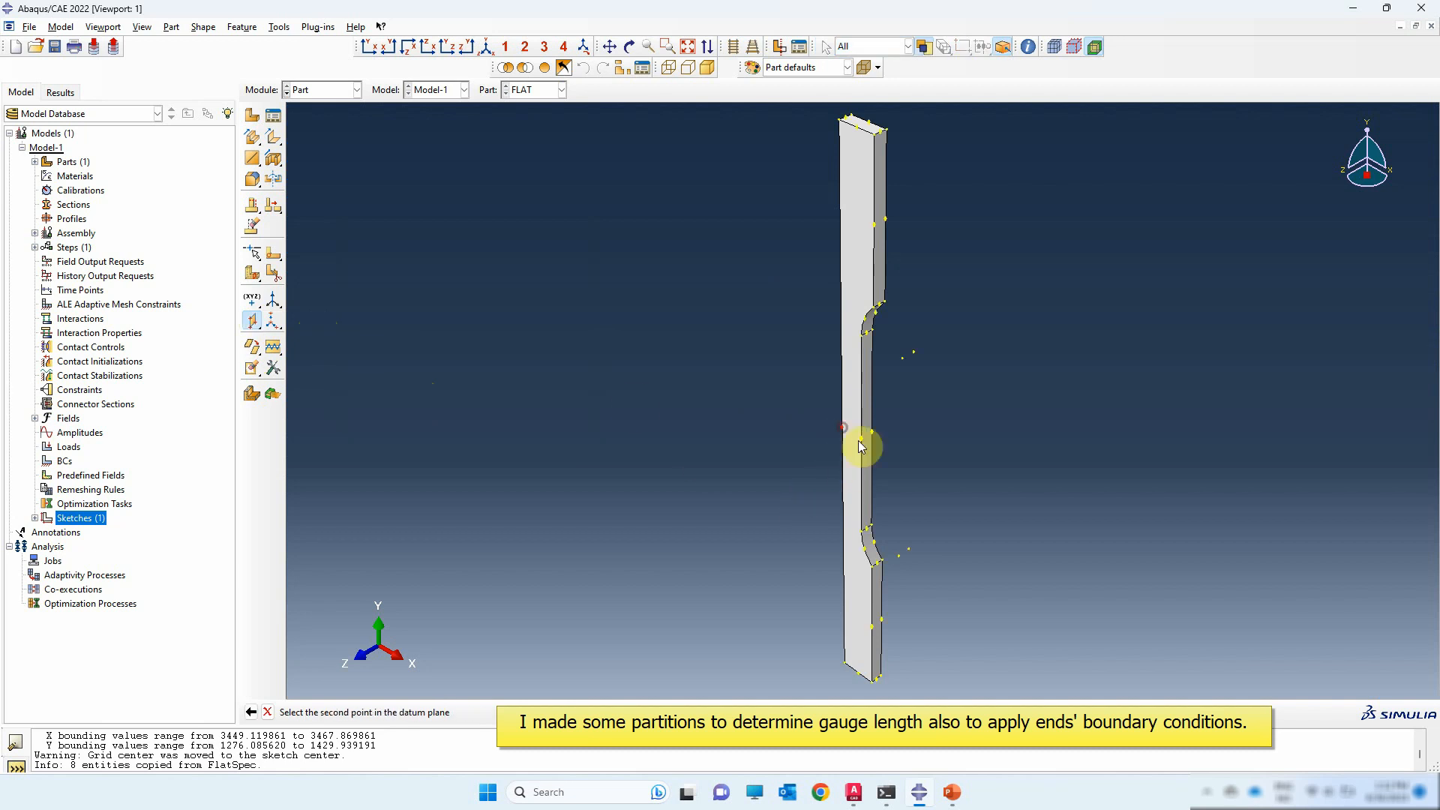
left_click(862, 440)
left_click(870, 433)
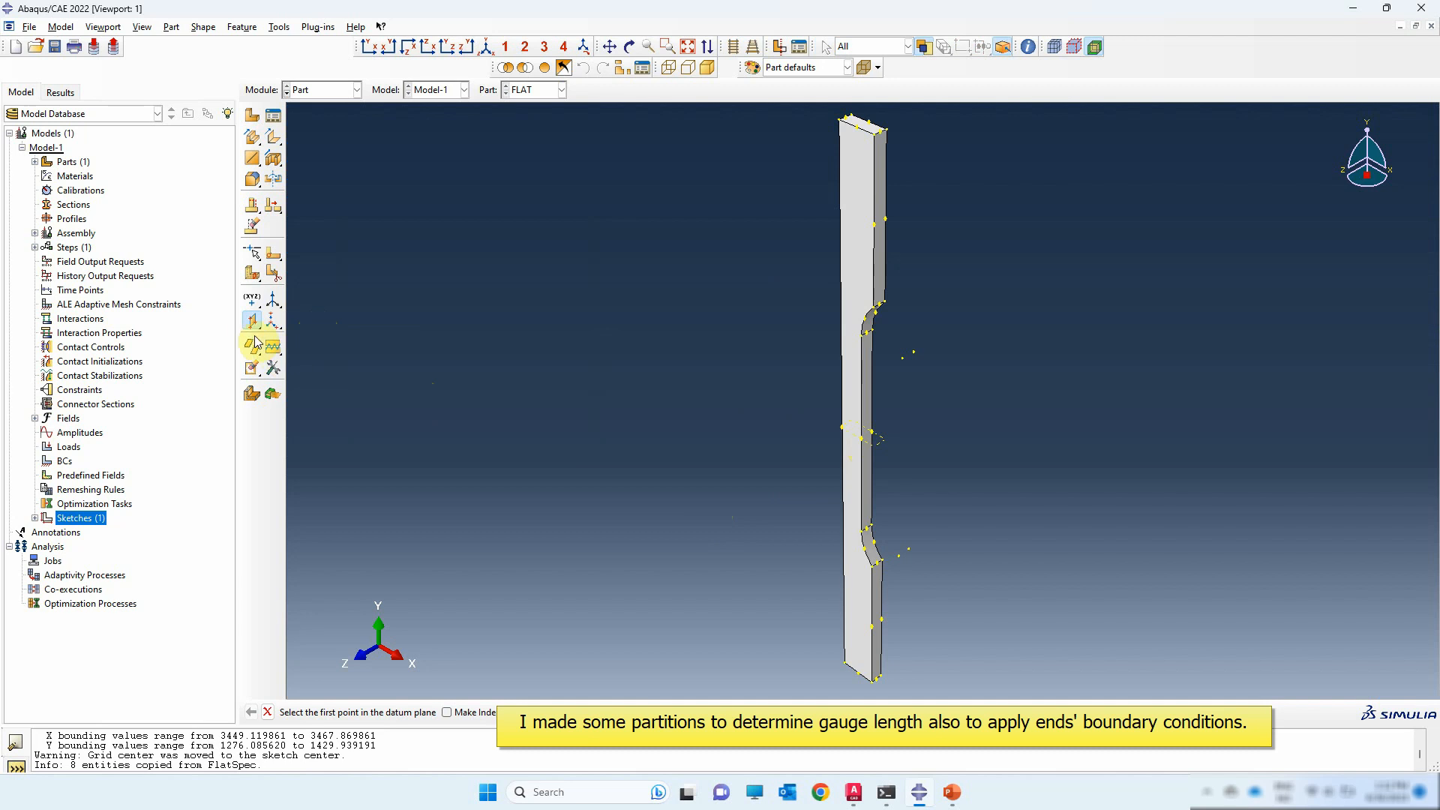
- Create a datum plane offset 25 upward from the specimen's mid-length datum plane
left_click_drag(252, 321, 295, 329)
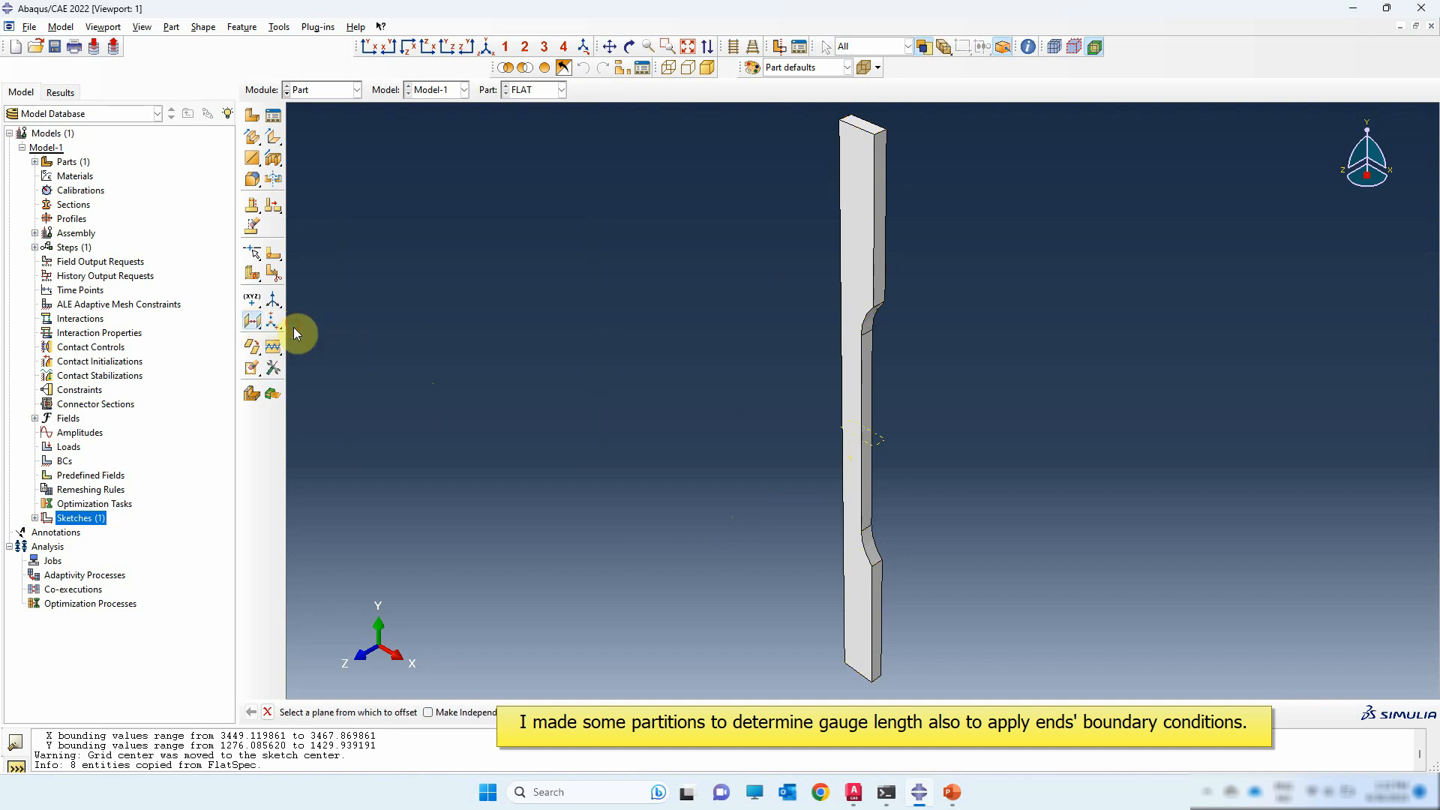
left_click(879, 445)
left_click(470, 712)
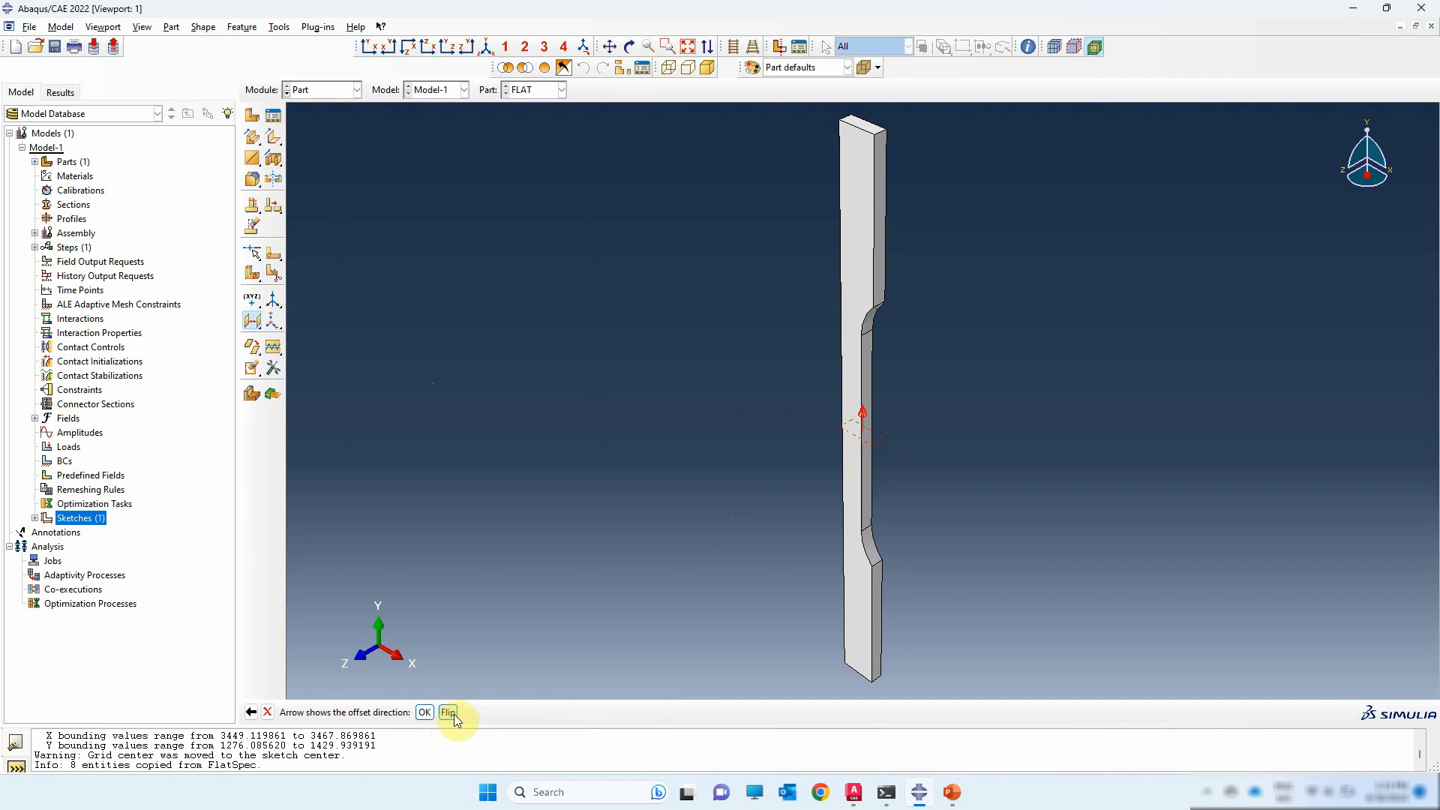
left_click(426, 713)
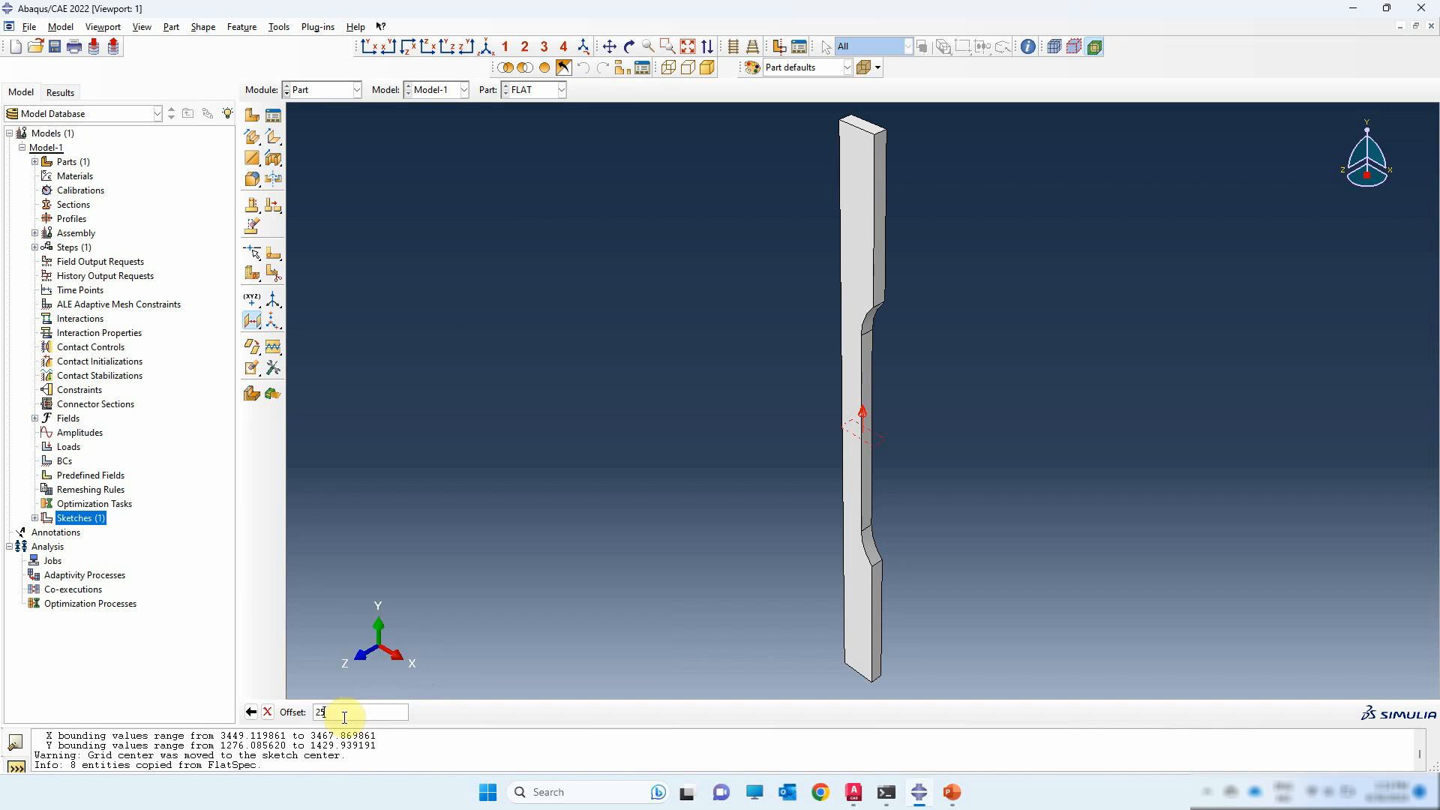
key("Return")
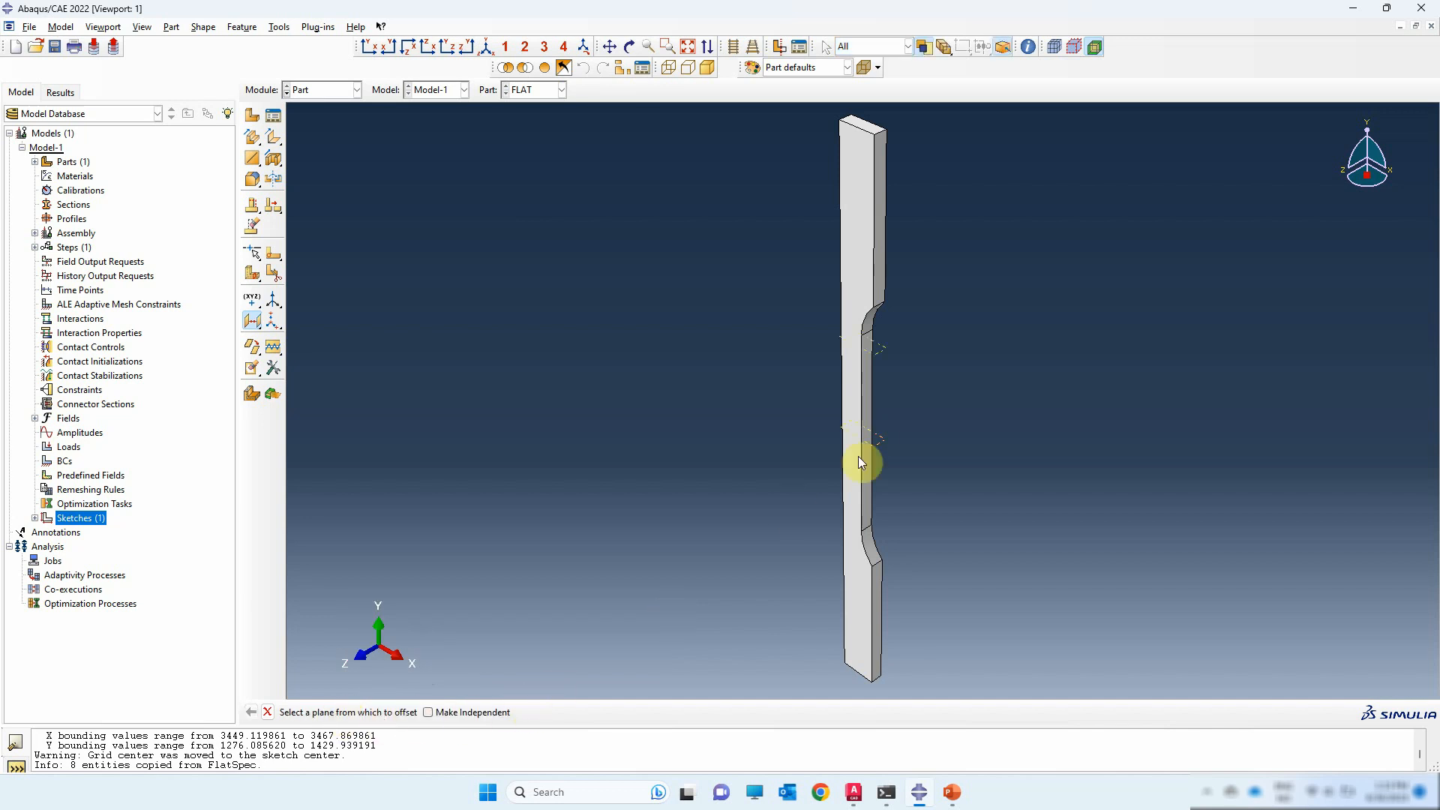
- Create a datum plane offset 25 downward from the specimen's mid-length datum plane
left_click(883, 447)
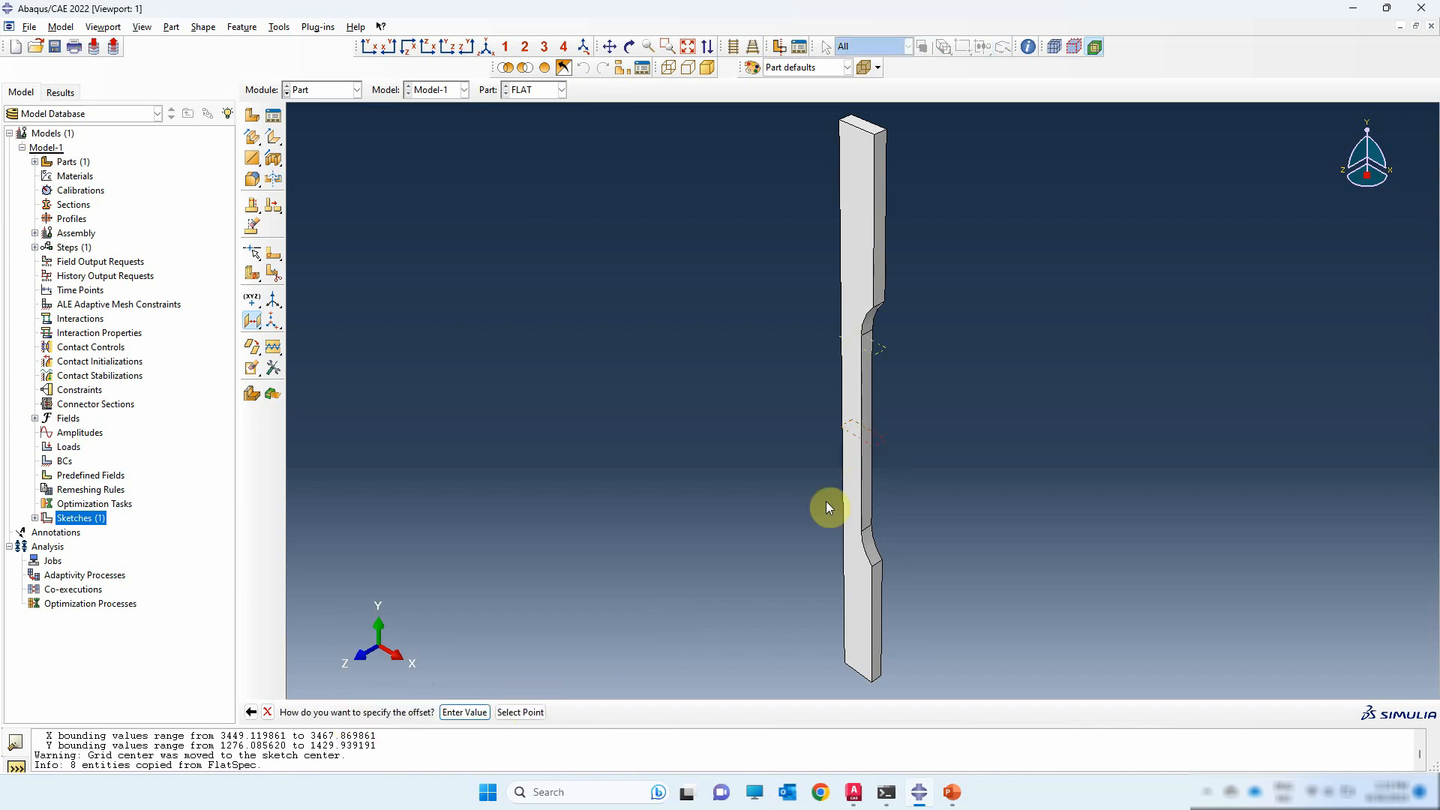
left_click(480, 714)
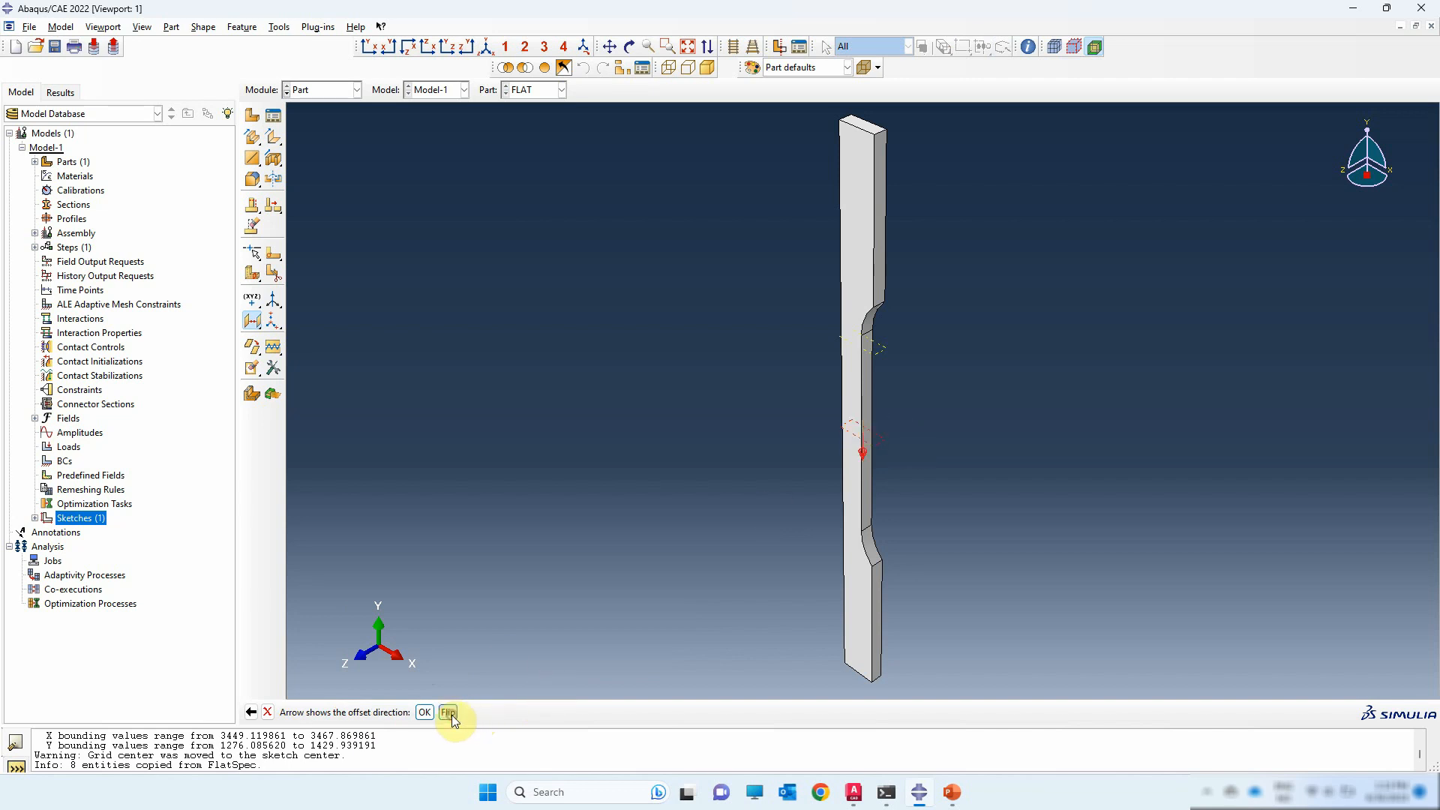
left_click(424, 712)
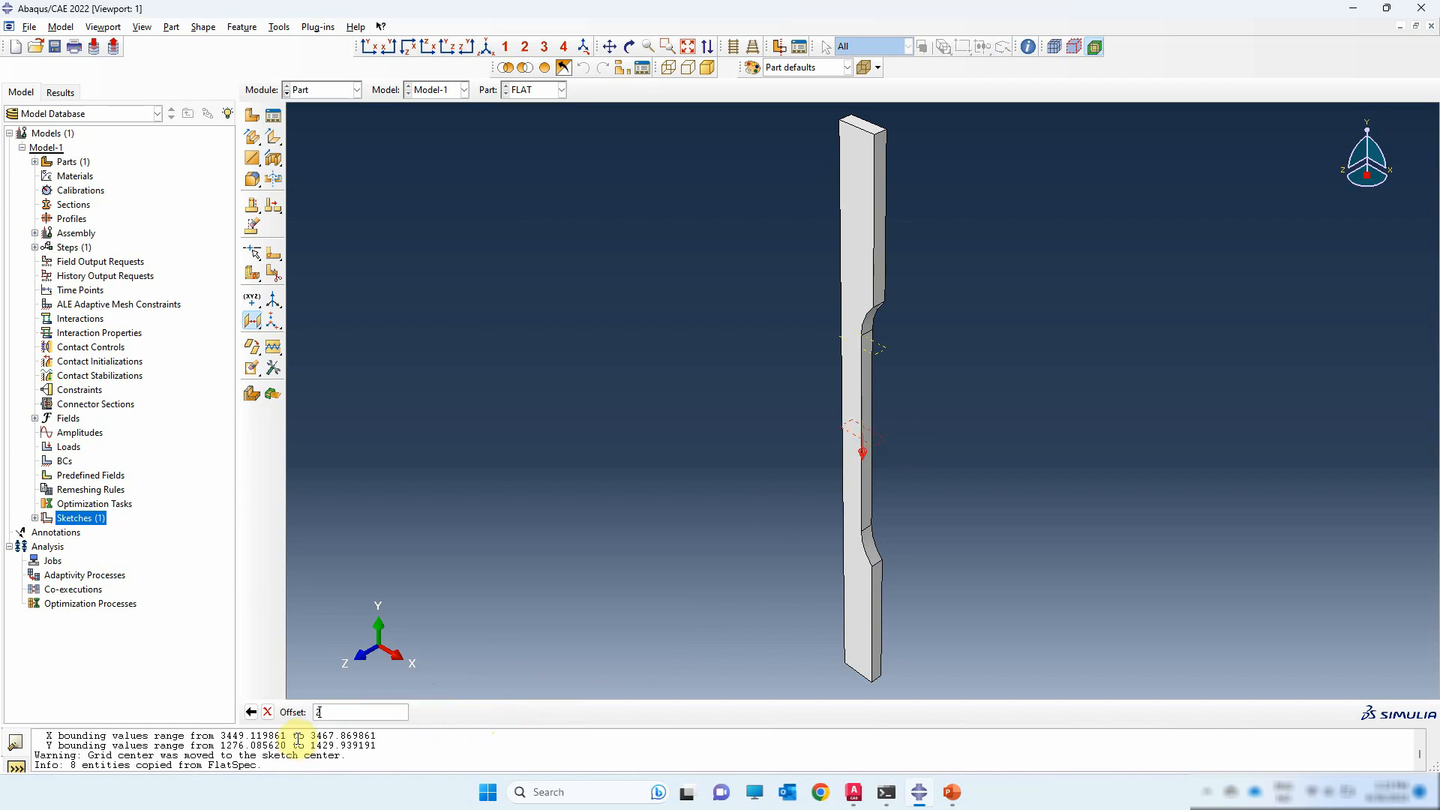
key("Return")
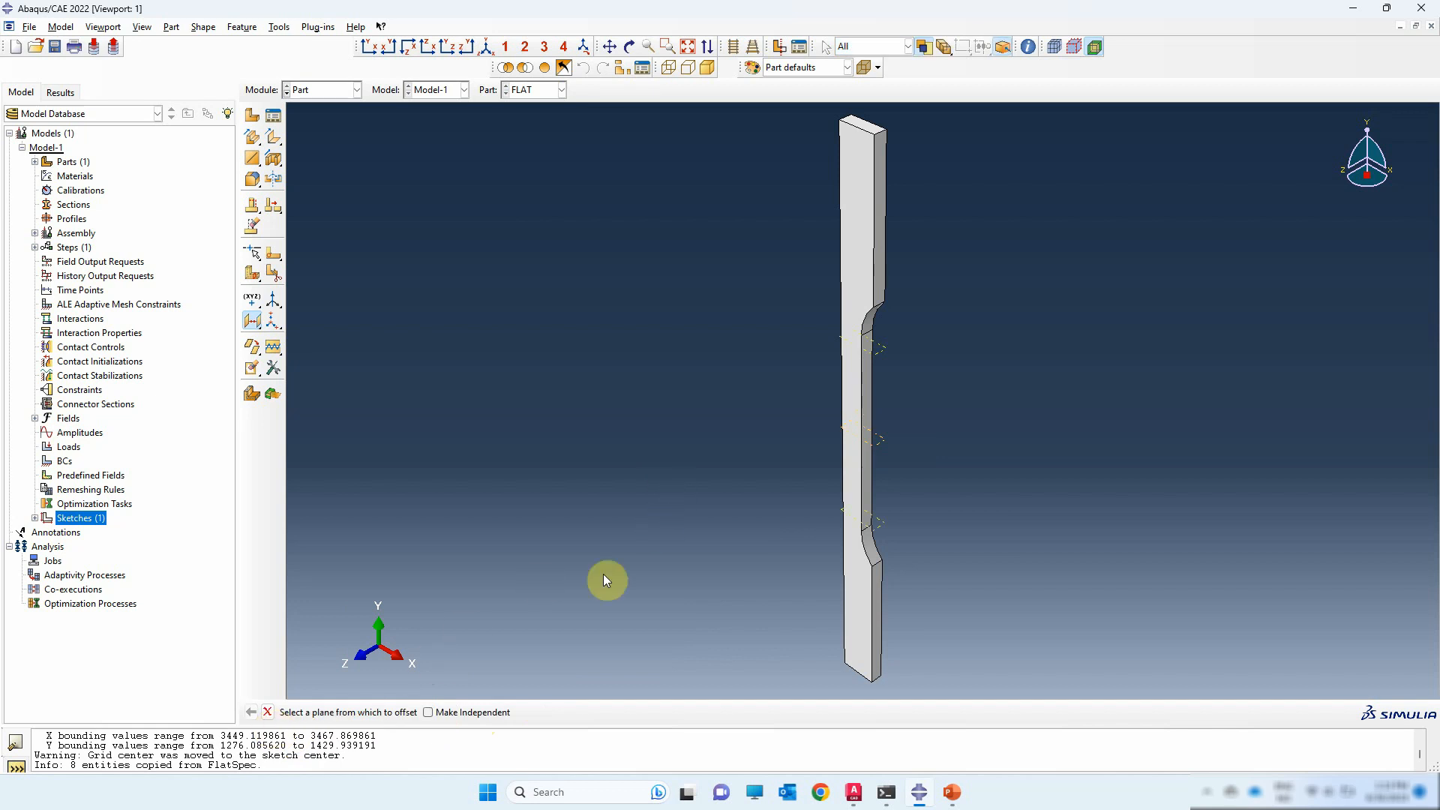
- Create a datum plane offset 30 inward from the specimen's top end face to mark the length held in the grip
left_click(253, 326)
scroll(866, 126, "up", 2)
scroll(866, 127, "up", 1)
left_click(864, 132)
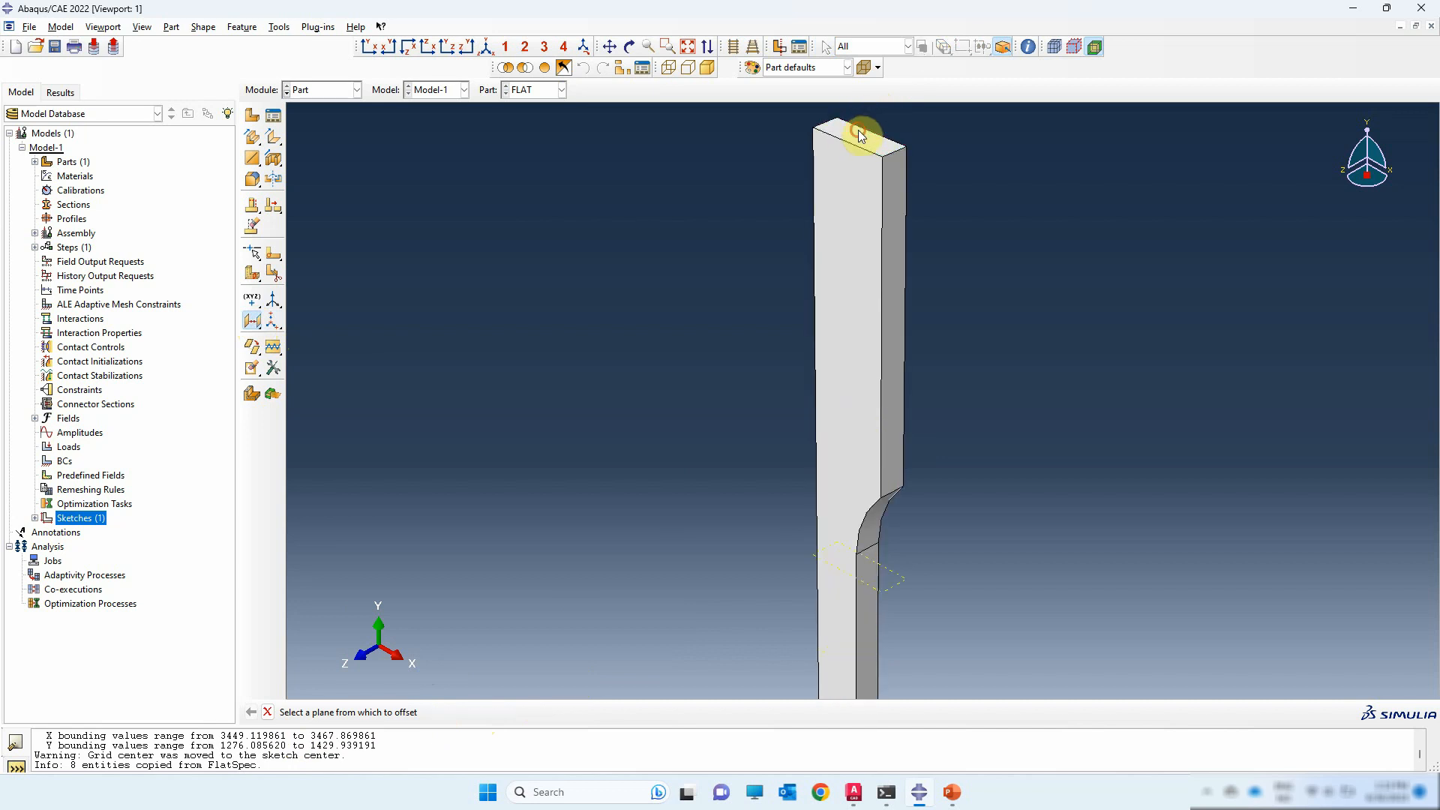
left_click(465, 712)
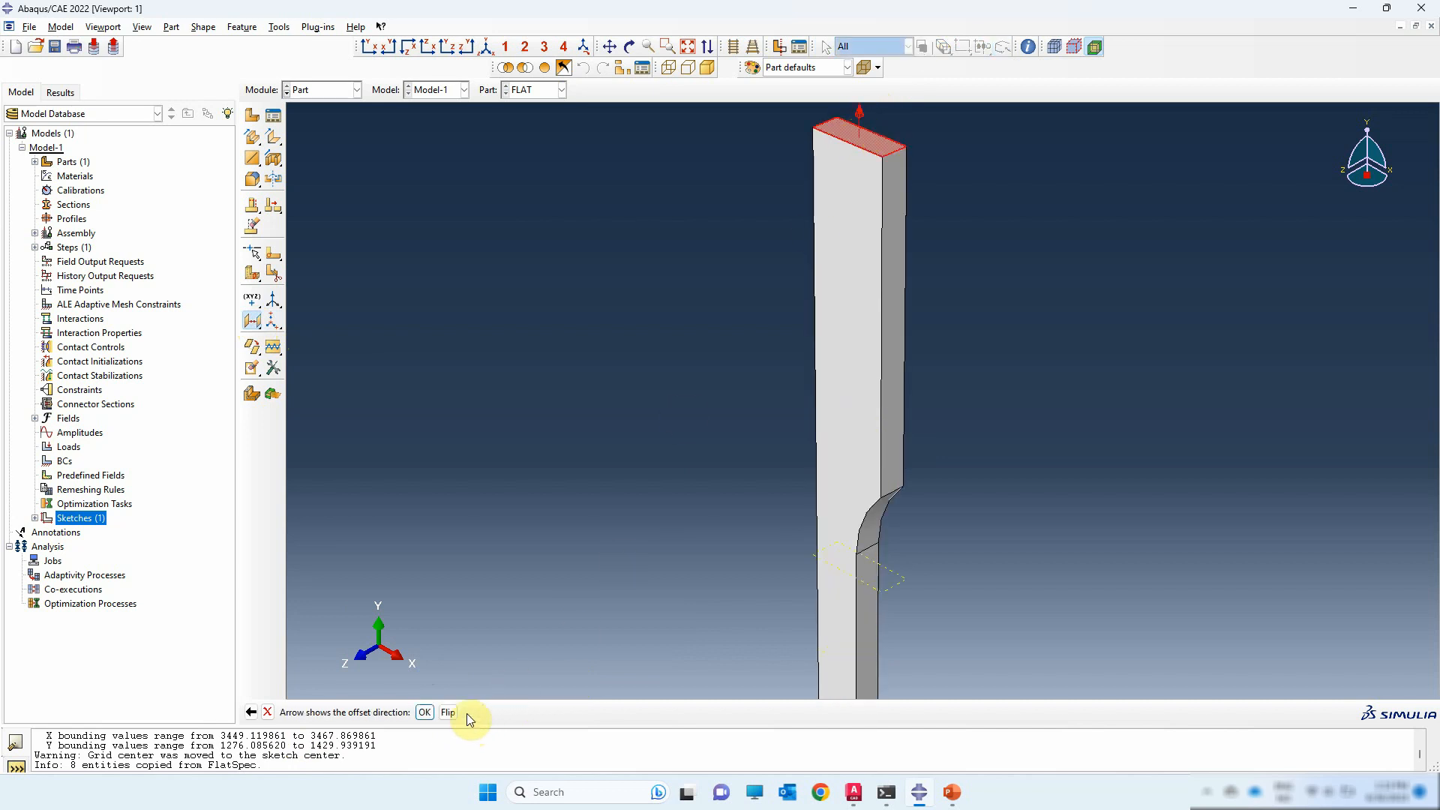
left_click(450, 711)
left_click(423, 712)
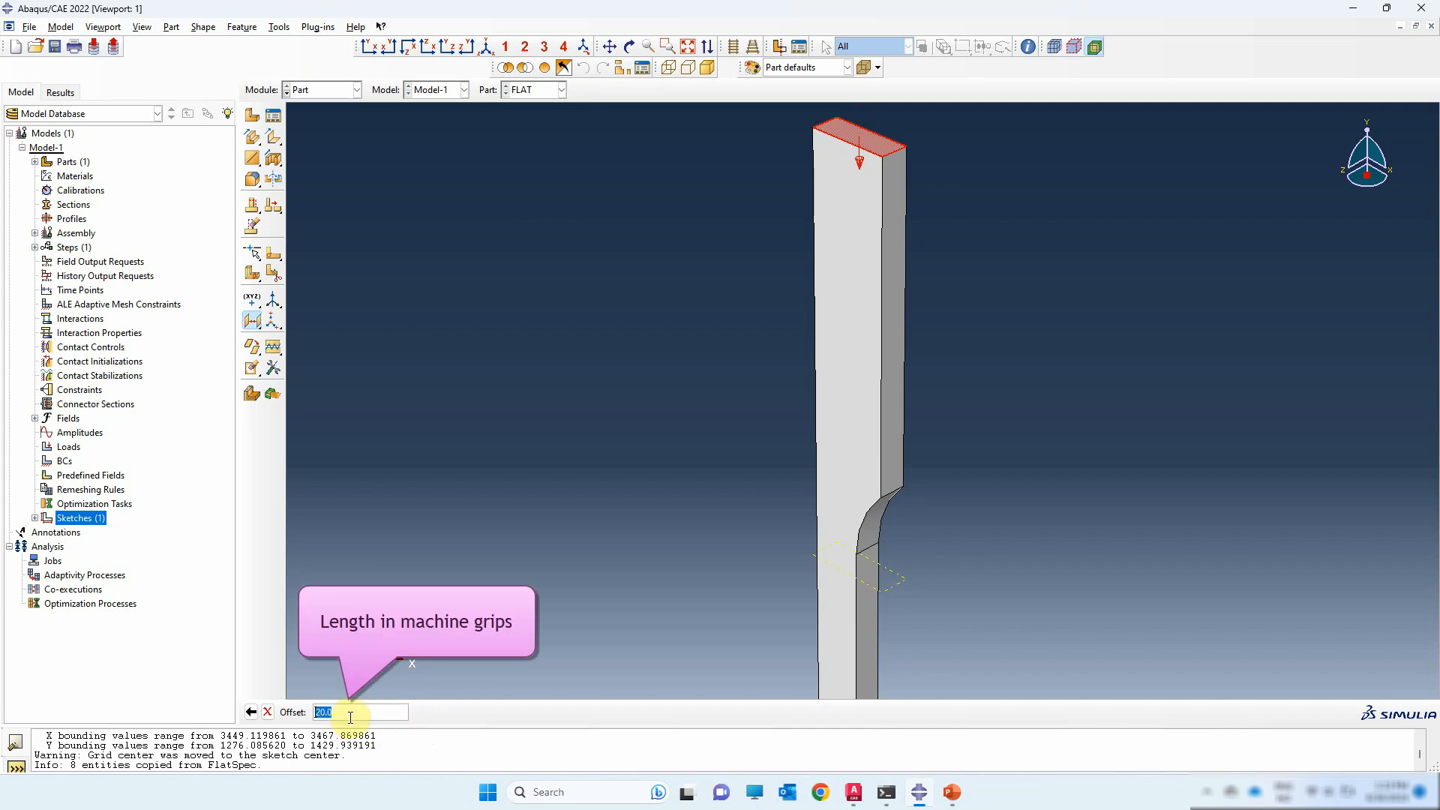
type("30.")
key("Return")
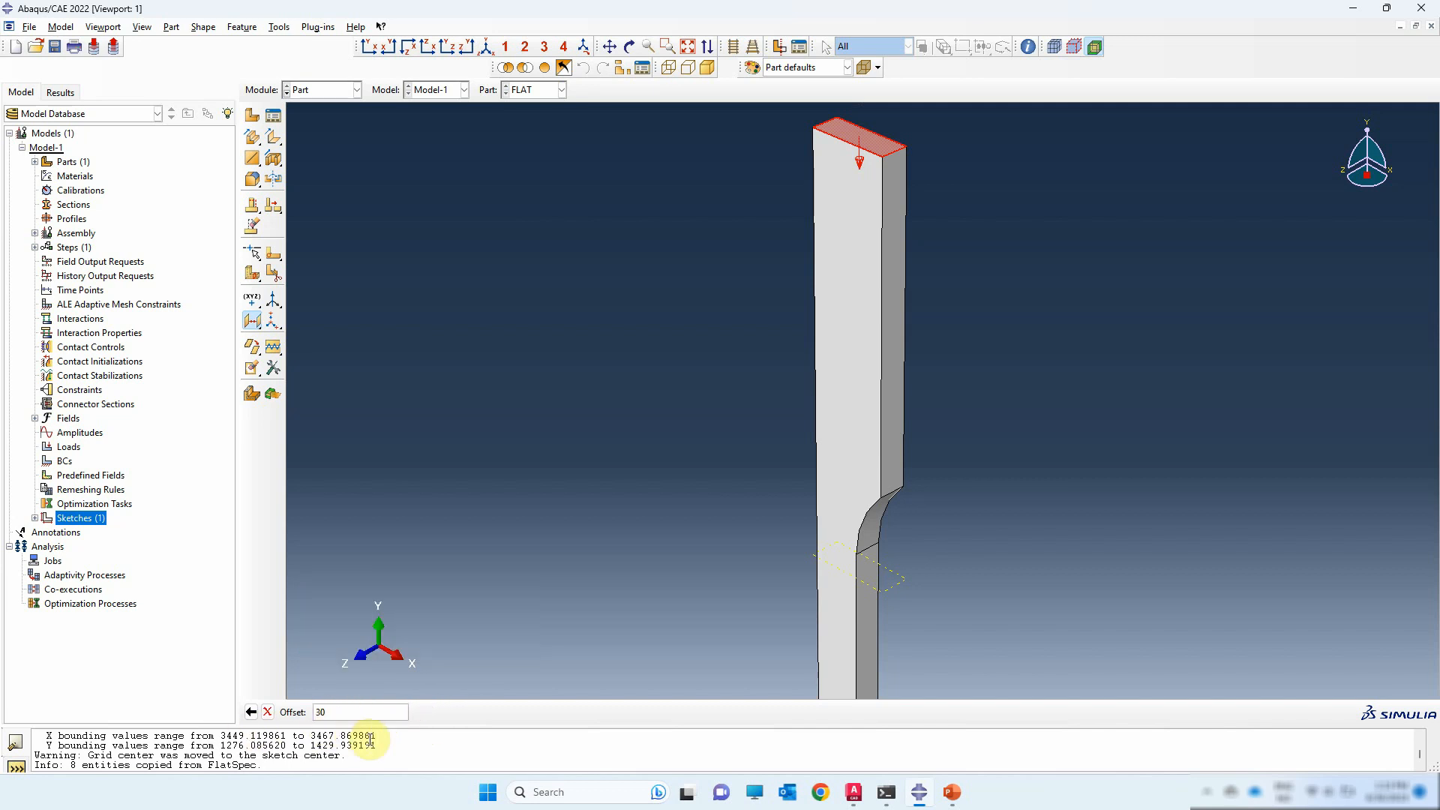
- Create a datum plane offset 30 inward from the specimen's bottom end face
scroll(928, 388, "down", 3)
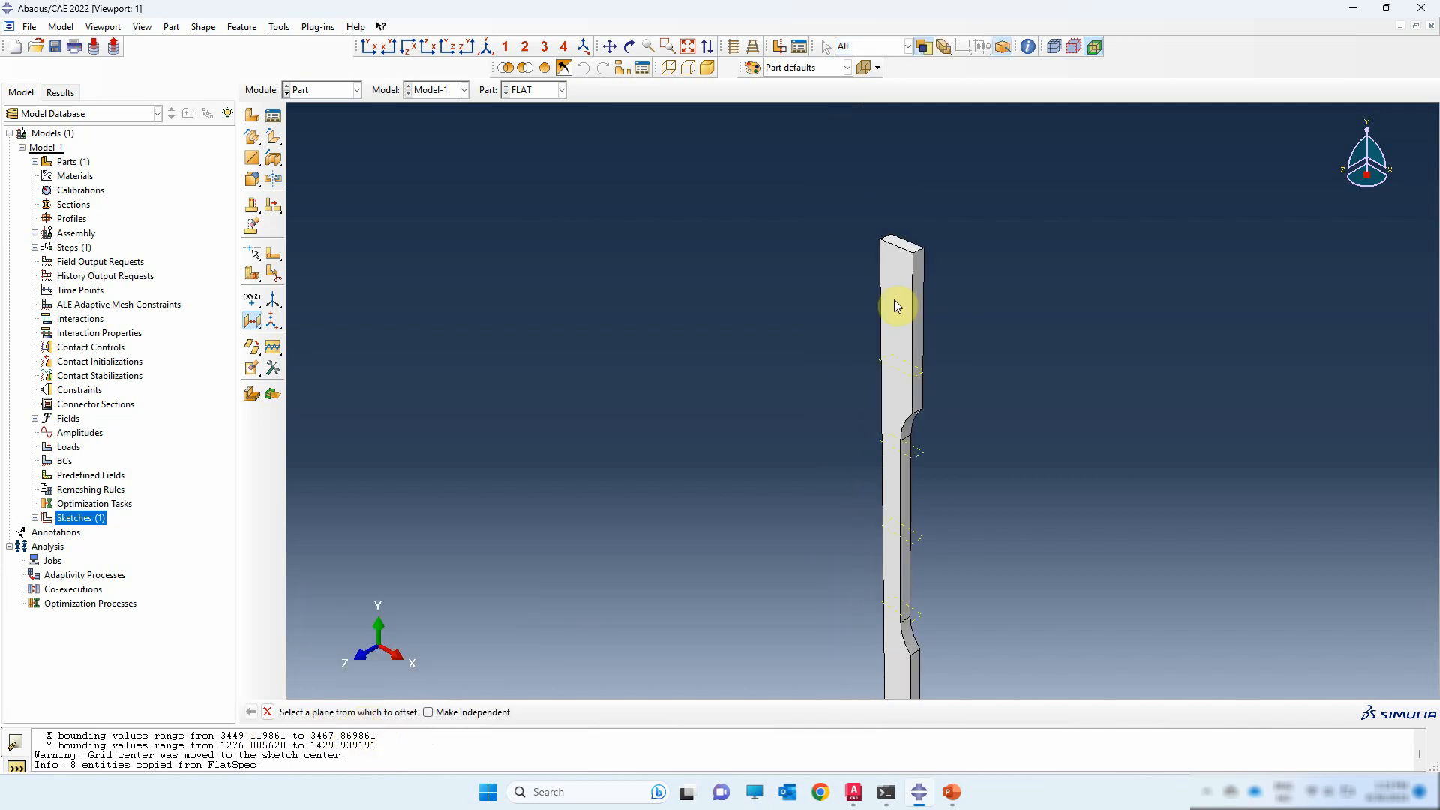
left_click(630, 47)
left_click_drag(707, 240, 914, 606)
key("Escape")
scroll(928, 598, "down", 1)
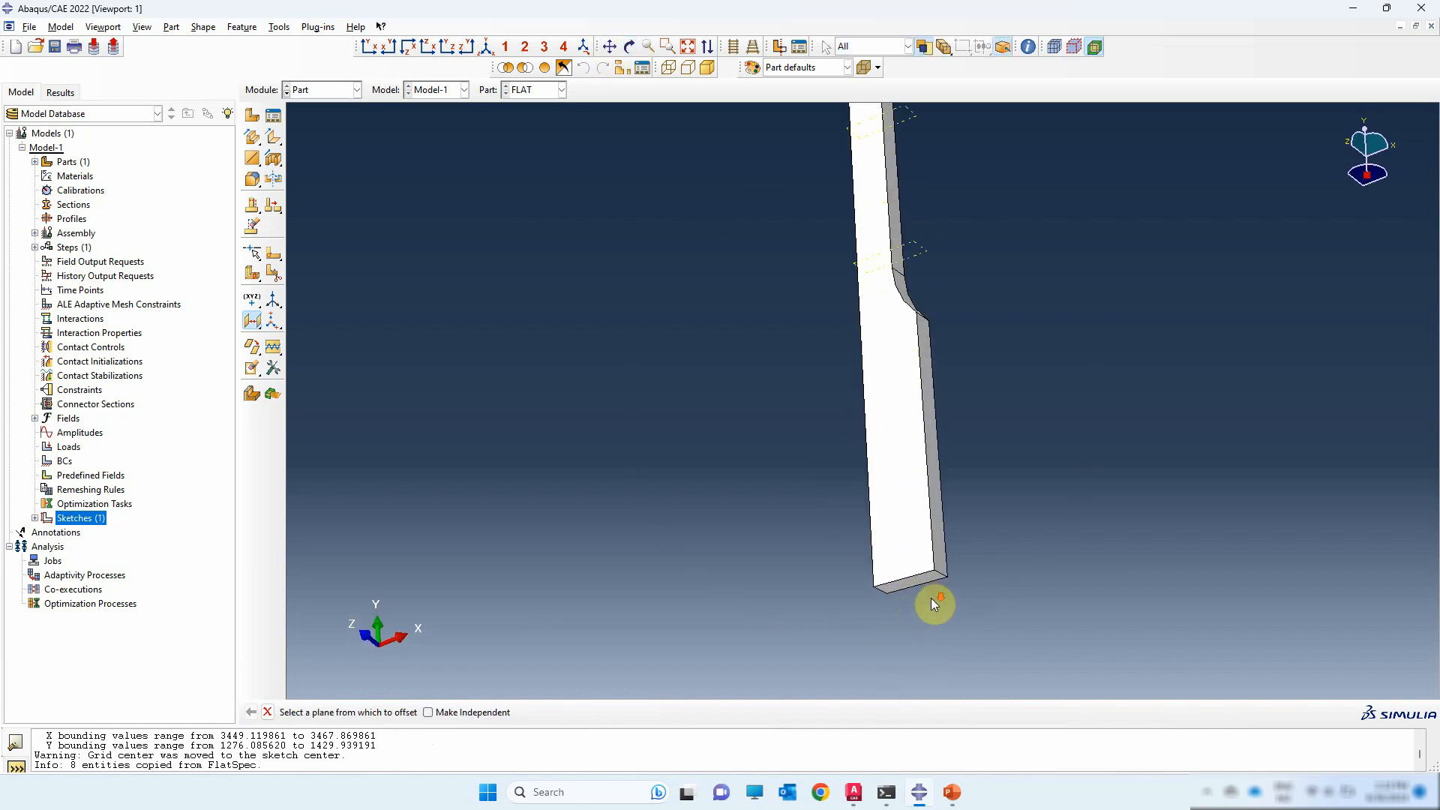
scroll(922, 577, "down", 1)
scroll(922, 582, "down", 1)
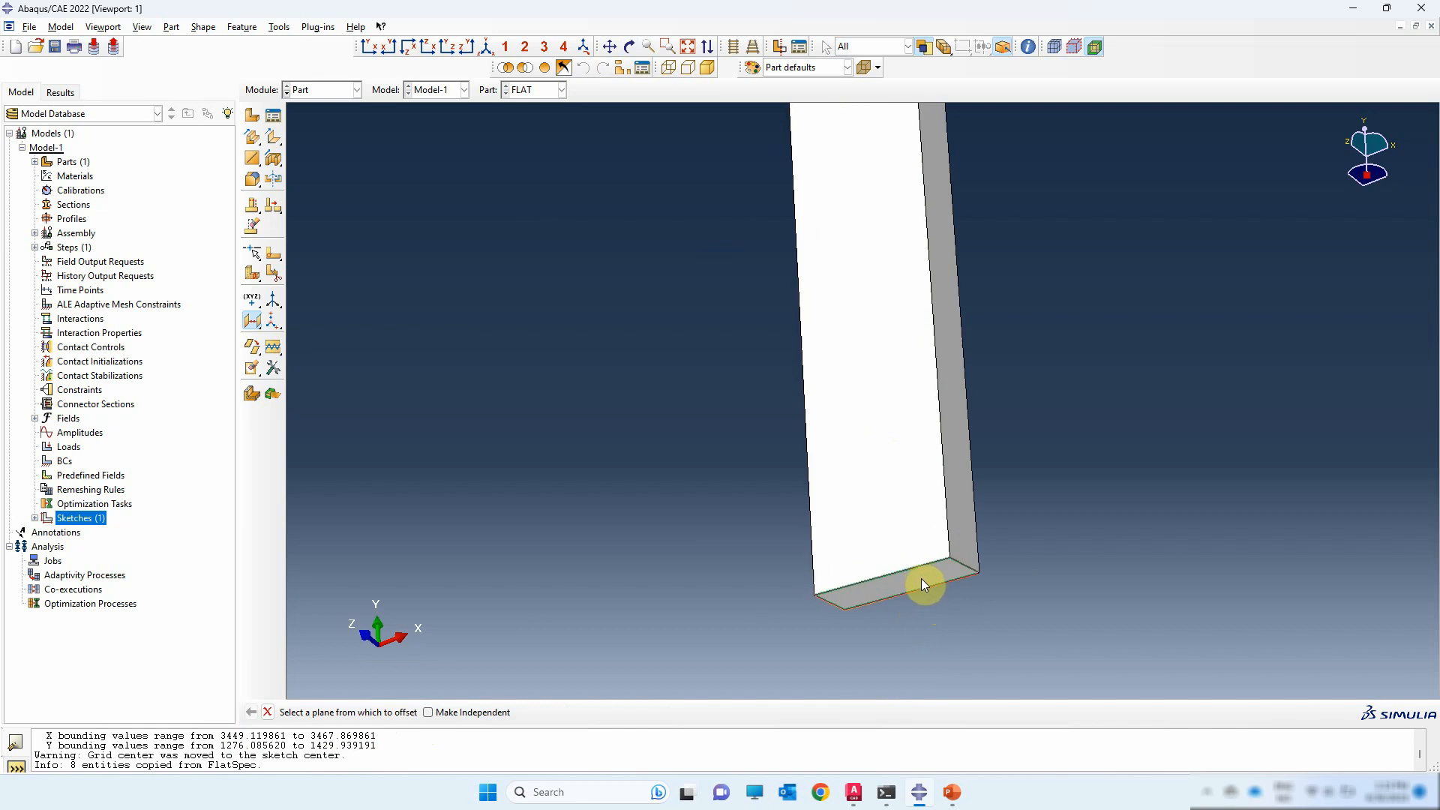
left_click(920, 580)
left_click(464, 711)
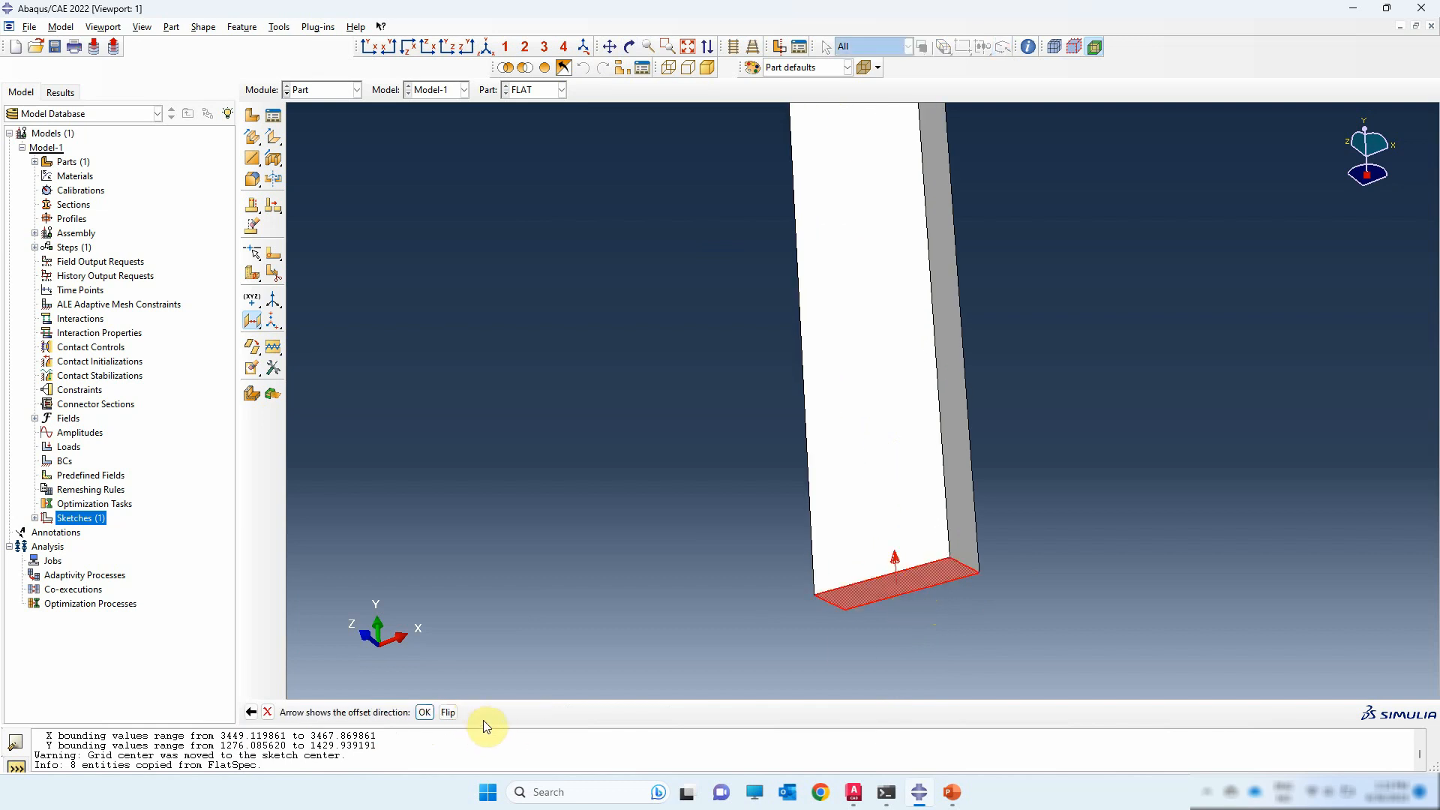
left_click(424, 712)
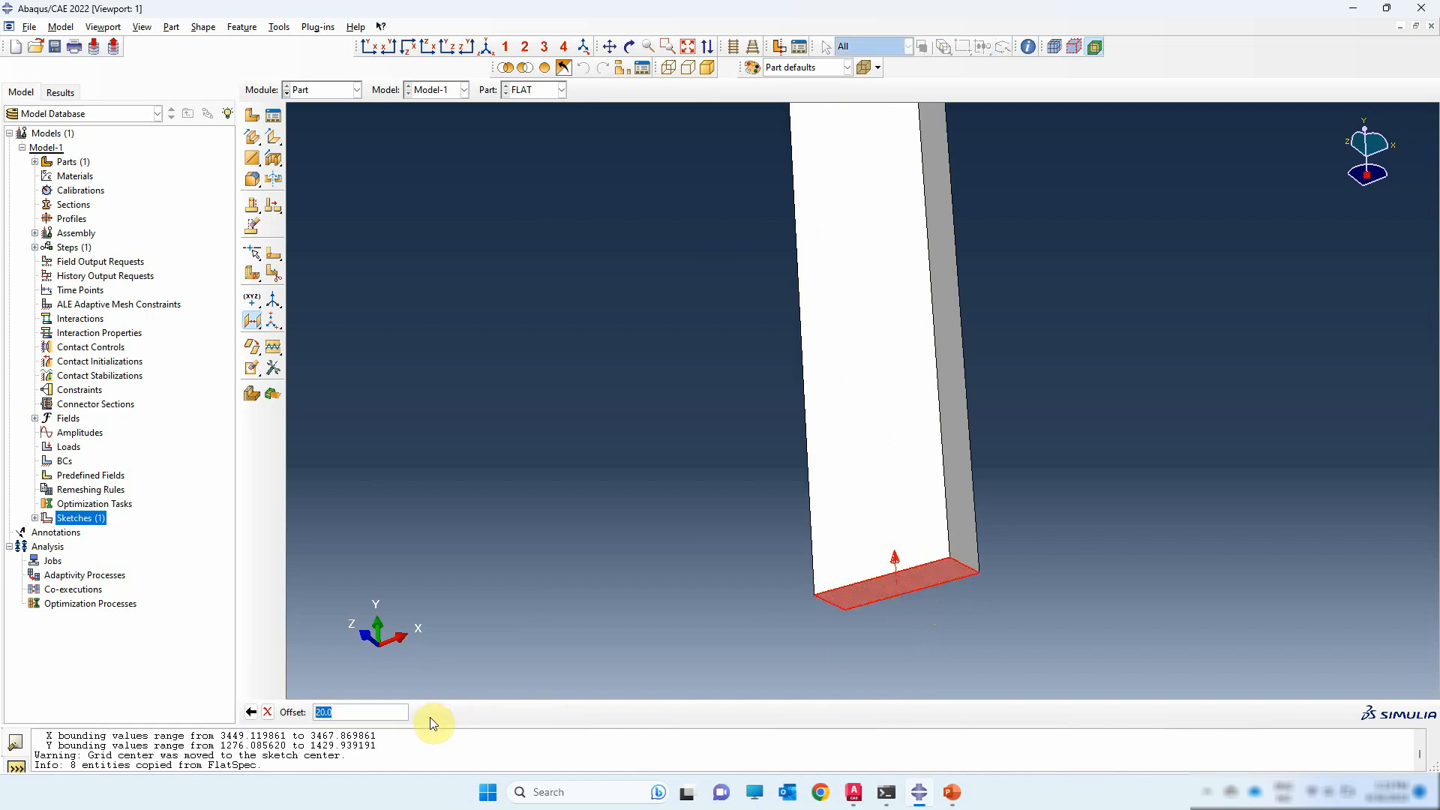
type("60")
key("Return")
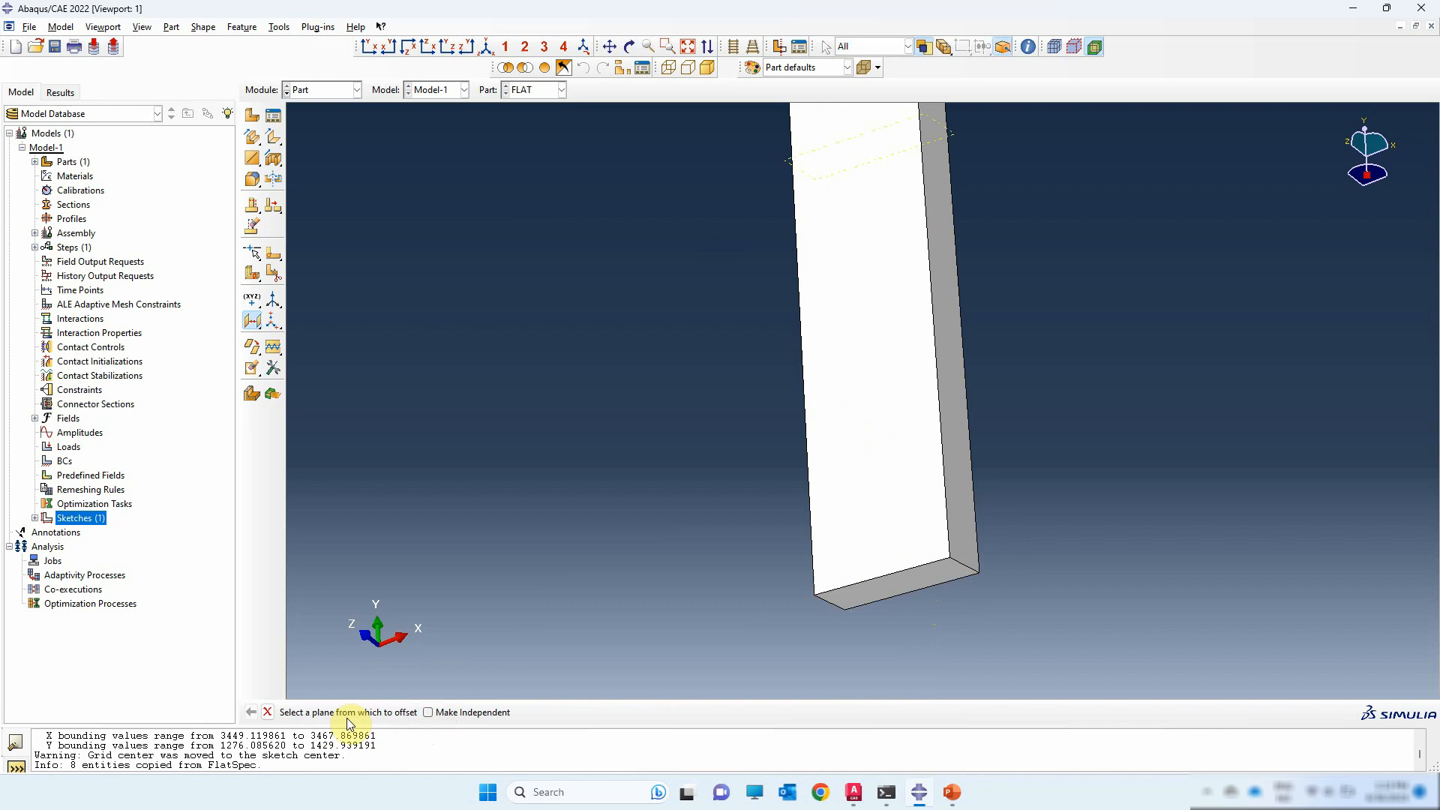
- Return to the isometric view and partition the solid cell with the lowest datum plane, near the bottom grip end
scroll(736, 540, "up", 5)
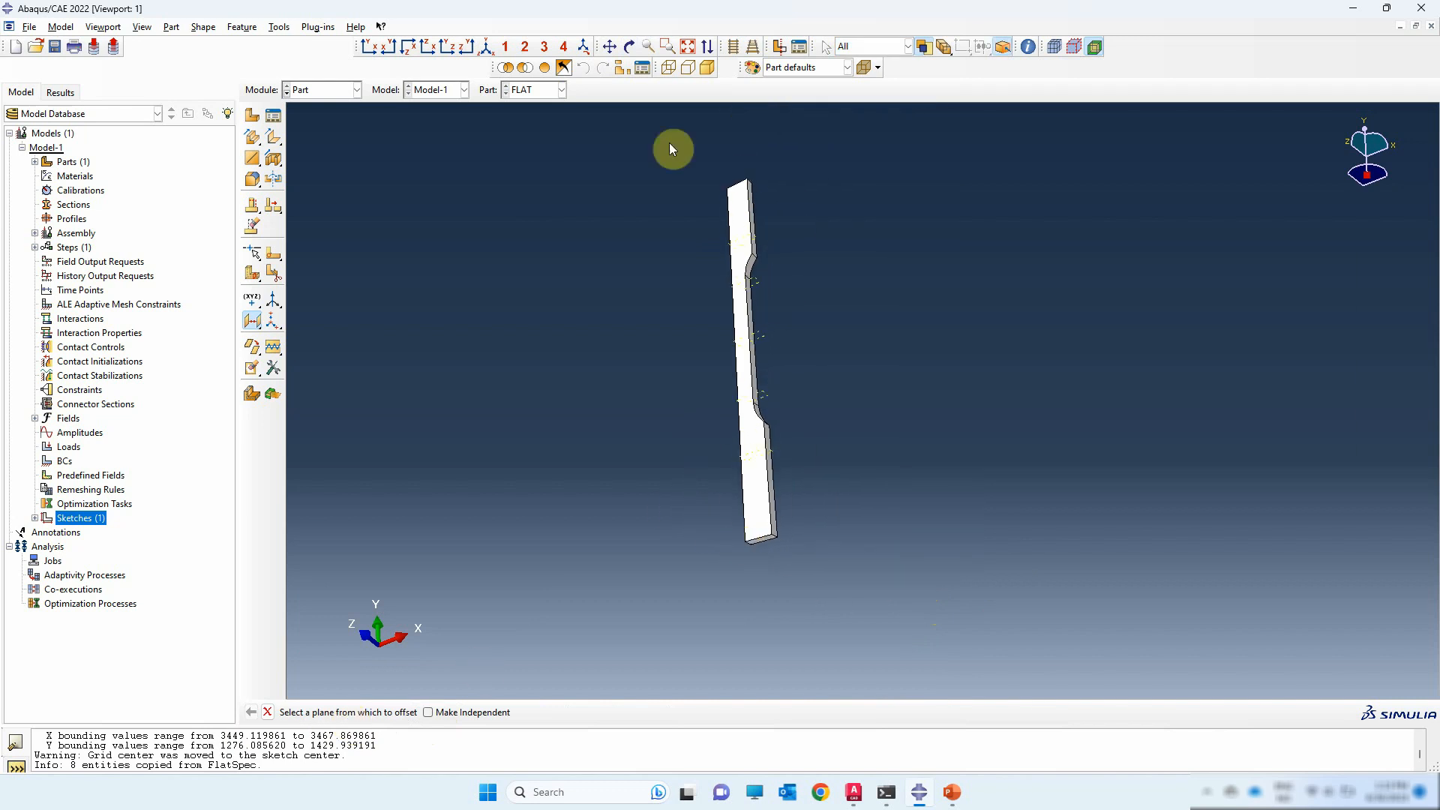
left_click(484, 48)
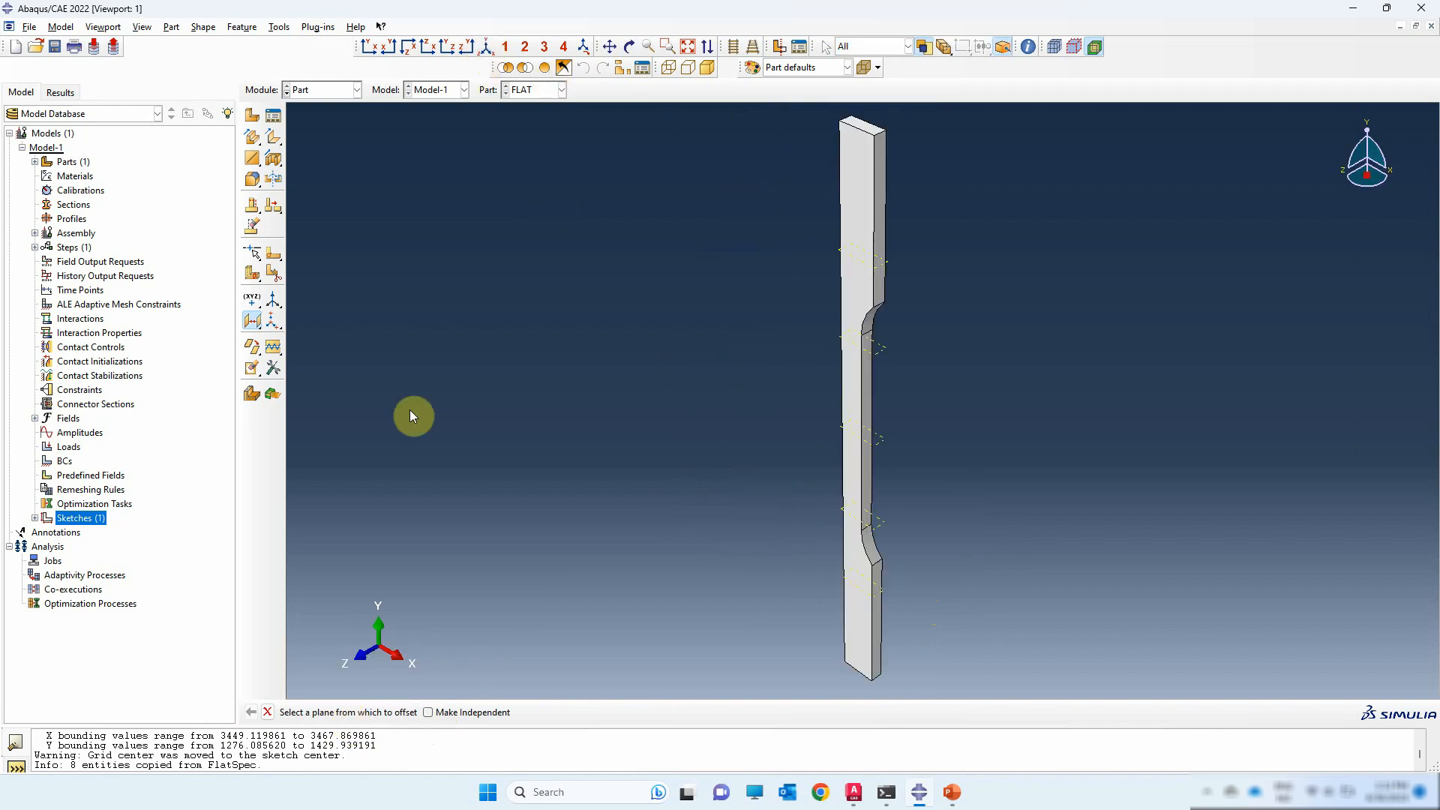
left_click(253, 275)
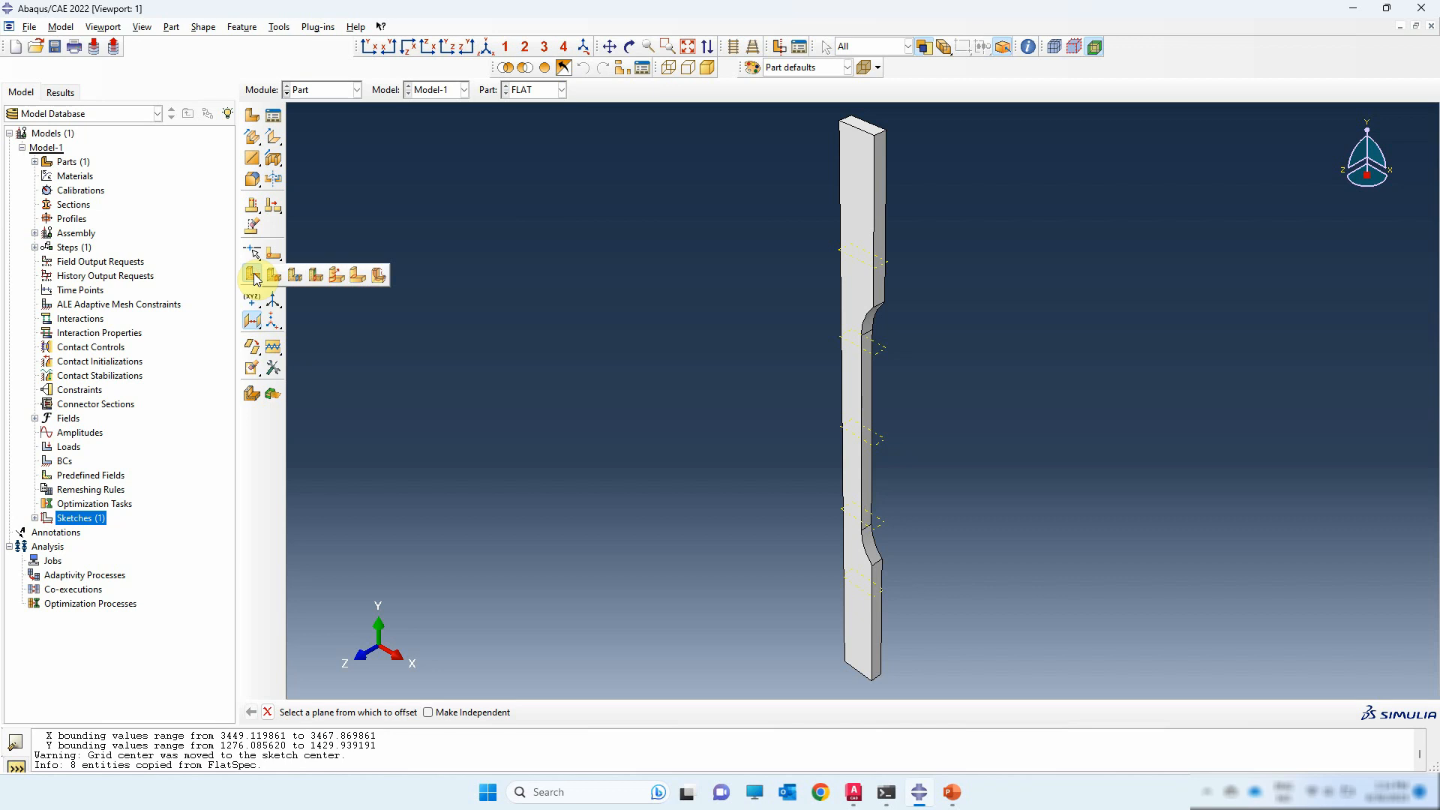
left_click(295, 276)
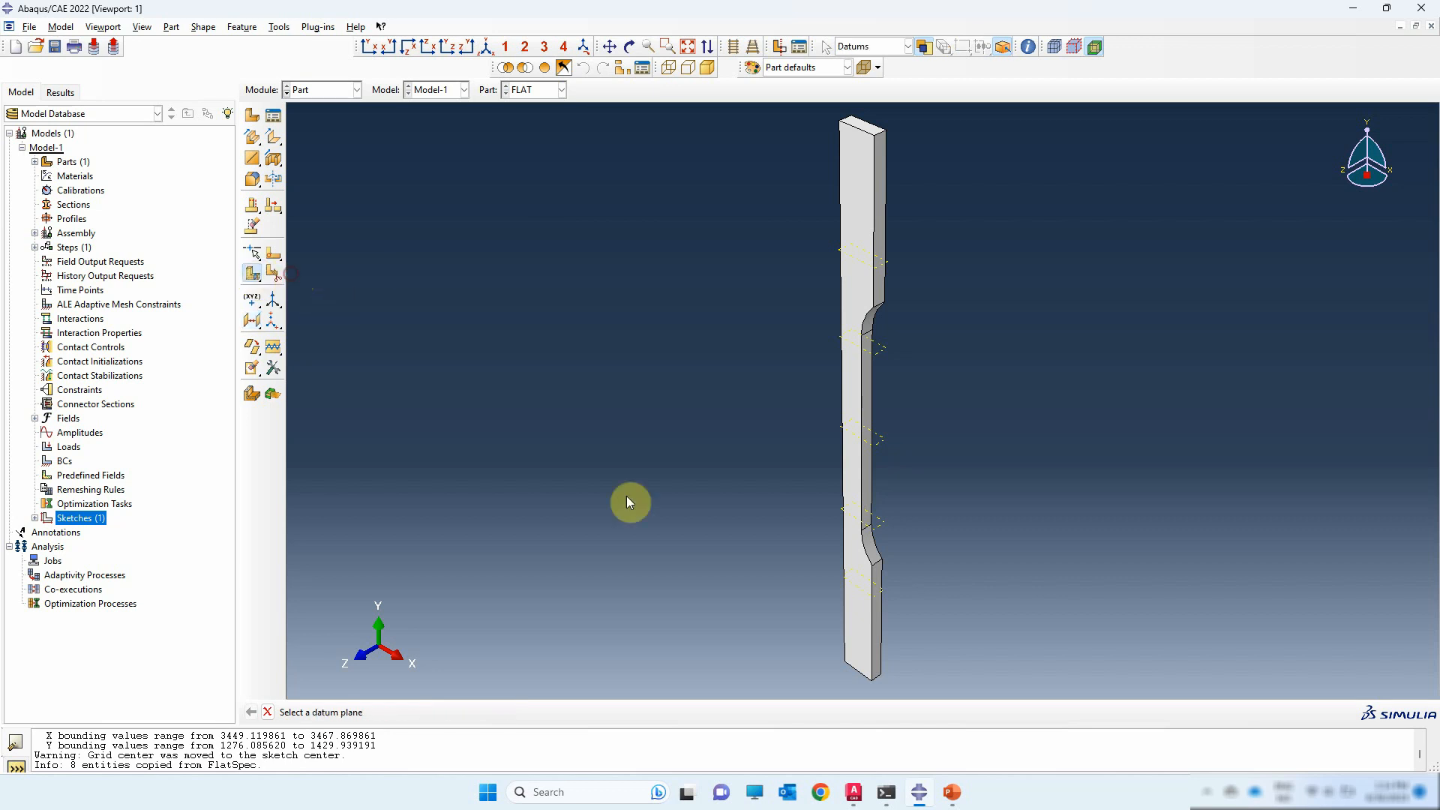
left_click(879, 591)
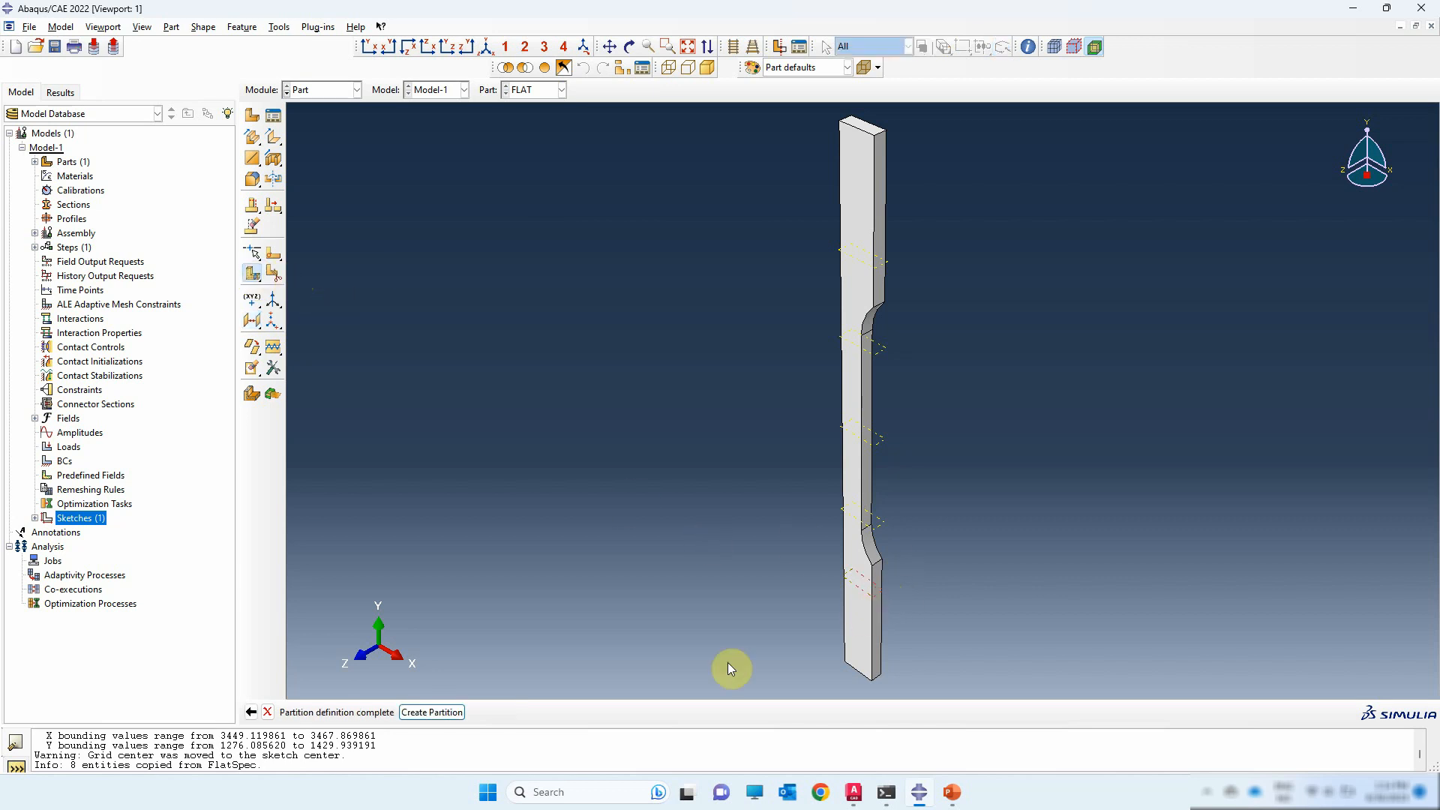
left_click(444, 713)
- Partition the large upper cell with the lower gauge datum plane, and the remaining upper cell with the mid-length datum plane
left_click(854, 518)
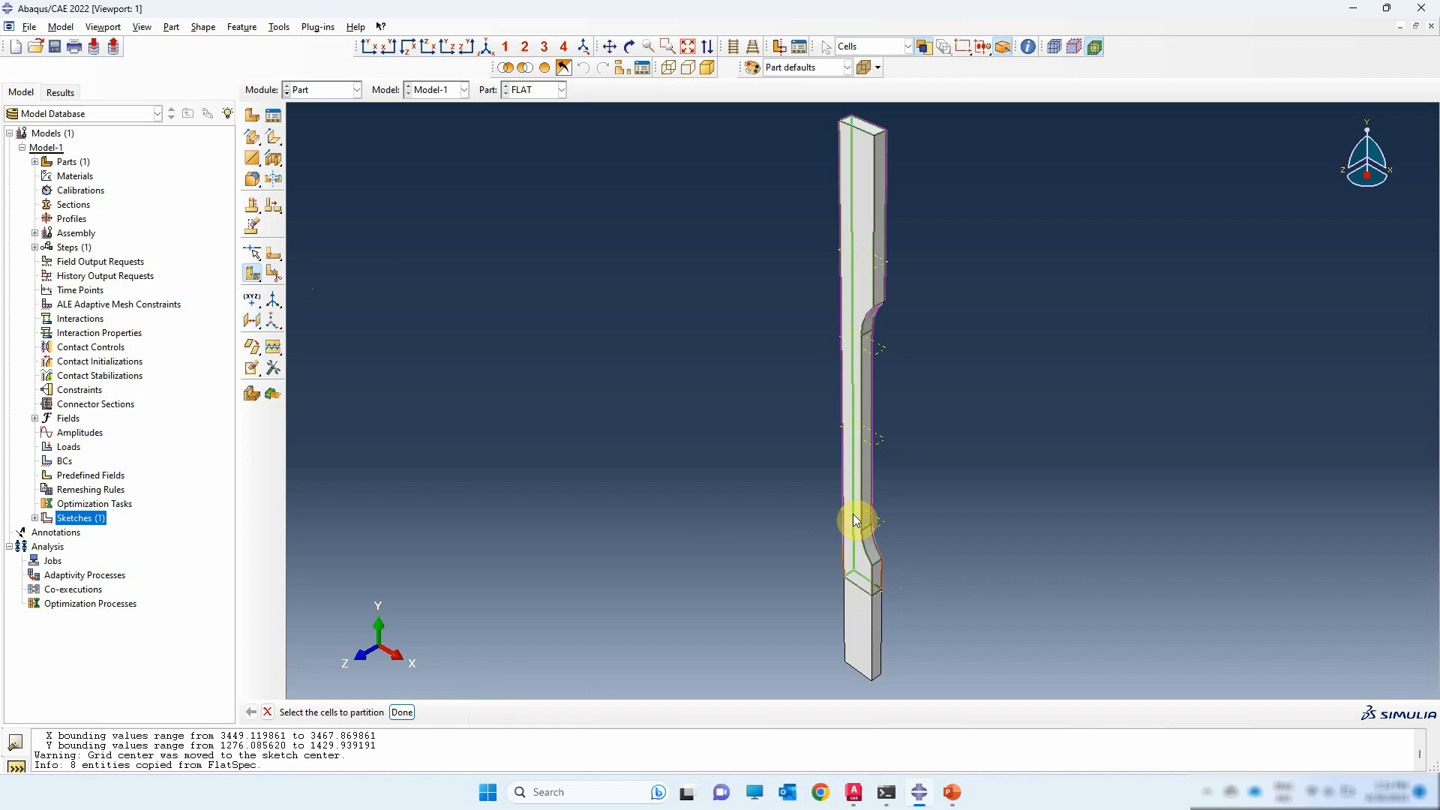
left_click(402, 711)
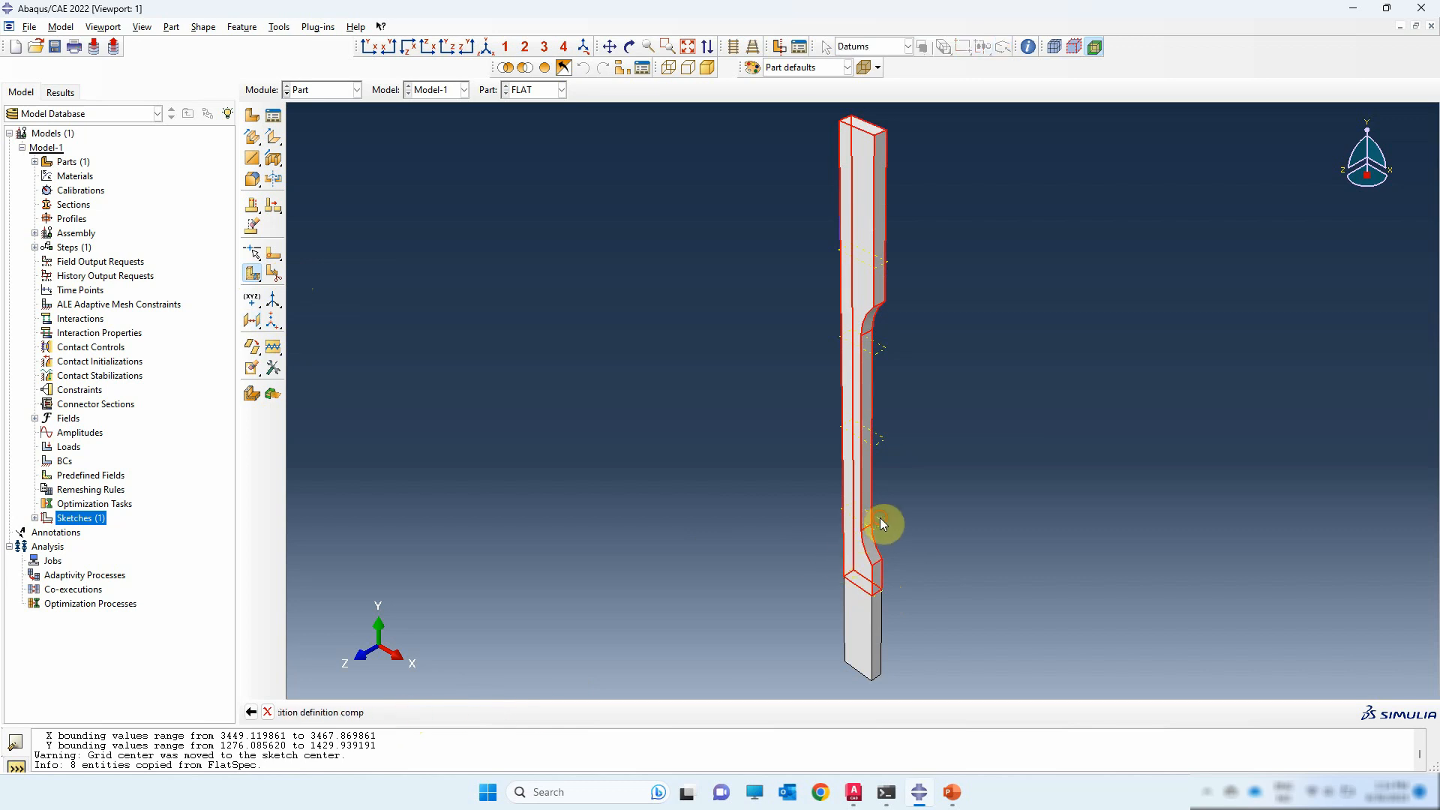
left_click(880, 518)
left_click(450, 710)
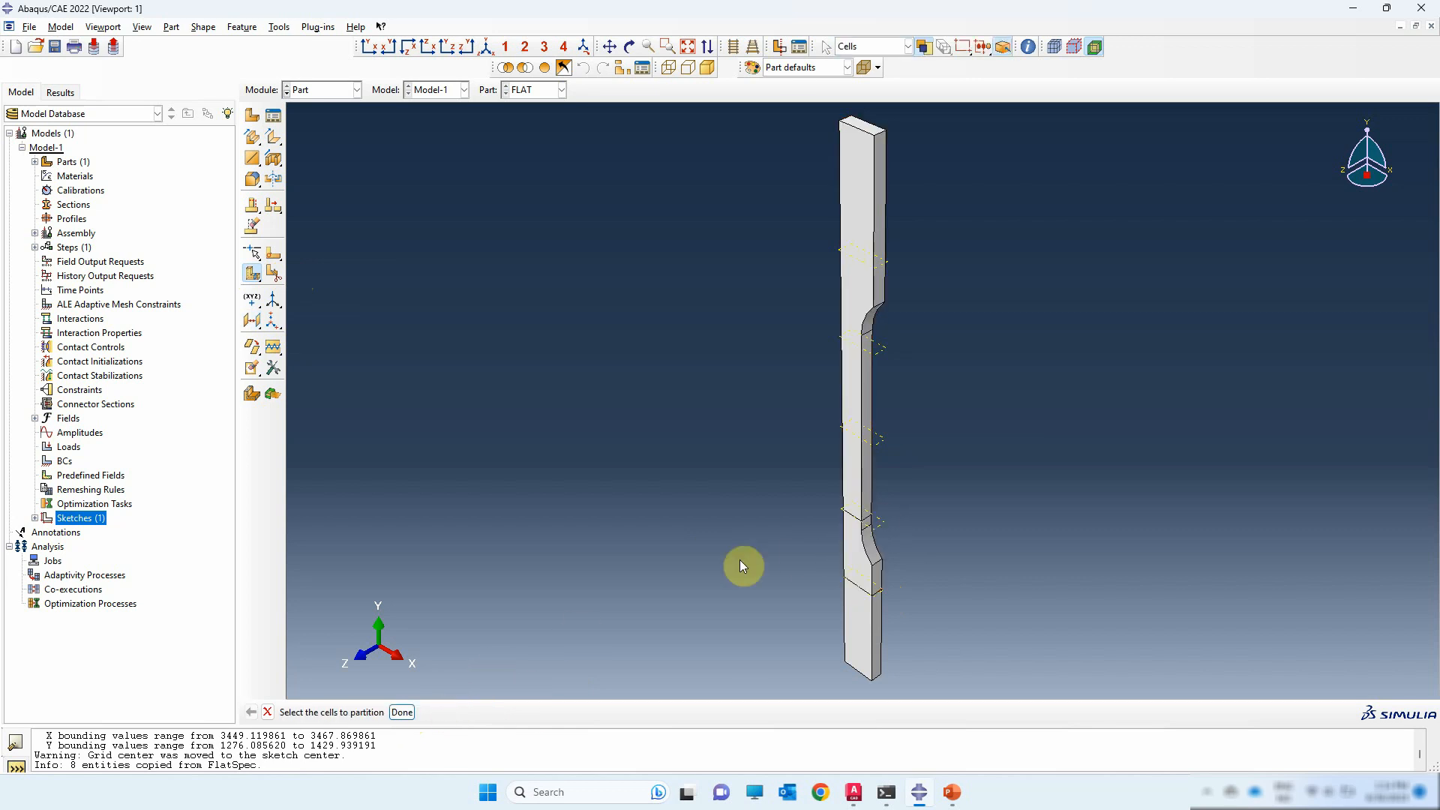
left_click(855, 459)
left_click(403, 711)
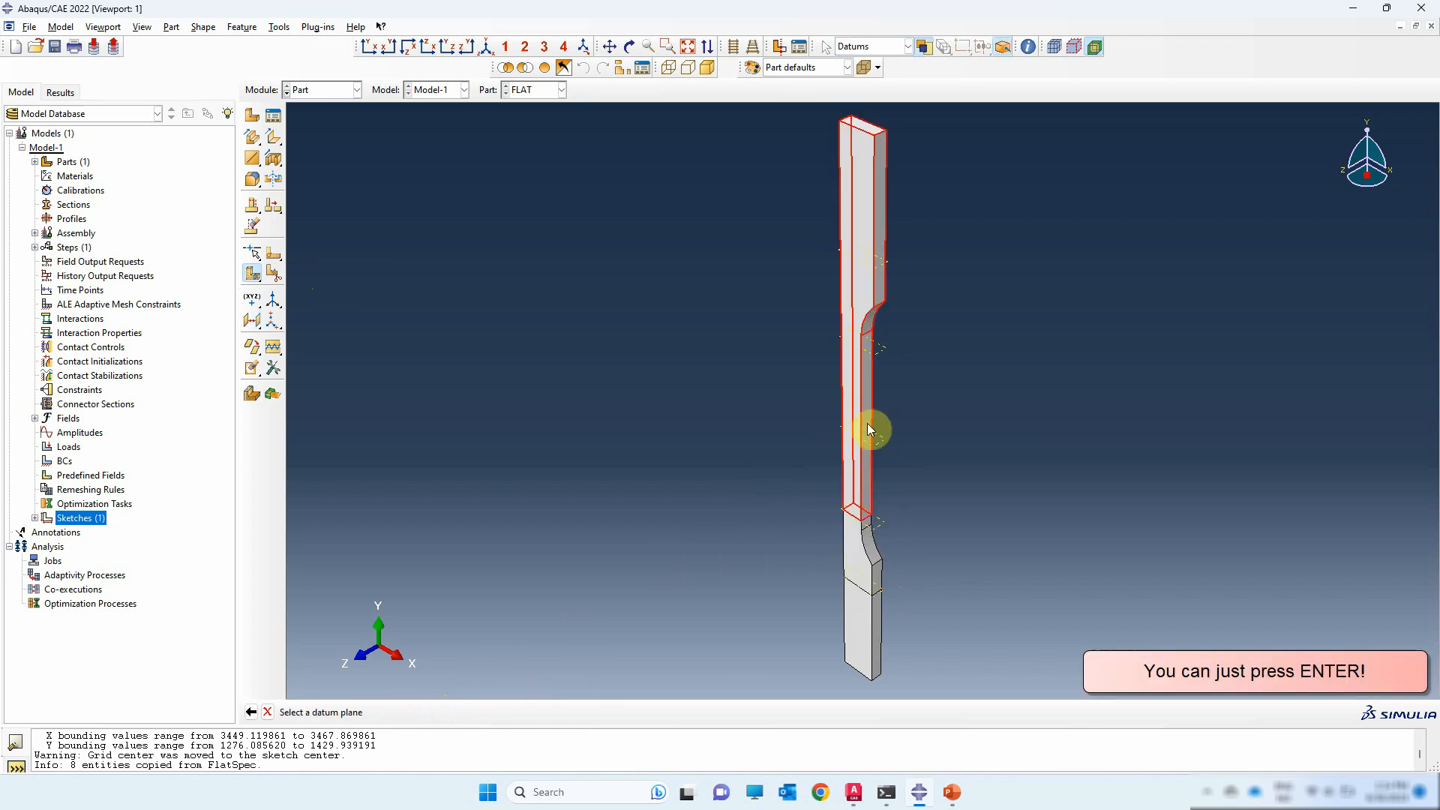
left_click(881, 441)
key("Return")
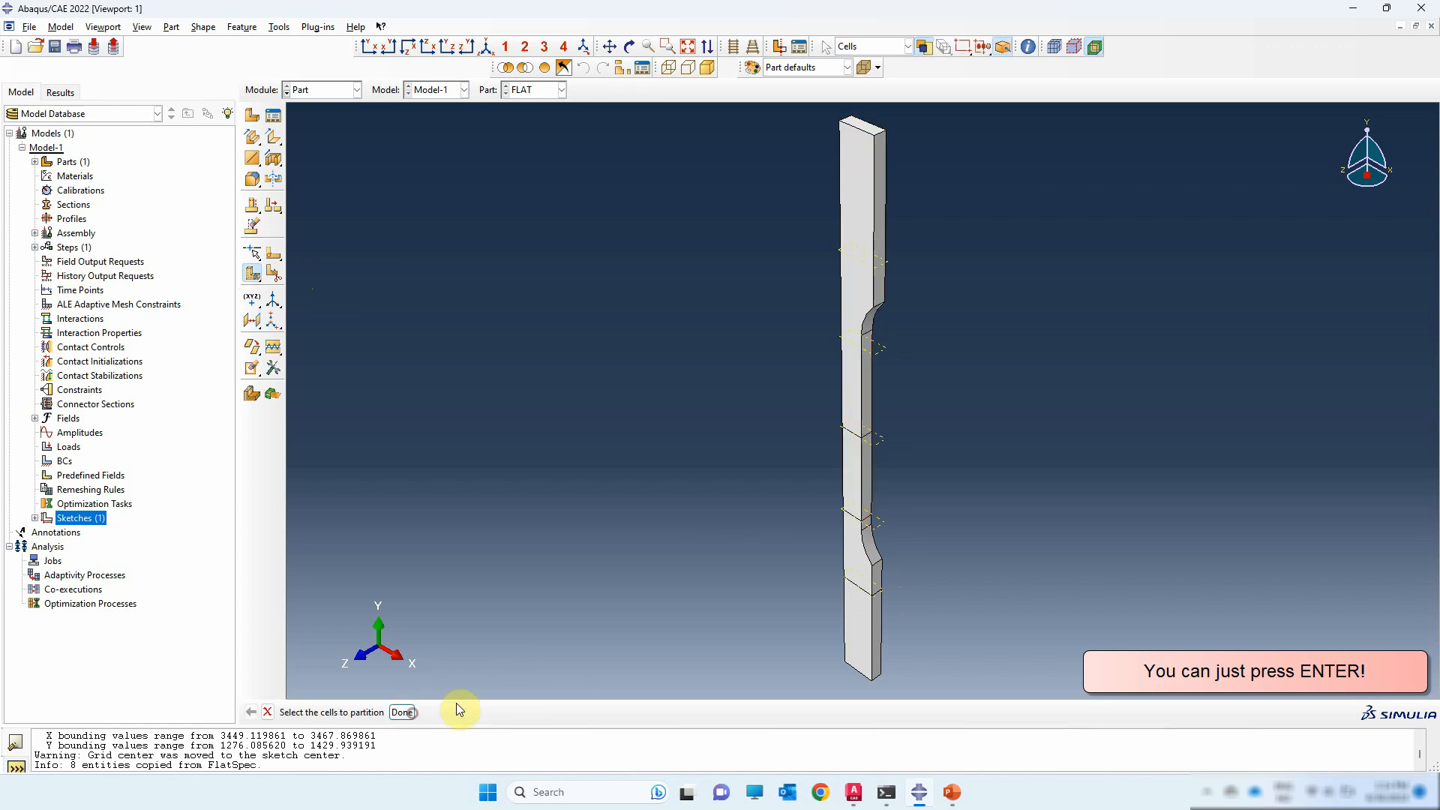
- Partition the remaining upper cell with the upper gauge datum plane, and the top cell with the upper grip datum plane
left_click(842, 398)
left_click(405, 712)
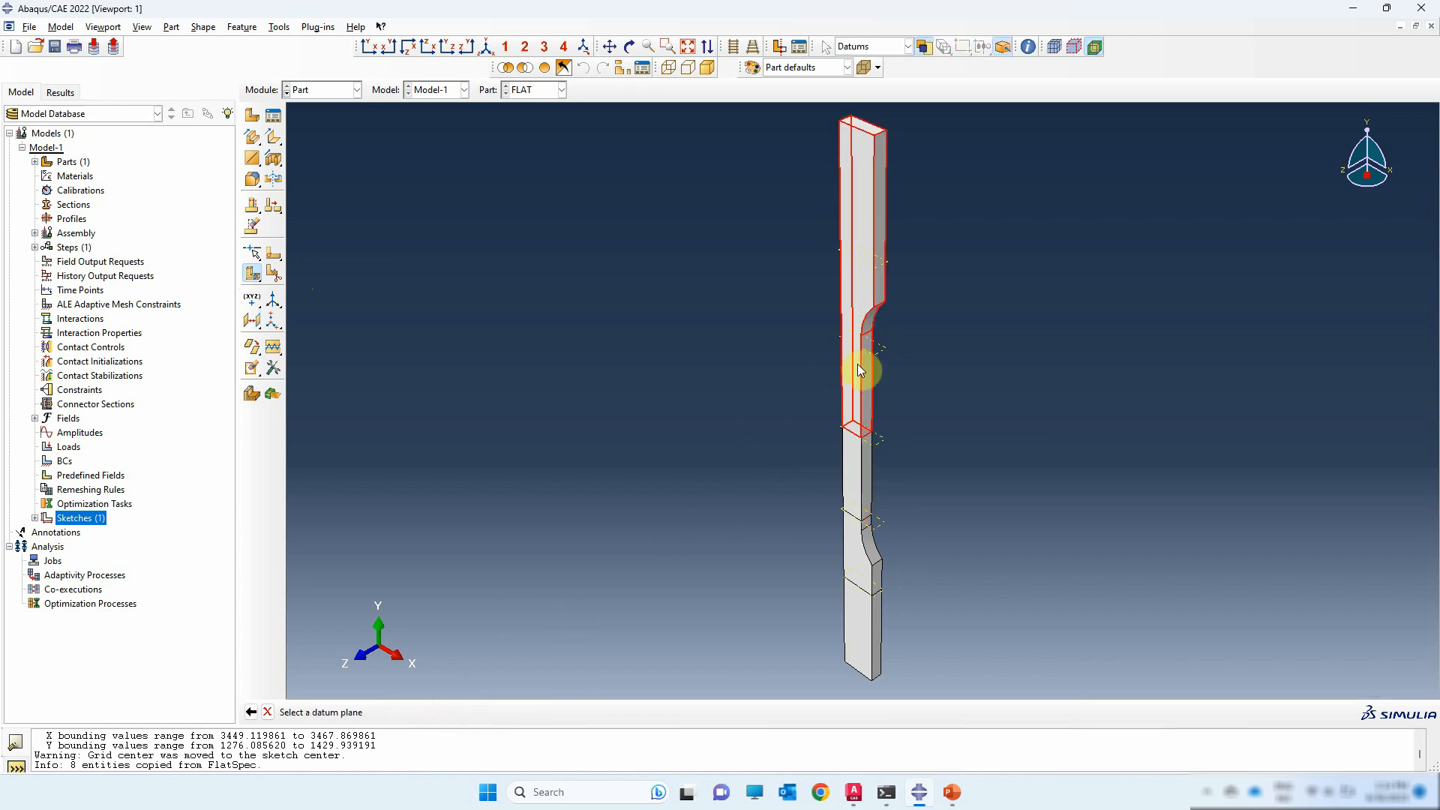
left_click(875, 346)
key("Return")
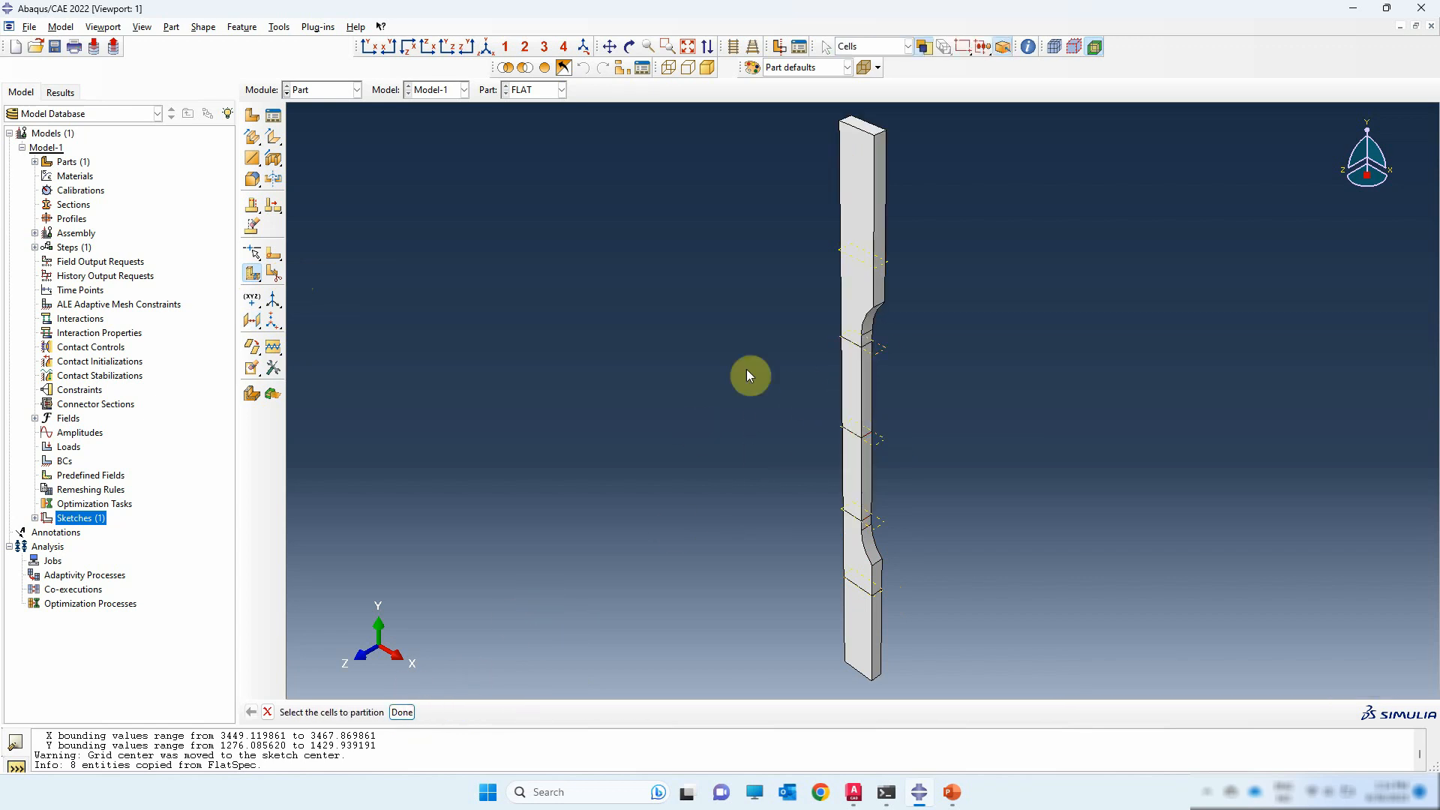
left_click(867, 280)
left_click(402, 712)
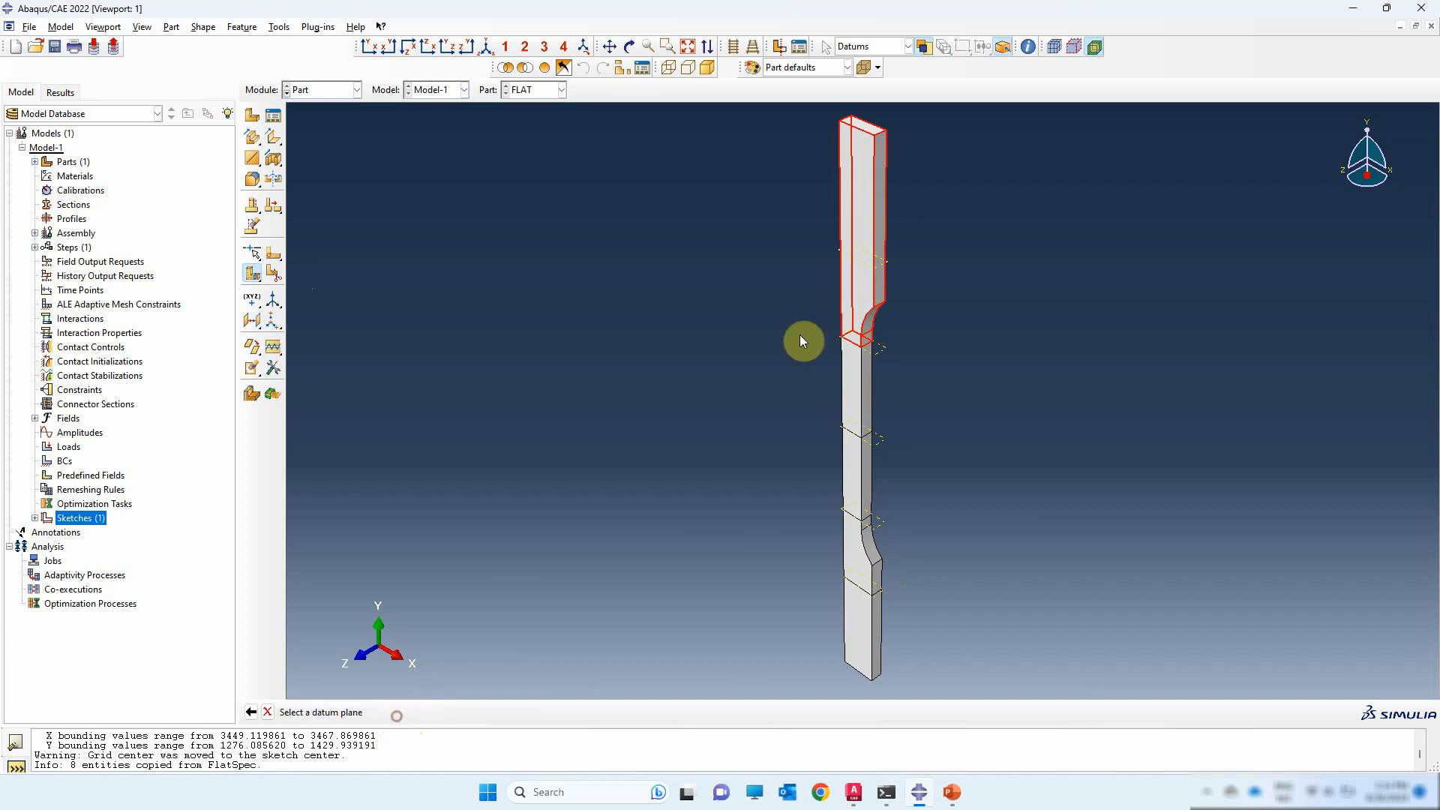
left_click(879, 258)
left_click(444, 711)
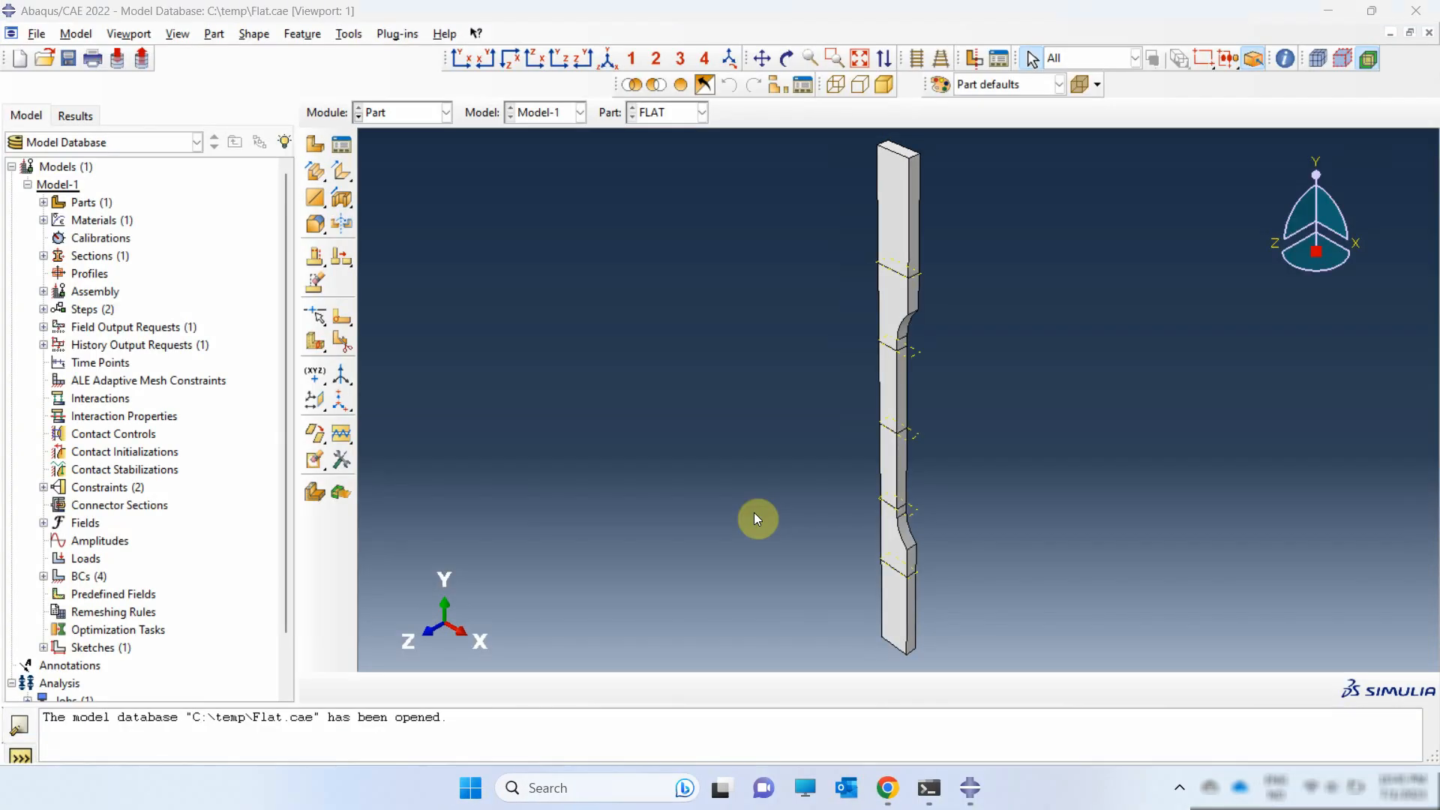
- Create a geometry set named GL_points from the outer front-edge vertices at the upper and lower gauge partition planes
scroll(701, 334, "up", 5)
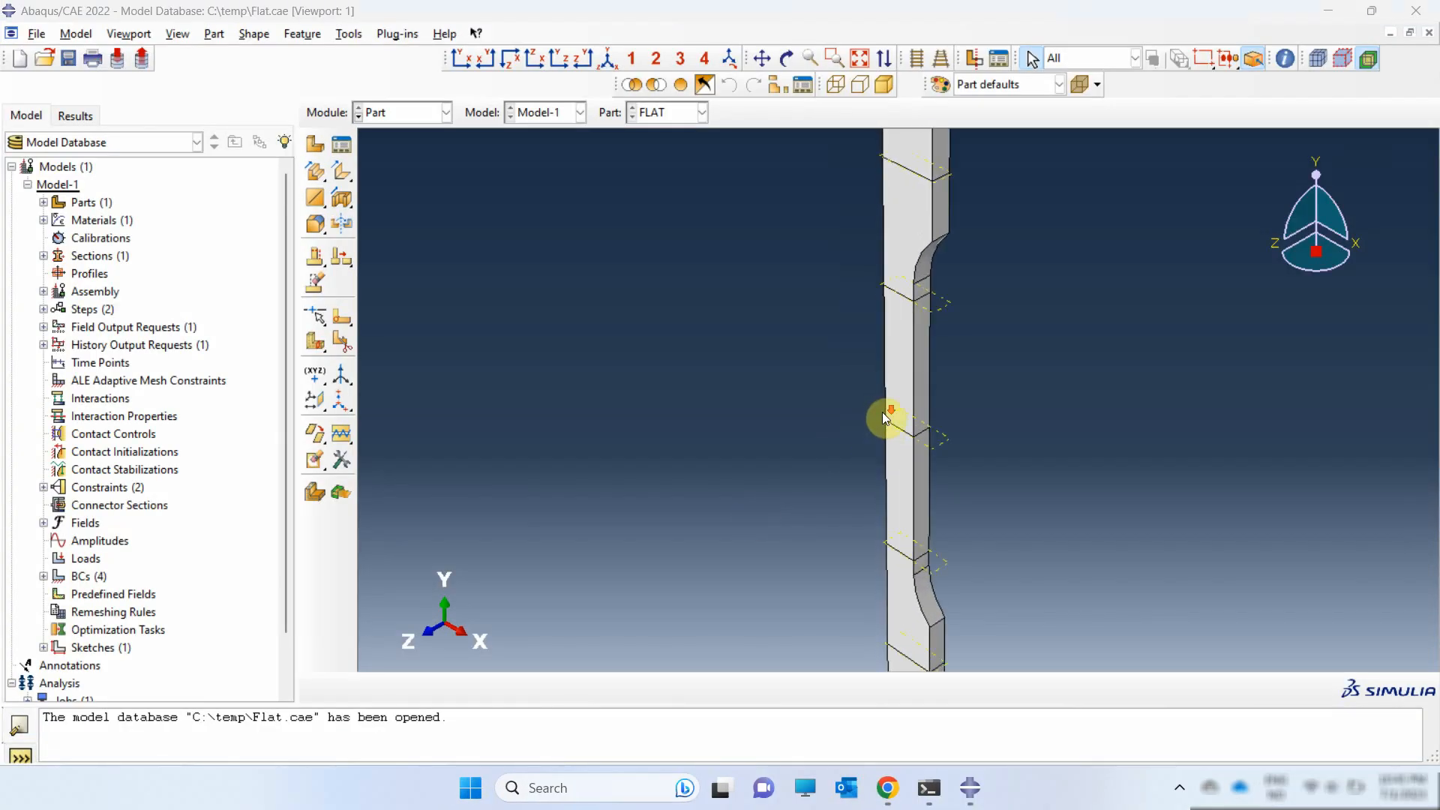
scroll(883, 431, "up", 3)
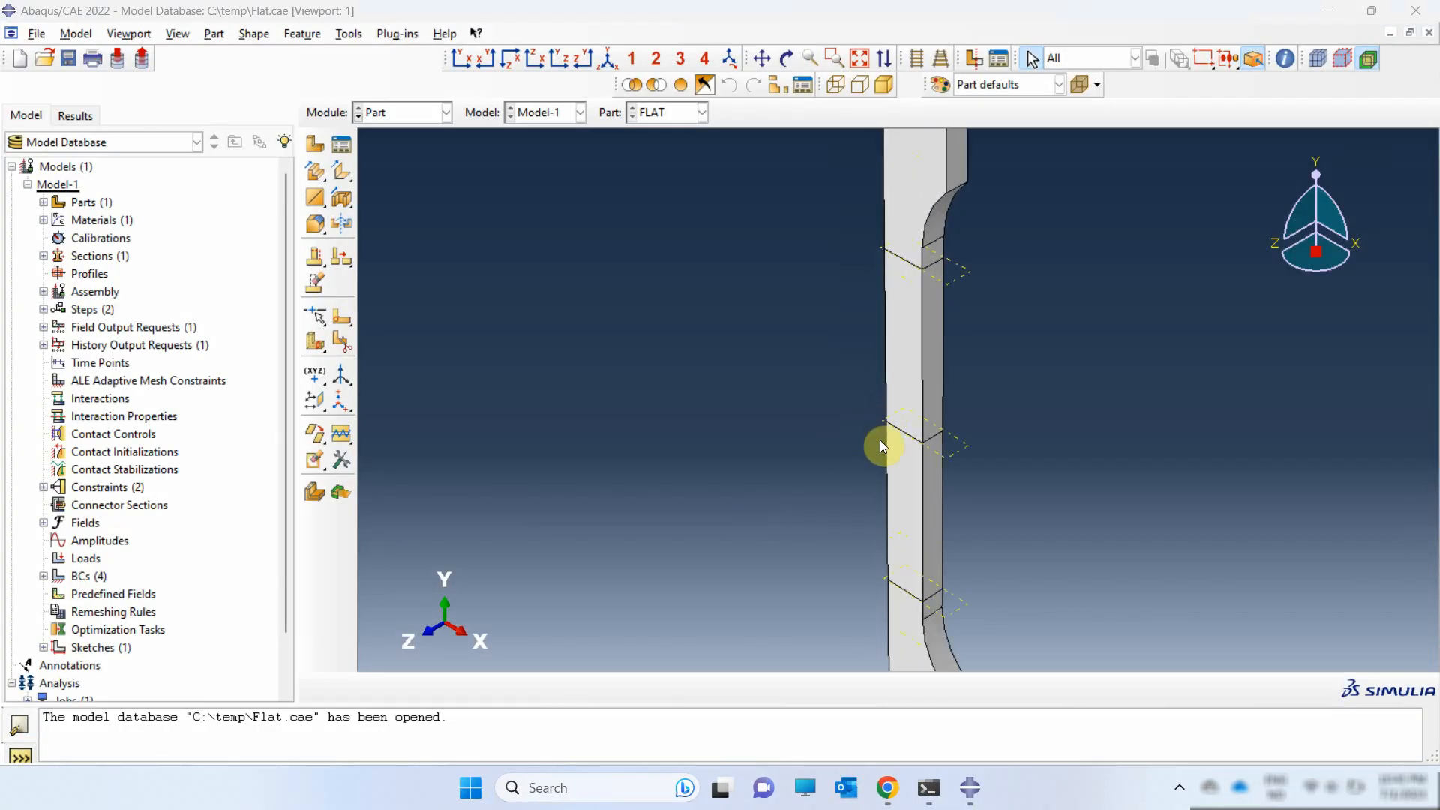
left_click(351, 34)
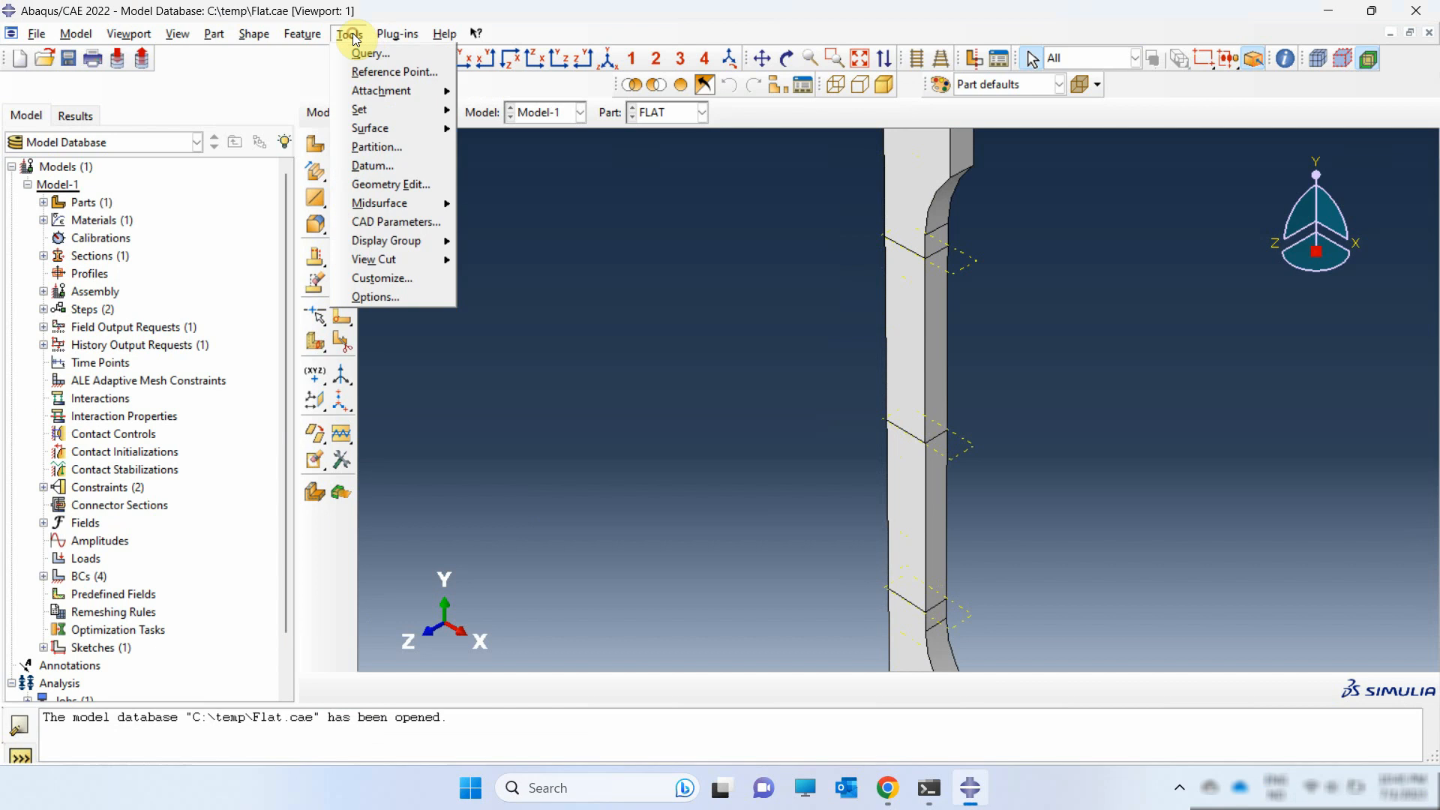
mouse_move(393, 107)
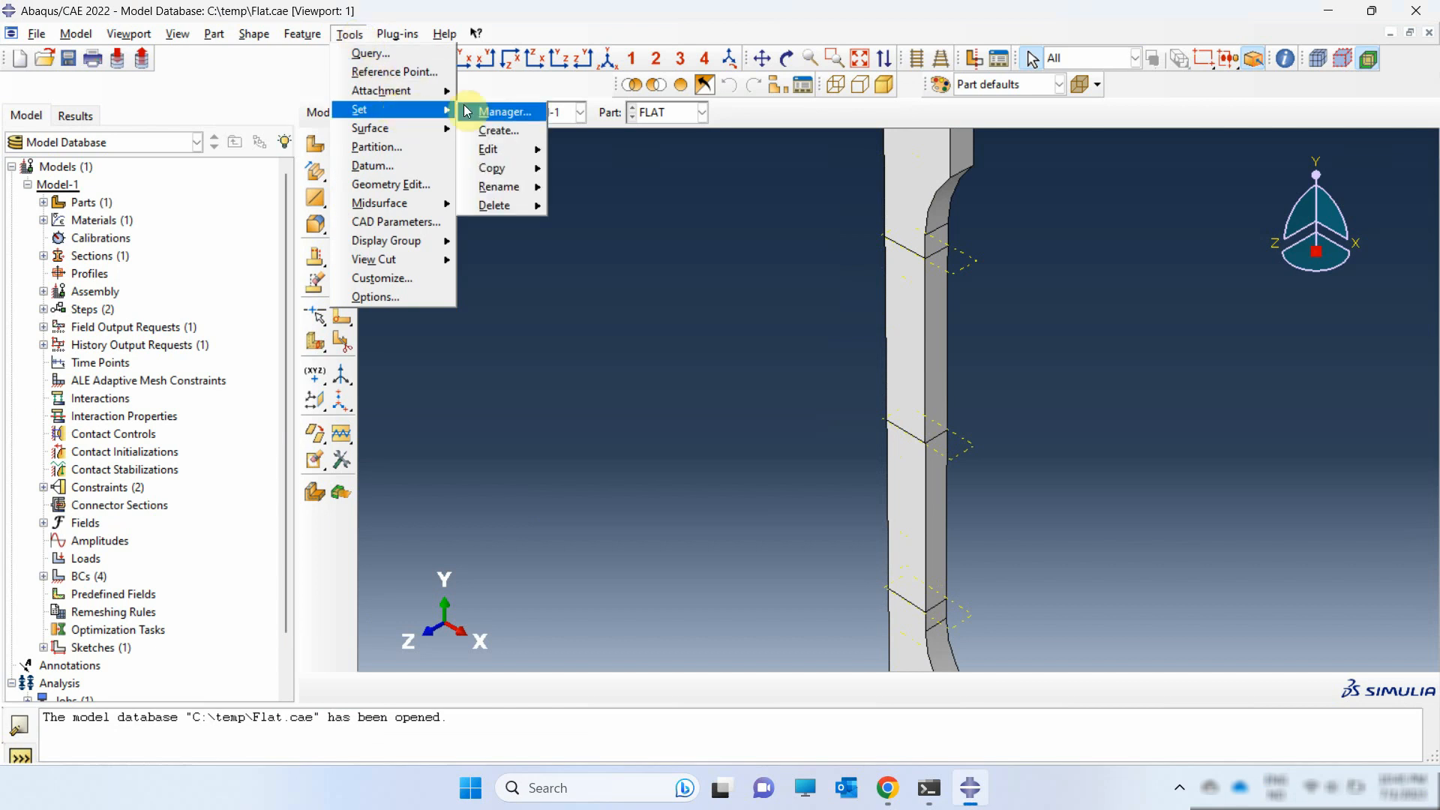
left_click(516, 132)
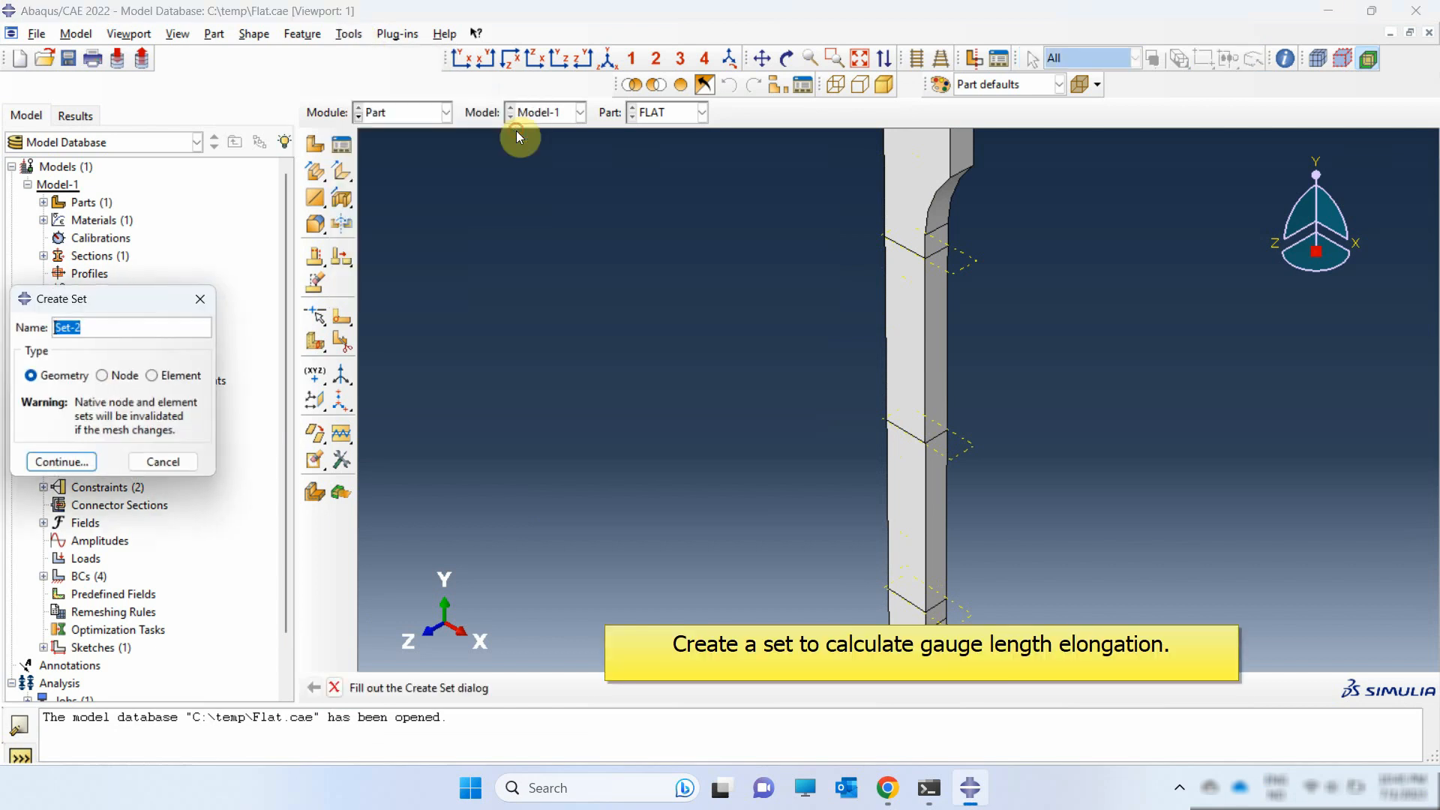
left_click_drag(152, 298, 646, 239)
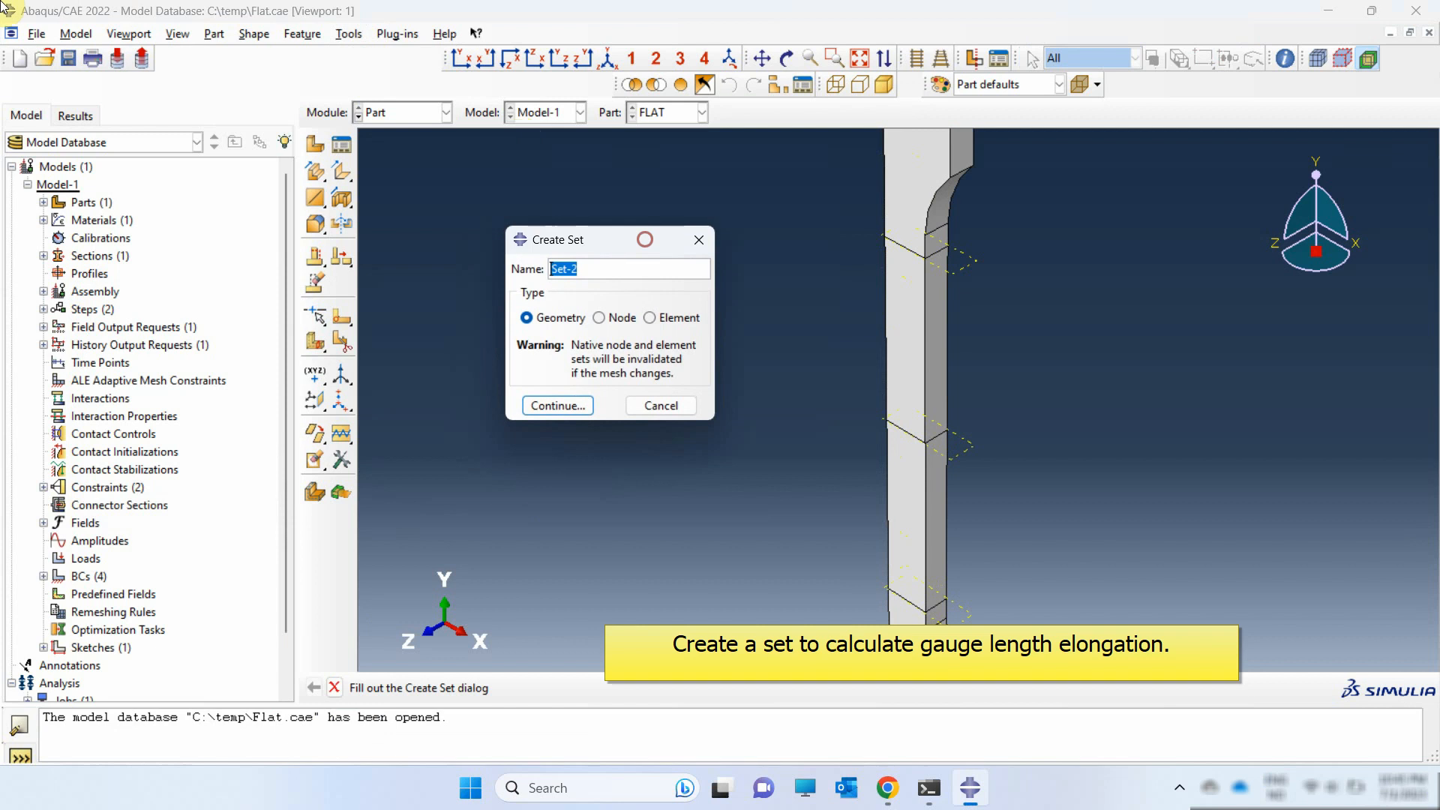
left_click(542, 321)
left_click_drag(594, 270, 527, 270)
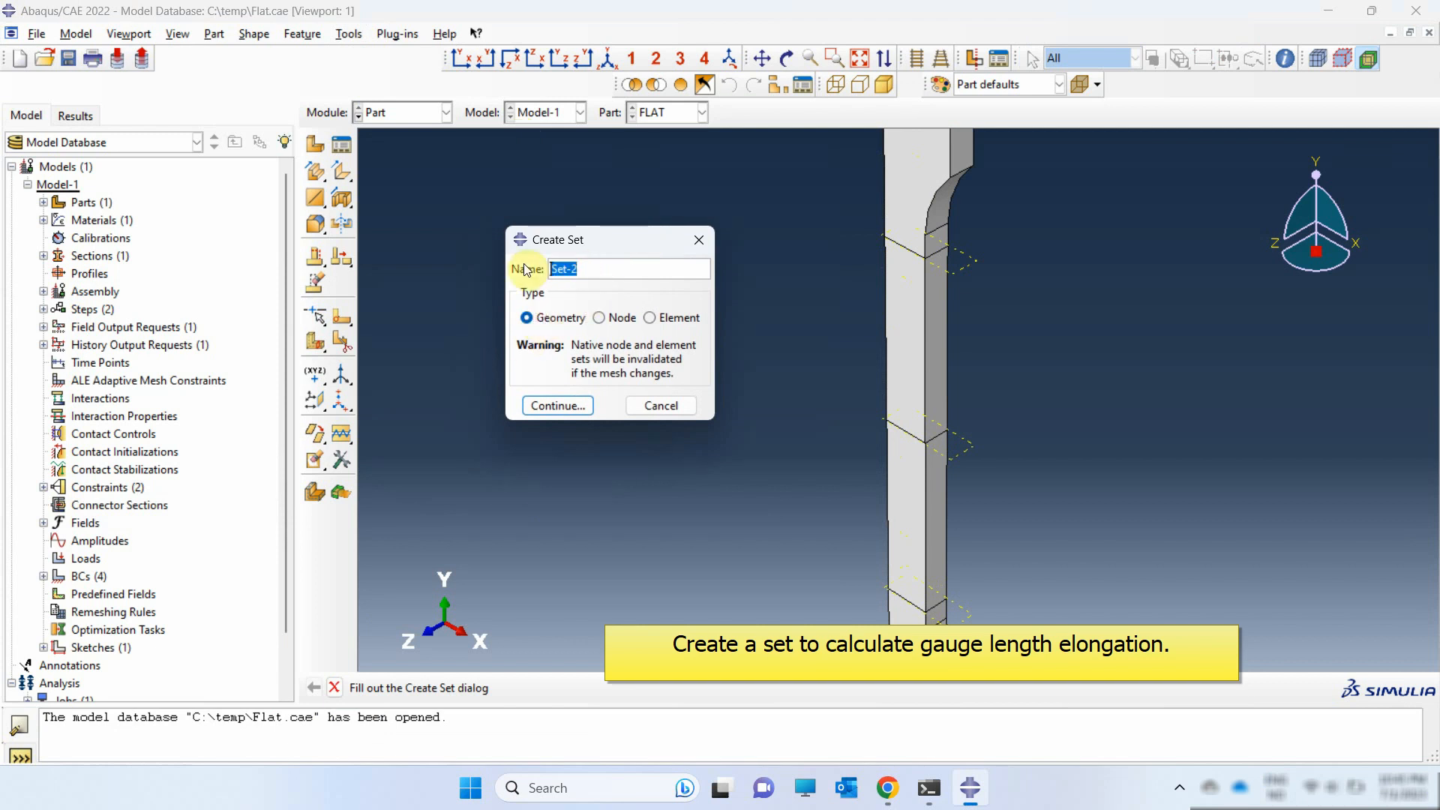
type("GL_points")
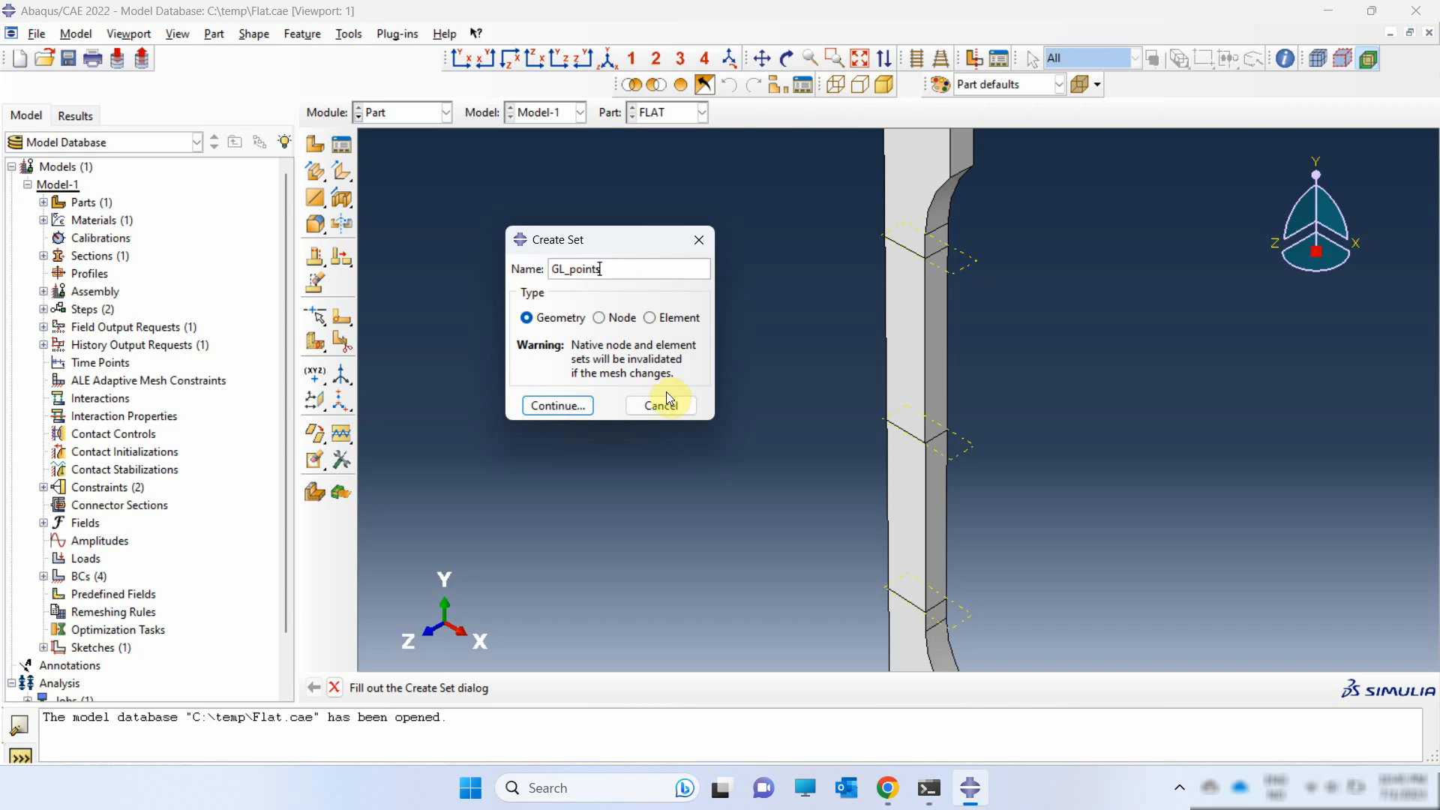
left_click(583, 406)
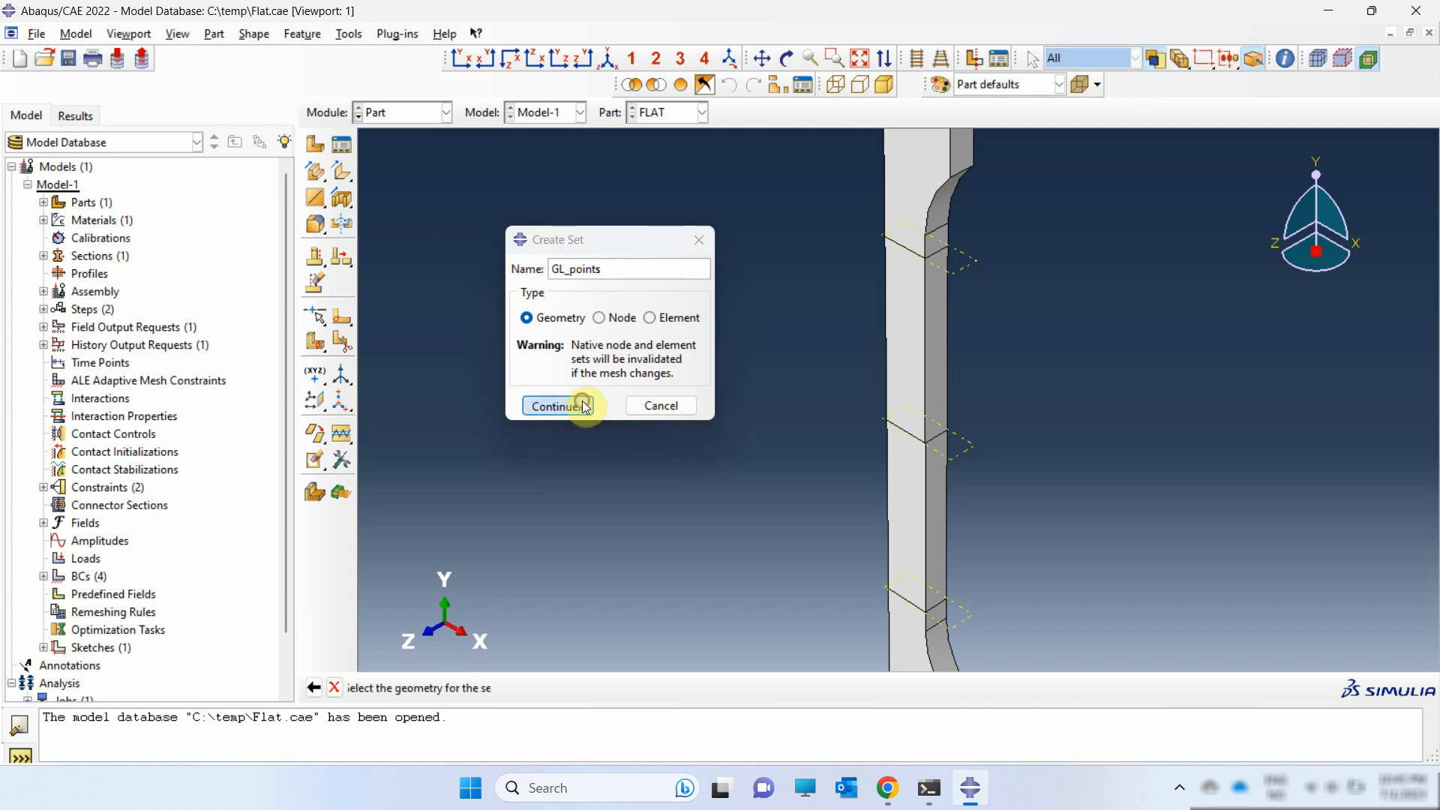
left_click(885, 238)
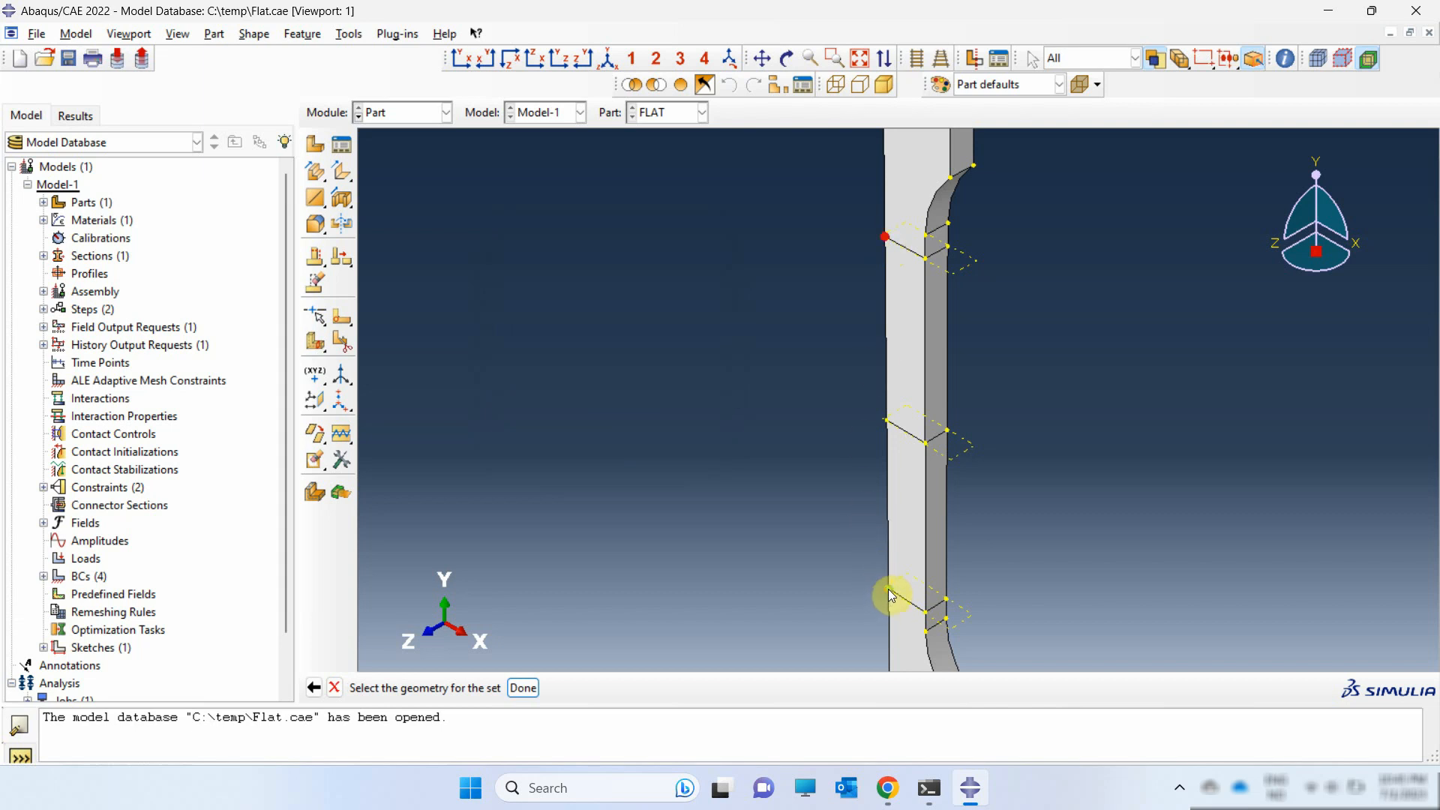
left_click(525, 691)
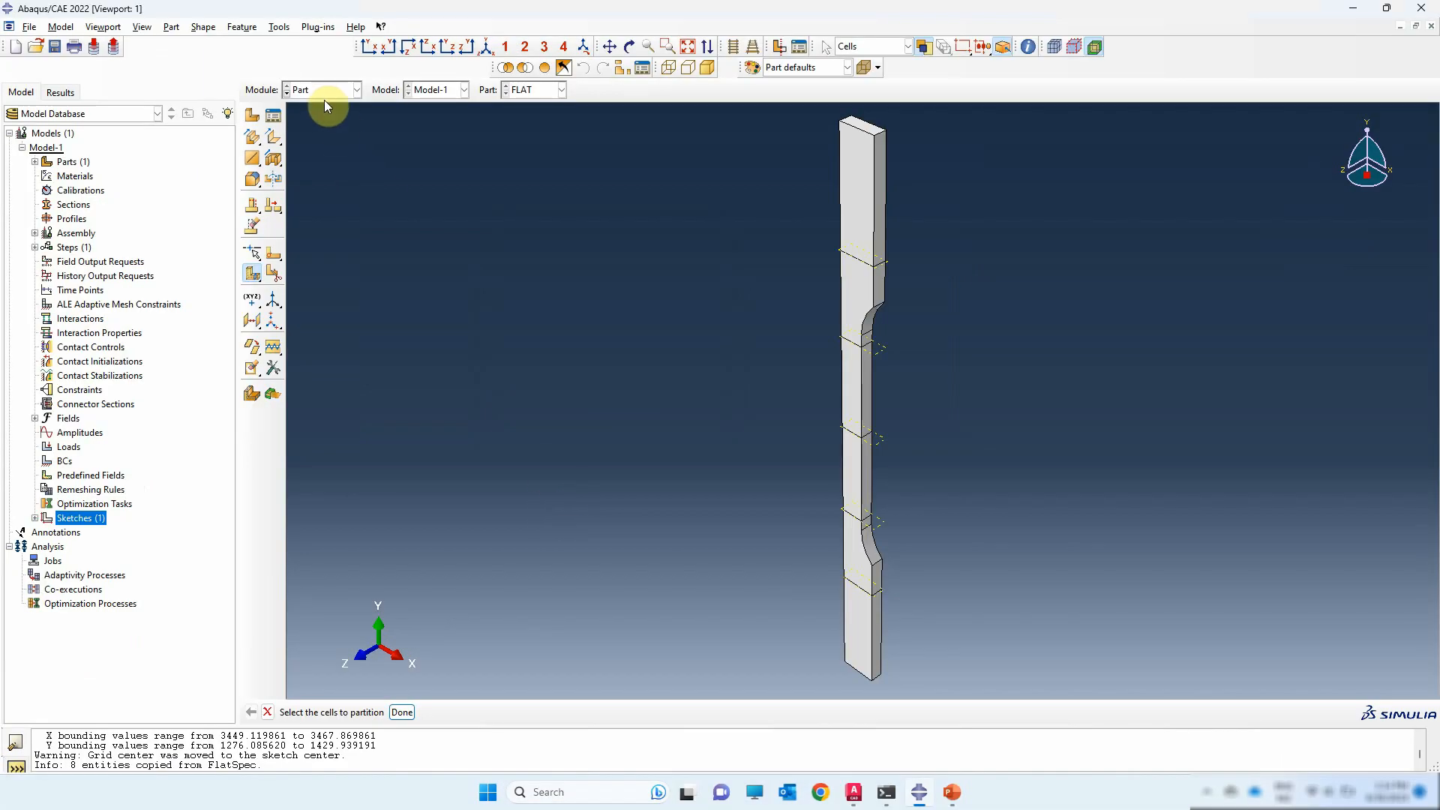
- Switch to the Property module and start a new material named S355J2
left_click(352, 90)
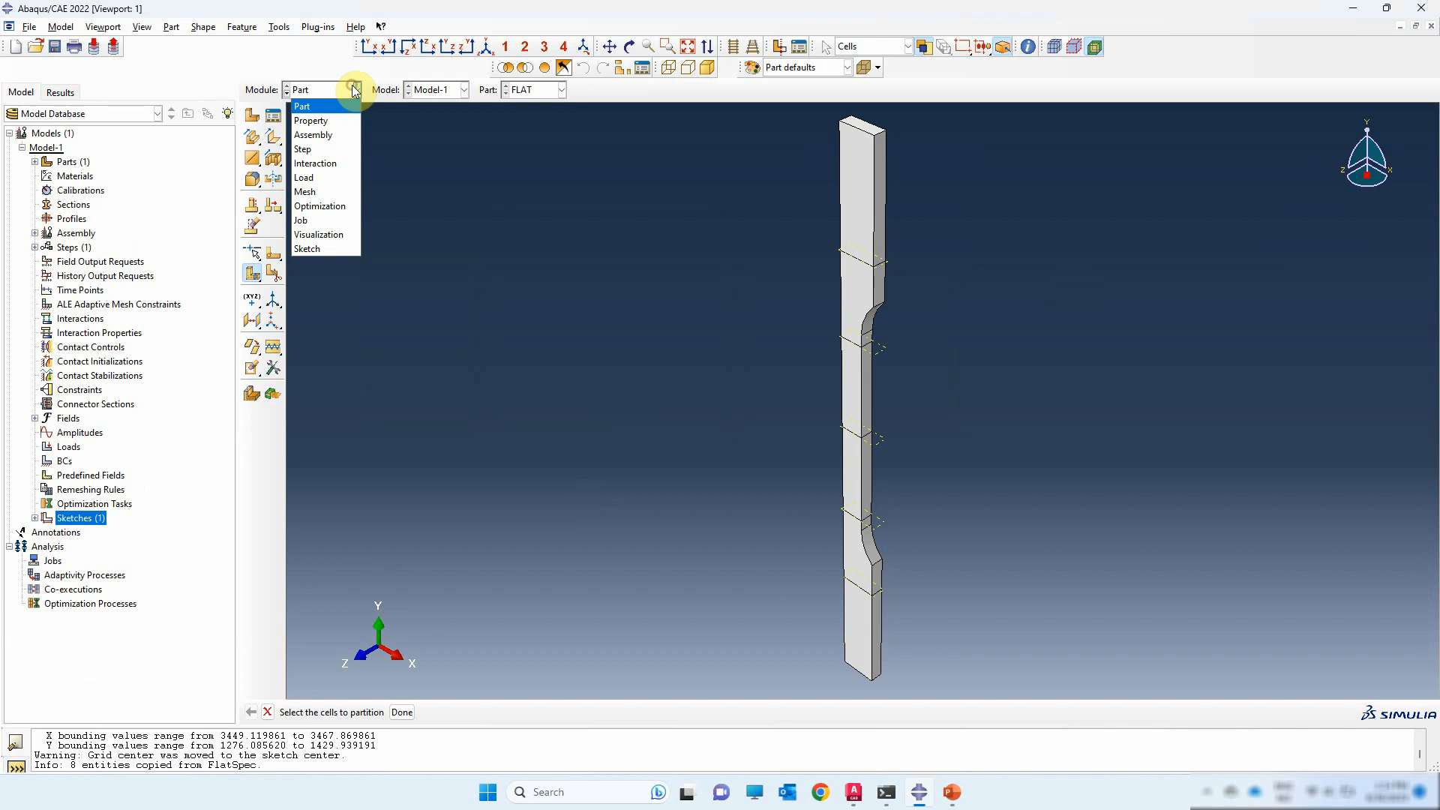
left_click(339, 119)
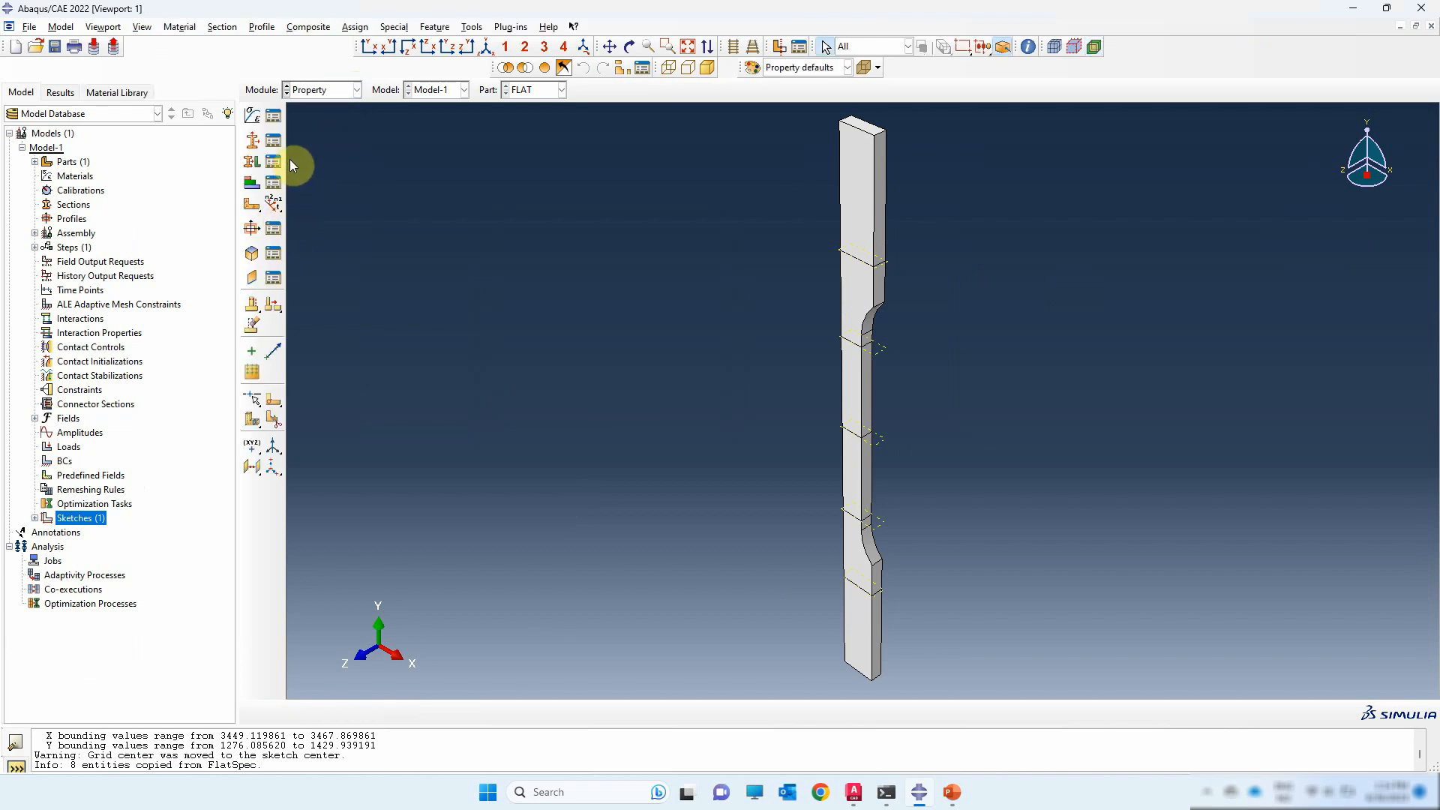
left_click(251, 120)
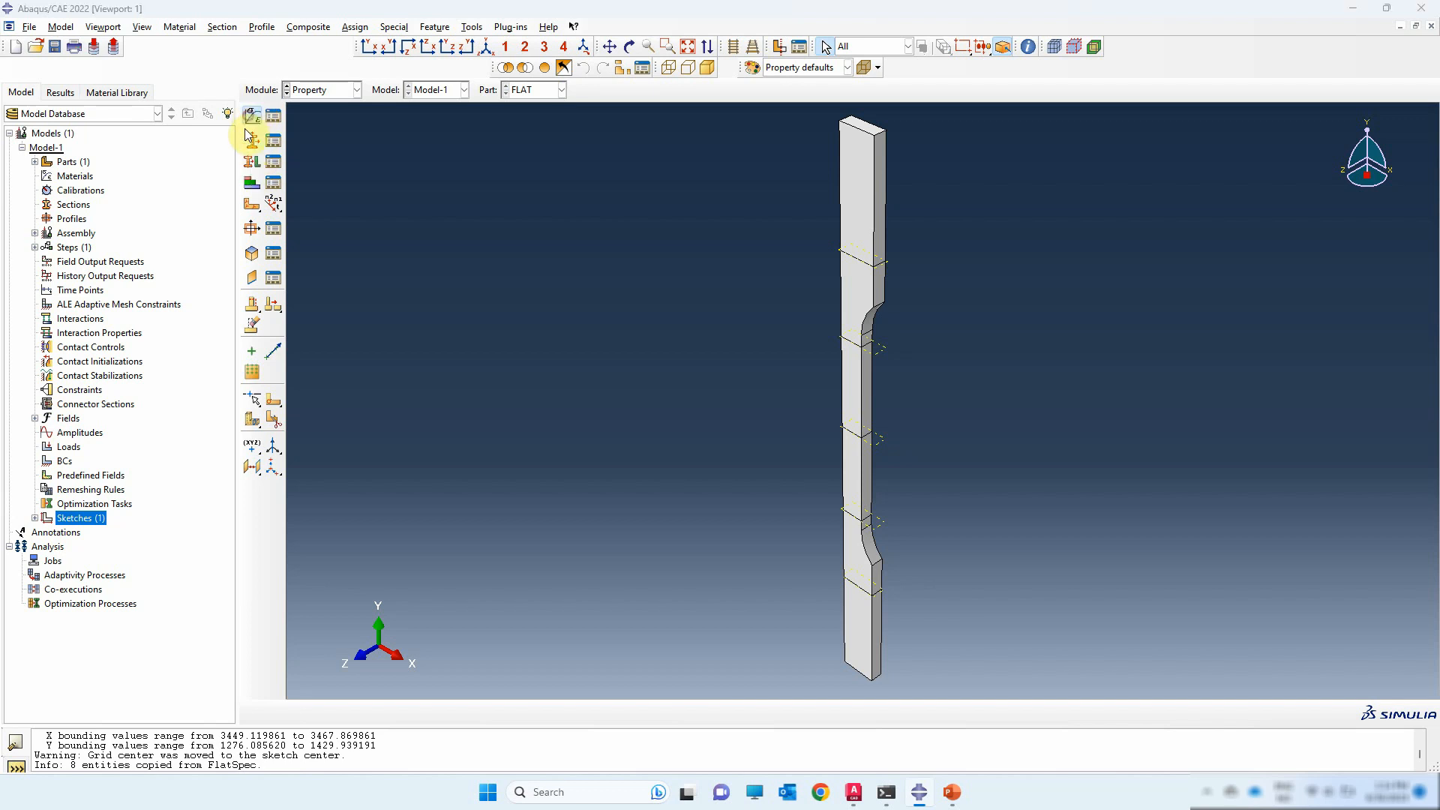
left_click_drag(466, 112, 500, 165)
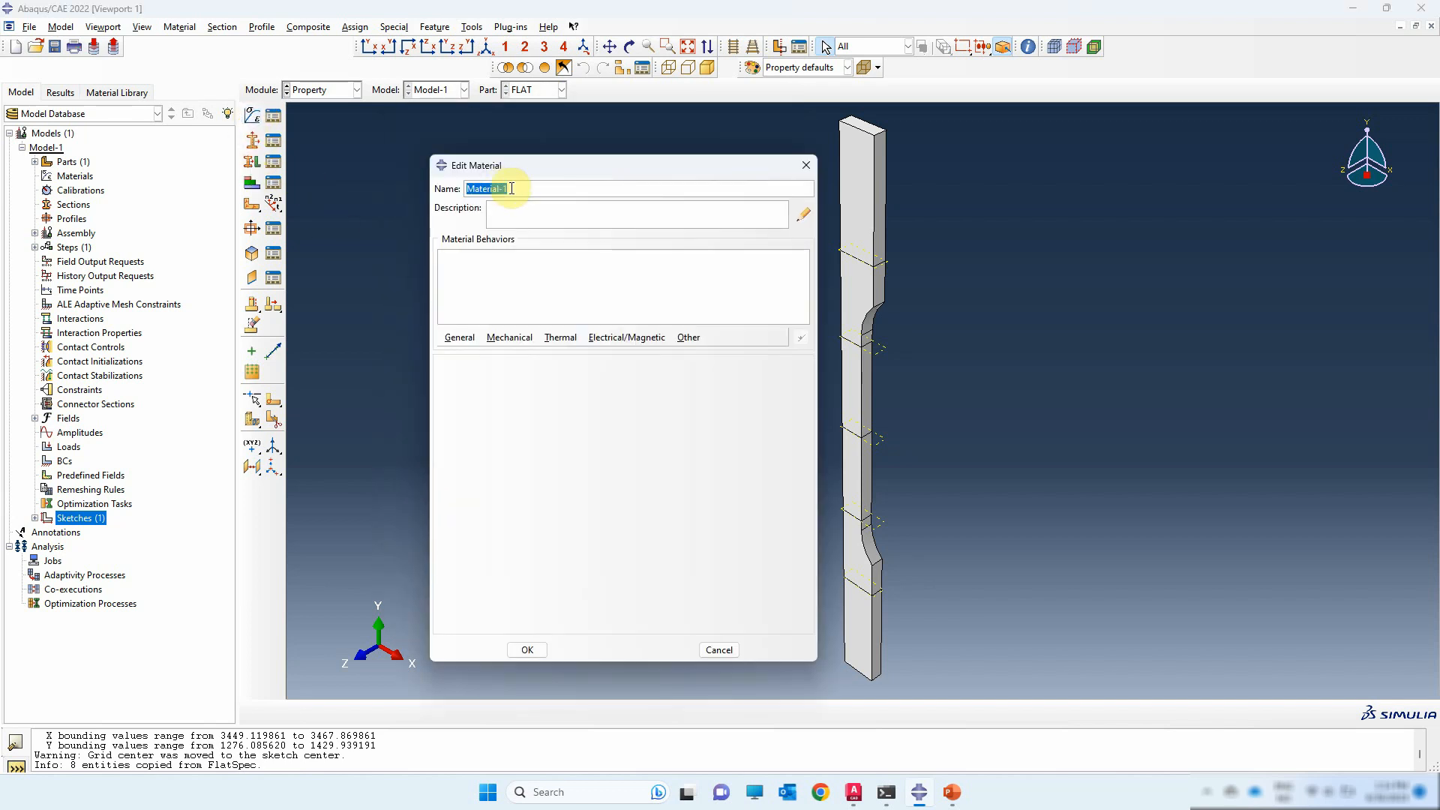
type("s355j2")
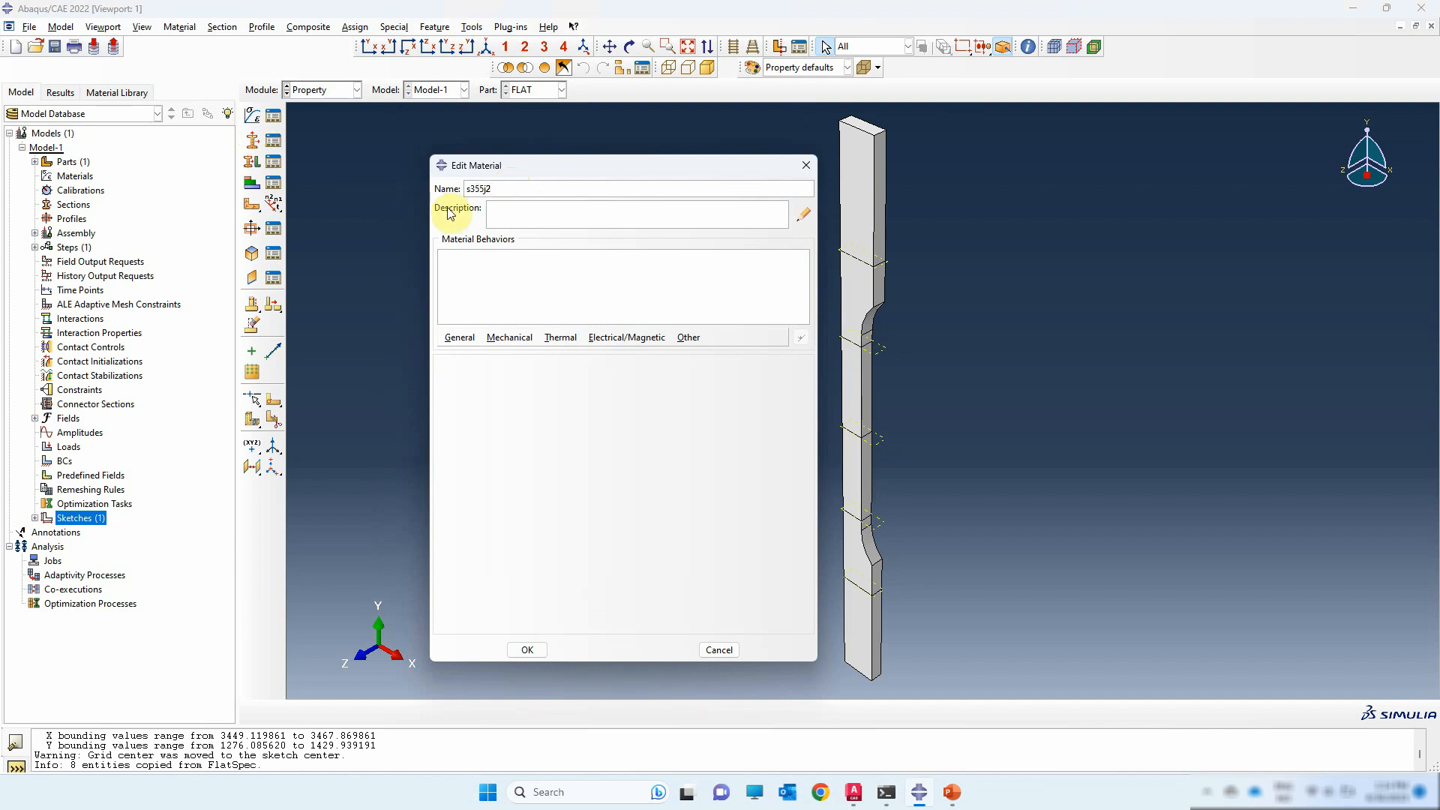
left_click_drag(472, 189, 462, 199)
type("S")
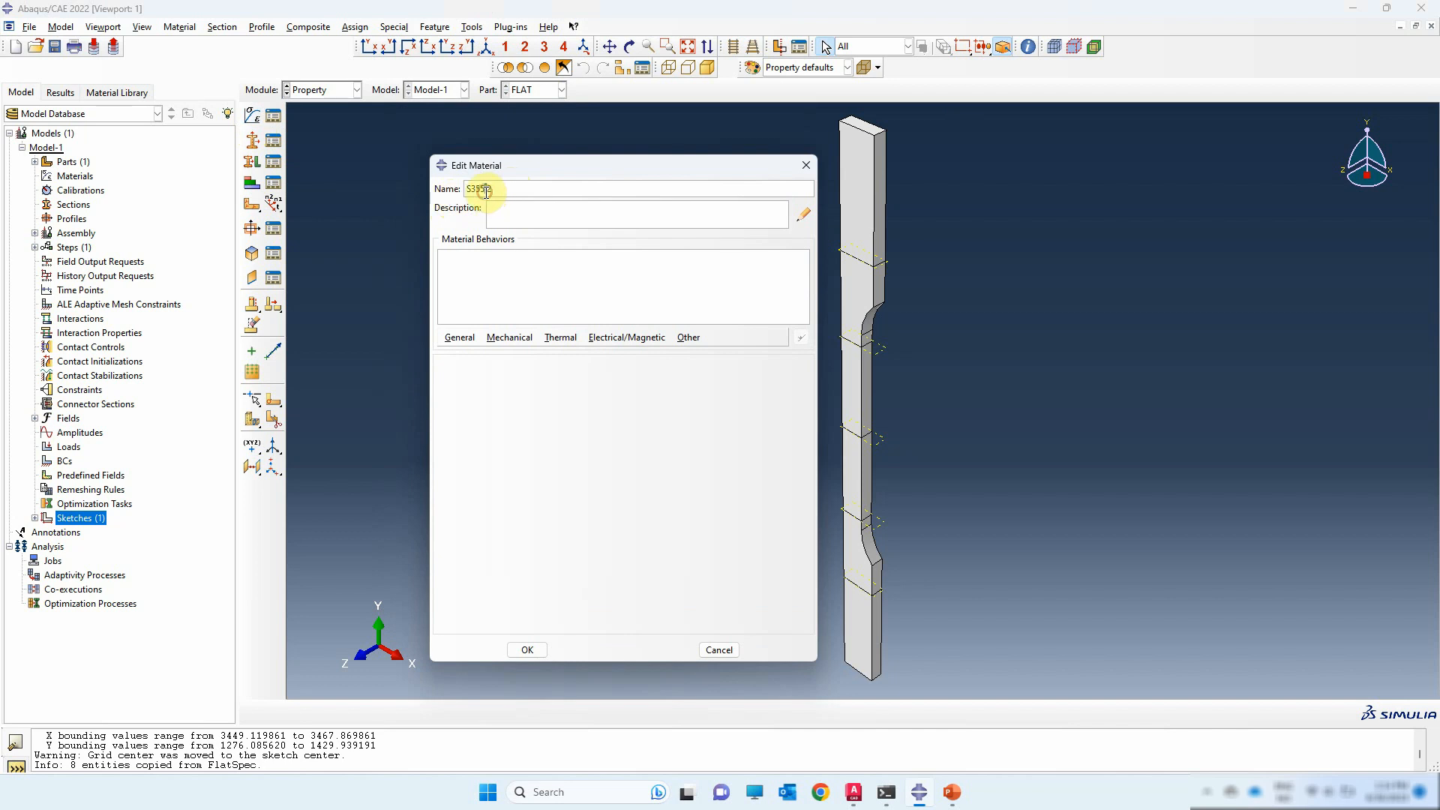
left_click_drag(483, 190, 488, 189)
type("J2")
- Add a uniform mass density of 7.8E-9 to the S355J2 material
left_click(459, 337)
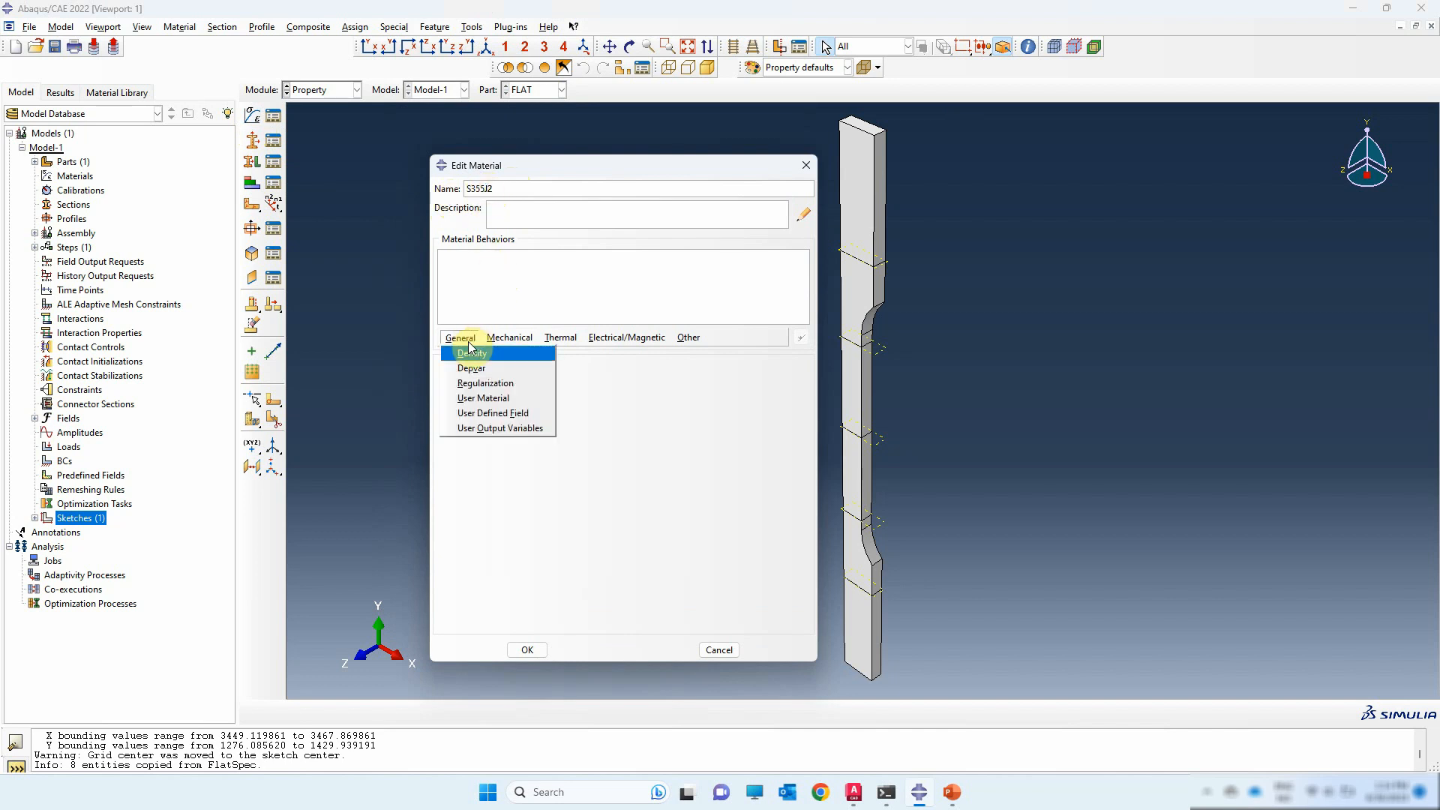
left_click(470, 351)
left_click(491, 485)
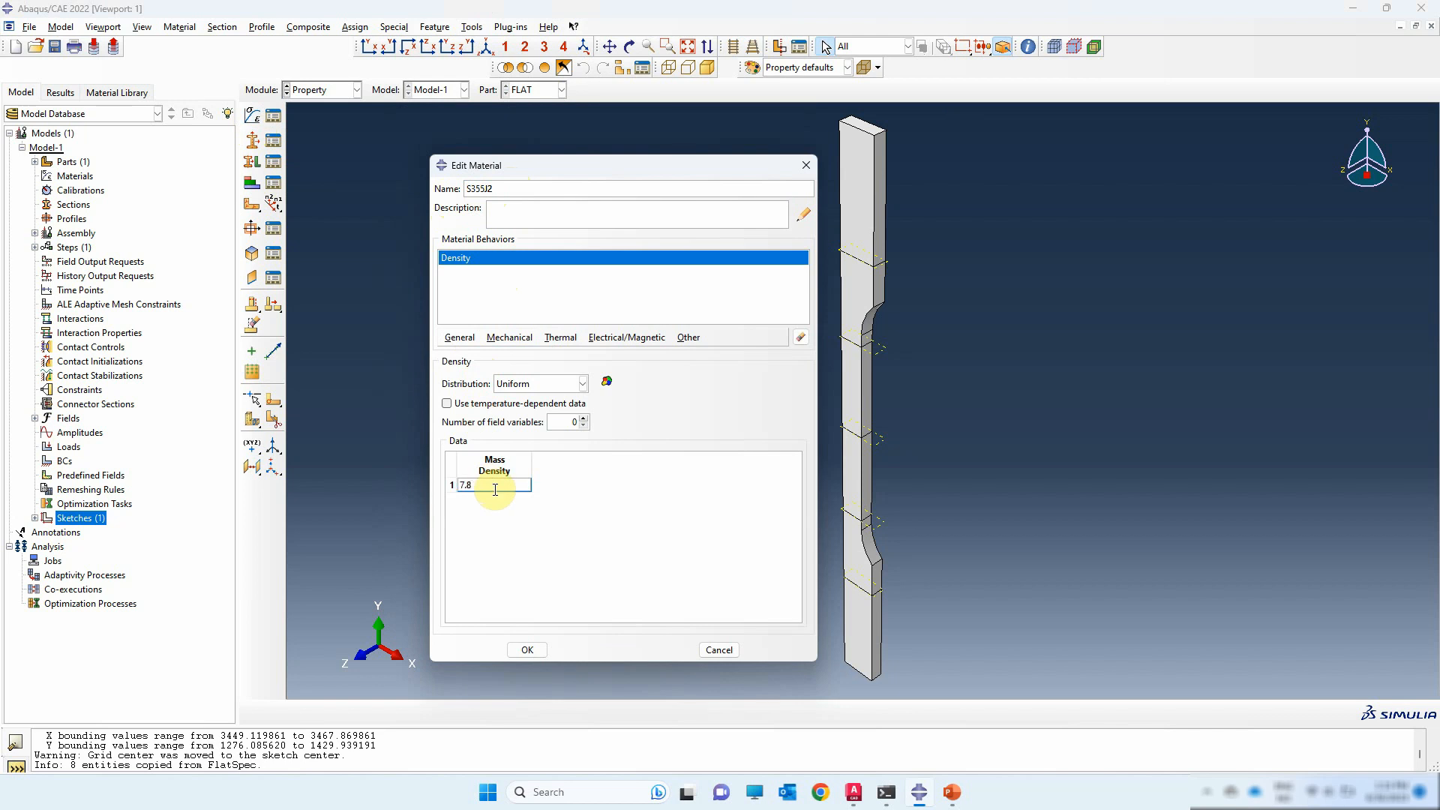
type("7.8E-9")
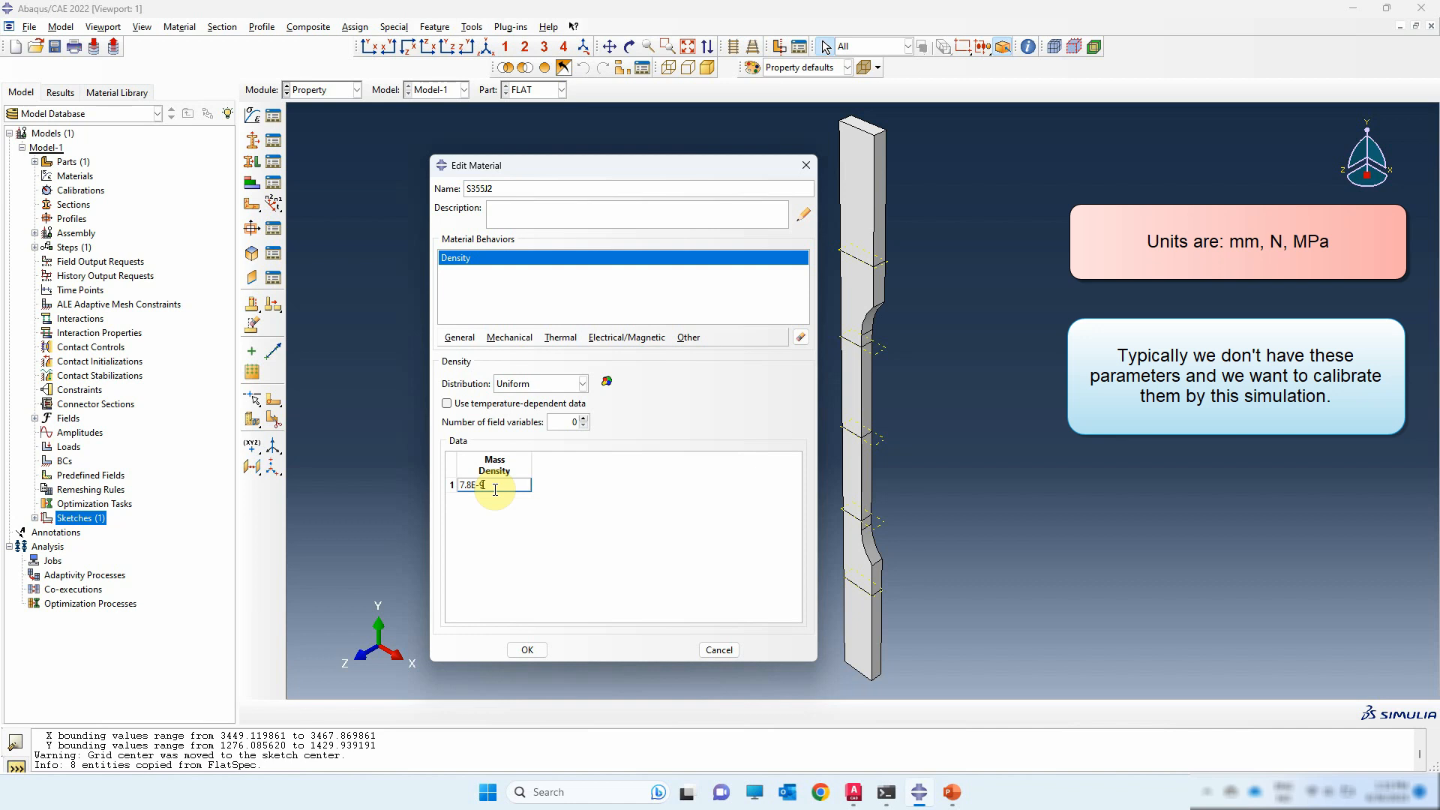
- Add isotropic elasticity to the material with Young's modulus 210000 and Poisson's ratio 0.3
left_click(510, 338)
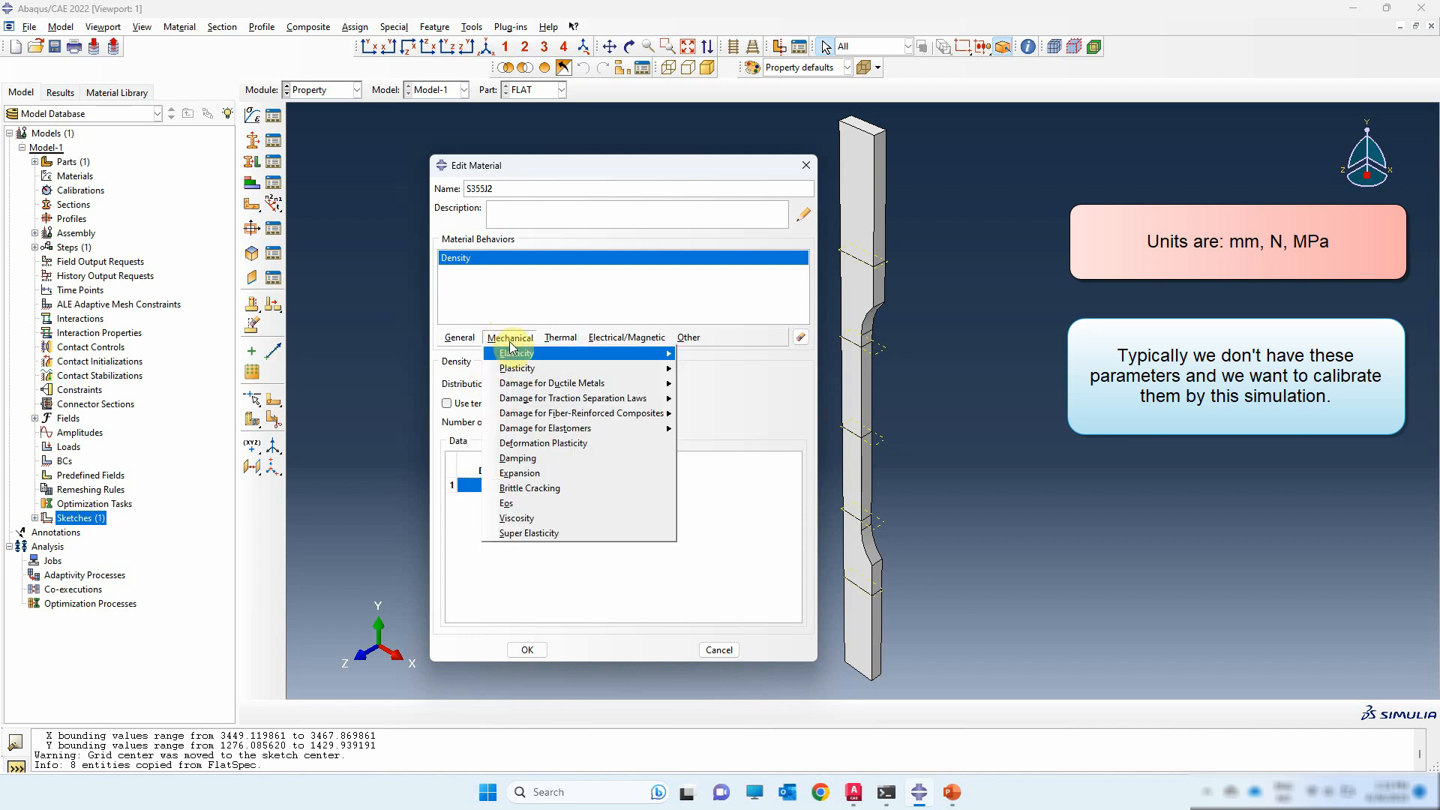
mouse_move(511, 350)
left_click(702, 354)
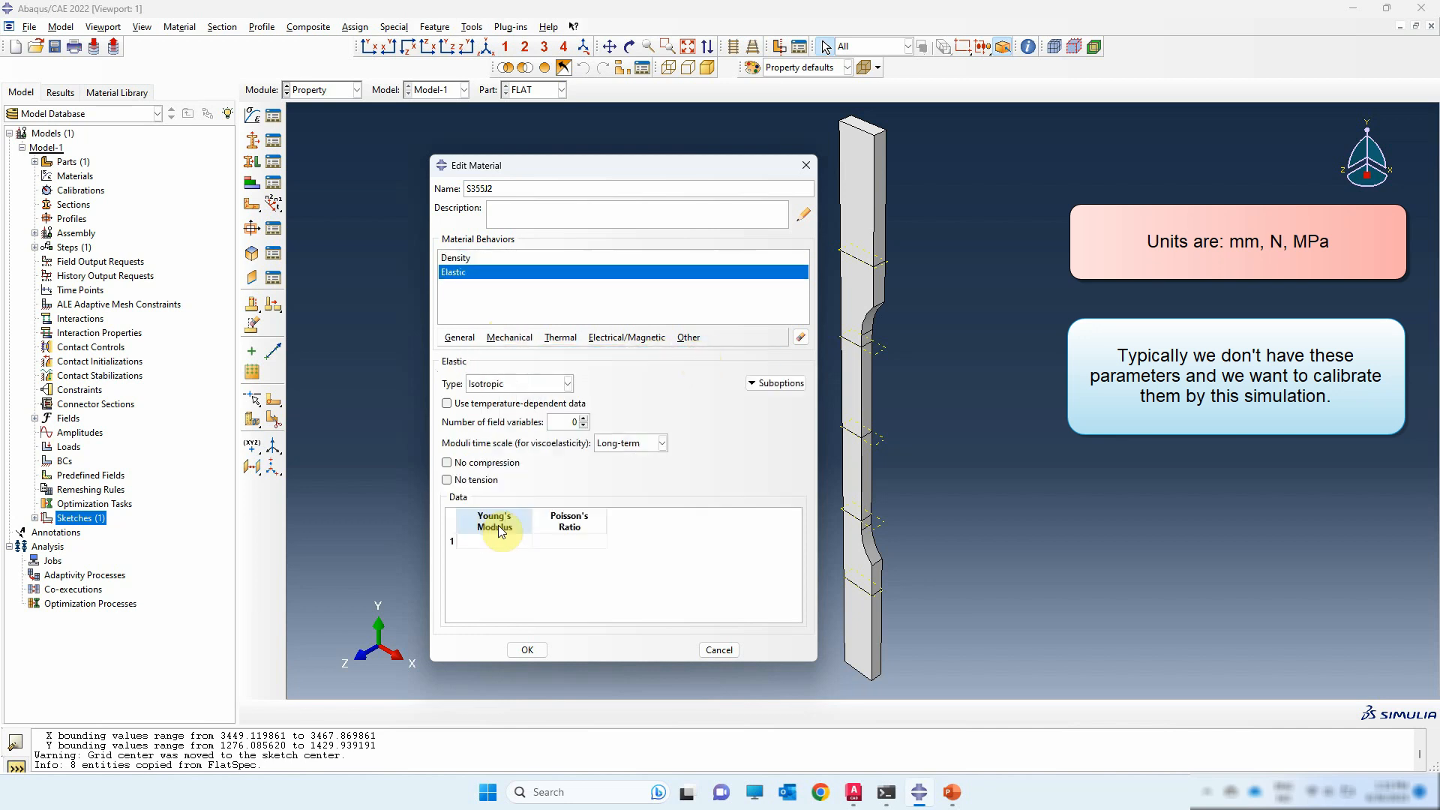
left_click(503, 542)
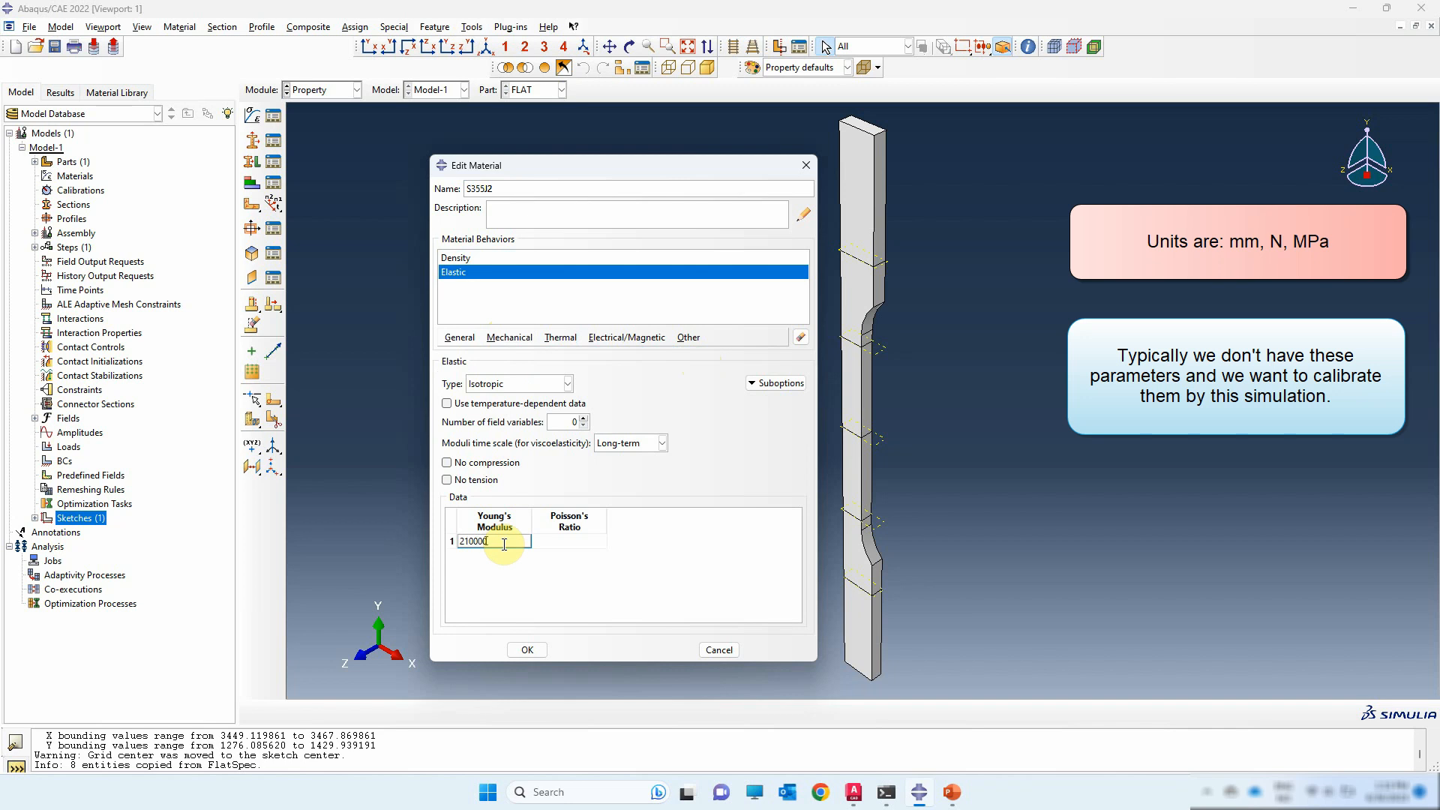
left_click(561, 541)
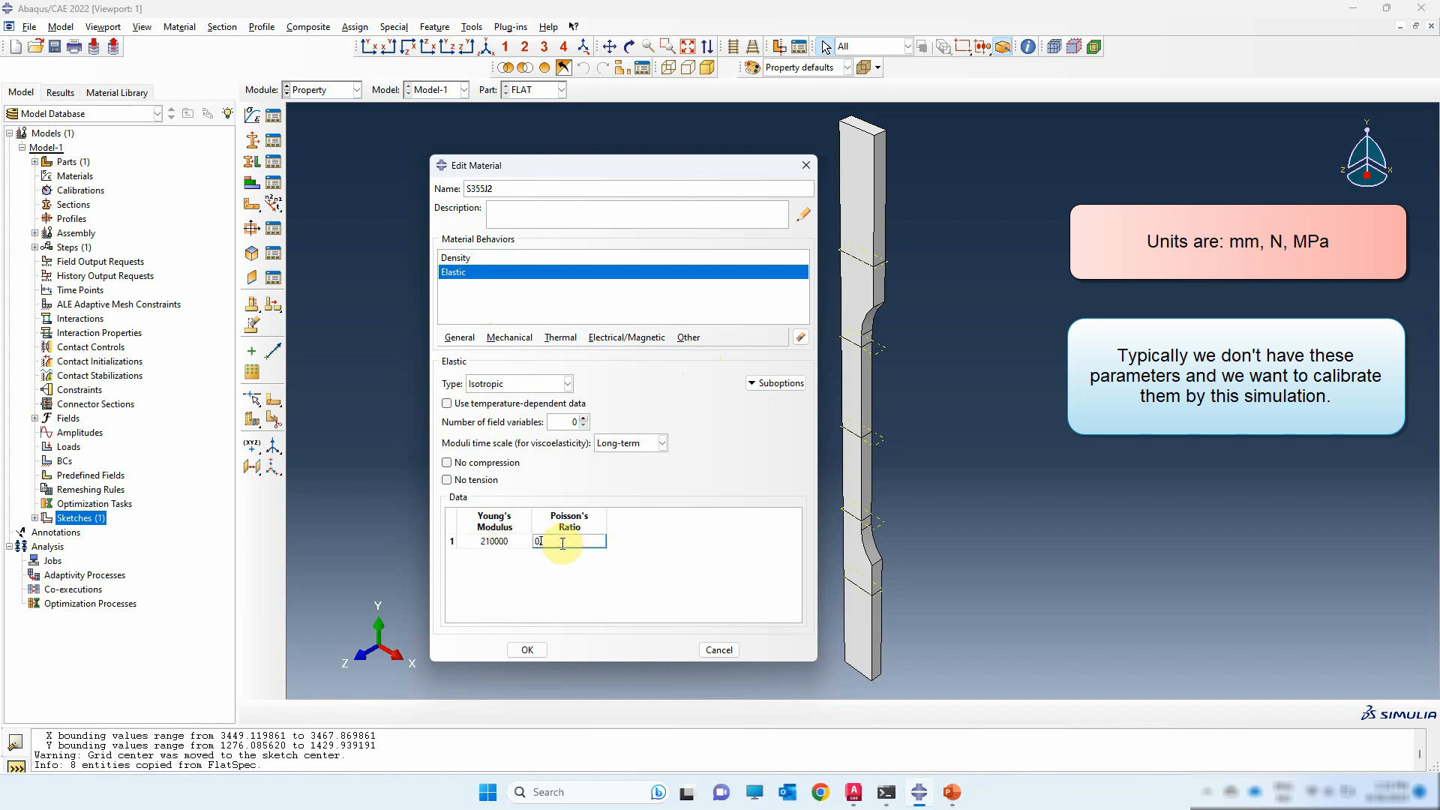
type("0.3")
key("Return")
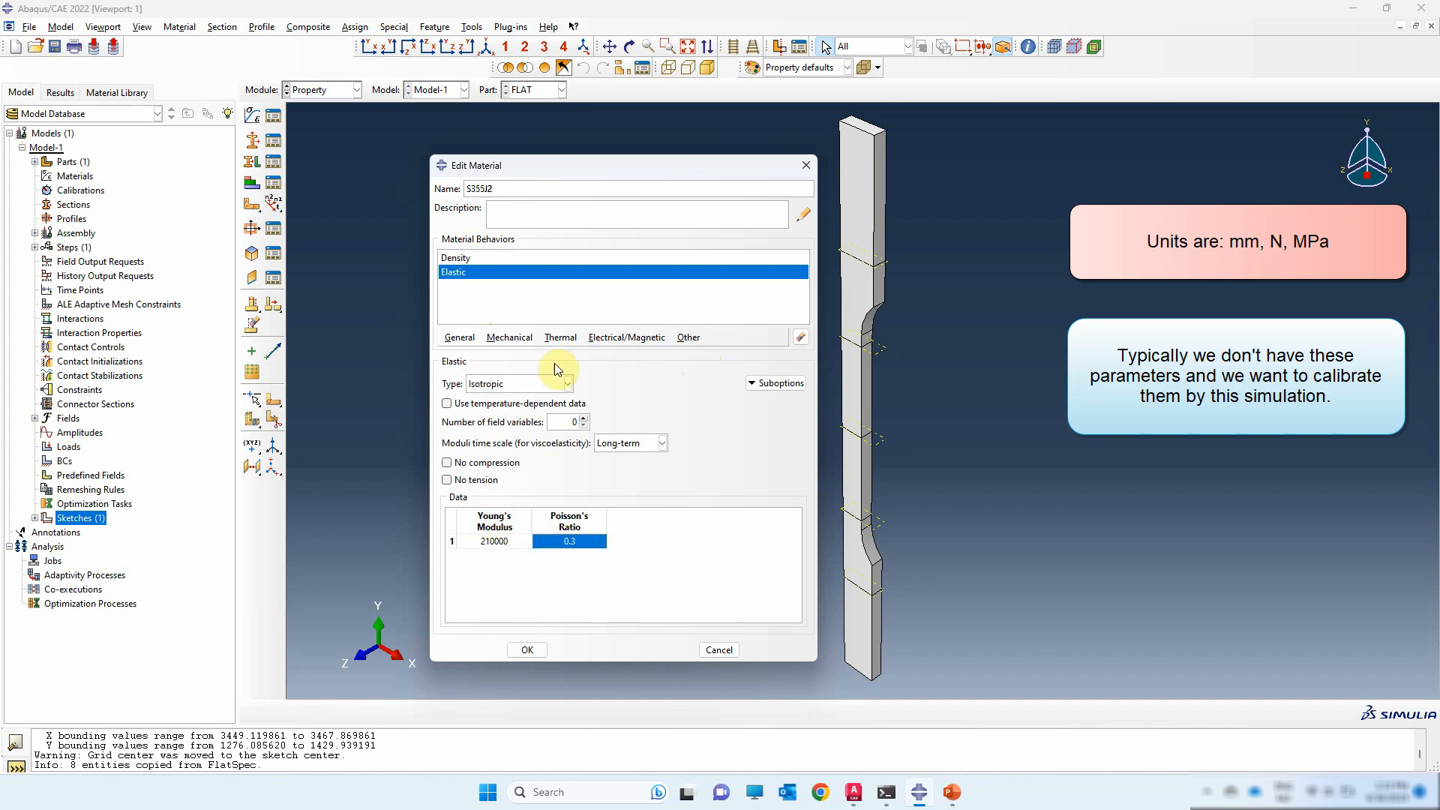
- Add the Plastic behavior to the S355J2 material
left_click(507, 331)
mouse_move(525, 368)
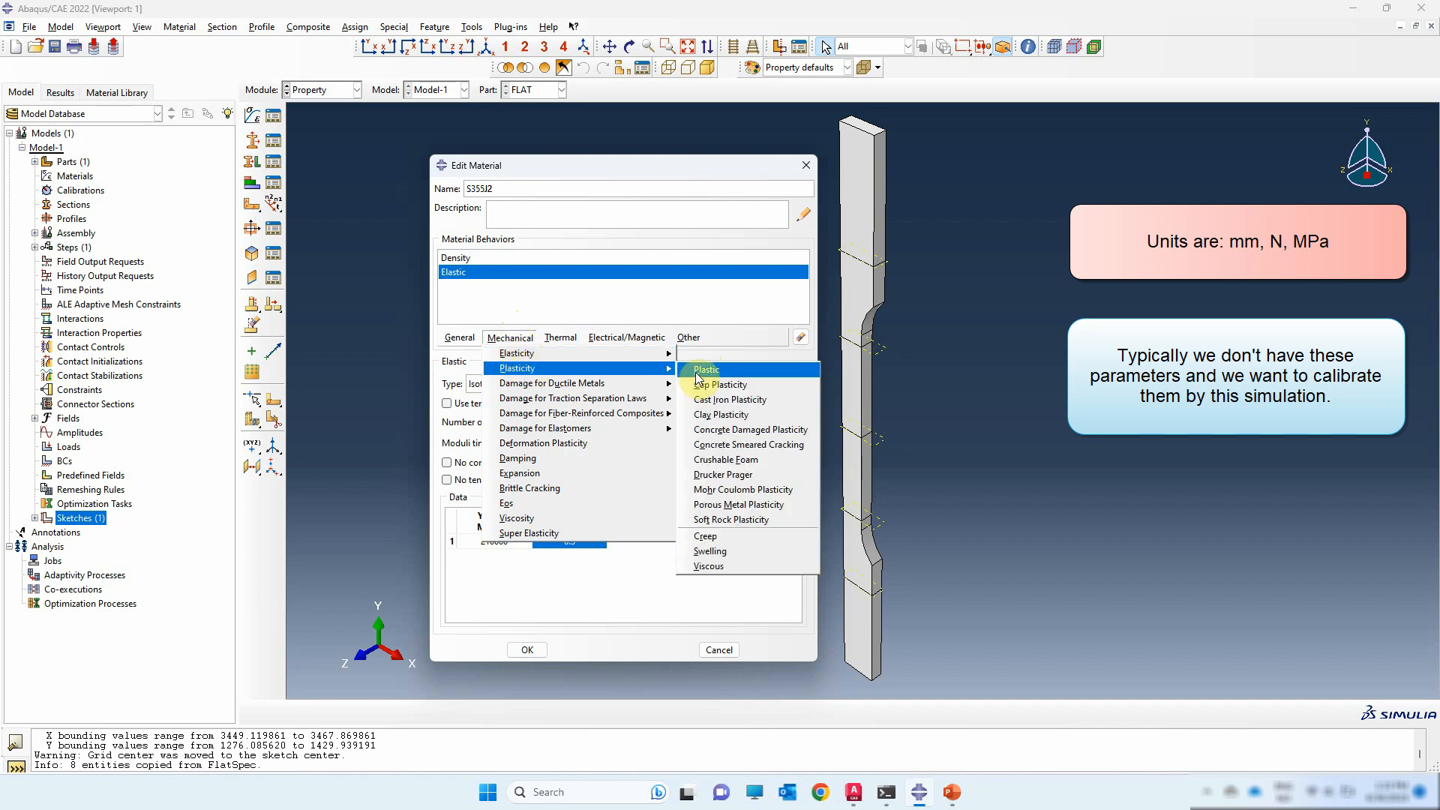
left_click(697, 372)
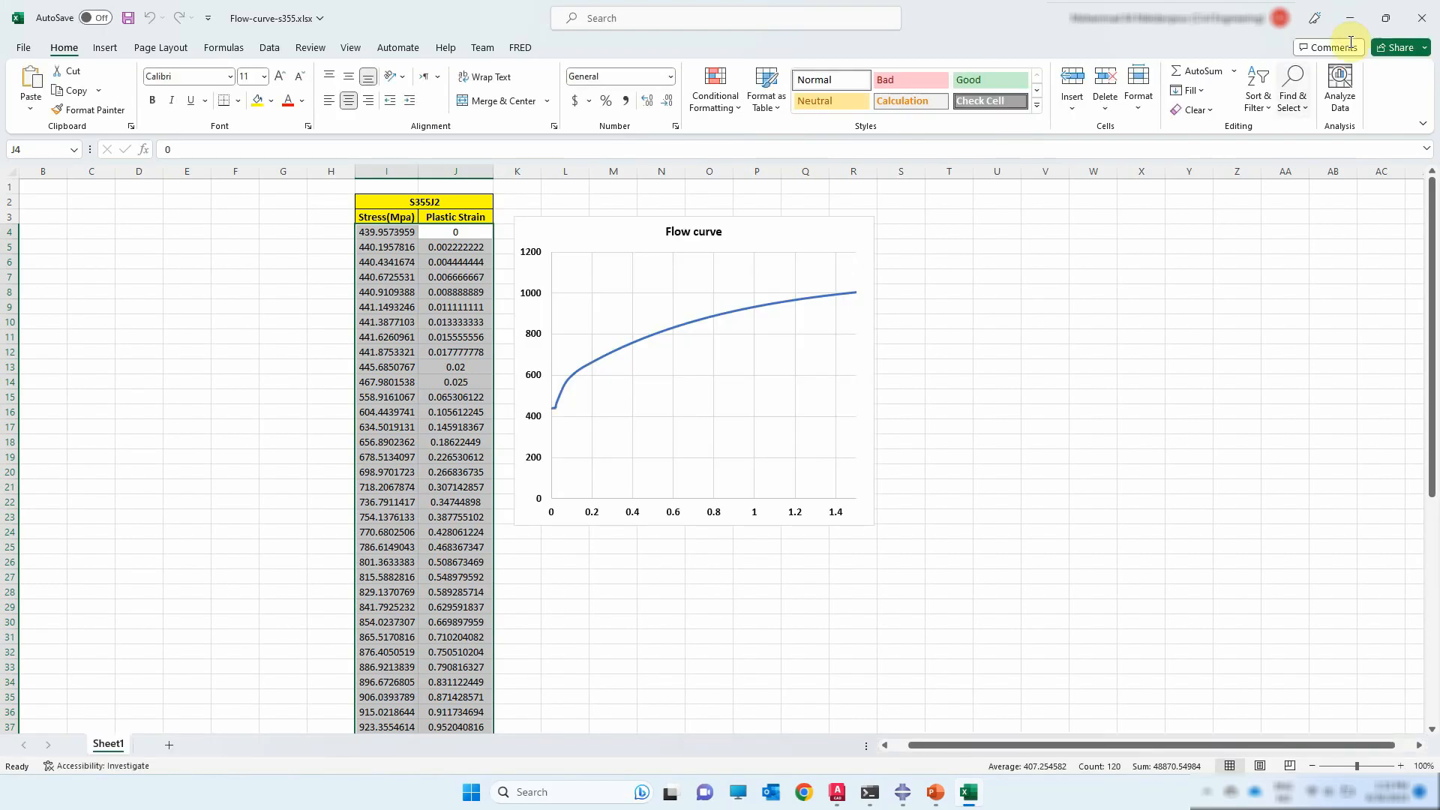
- In Excel, copy all stress and plastic strain values of the S355J2 table, I4:J63, in Flow-curve-s355.xlsx
left_click(1138, 335)
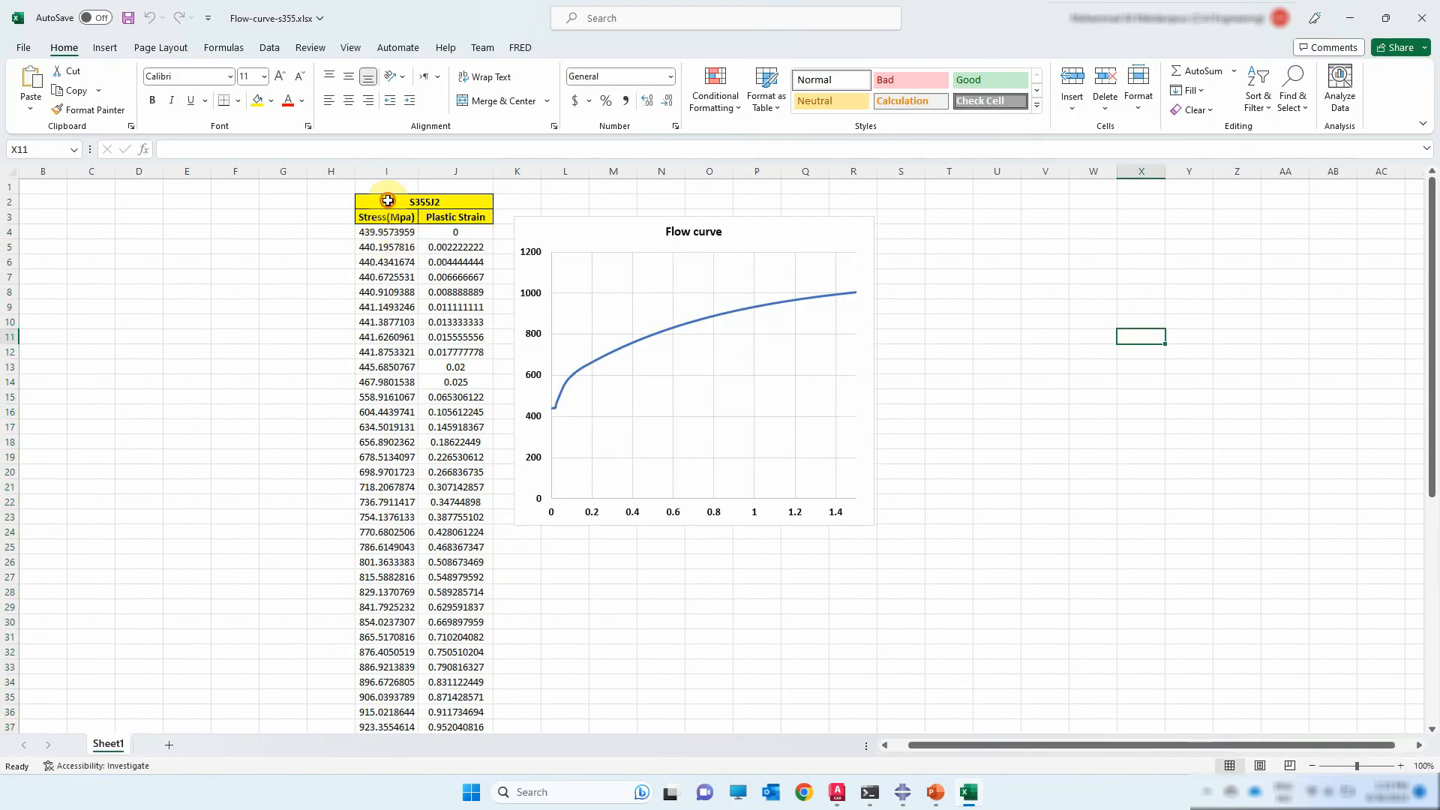
left_click_drag(386, 201, 428, 578)
key("ctrl+shift+Down")
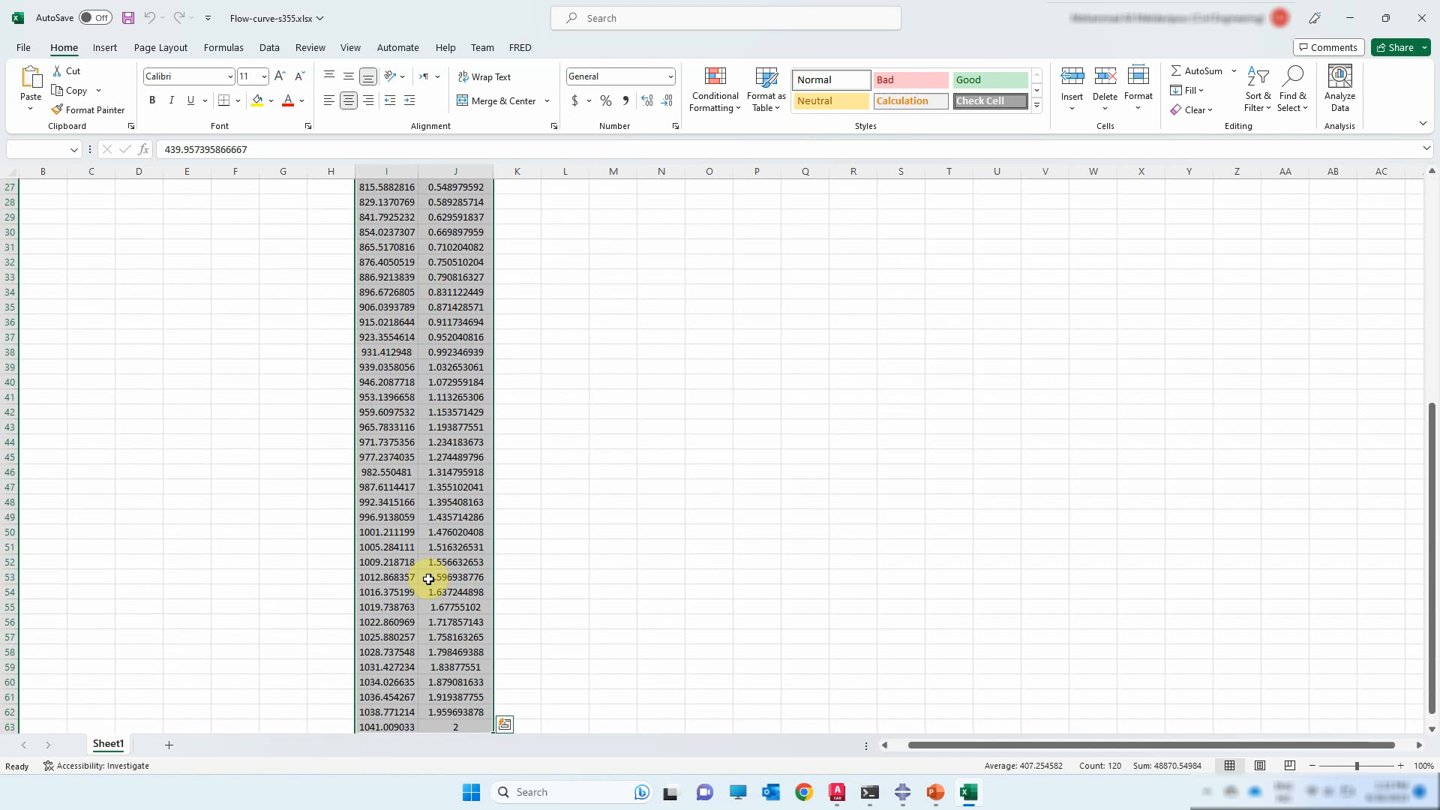
key("ctrl+c")
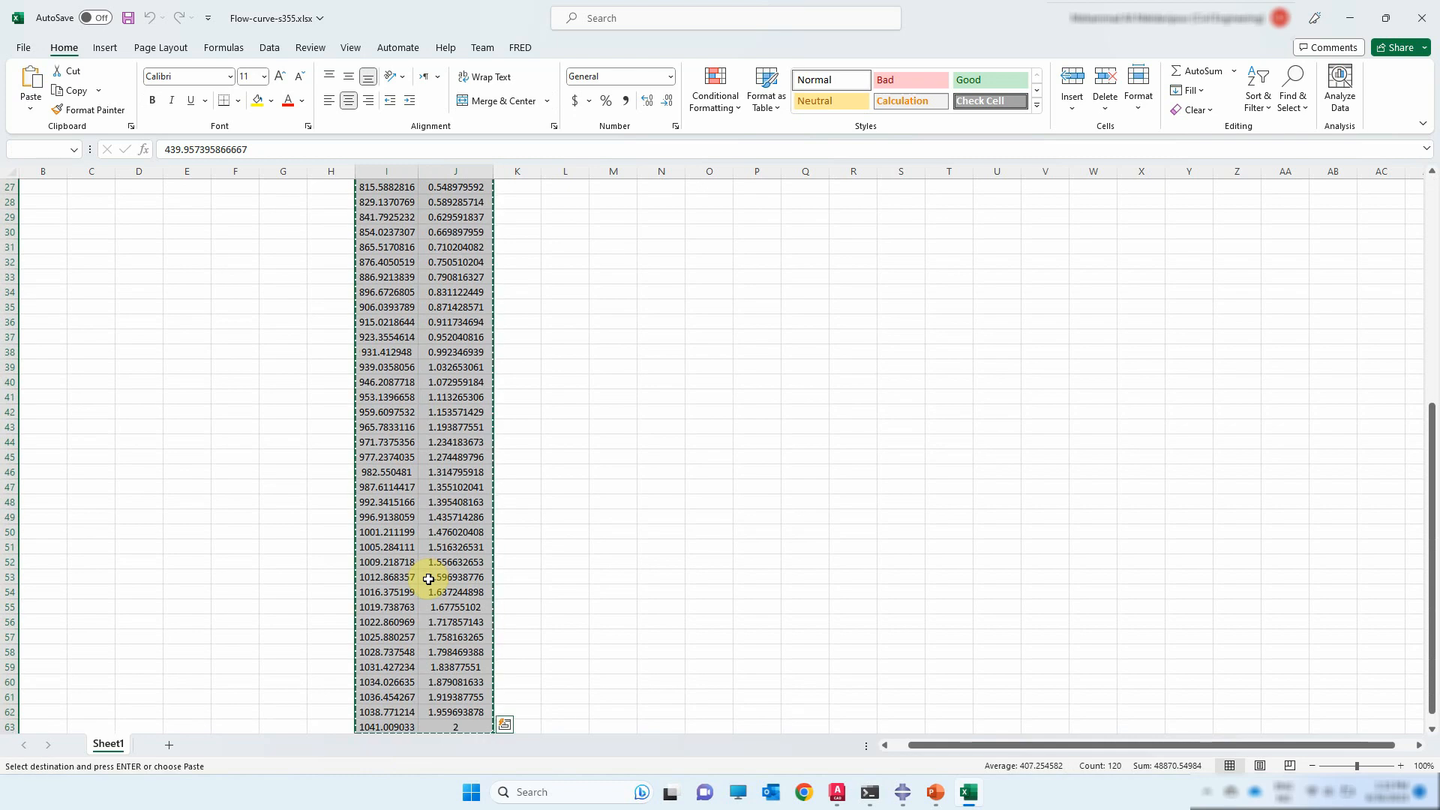
- Back in Abaqus/CAE, paste the flow curve into the yield stress and plastic strain table with isotropic hardening, and save the material
left_click(900, 793)
left_click(499, 523)
key("ctrl+v")
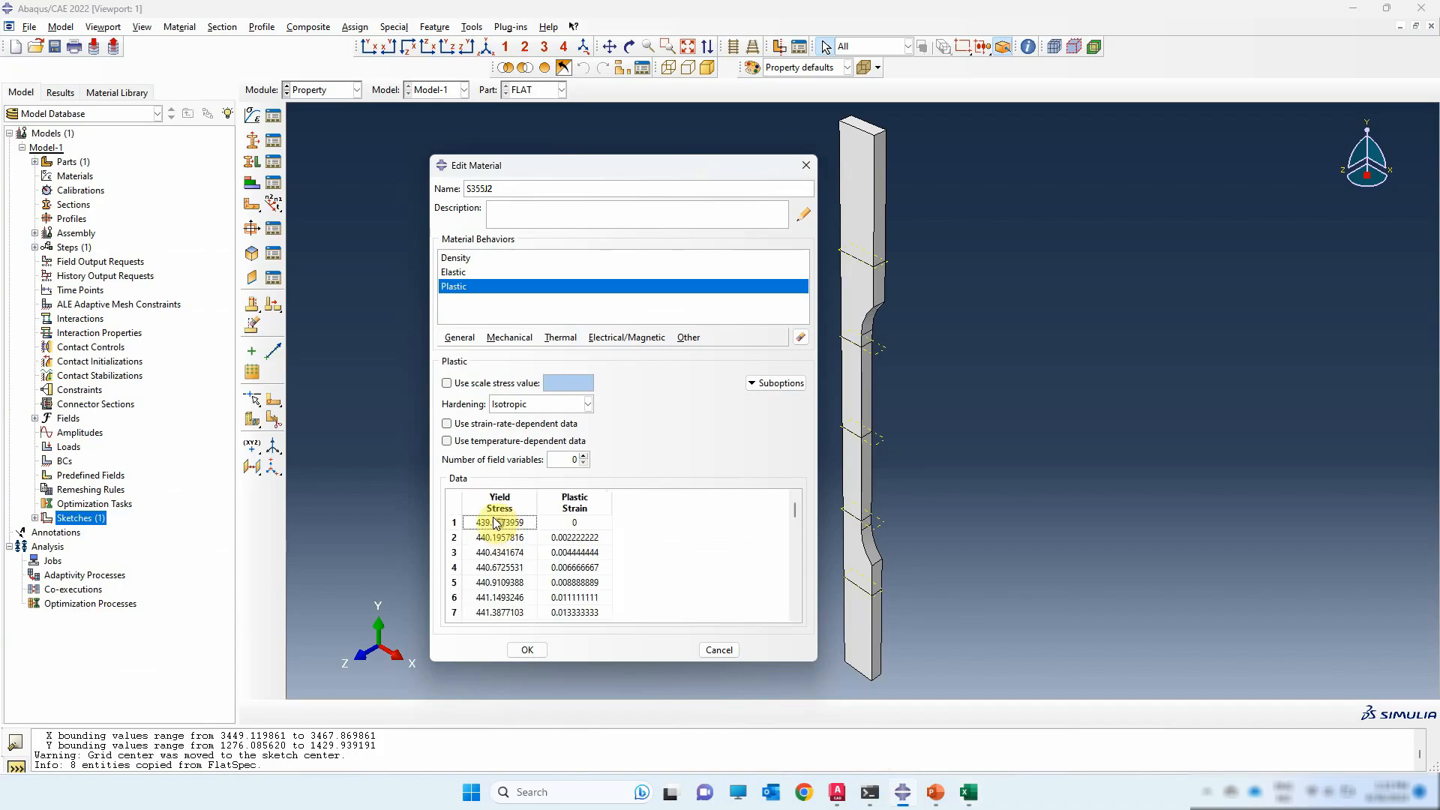
scroll(673, 542, "down", 3)
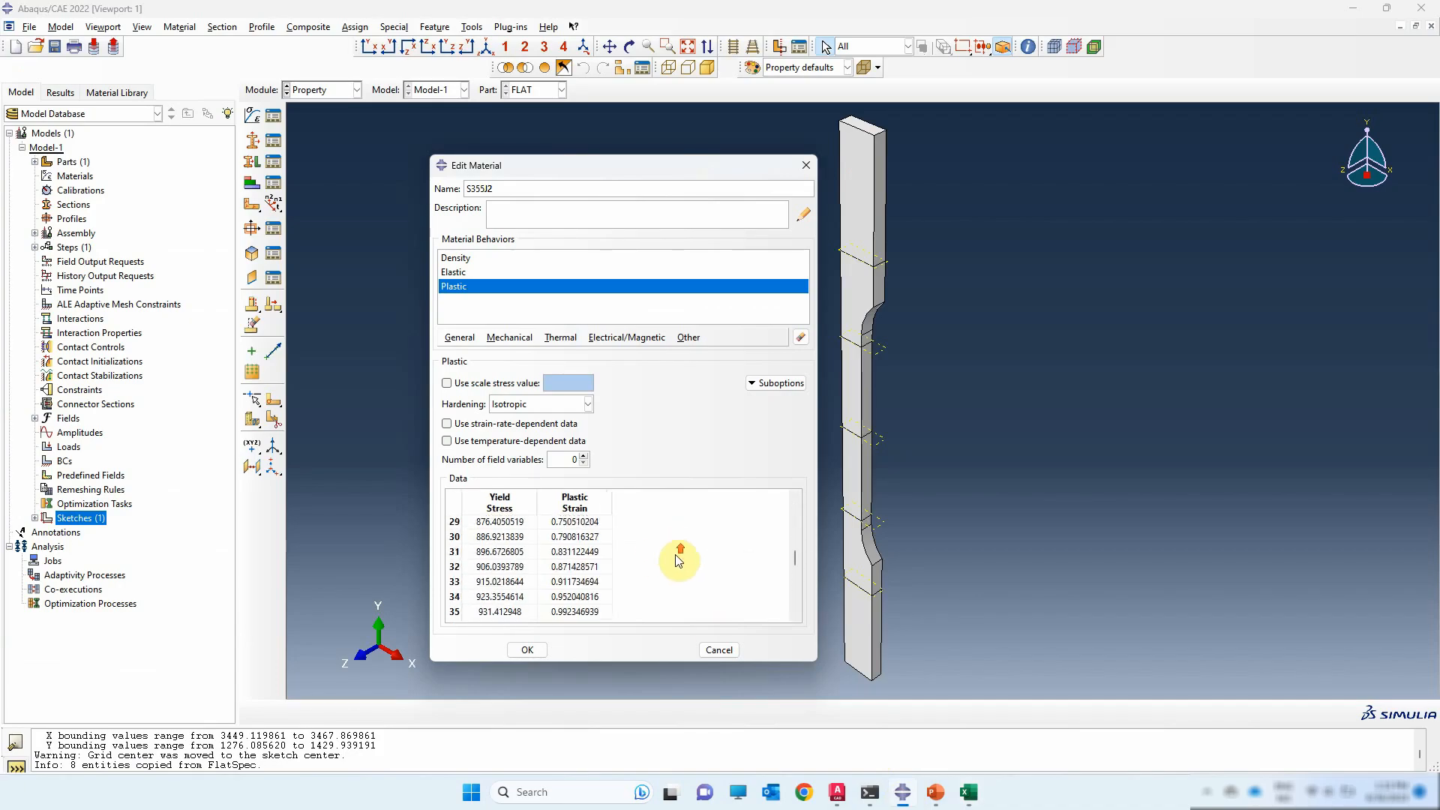
scroll(642, 545, "up", 3)
left_click(534, 404)
left_click(529, 417)
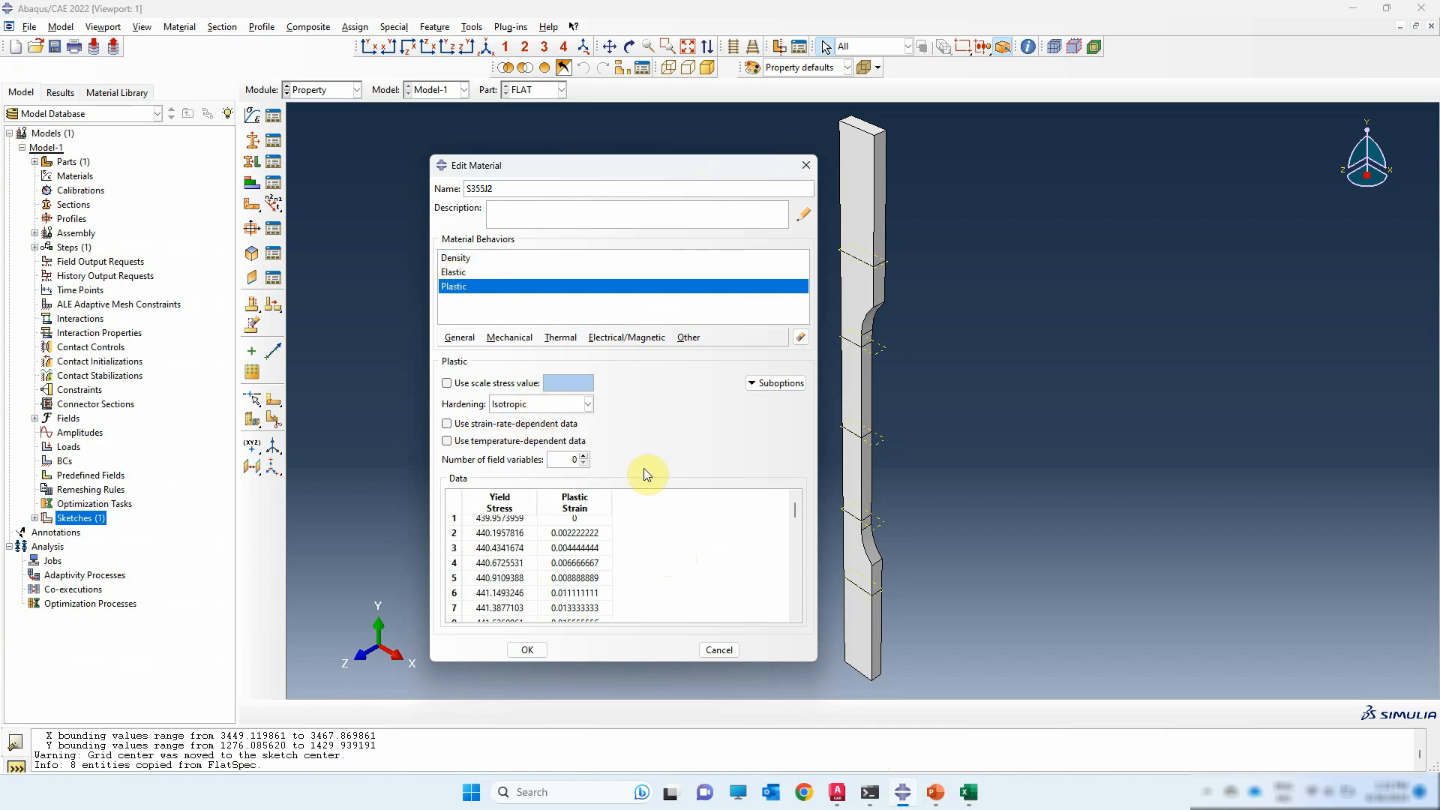
left_click(528, 649)
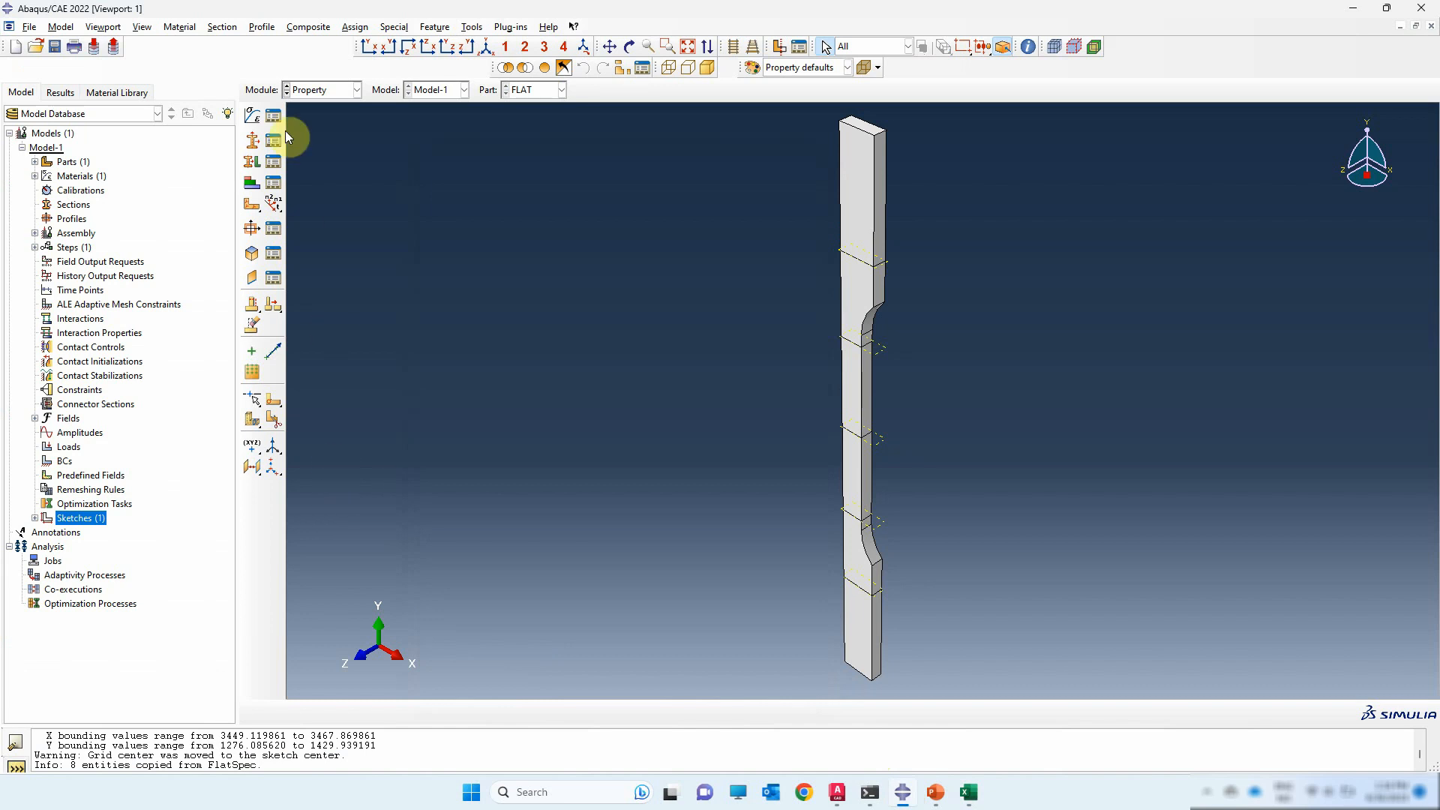
- Create a homogeneous solid section named SOLID using the S355J2 material
left_click(252, 140)
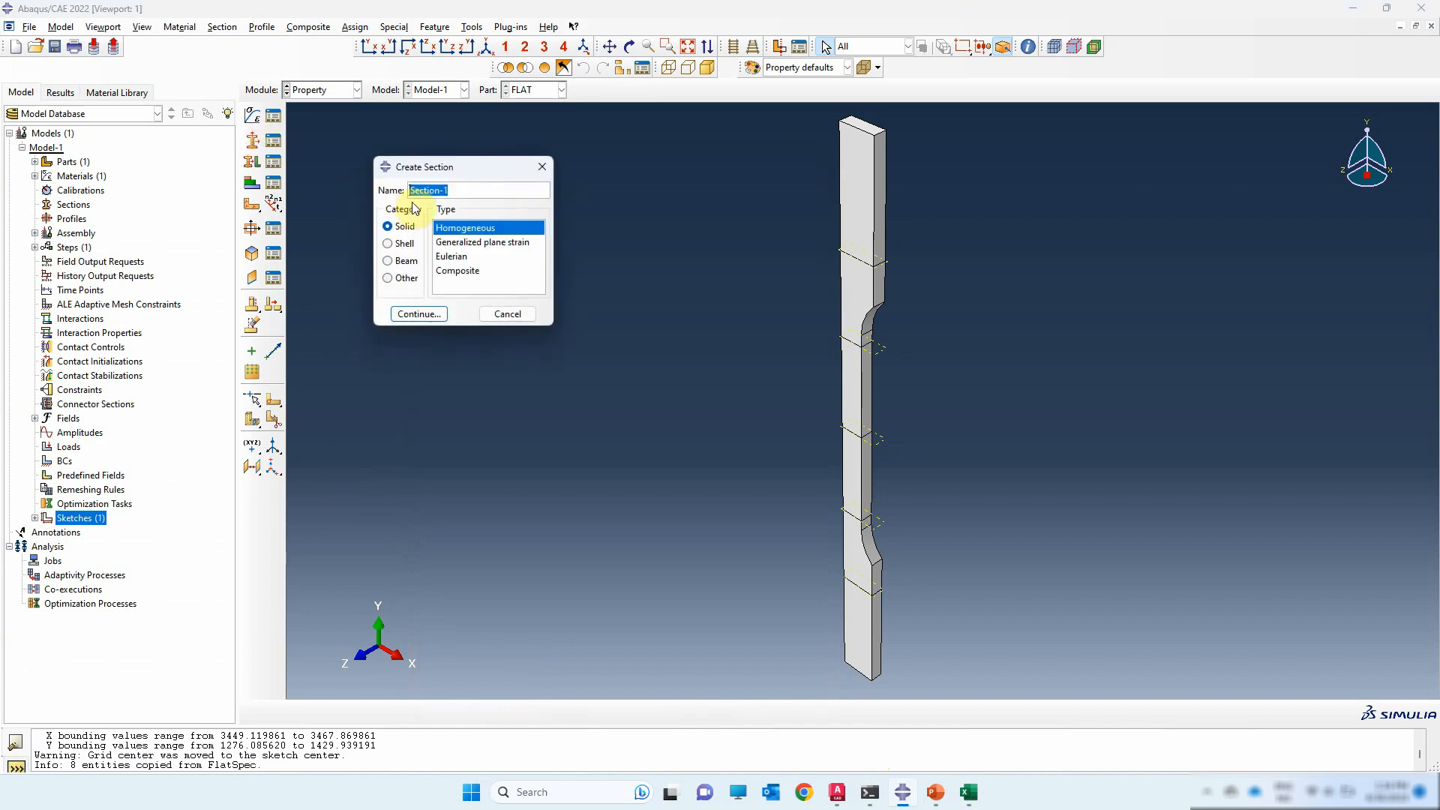
type("SOLID")
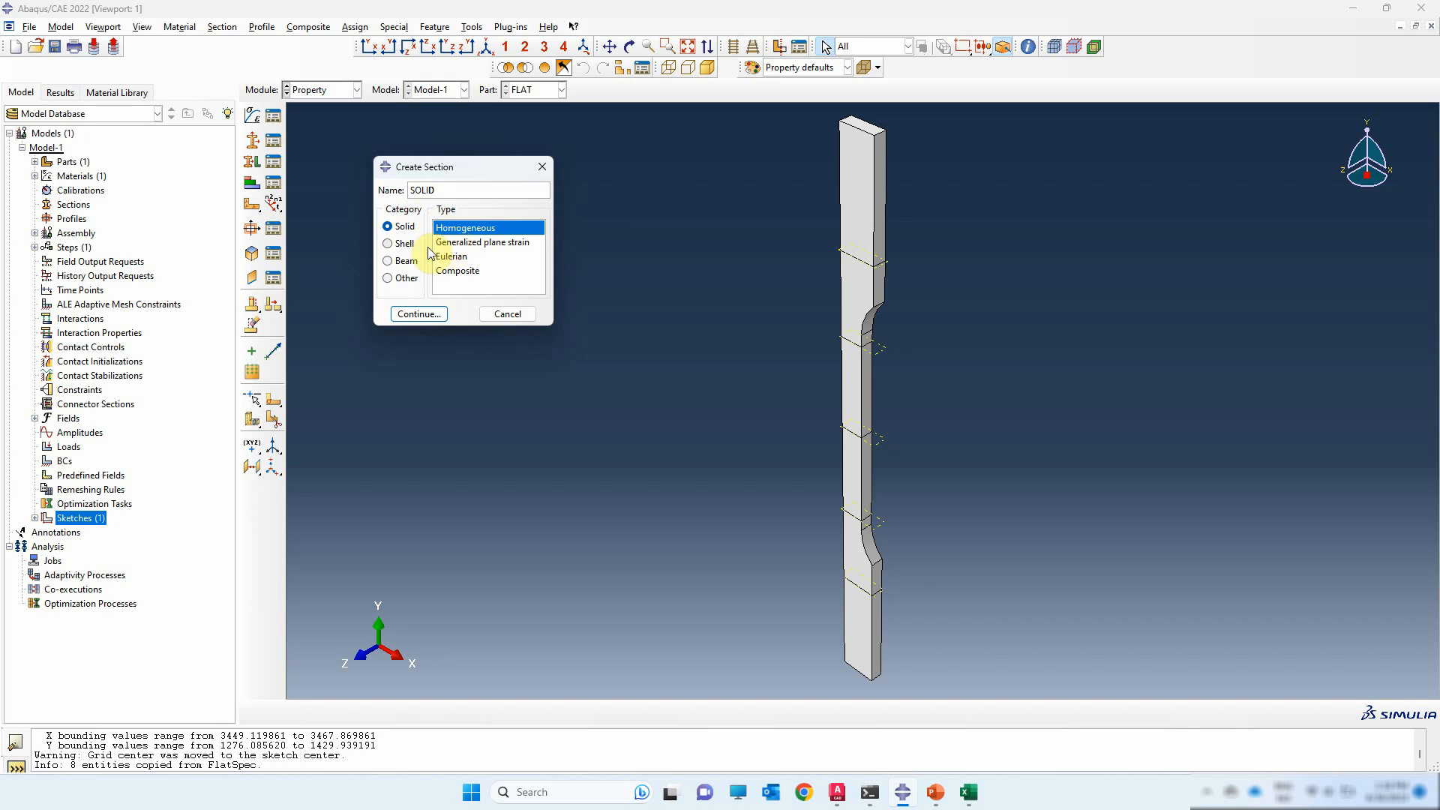
left_click(418, 314)
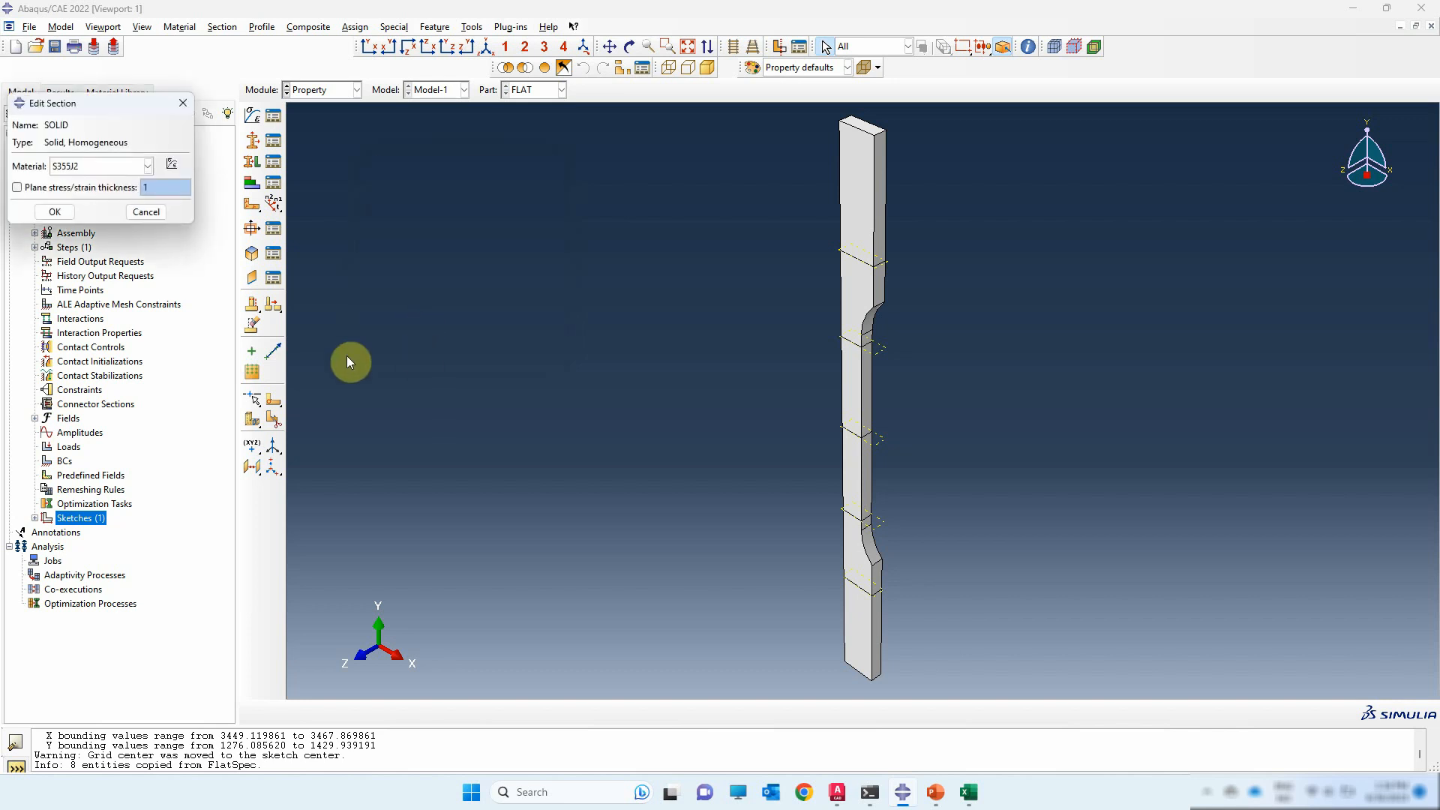
left_click(55, 211)
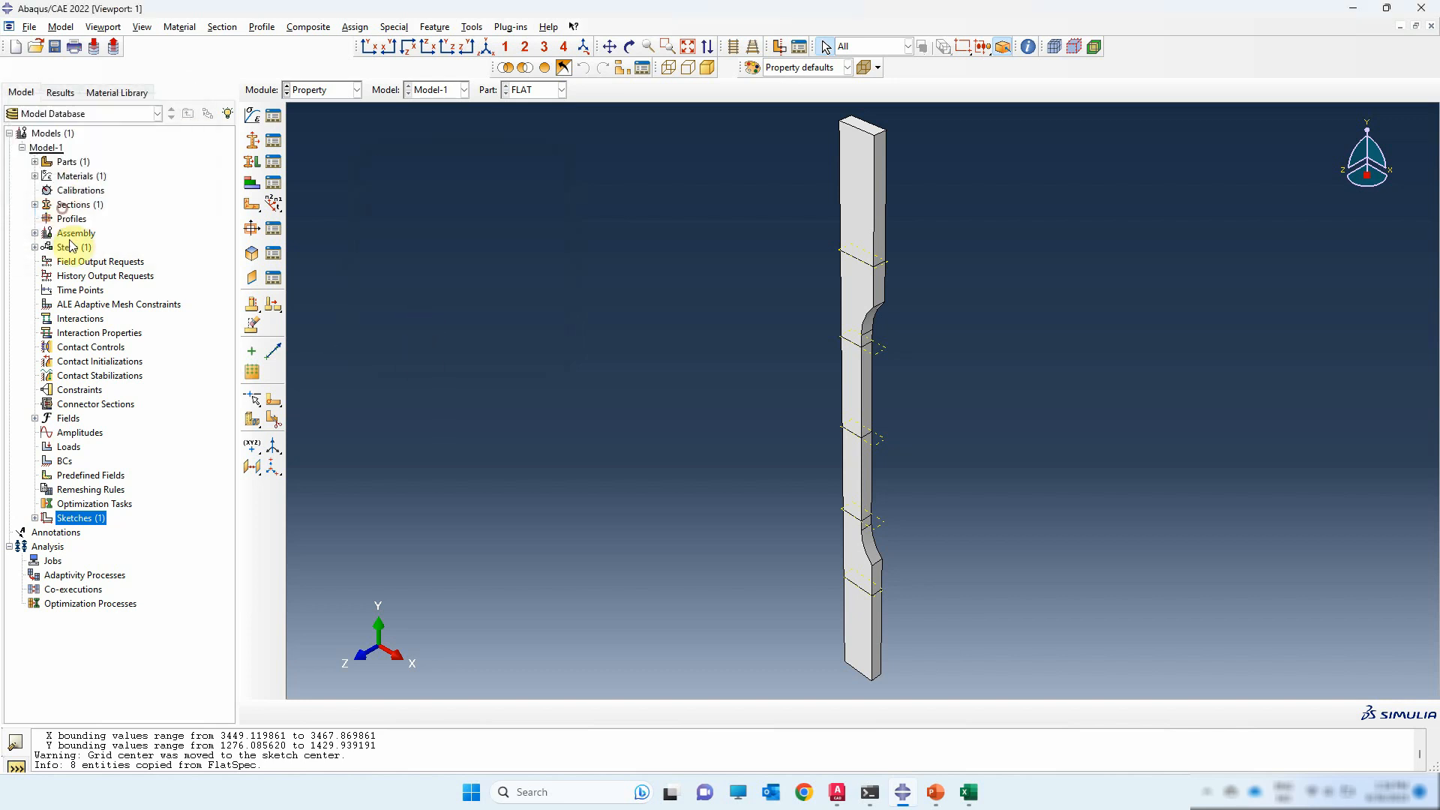
- Assign the SOLID section to the entire specimen, storing the selected region as a set named ALL
left_click(252, 161)
left_click_drag(909, 113, 754, 688)
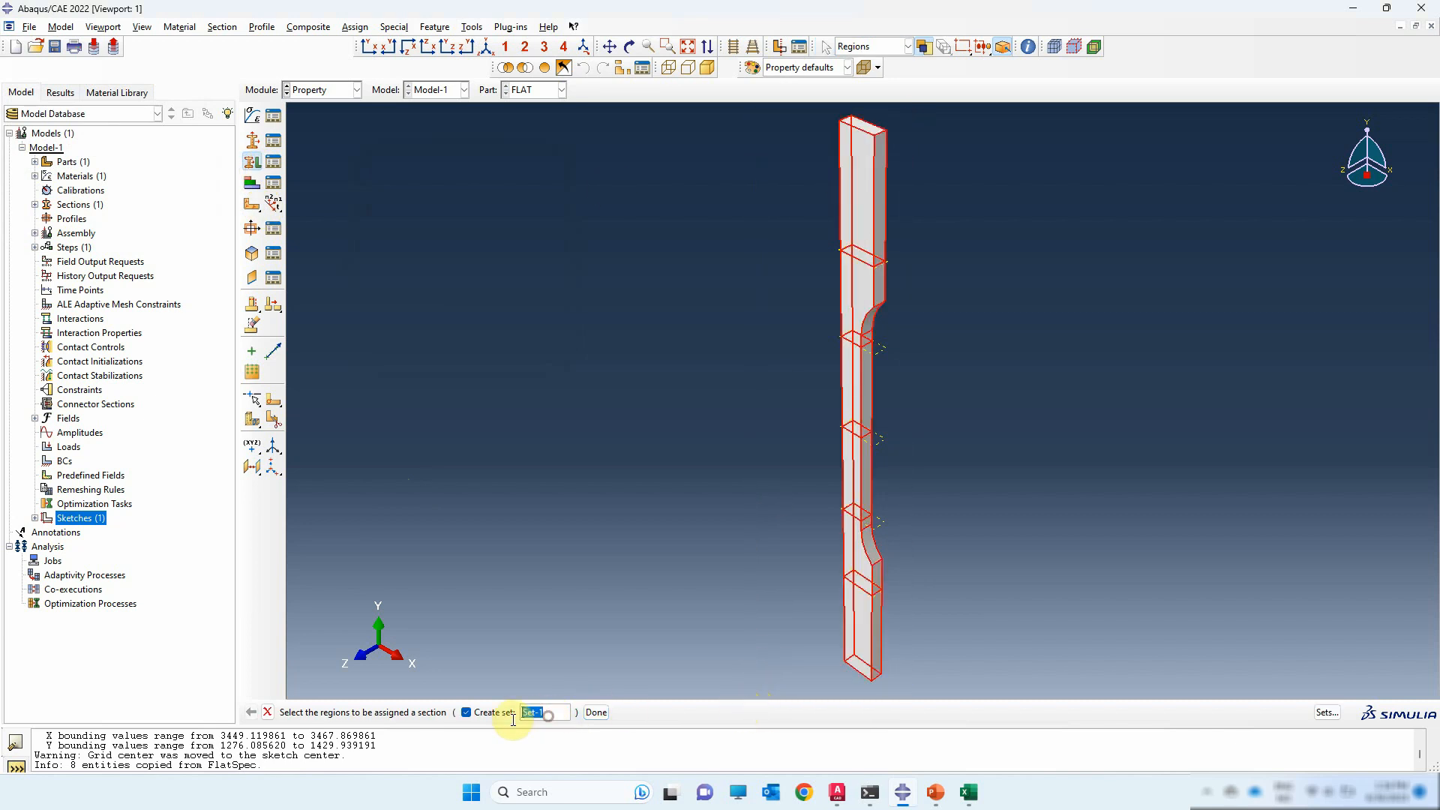
type("a")
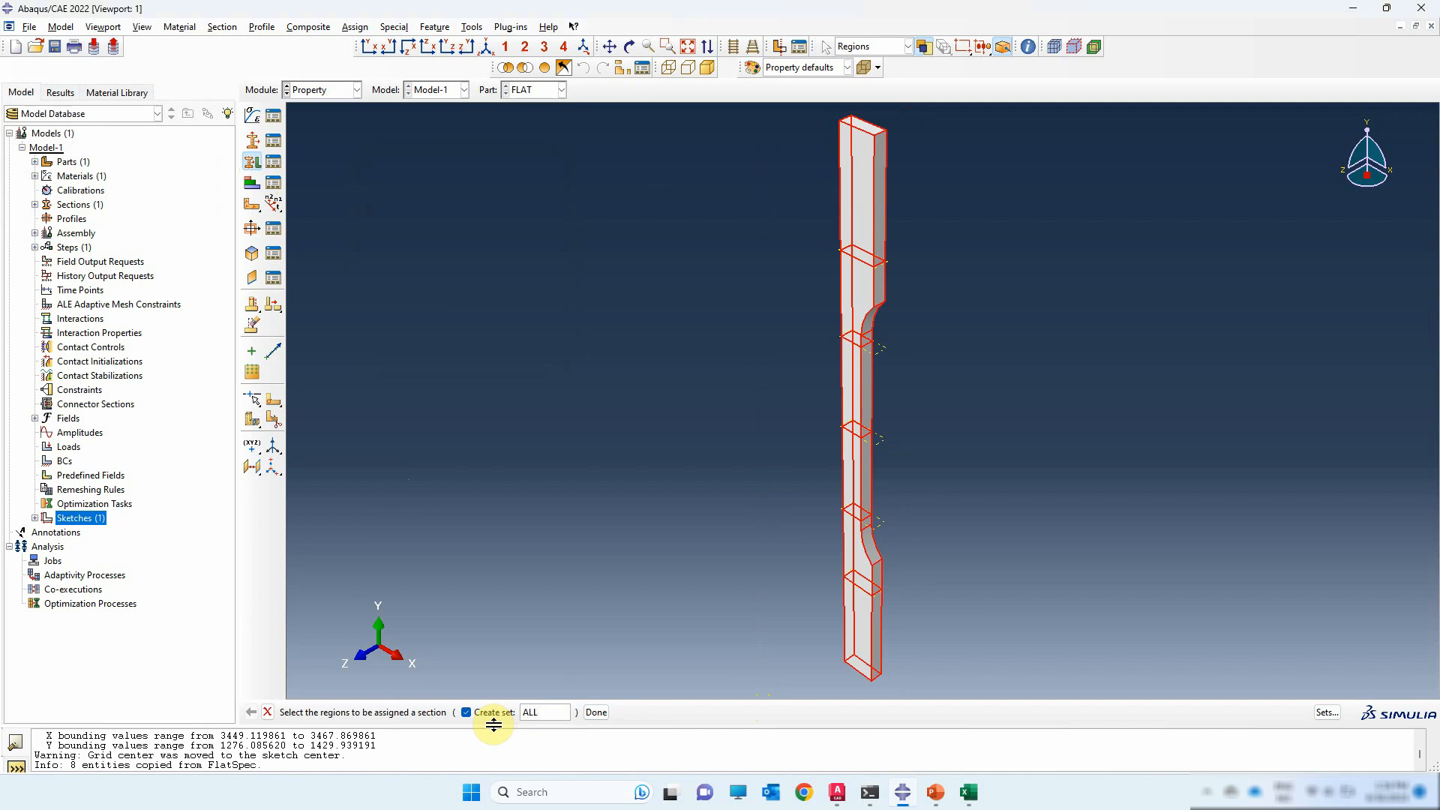
type("LL")
left_click(596, 713)
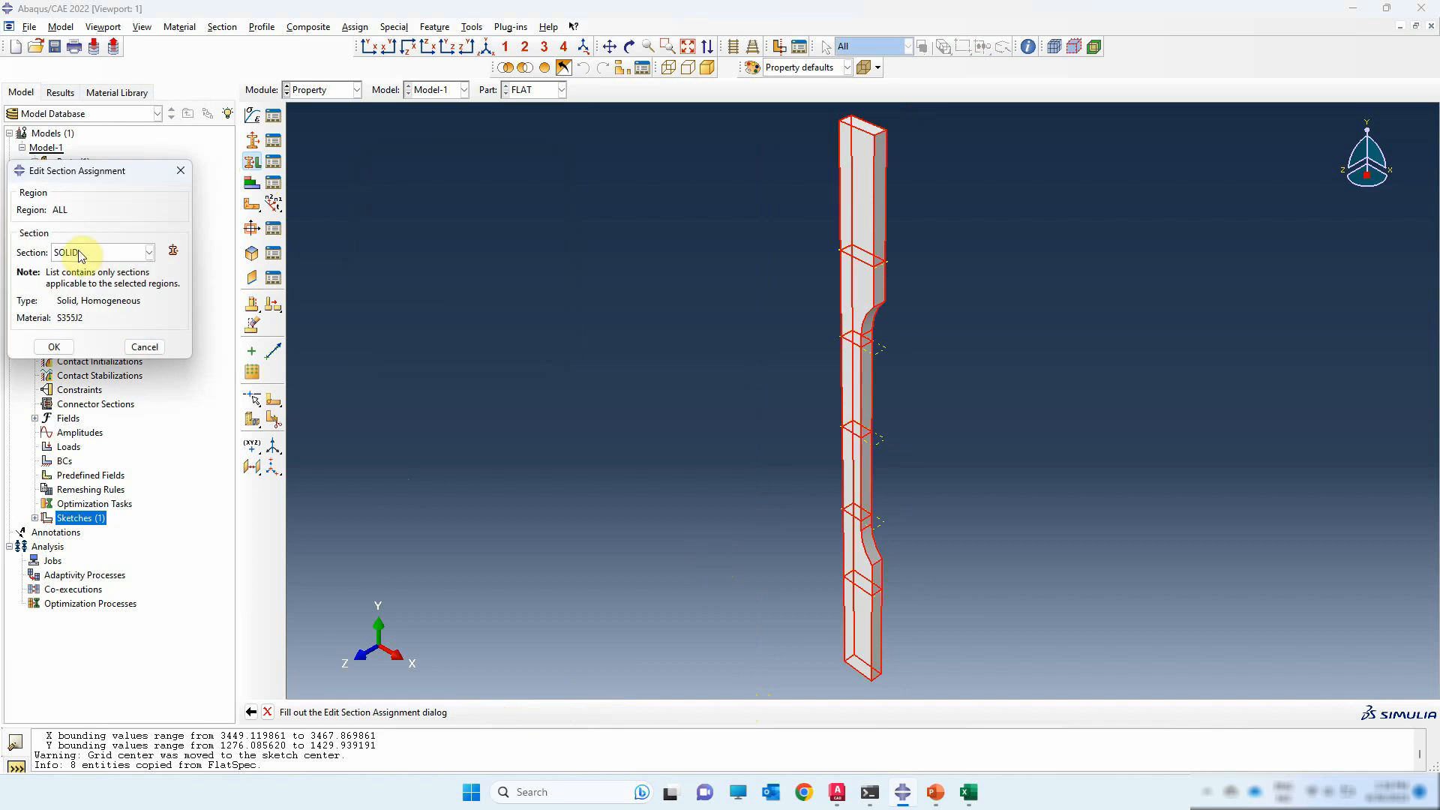
left_click(56, 346)
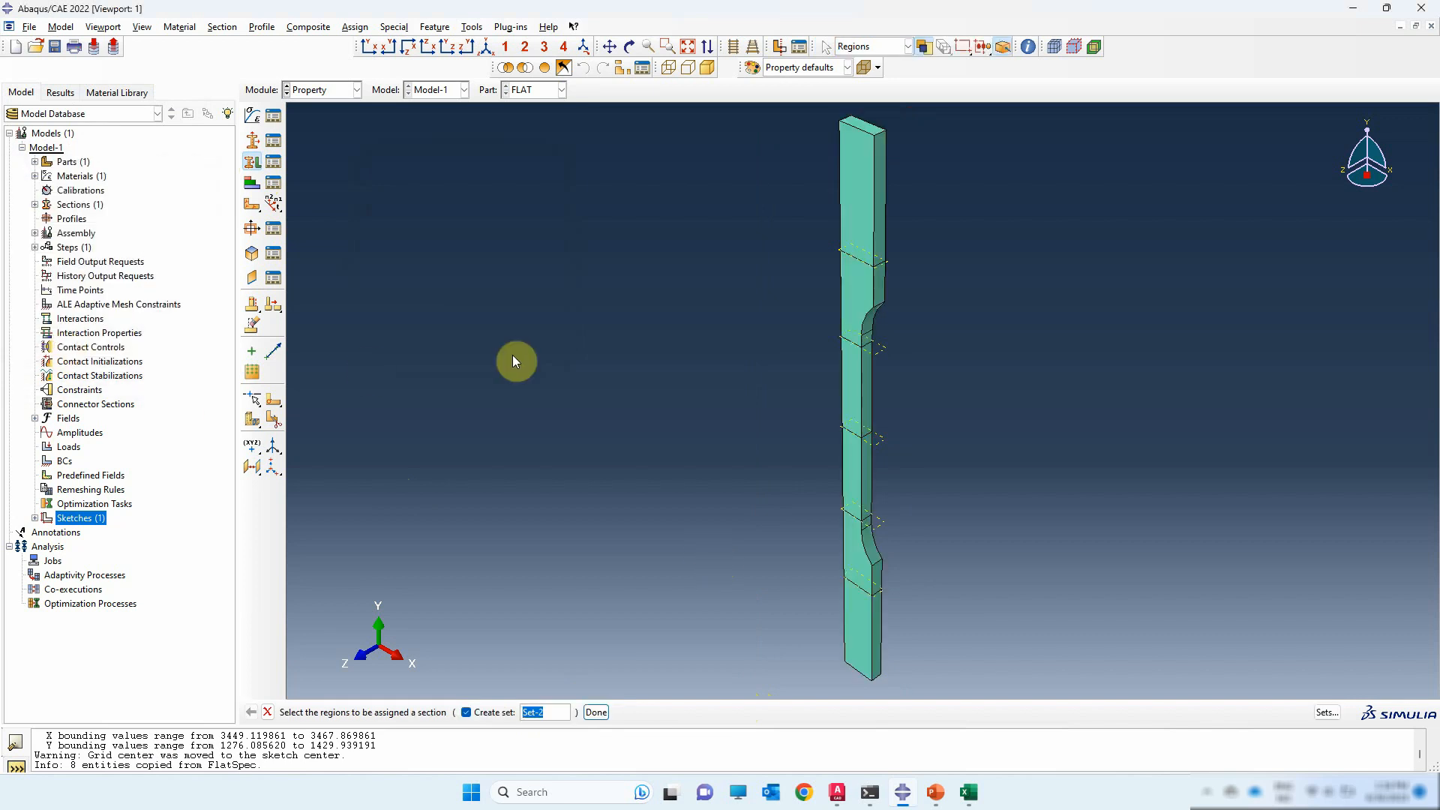
- Add a dependent instance of the FLAT part to the assembly
left_click(323, 90)
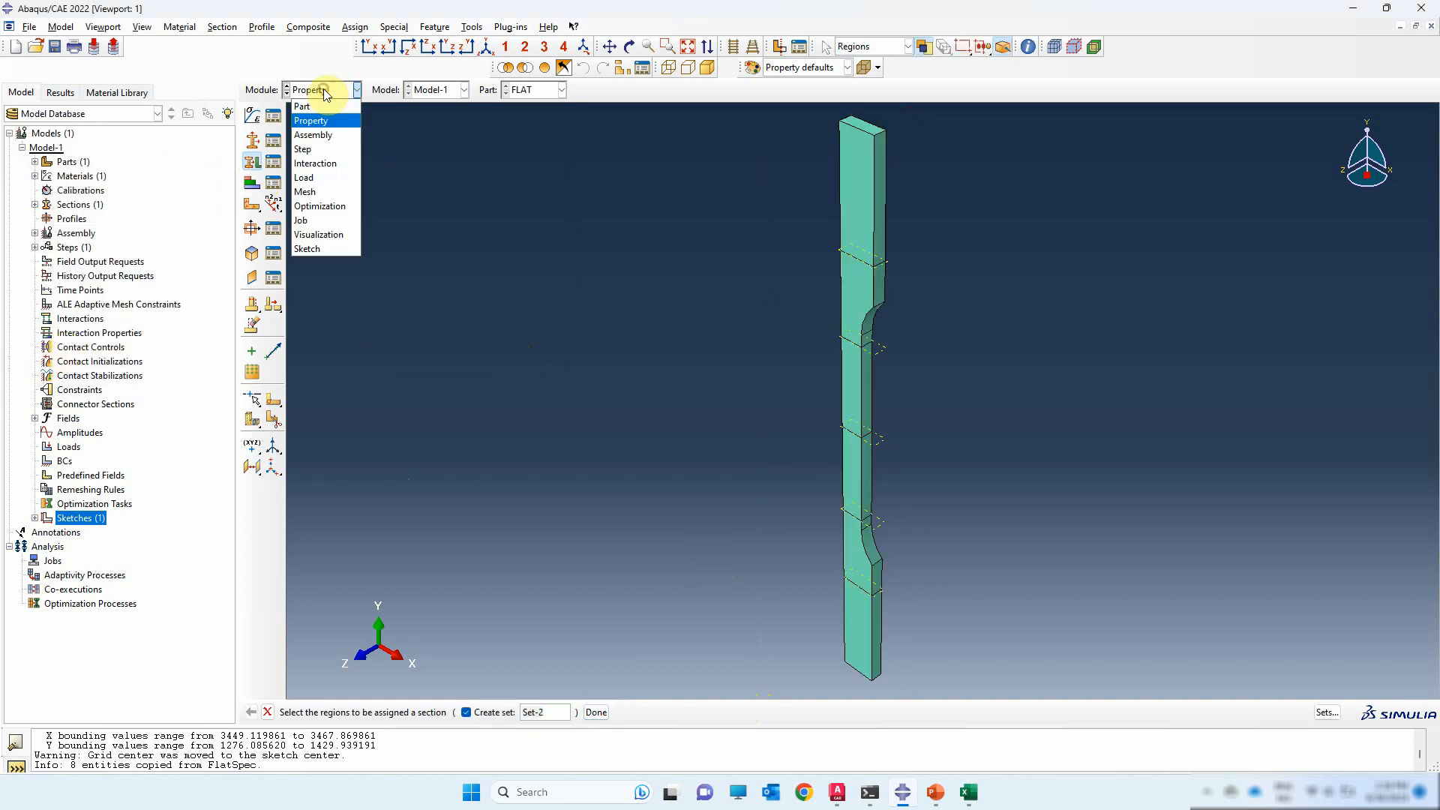
left_click(321, 135)
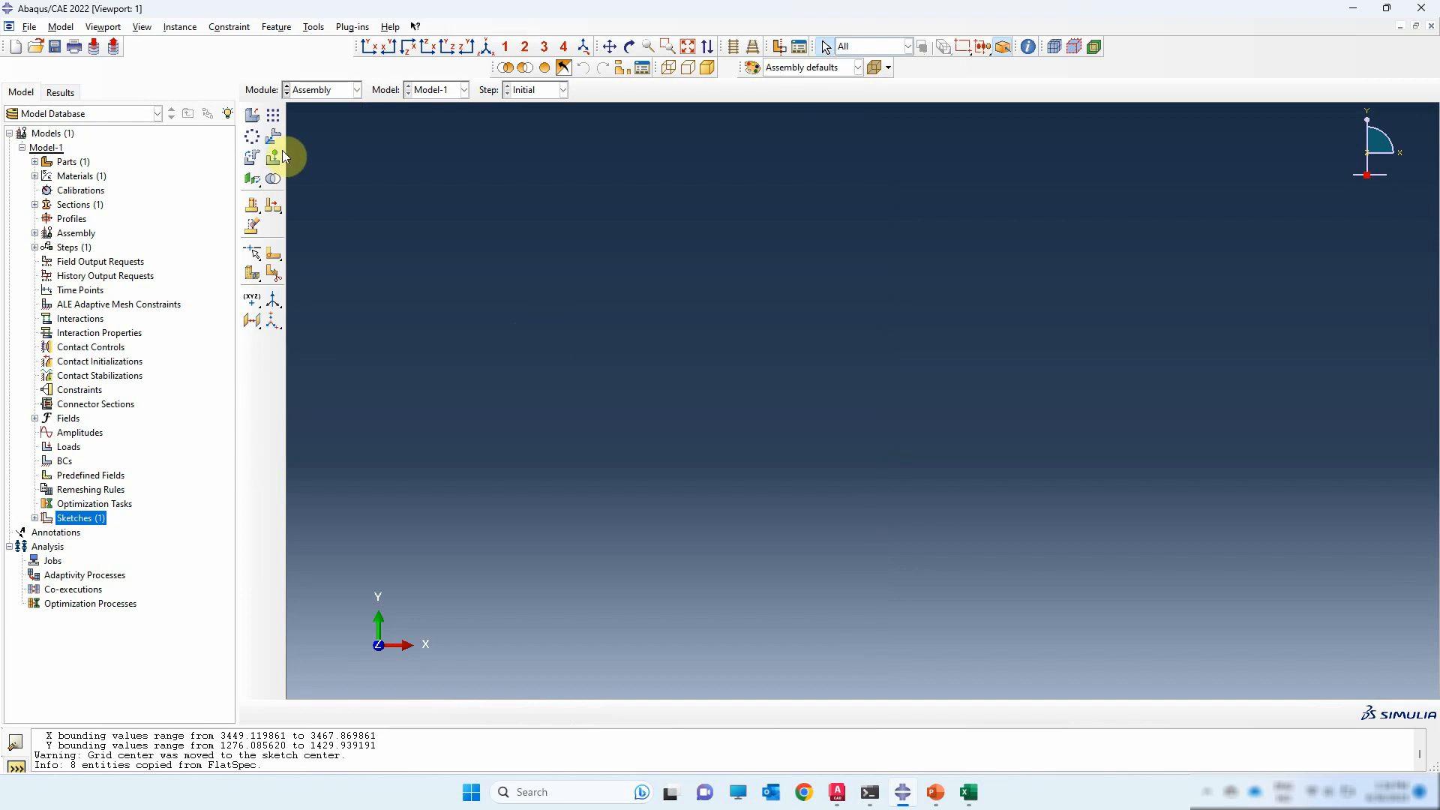
left_click(255, 116)
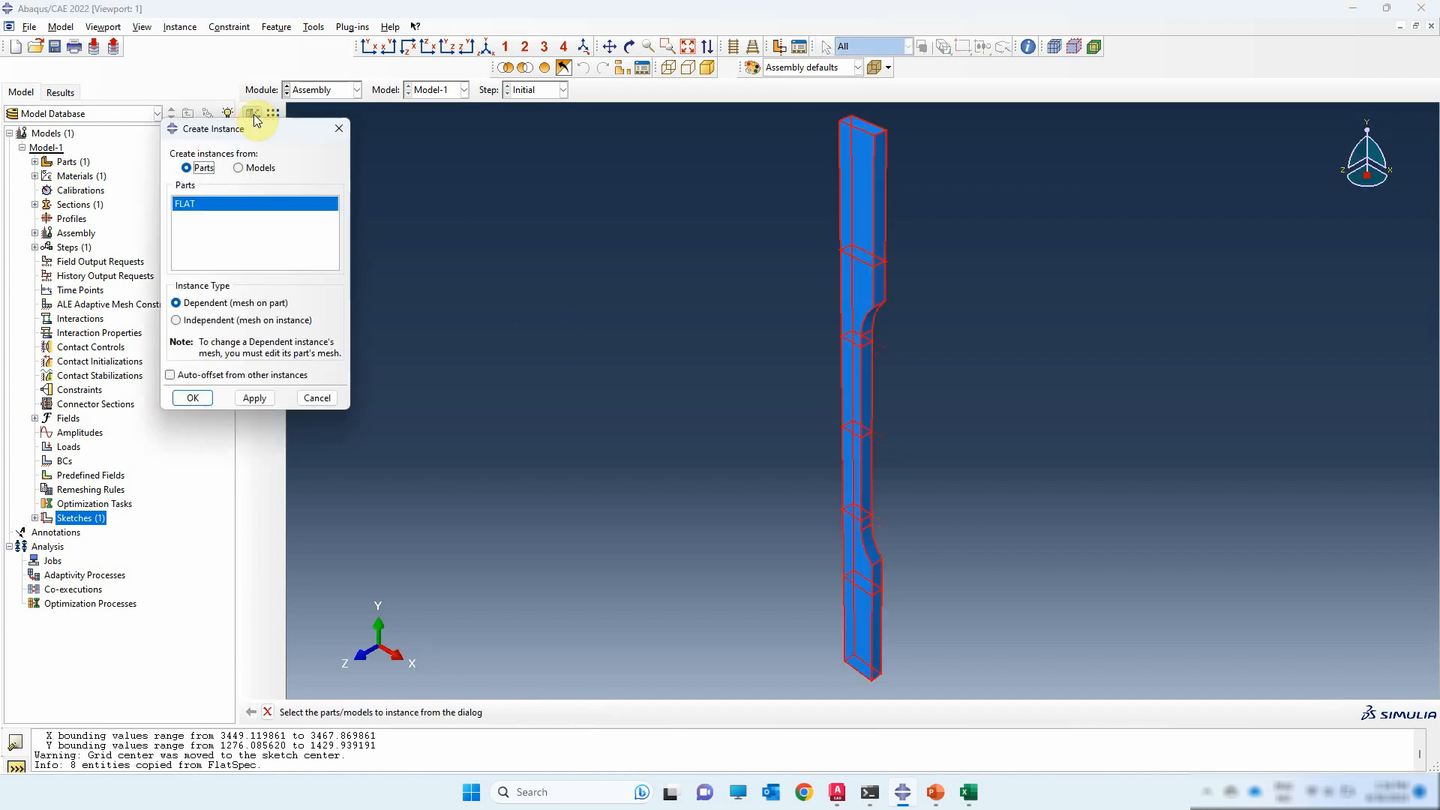
left_click(202, 398)
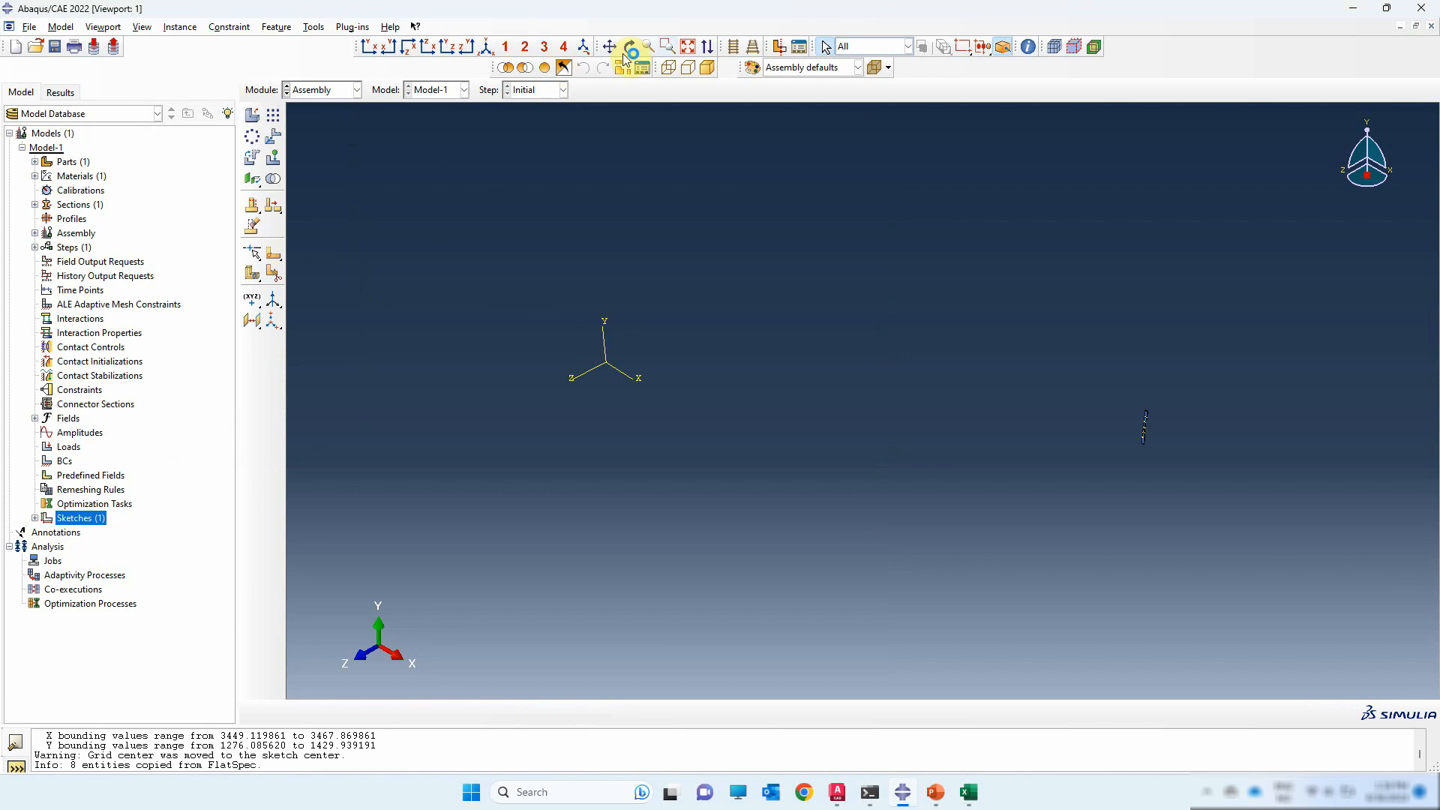
- Translate the specimen instance from its hidden rear corner at the lower end to the origin 0.0,0.0,0.0
left_click(687, 46)
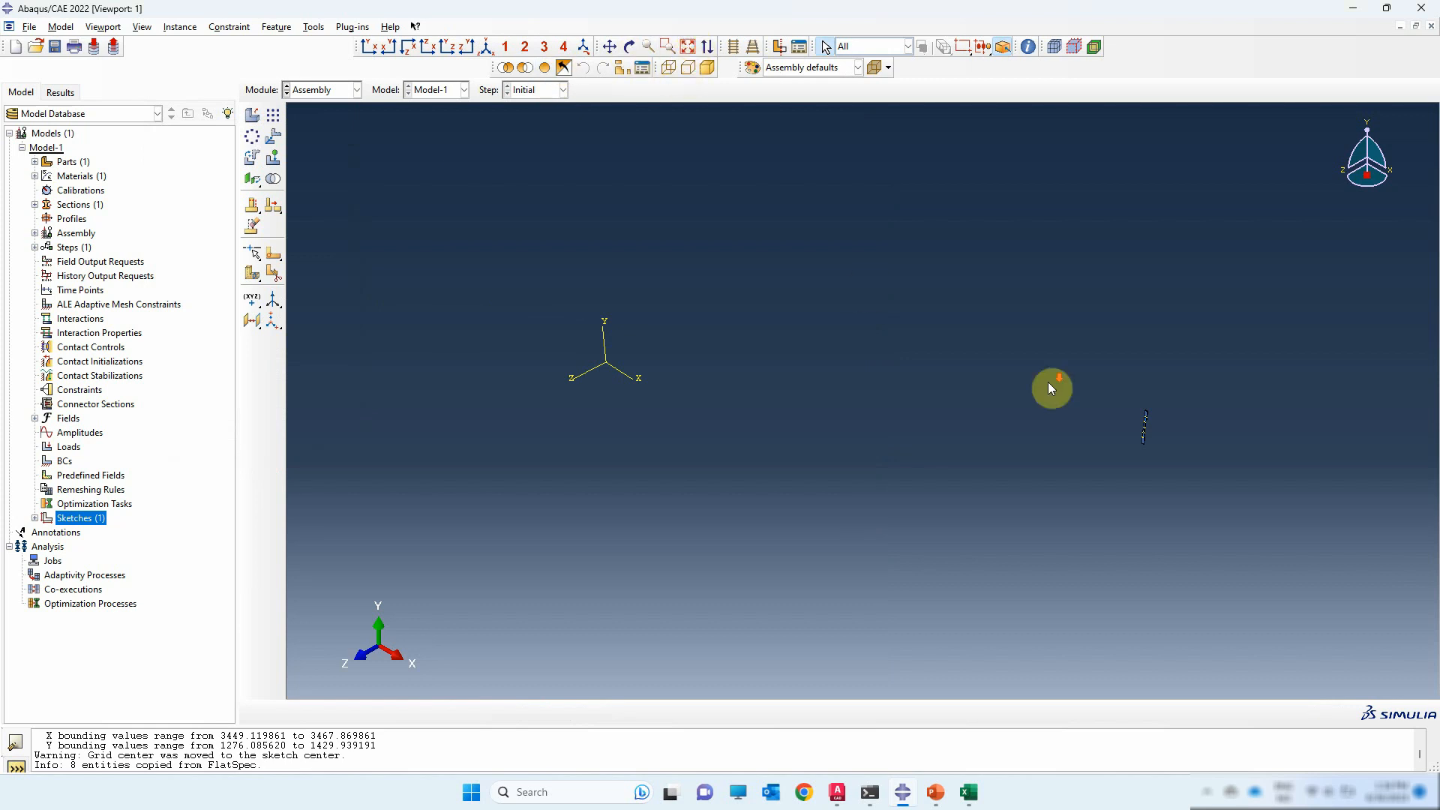
scroll(1118, 420, "up", 10)
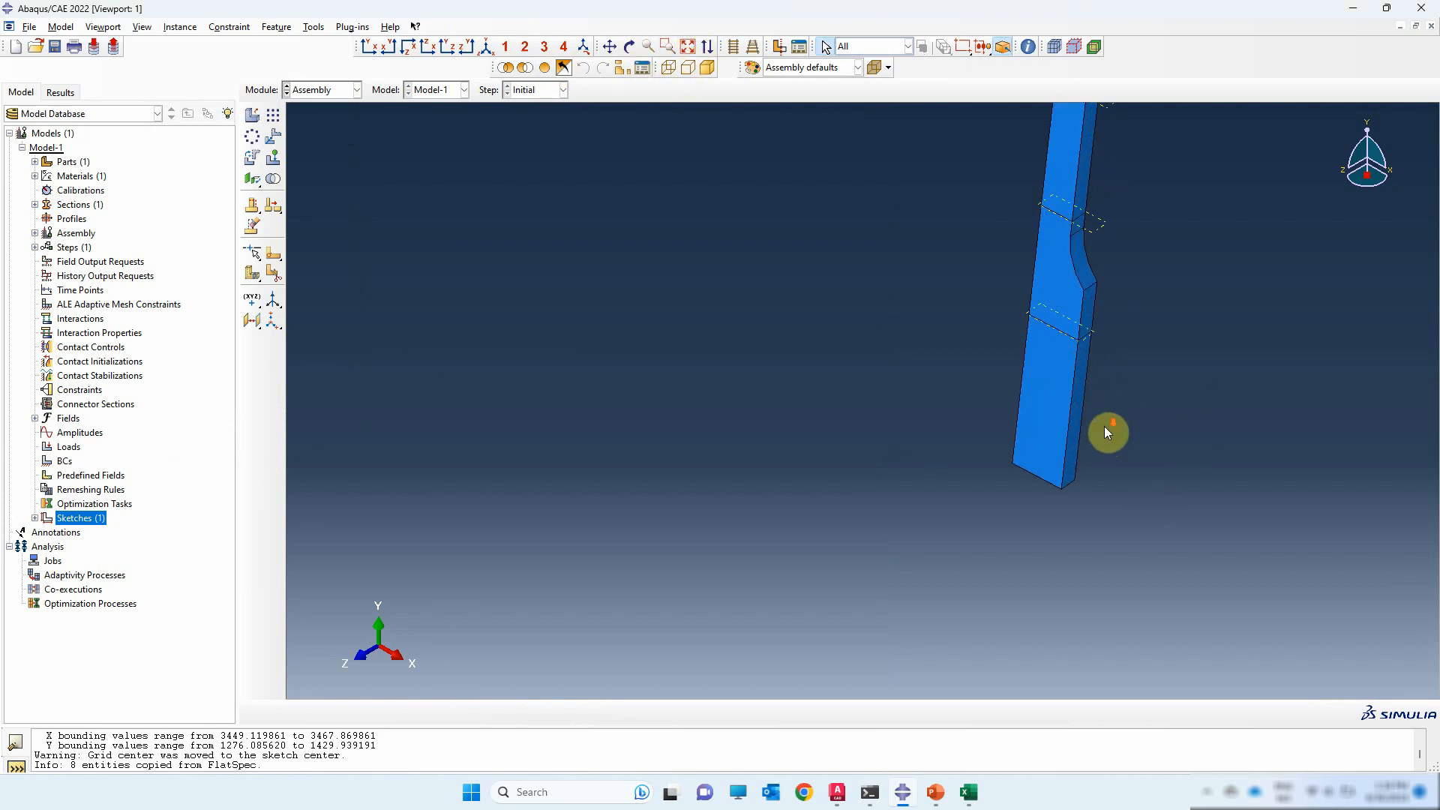
left_click(273, 139)
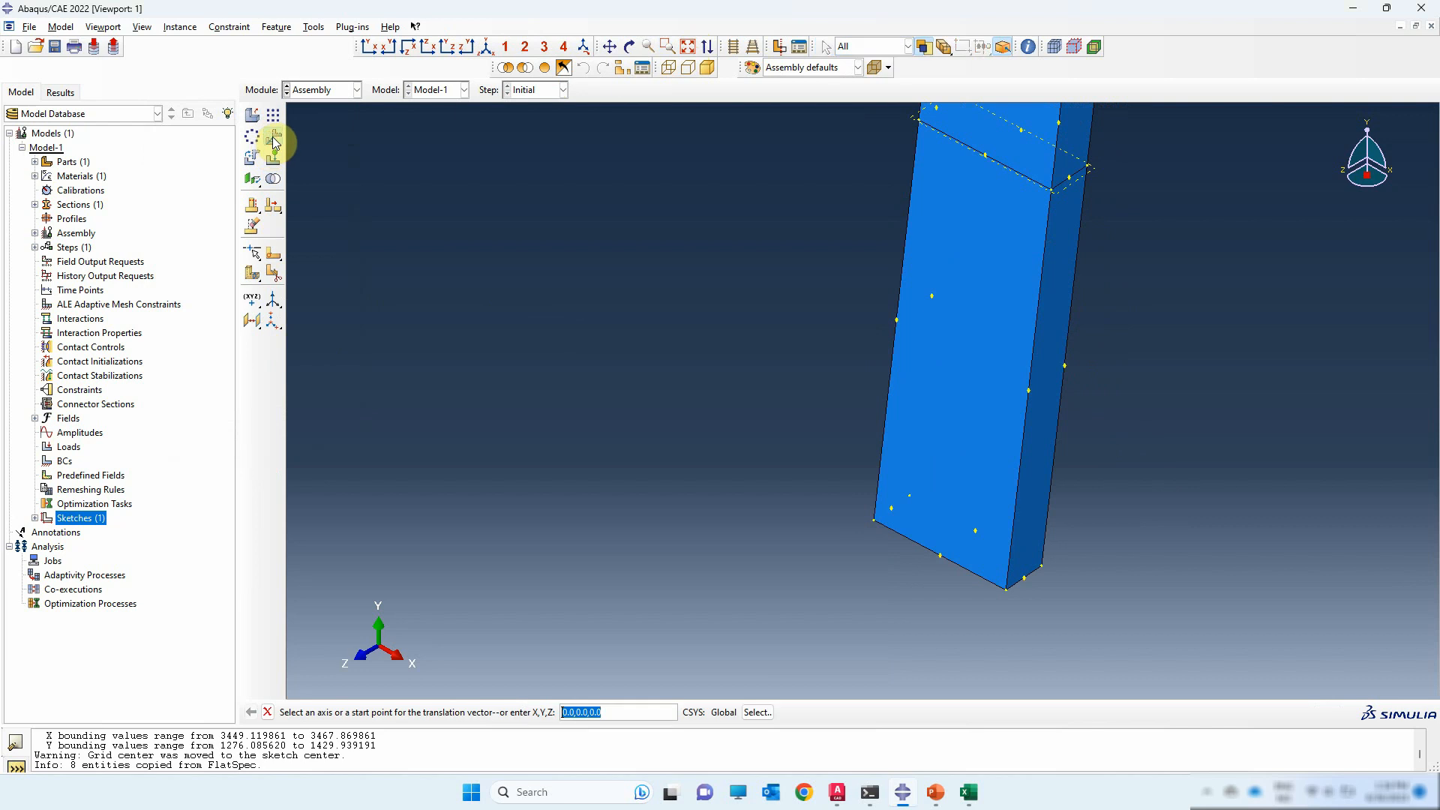
left_click(910, 496)
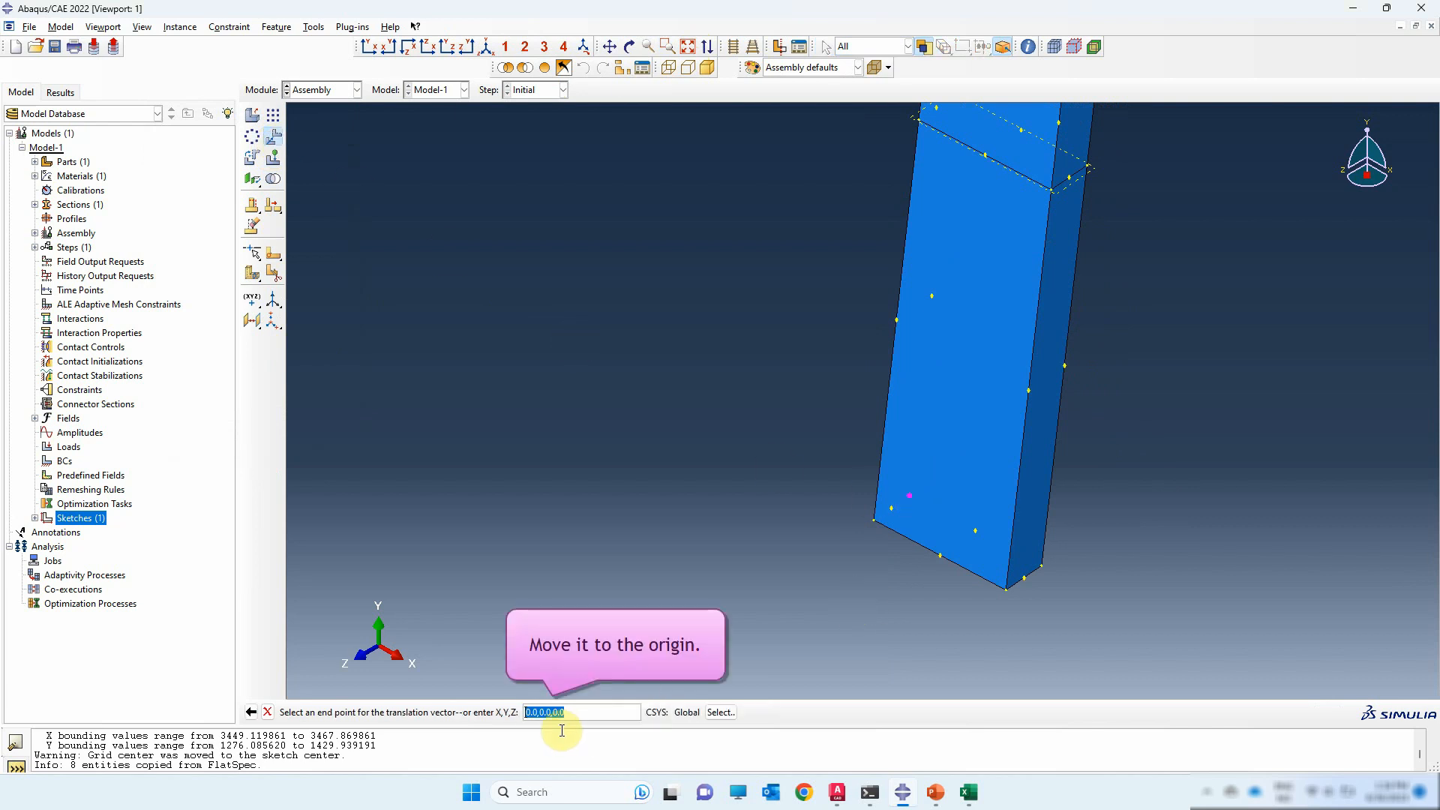
left_click(572, 711)
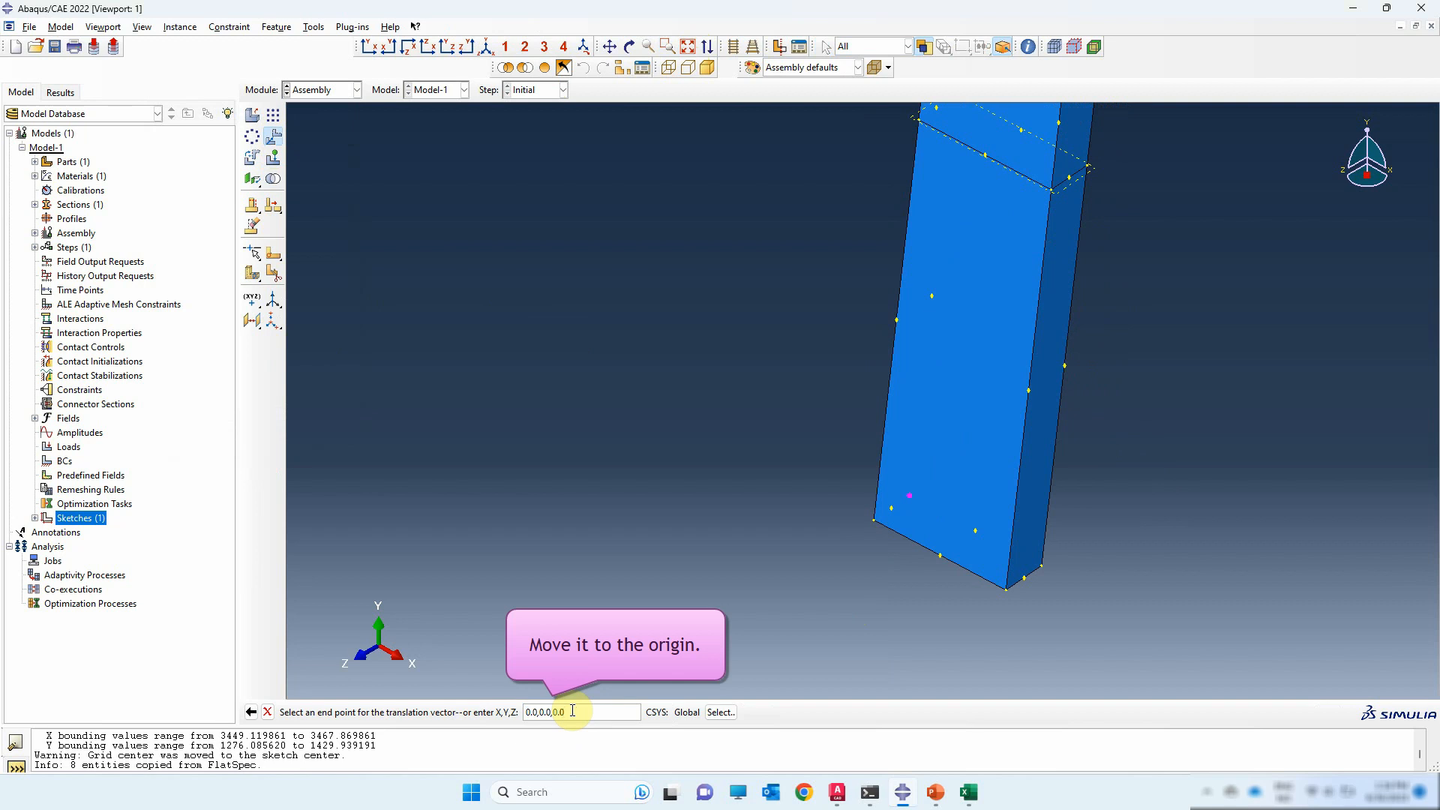
key("Return")
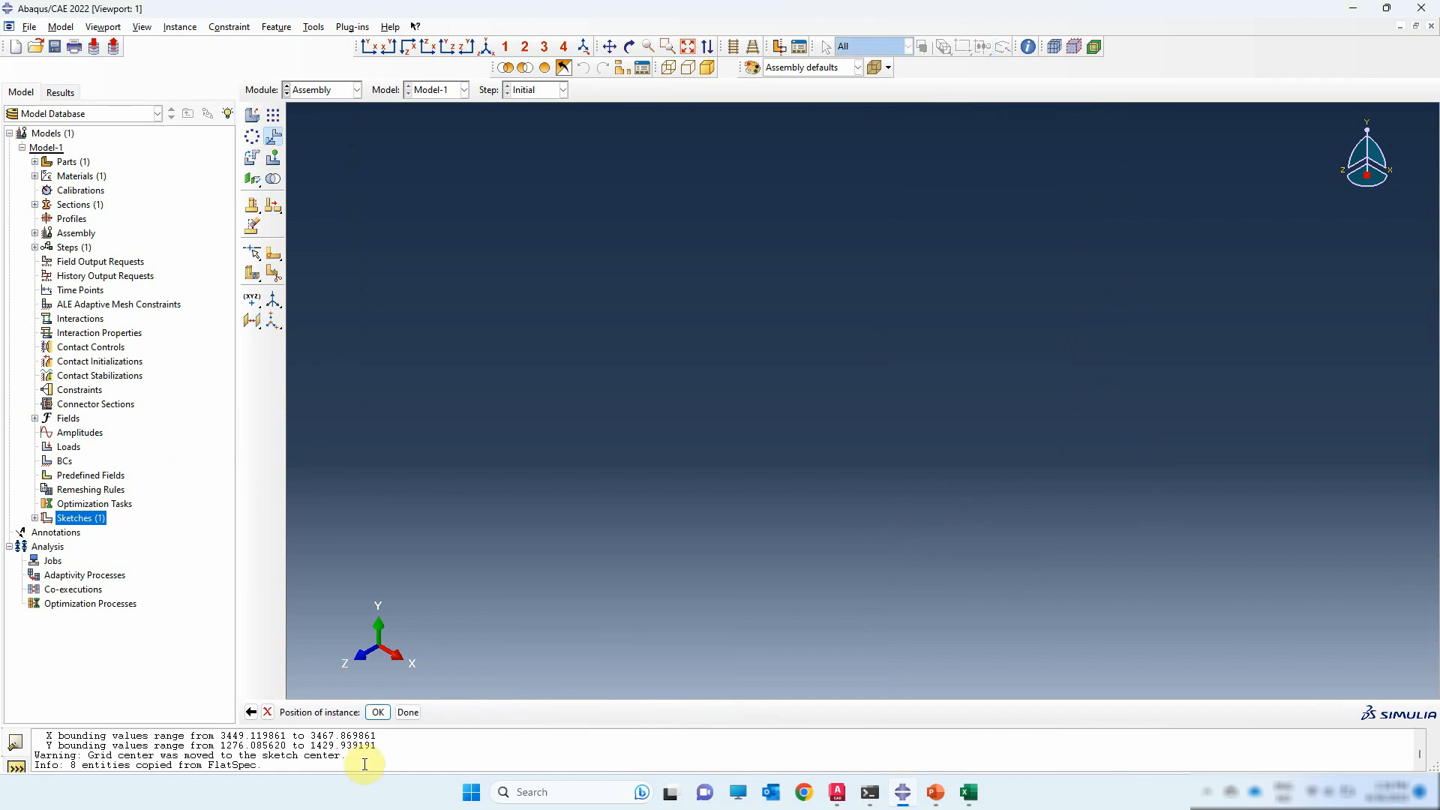
left_click(407, 712)
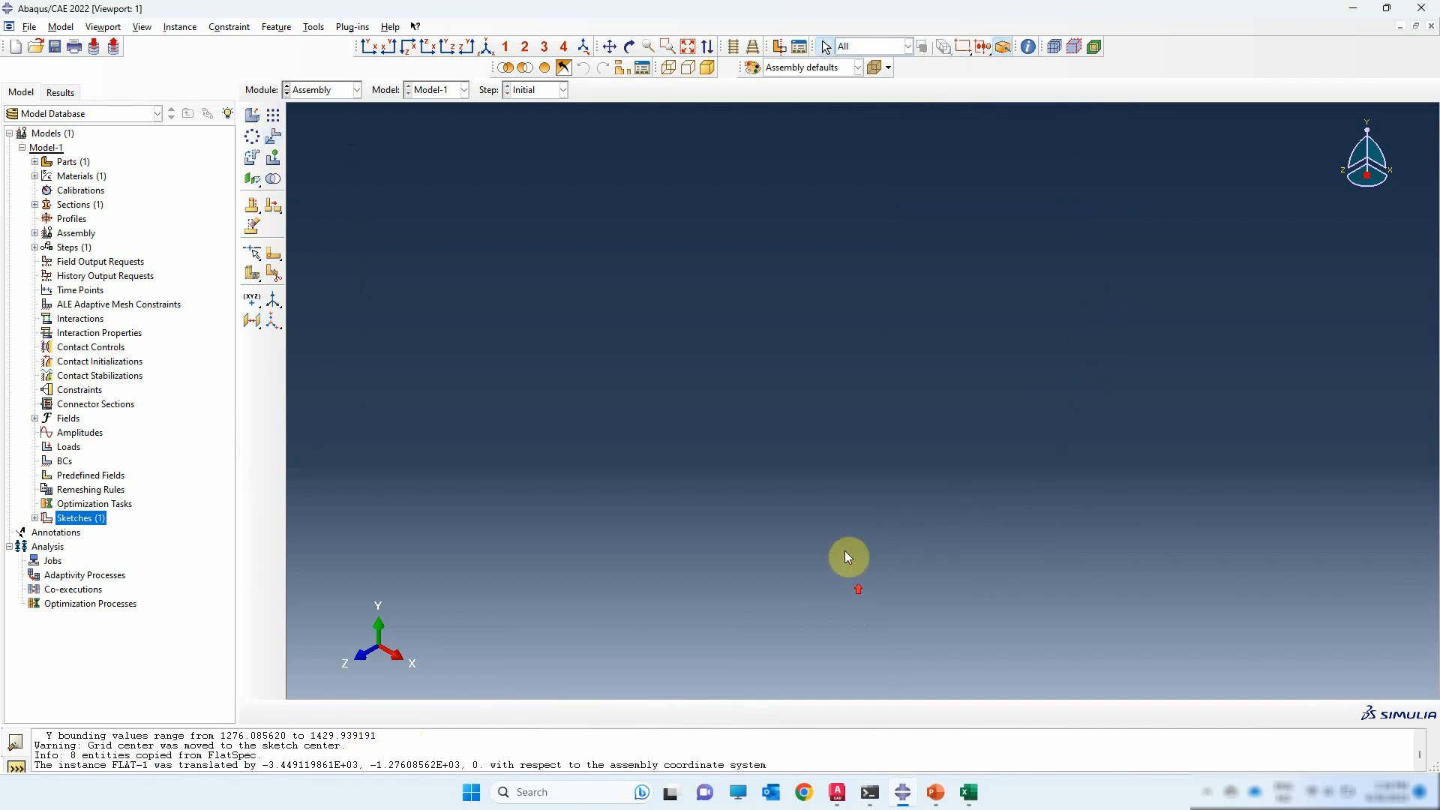
left_click(688, 47)
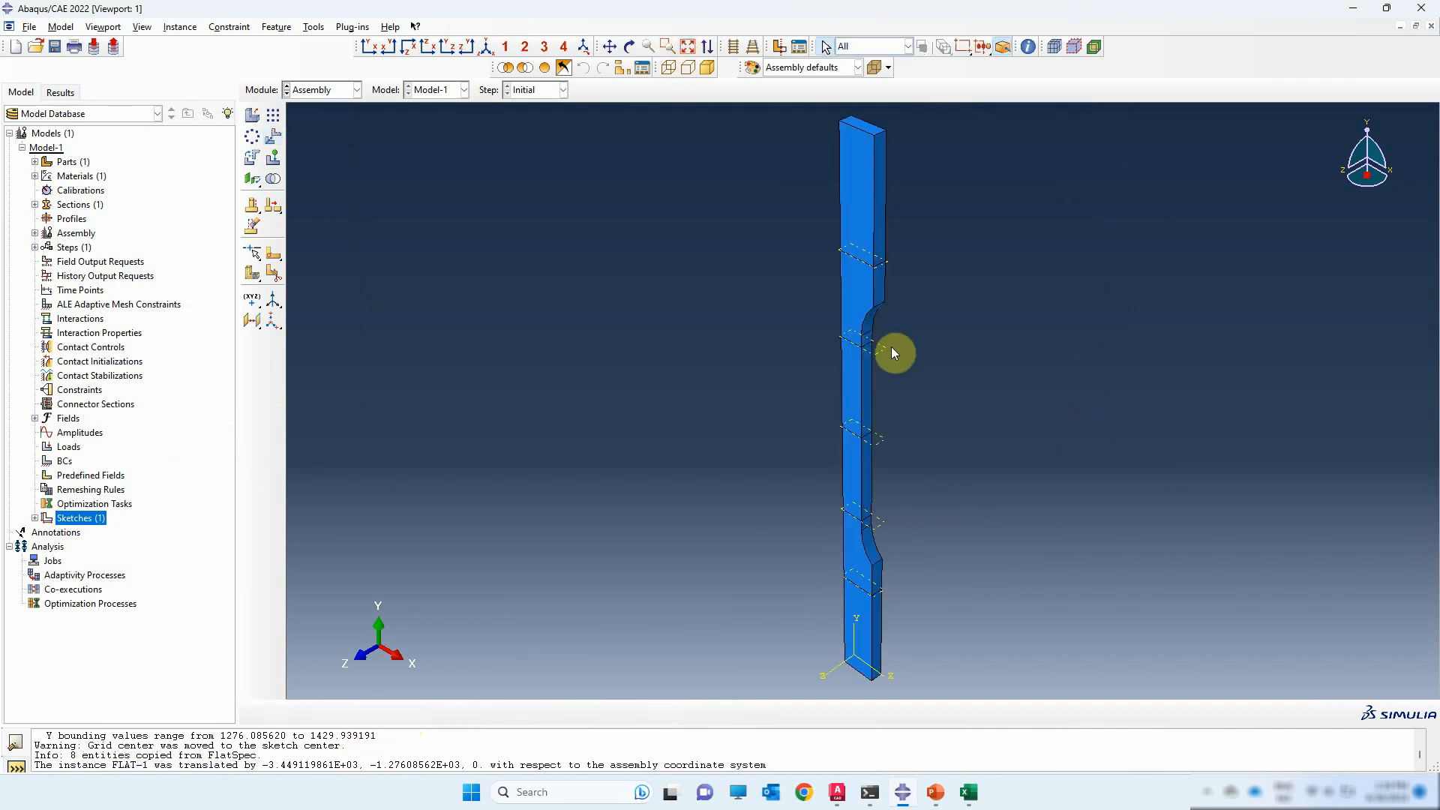
left_click(628, 46)
left_click_drag(819, 235, 910, 312)
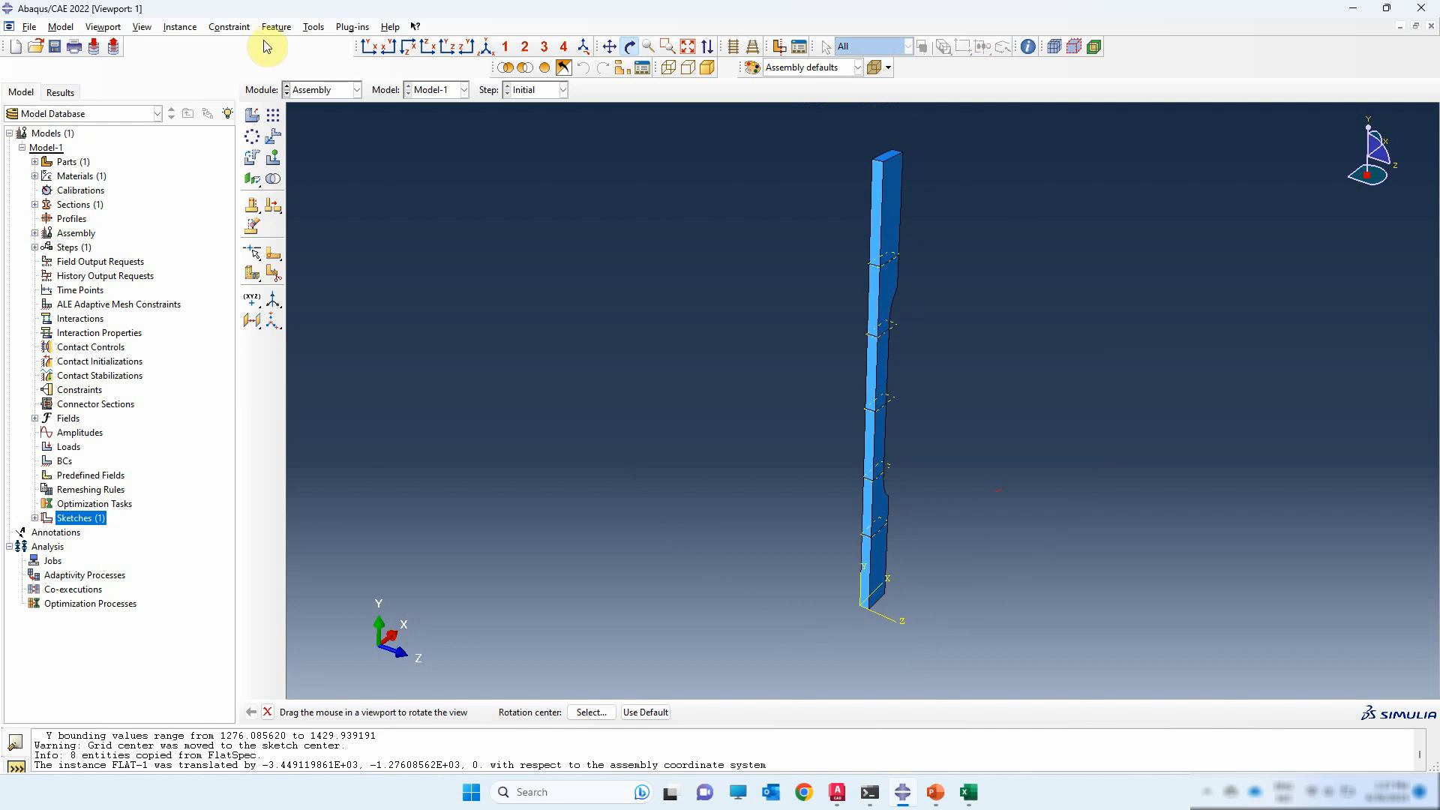
- Create a general analysis step of type Dynamic, Implicit after the Initial step, keeping the default name
left_click(324, 90)
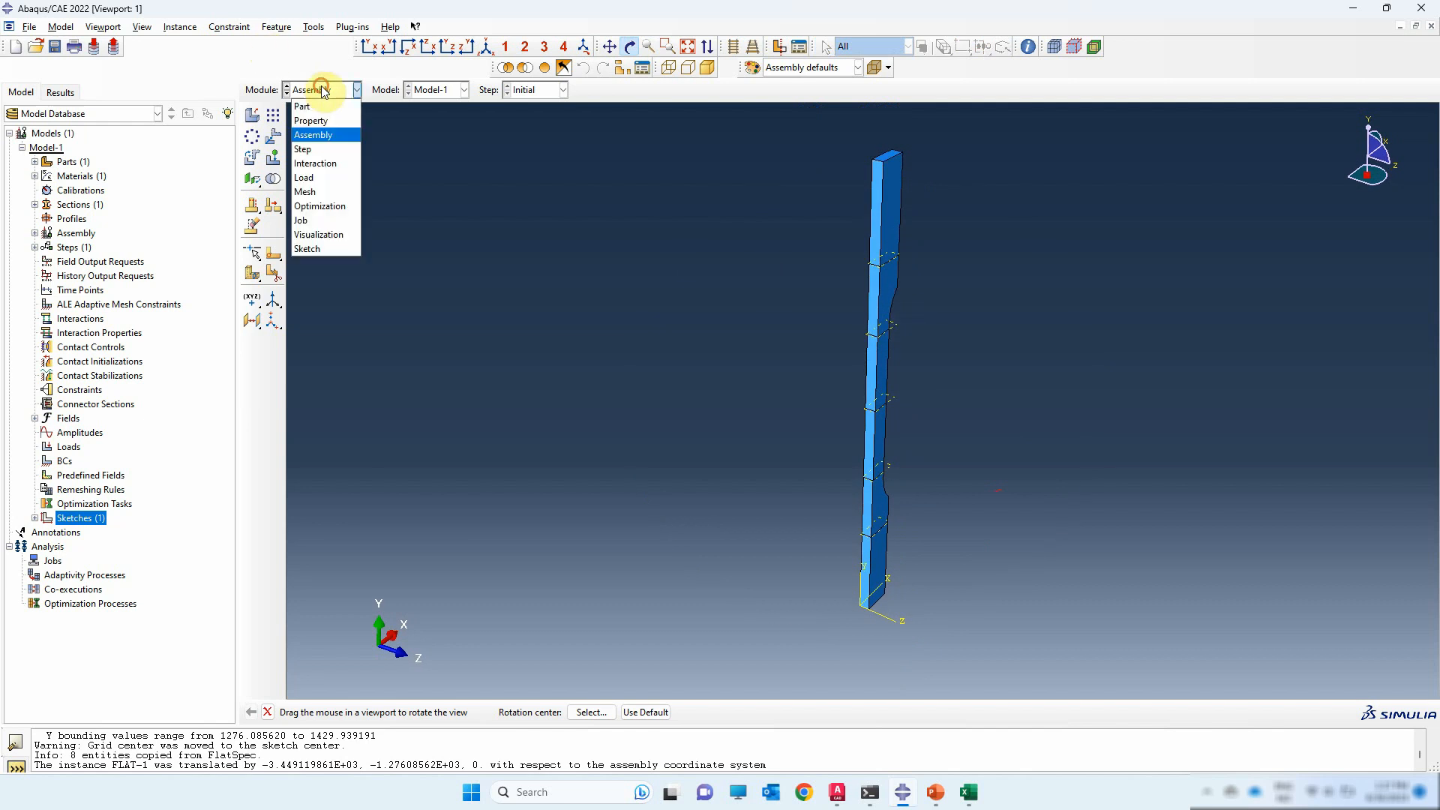
left_click(319, 150)
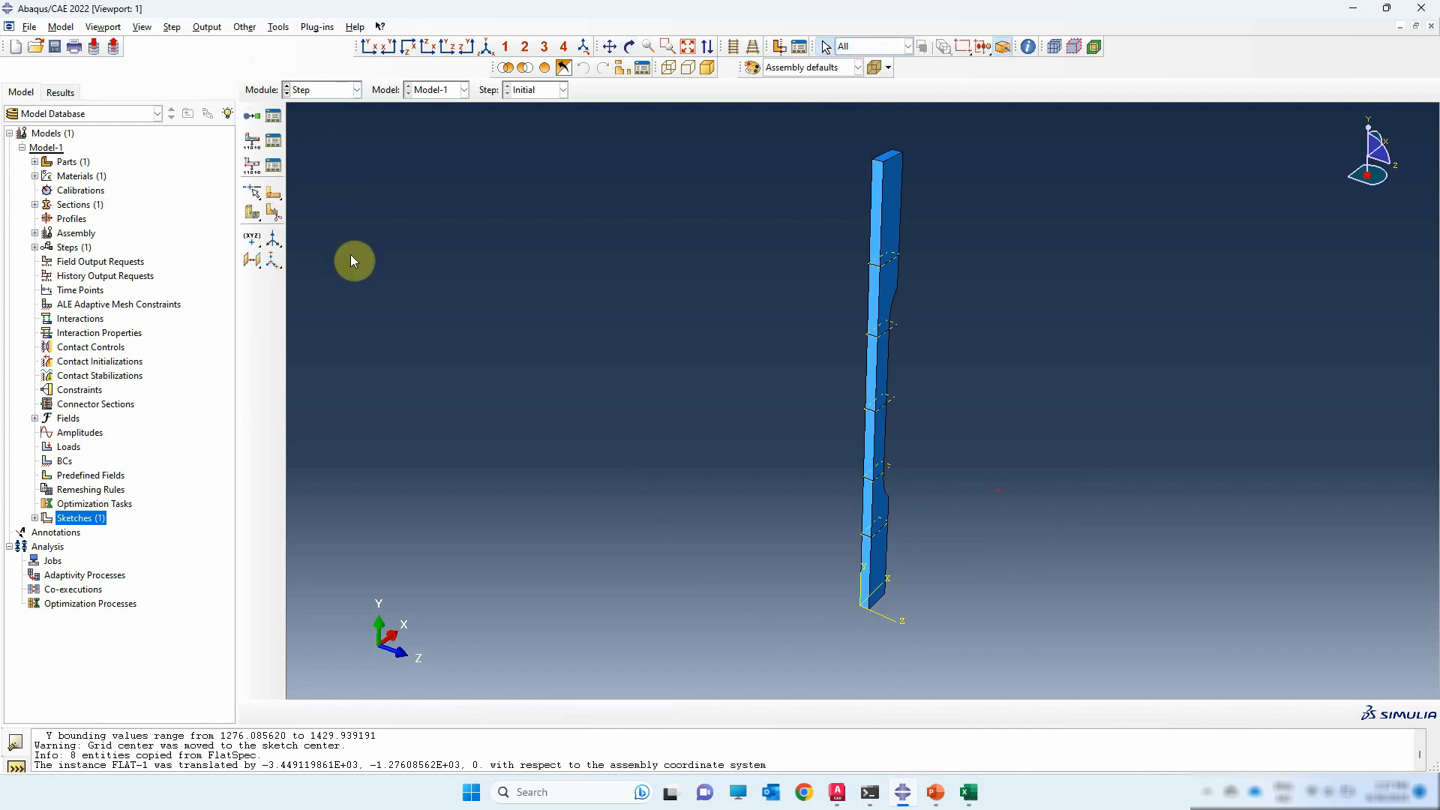
left_click(253, 116)
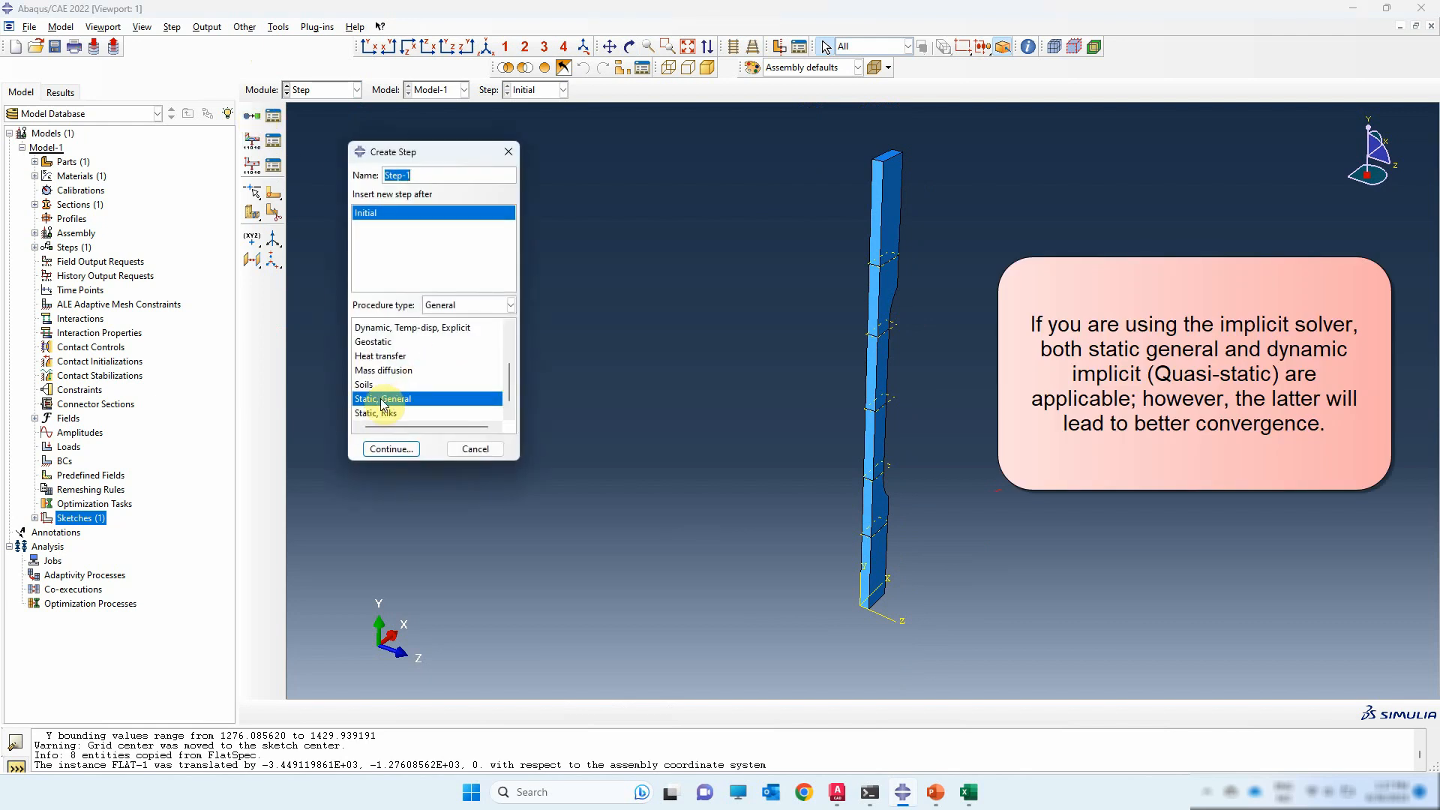
left_click(383, 405)
scroll(383, 405, "up", 3)
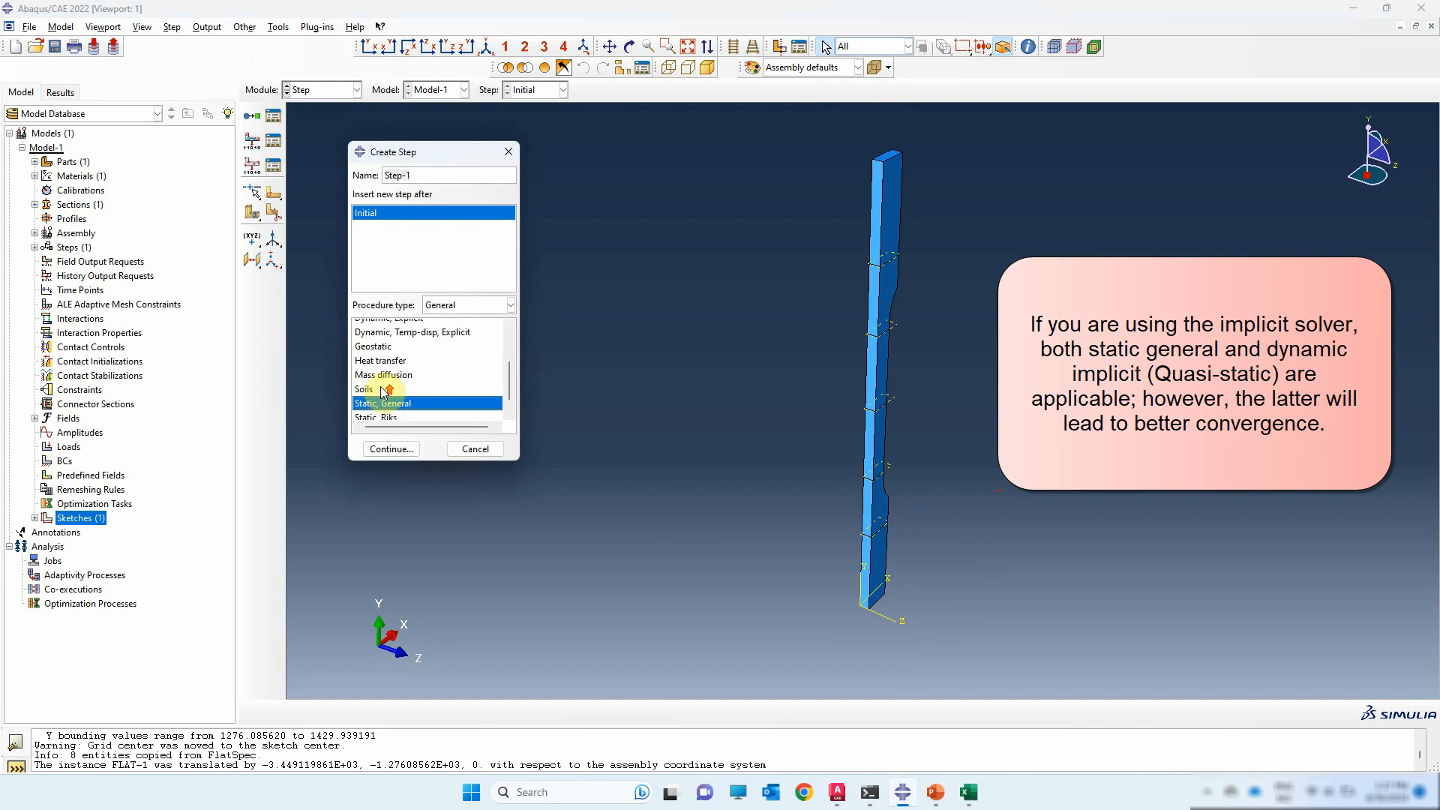
left_click(386, 386)
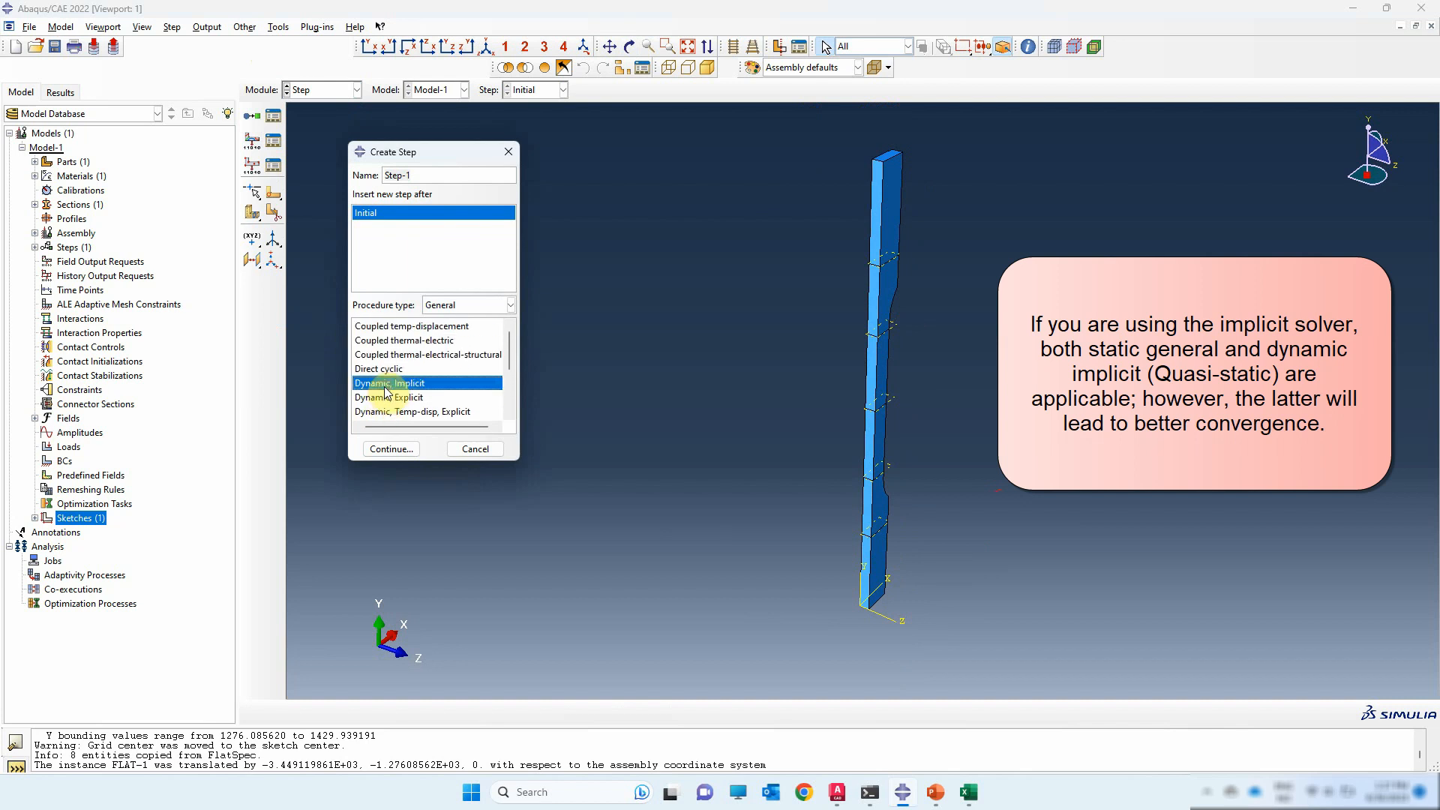
left_click(420, 175)
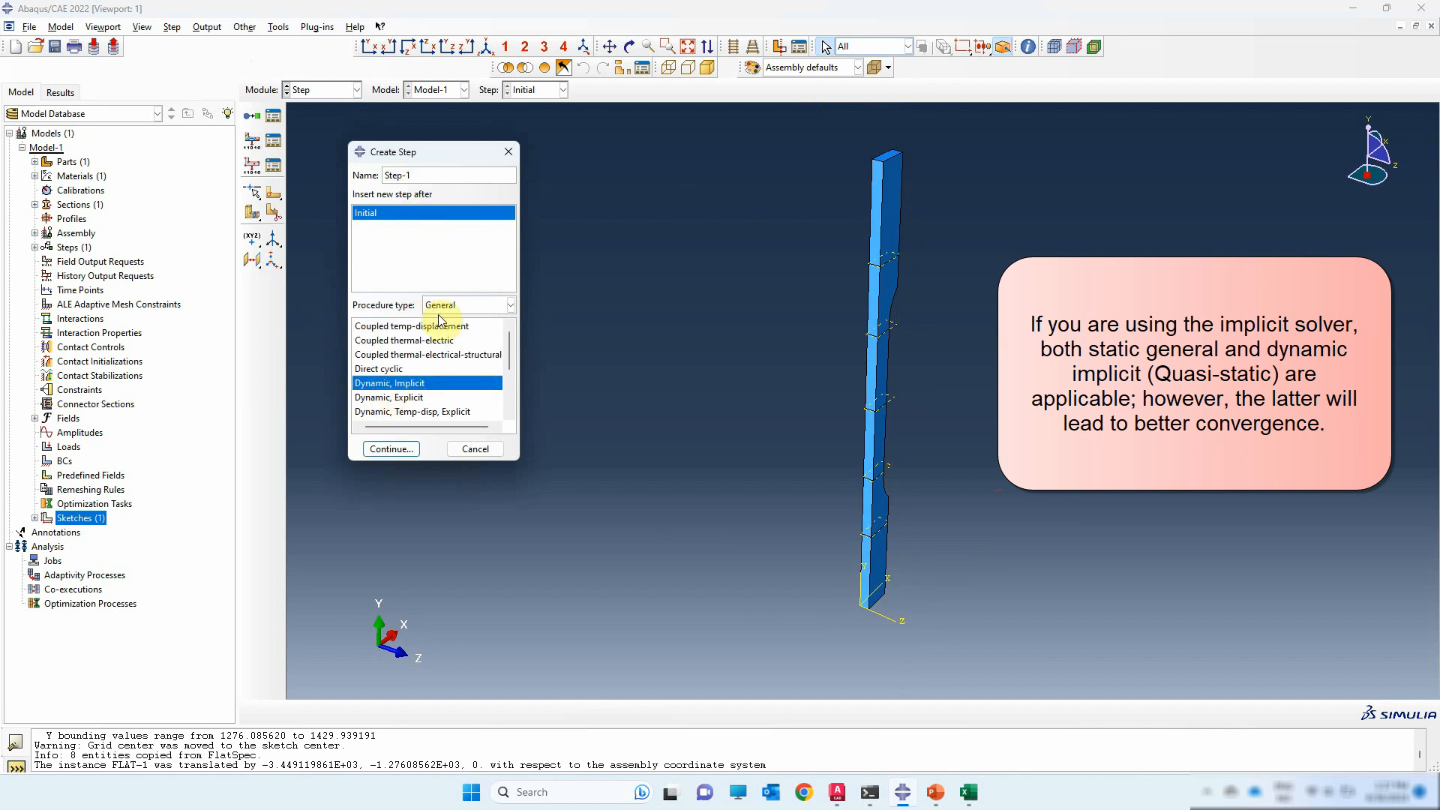
left_click(398, 449)
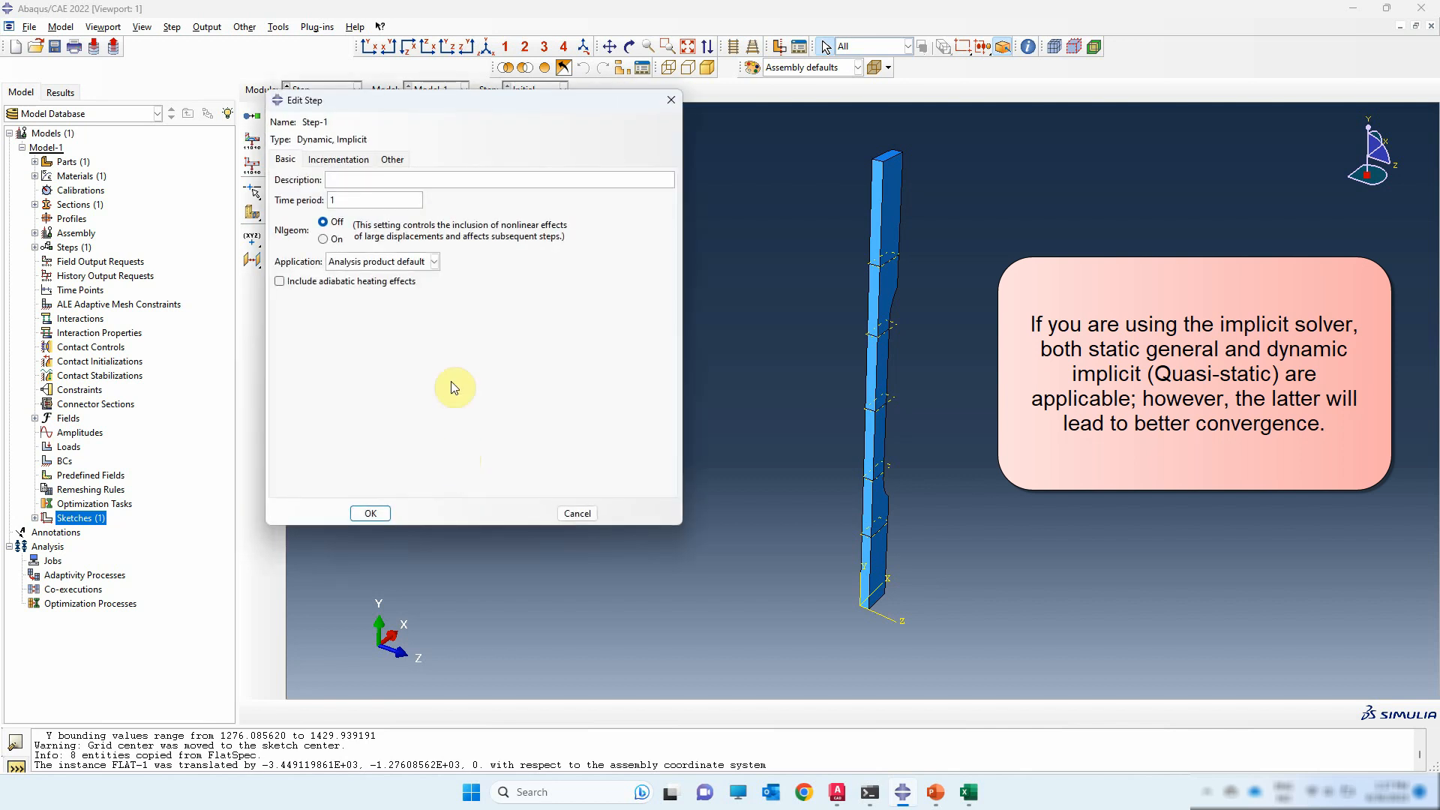
- Turn on Nlgeom for the step and set its application to Quasi-static
left_click(327, 239)
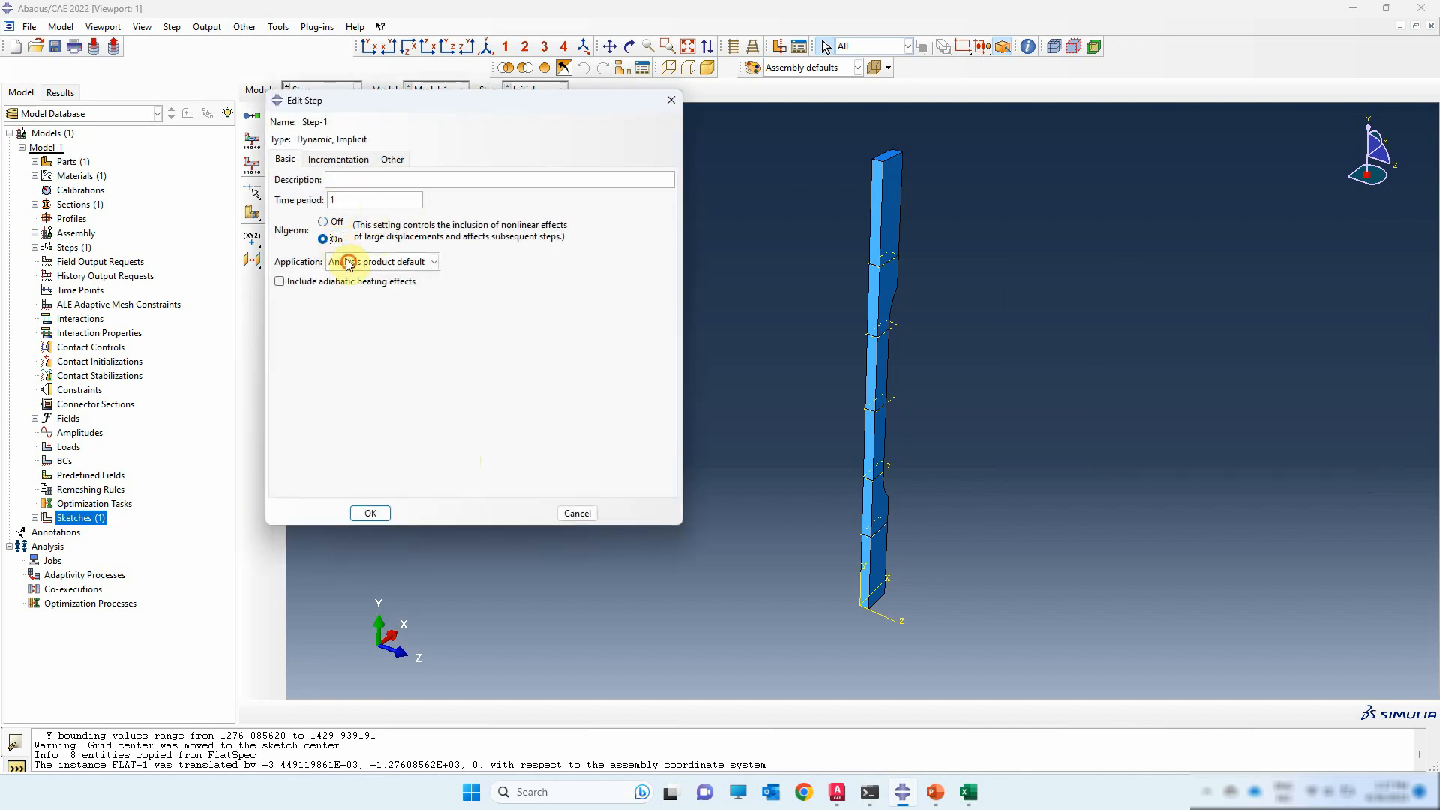
left_click(352, 263)
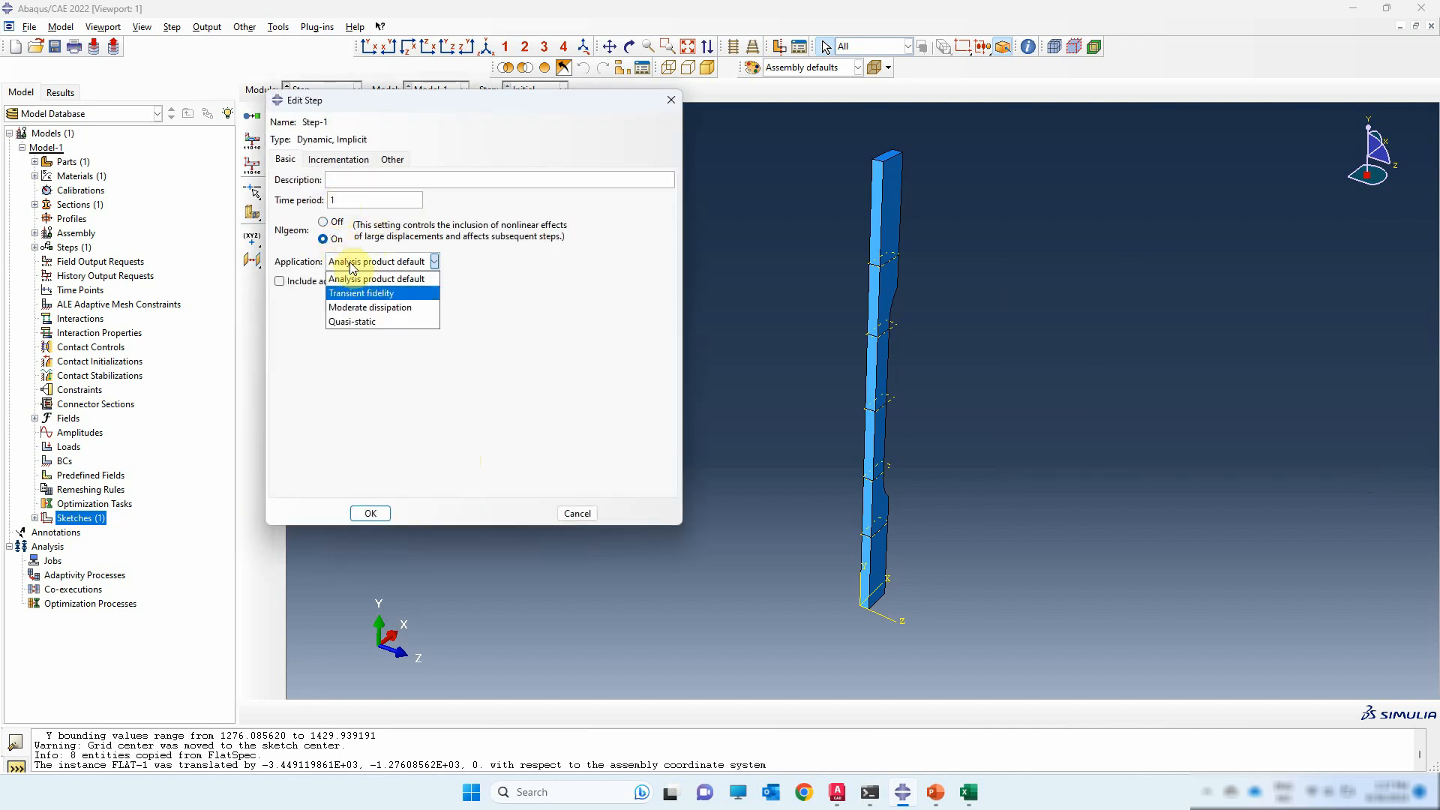
left_click(351, 323)
left_click(487, 350)
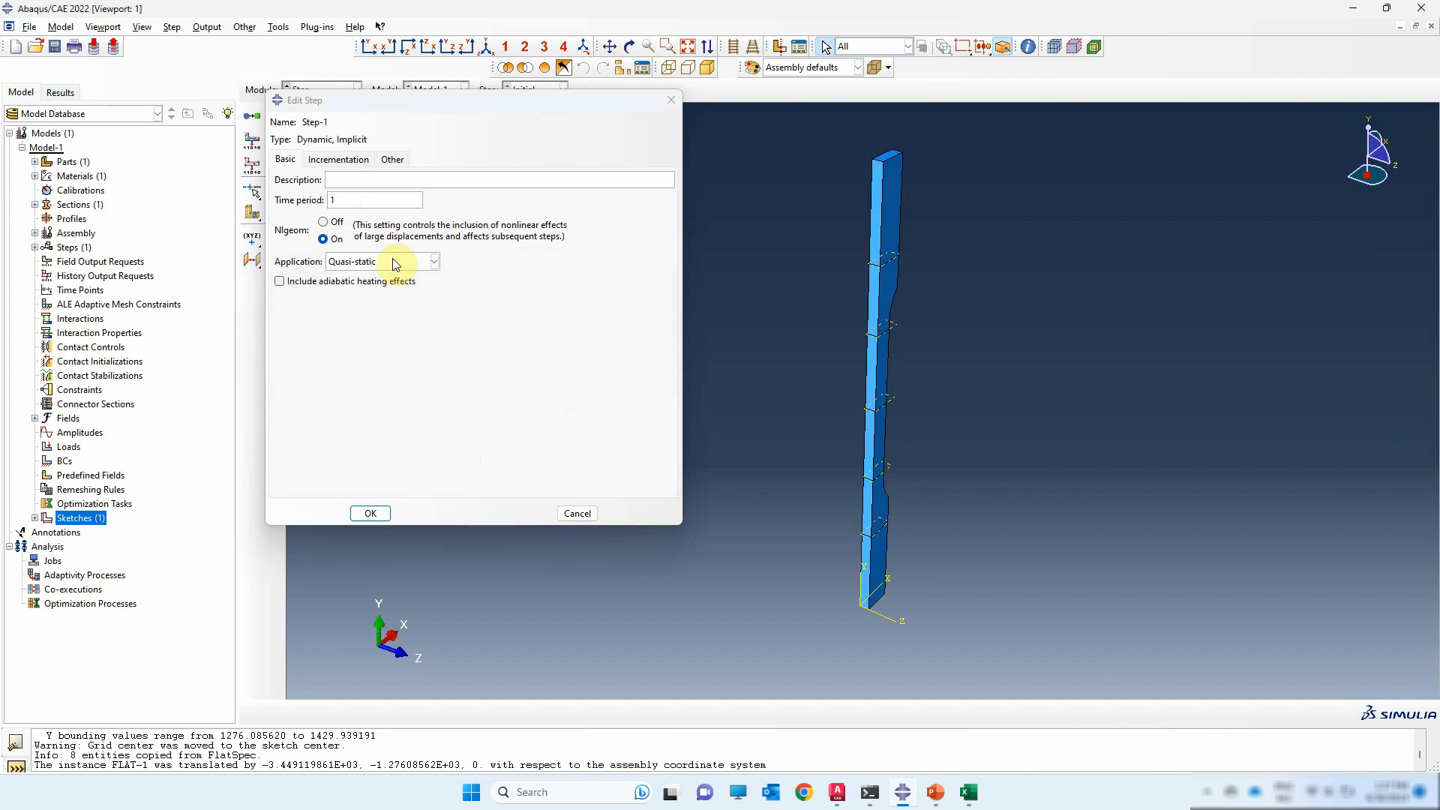
- Set the step's initial increment size to 0.1, minimum to 1E-09 and maximum number of increments to 100000000
left_click(336, 159)
left_click_drag(351, 233, 329, 236)
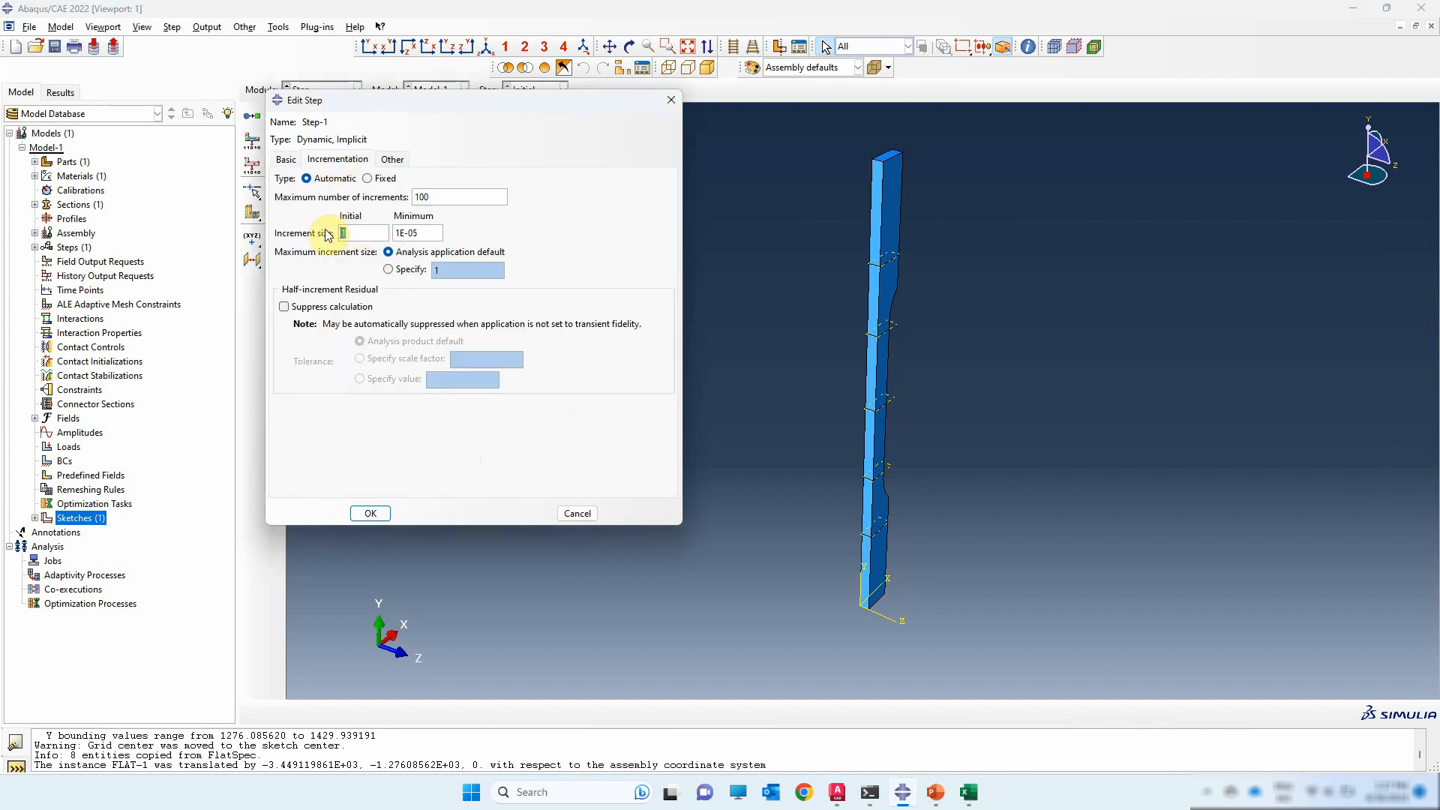
type("0.1")
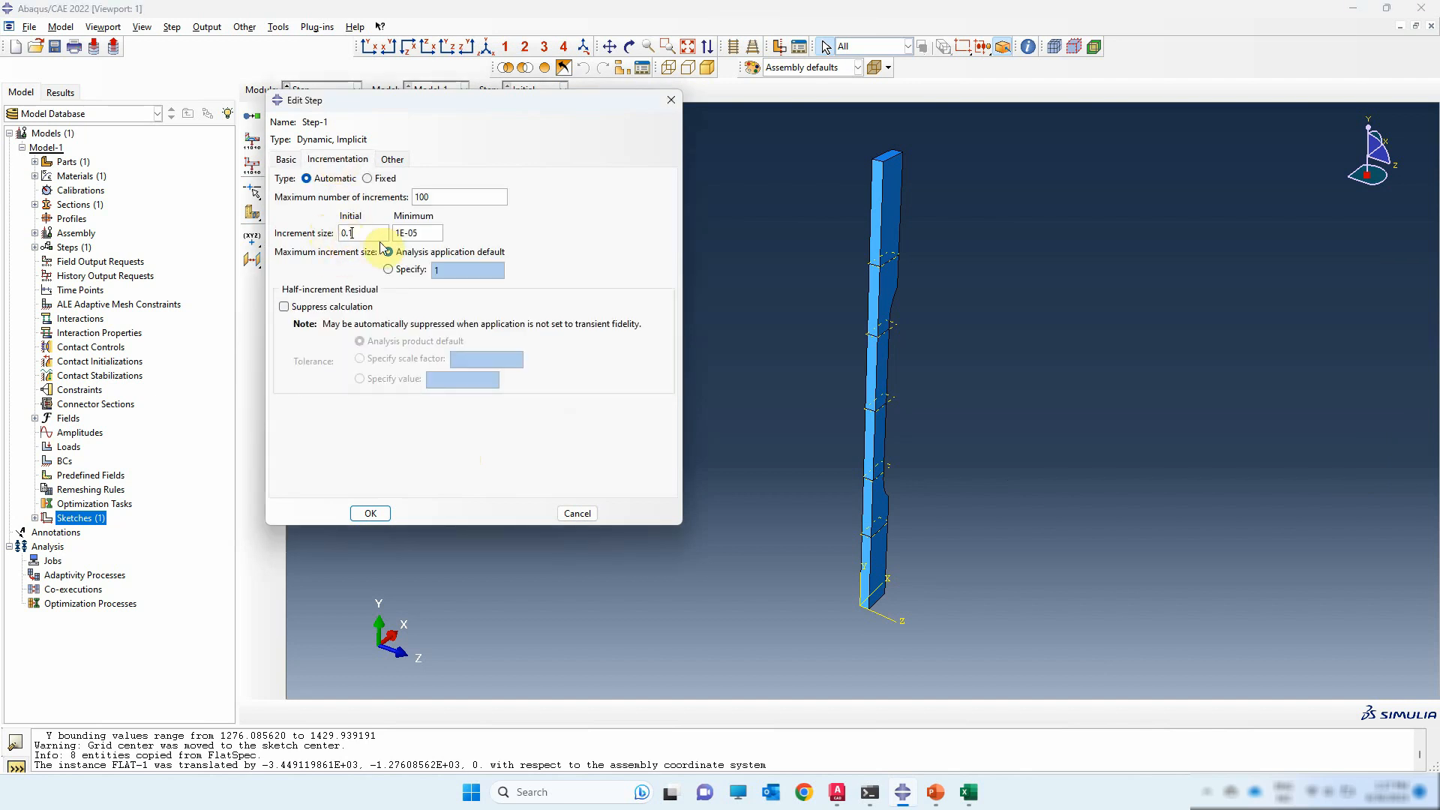
left_click(423, 234)
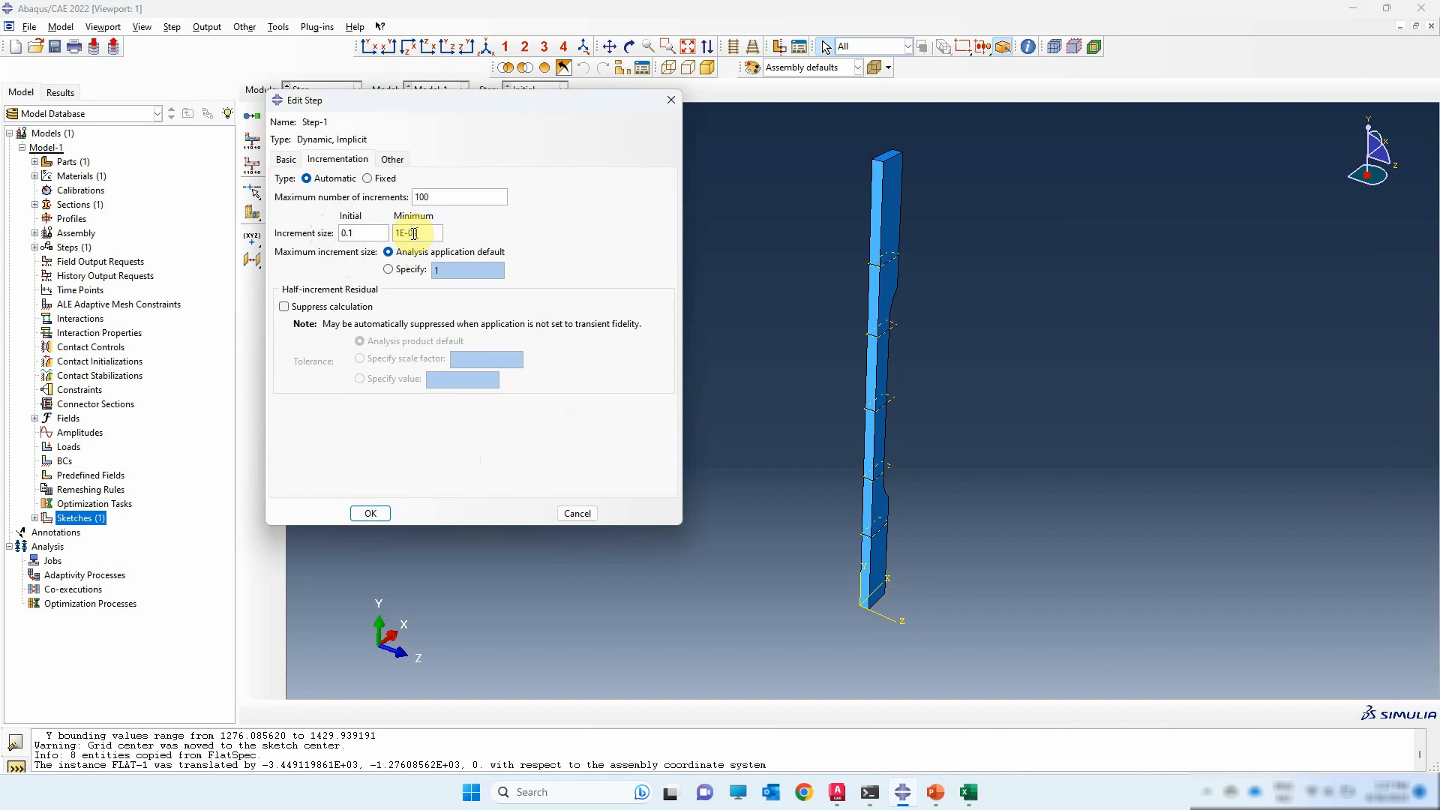
type("9")
left_click(432, 200)
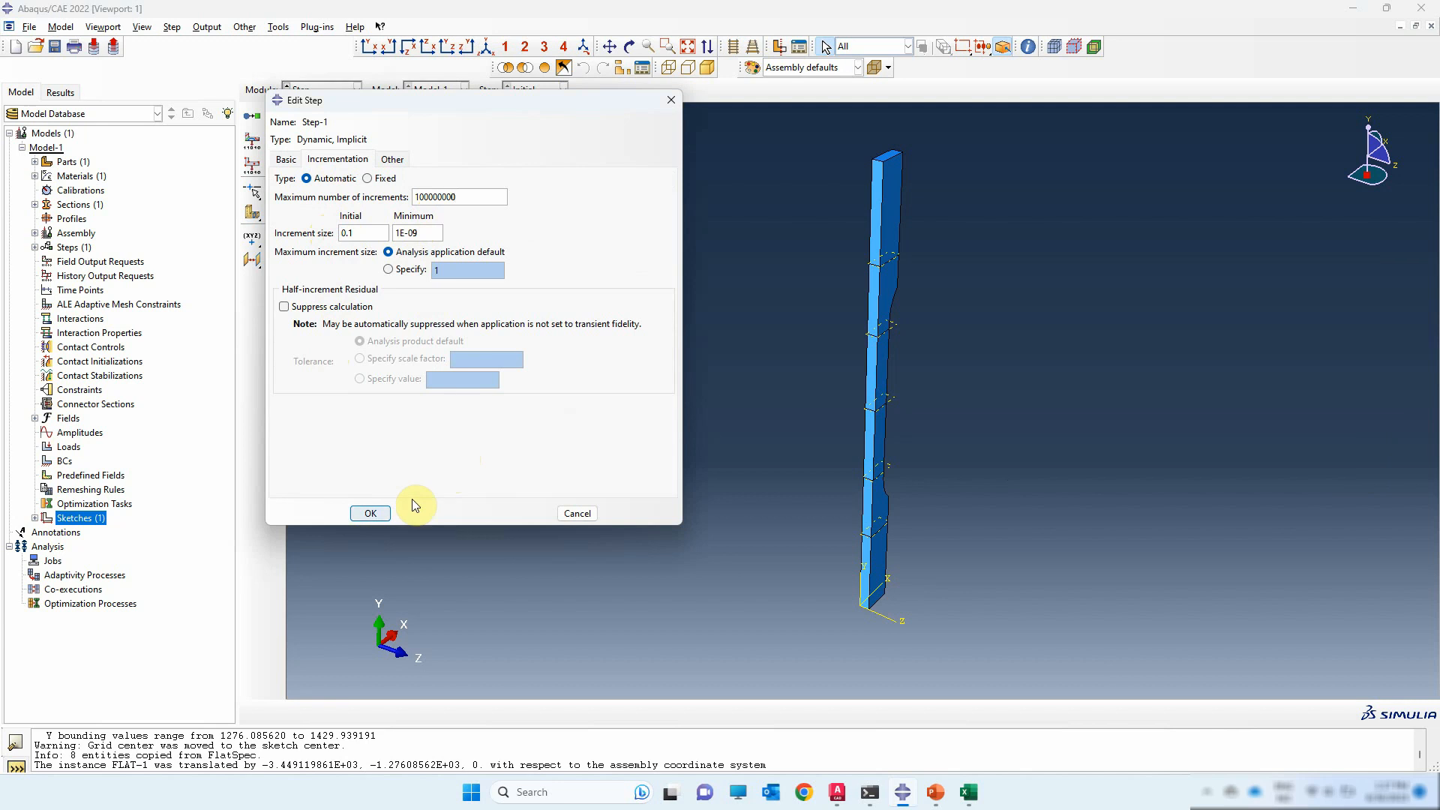
- Save the analysis step and set its default field output request to write results every 1 increment
left_click(379, 514)
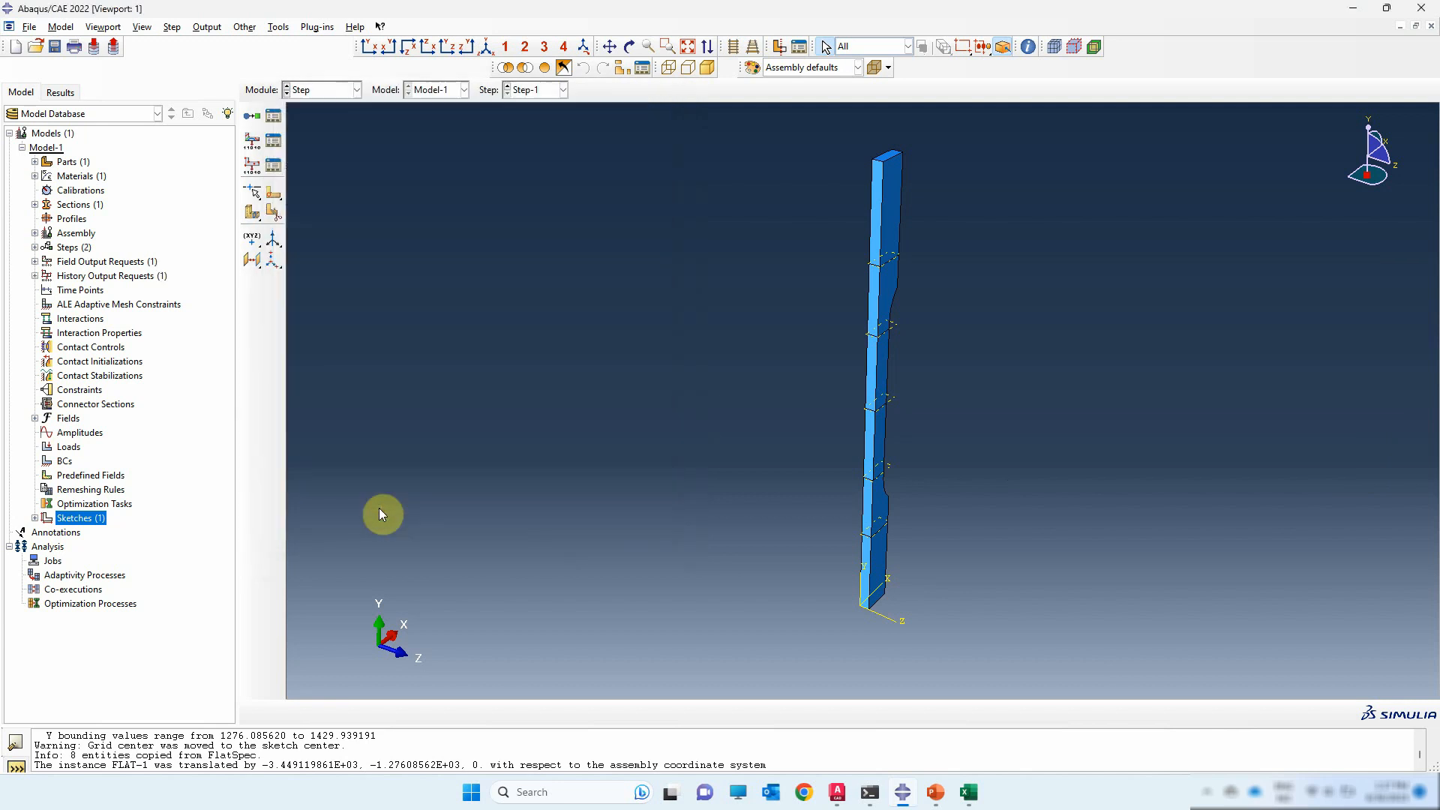
left_click(273, 141)
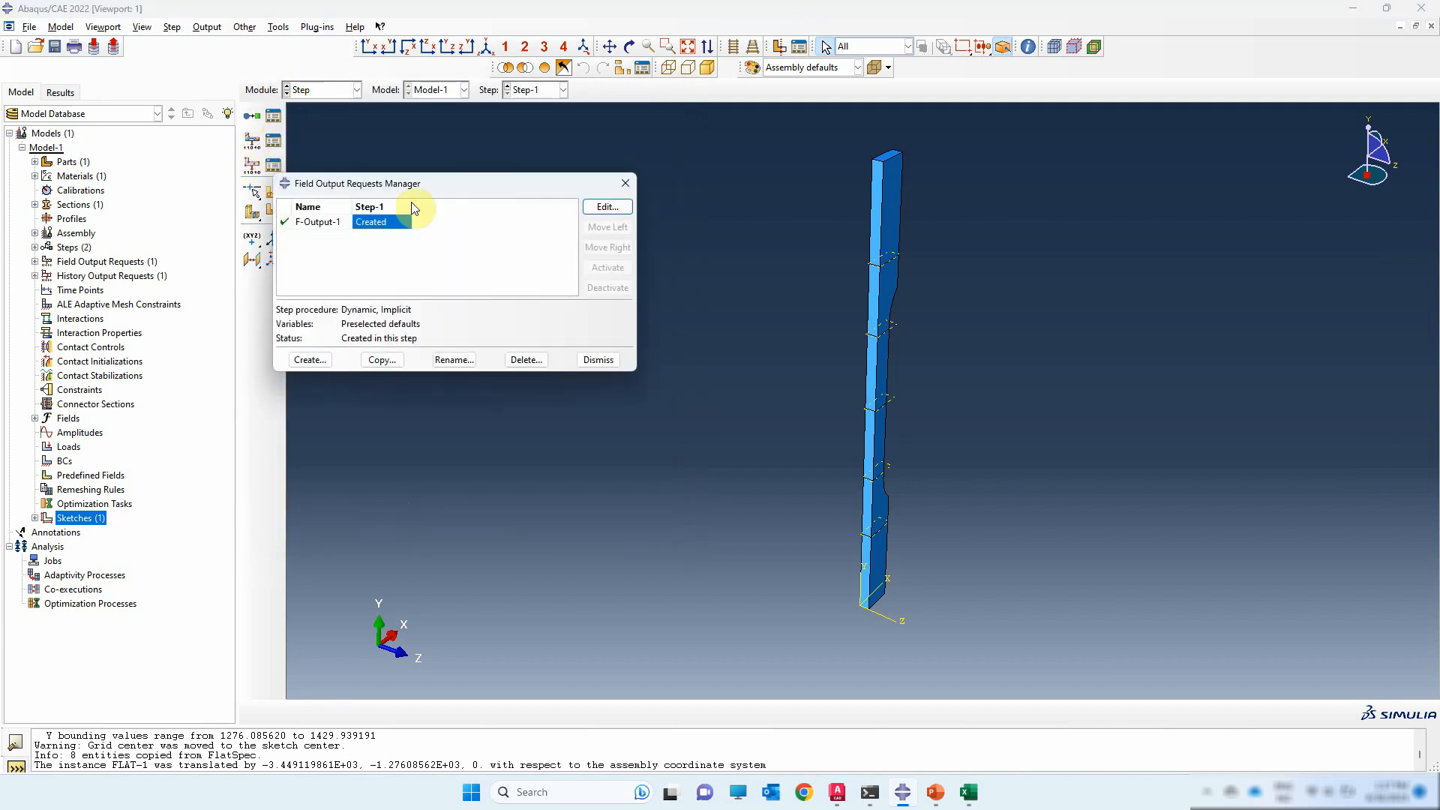
left_click(596, 209)
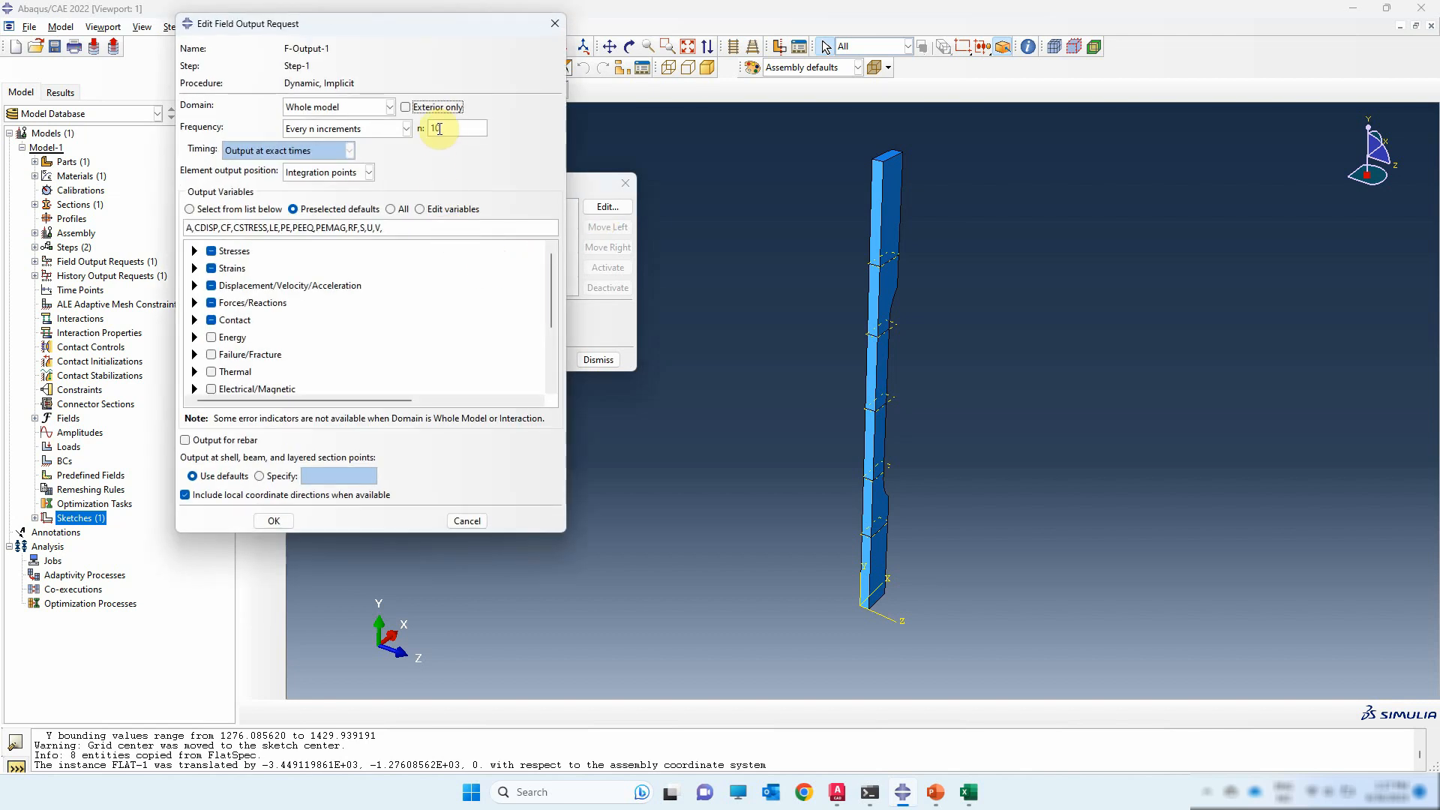
type("1")
left_click(275, 520)
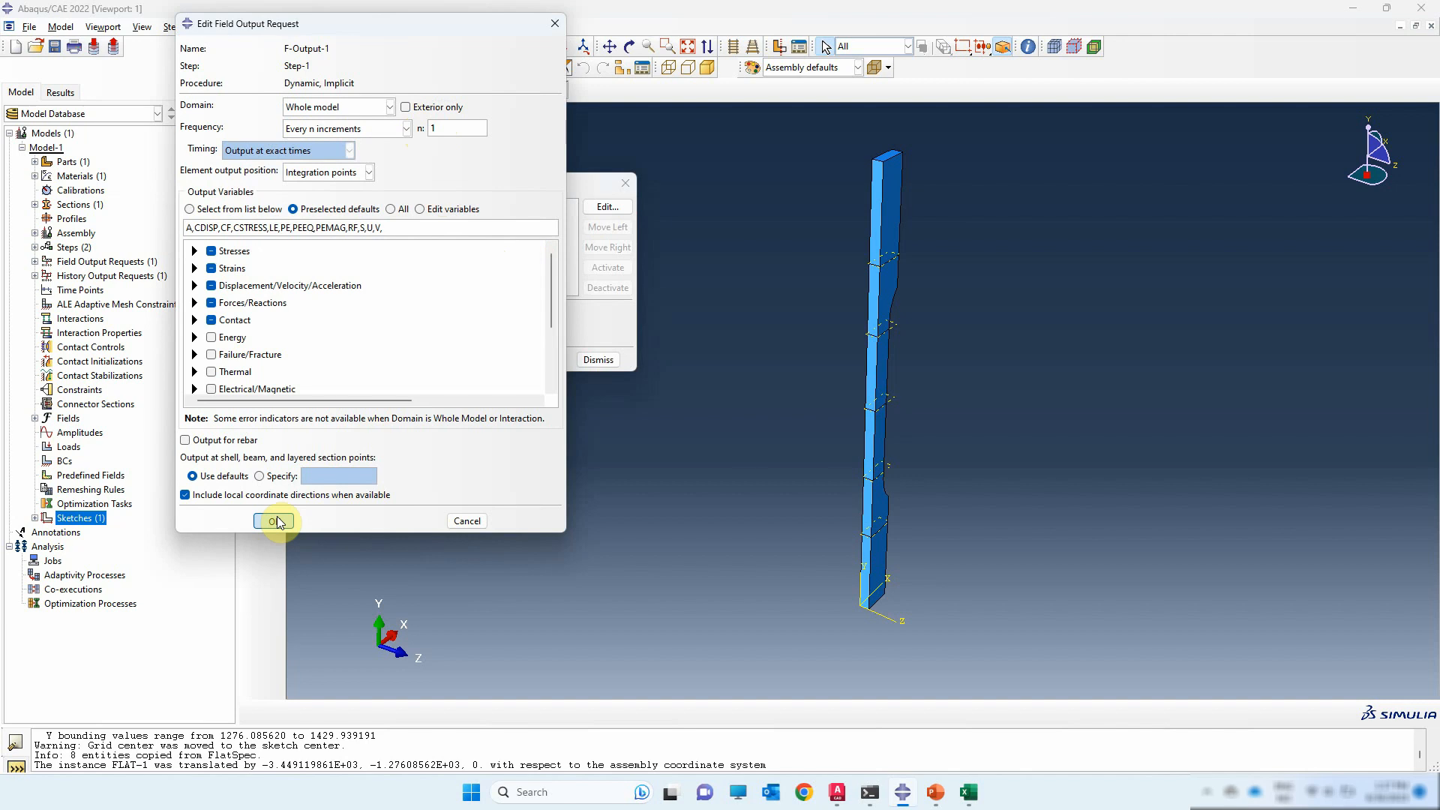
left_click(593, 358)
- In the Interaction module, create reference points at the specimen's lower corner on the origin and at the matching corner of the upper end
left_click(321, 90)
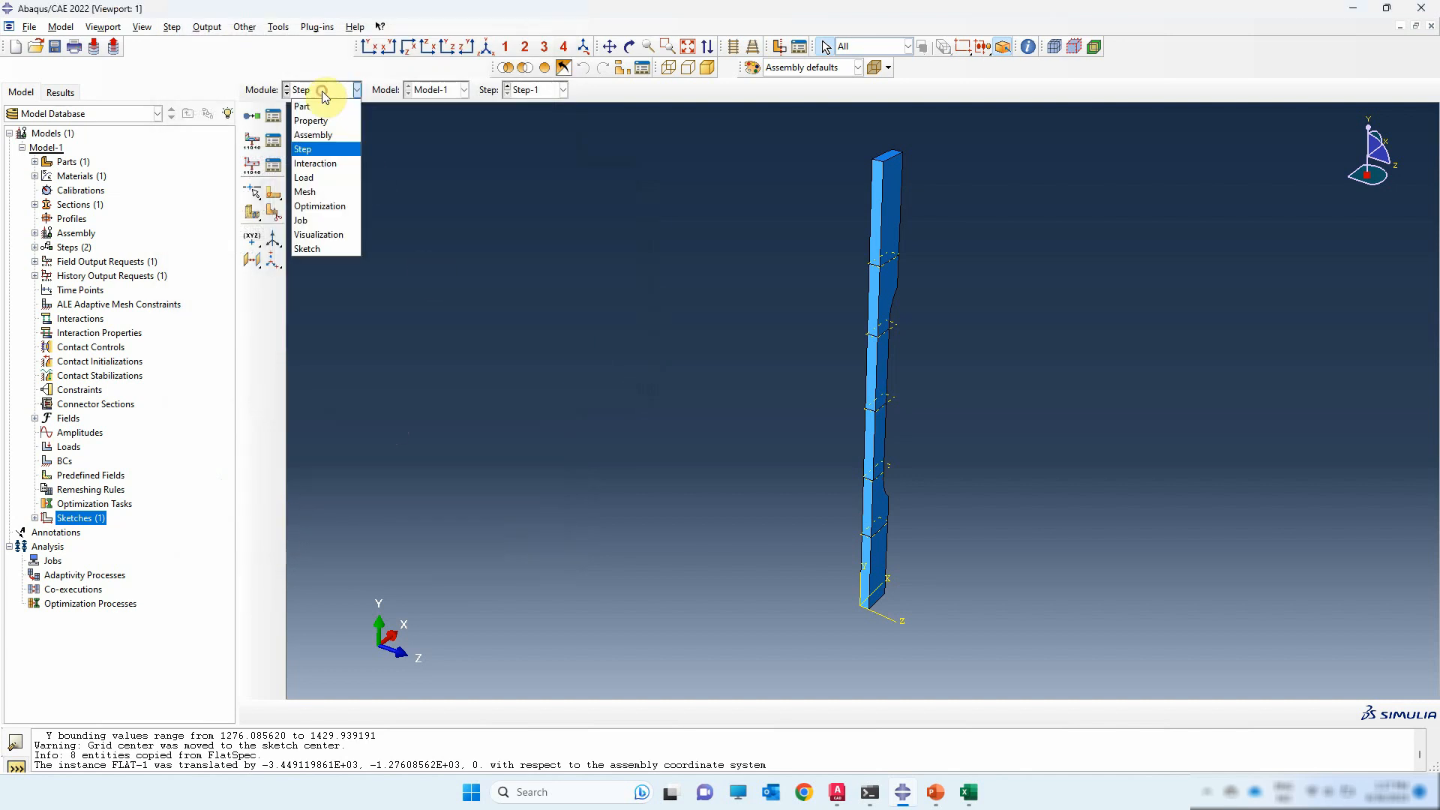
left_click(328, 171)
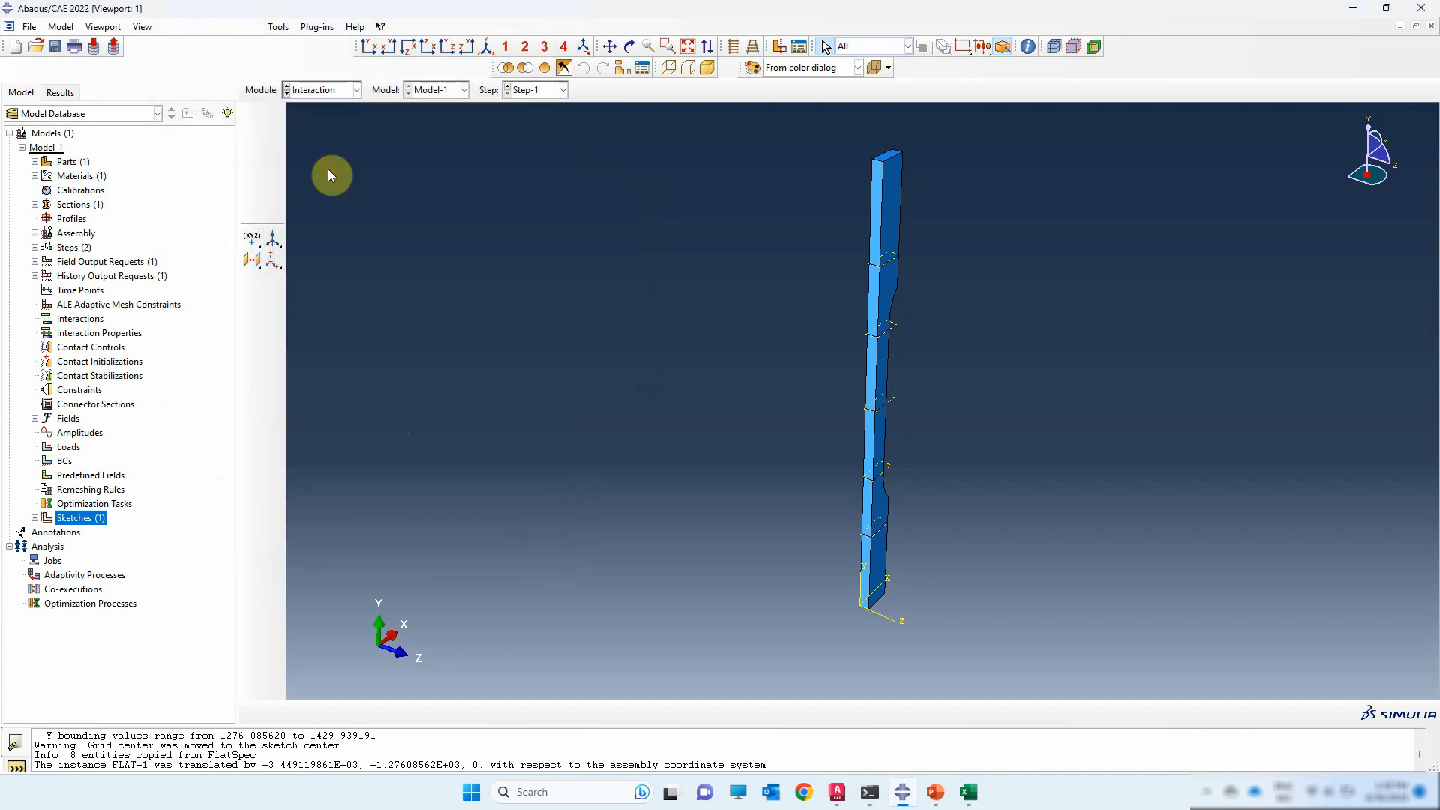
left_click(483, 48)
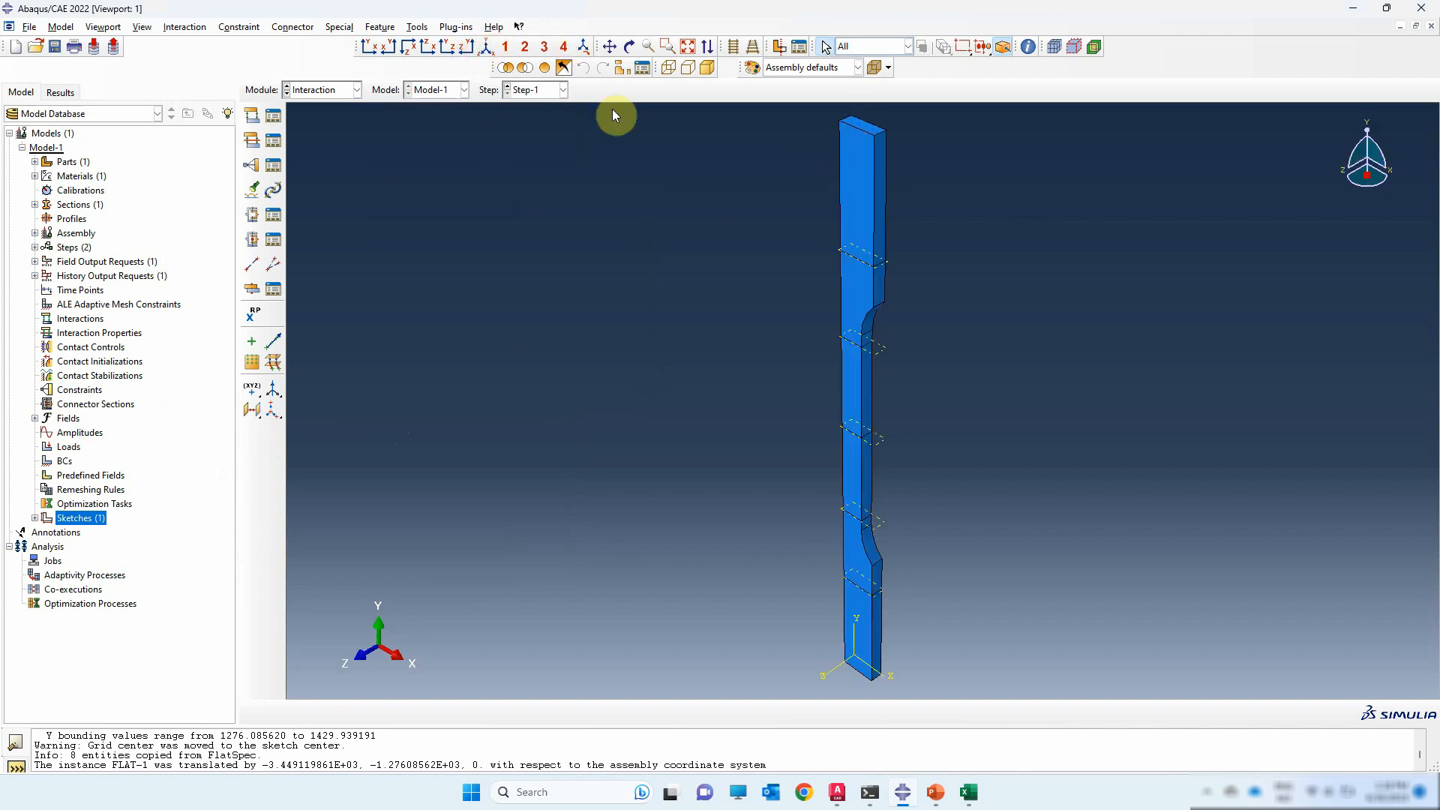
left_click(257, 316)
scroll(848, 118, "up", 2)
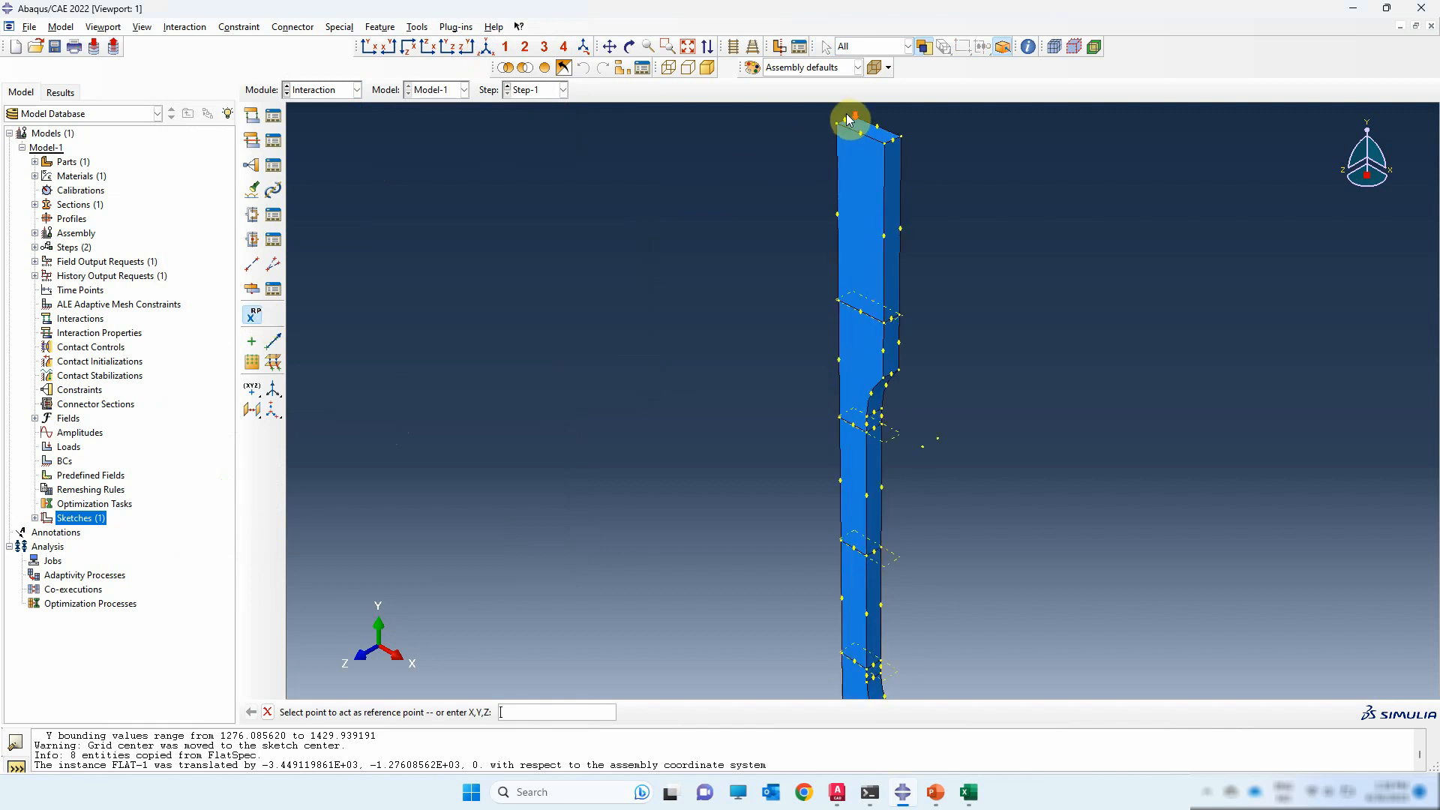
left_click(630, 46)
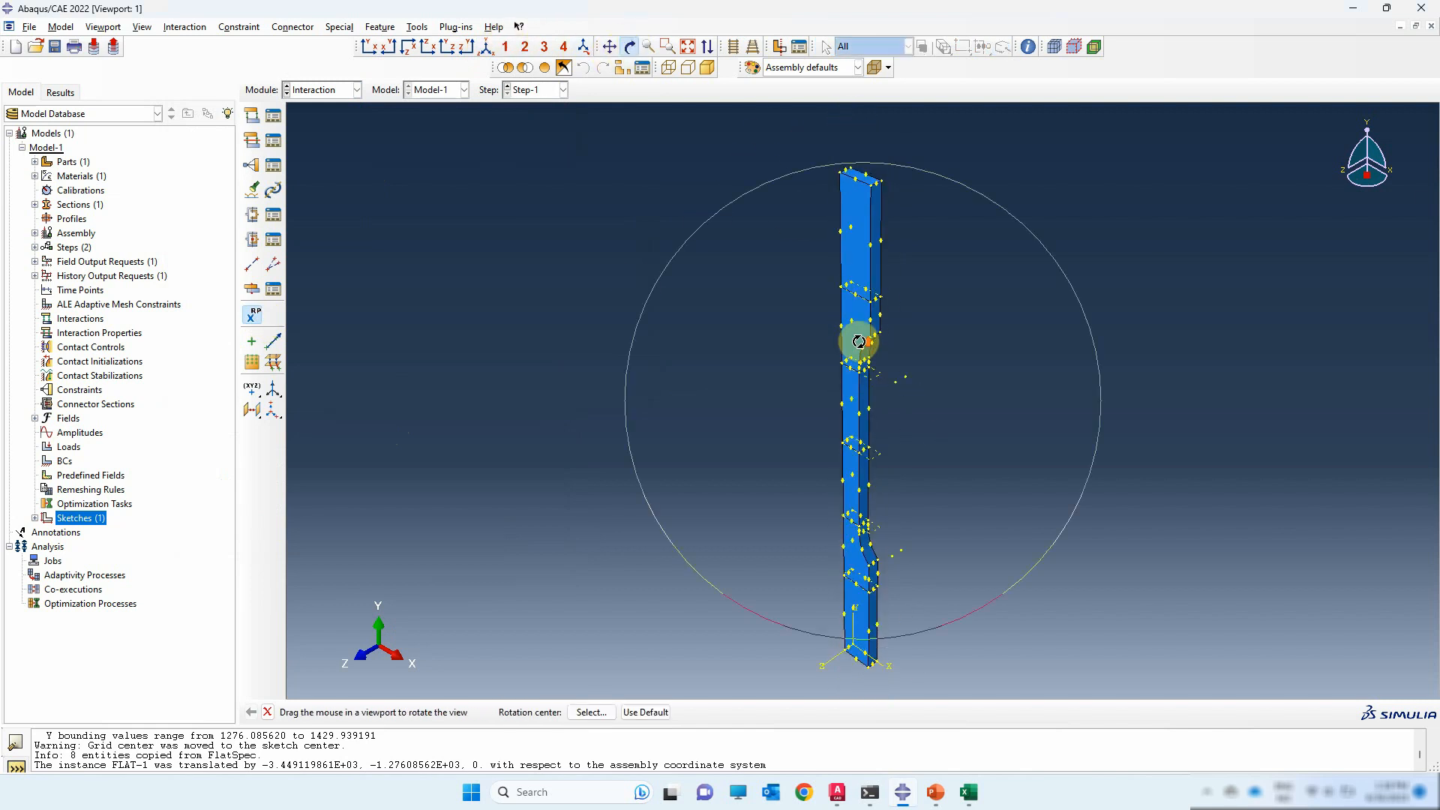
scroll(856, 465, "down", 2)
left_click_drag(855, 466, 862, 596)
key("Escape")
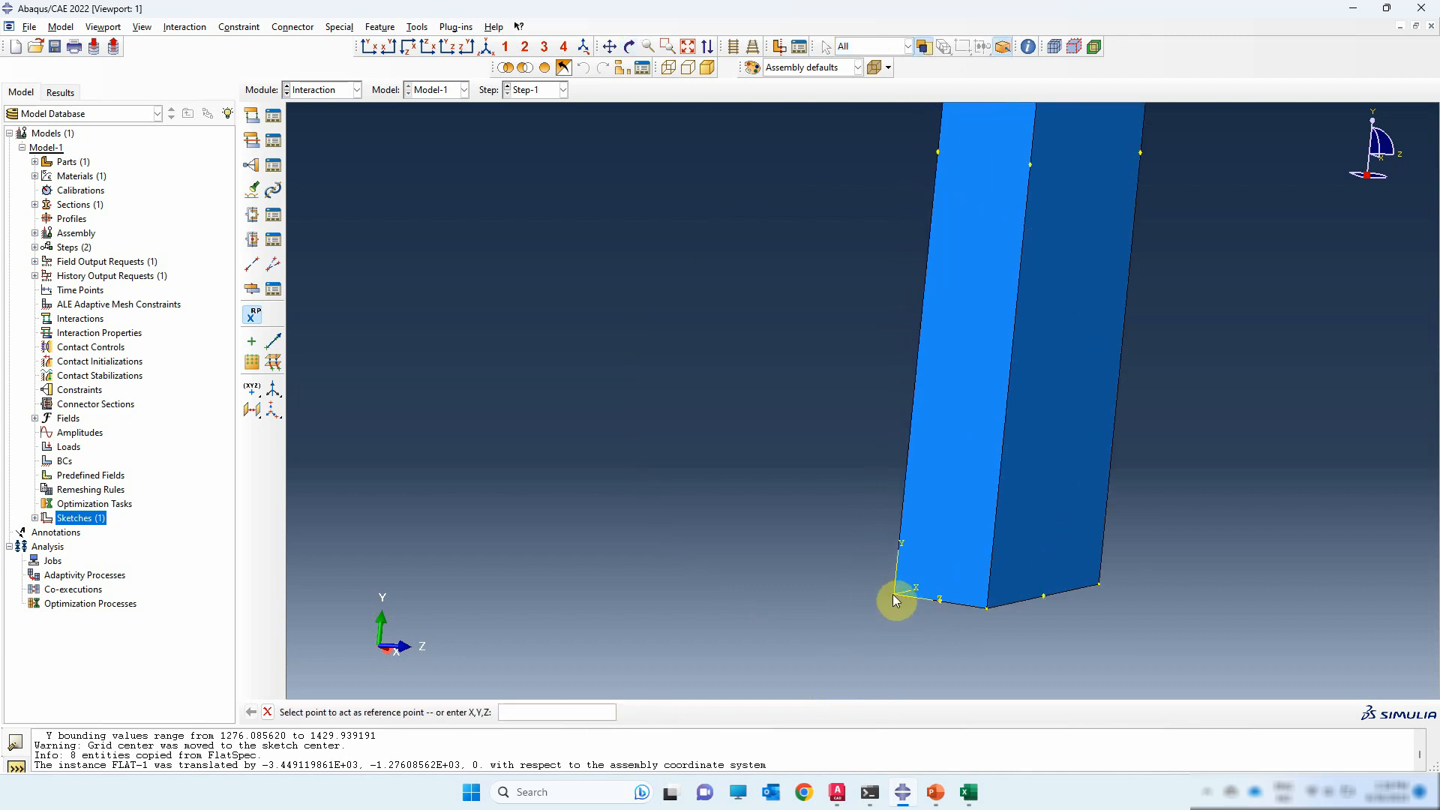
scroll(821, 611, "down", 5)
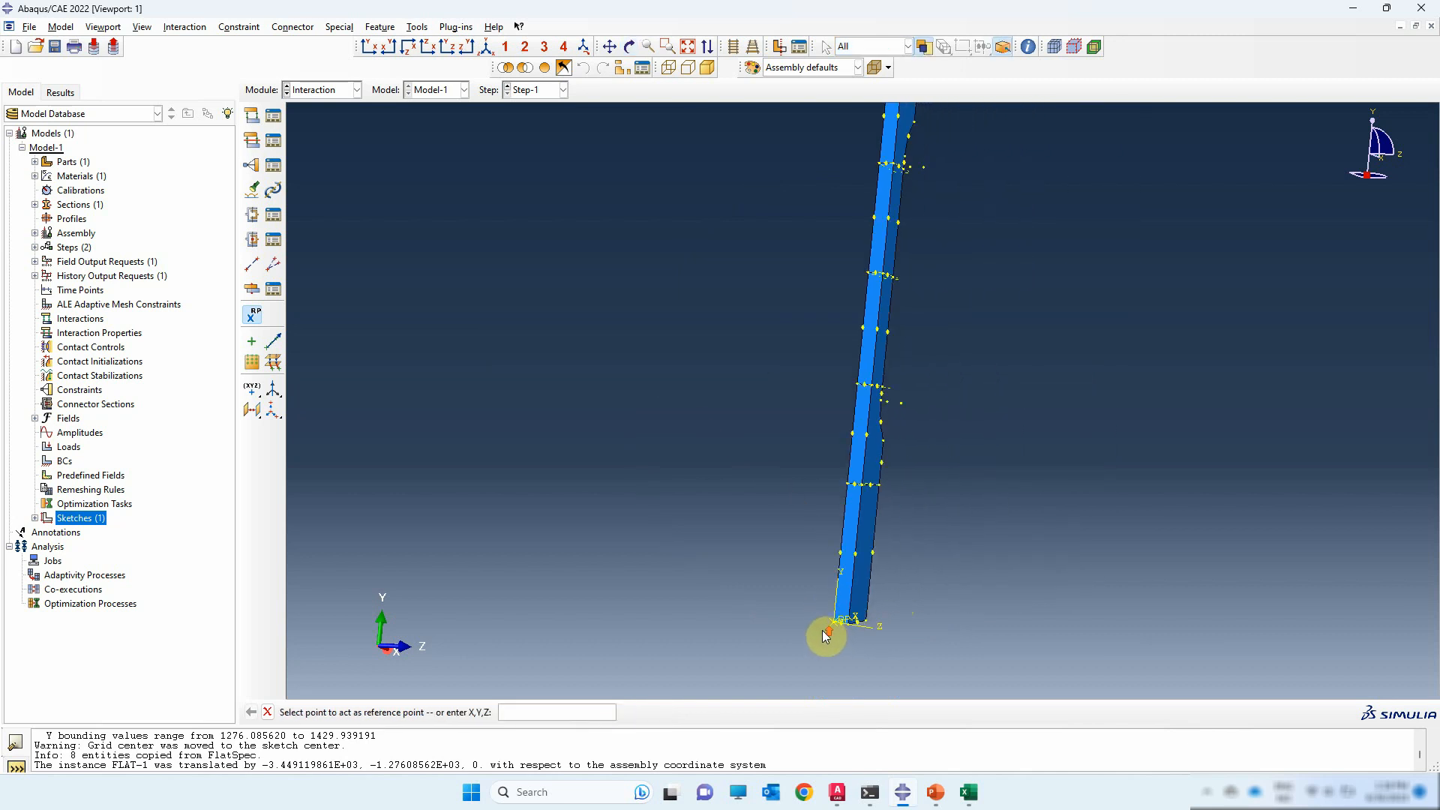
scroll(865, 222, "up", 5)
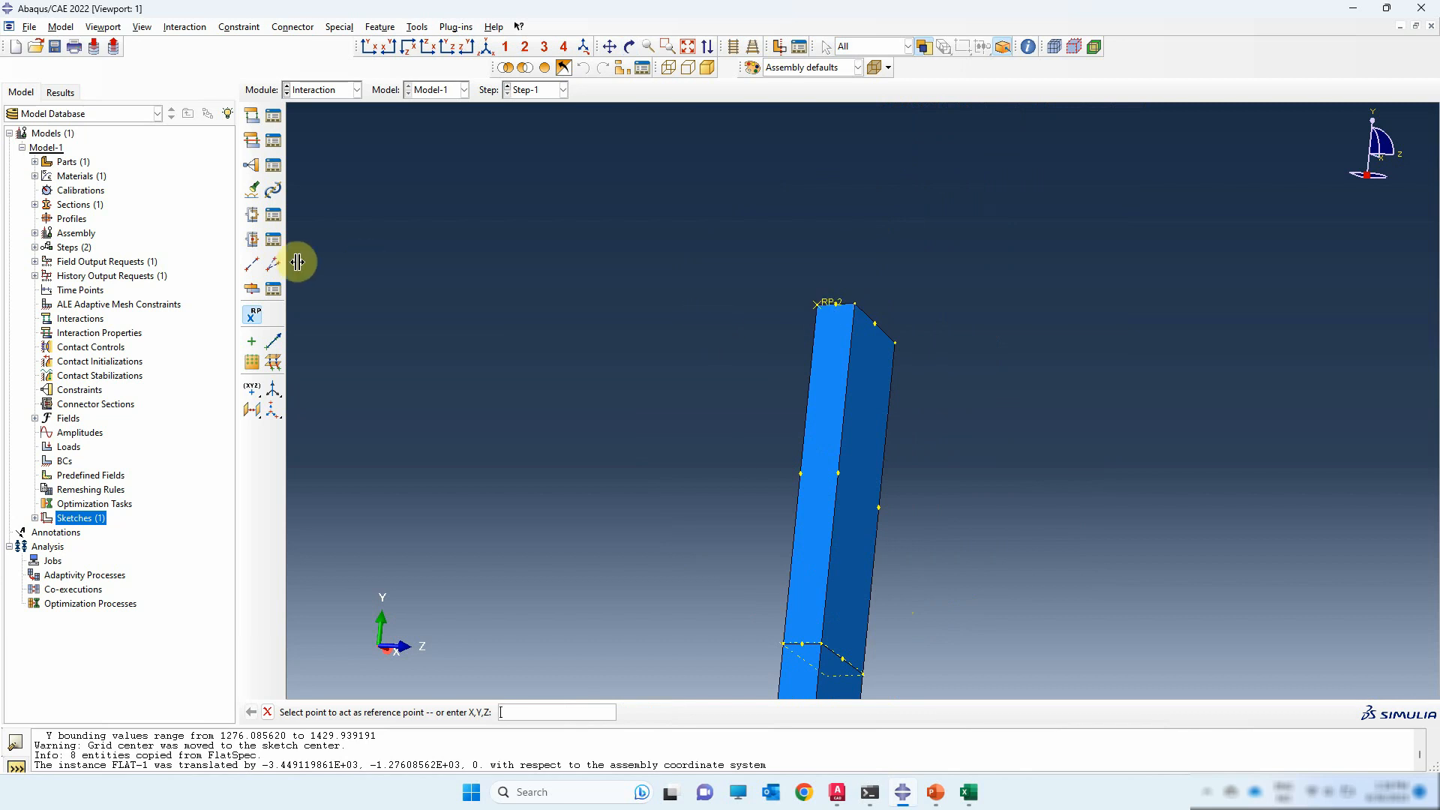
- Create a Rigid body constraint with the default name and assign the lower reference point to it
left_click(254, 168)
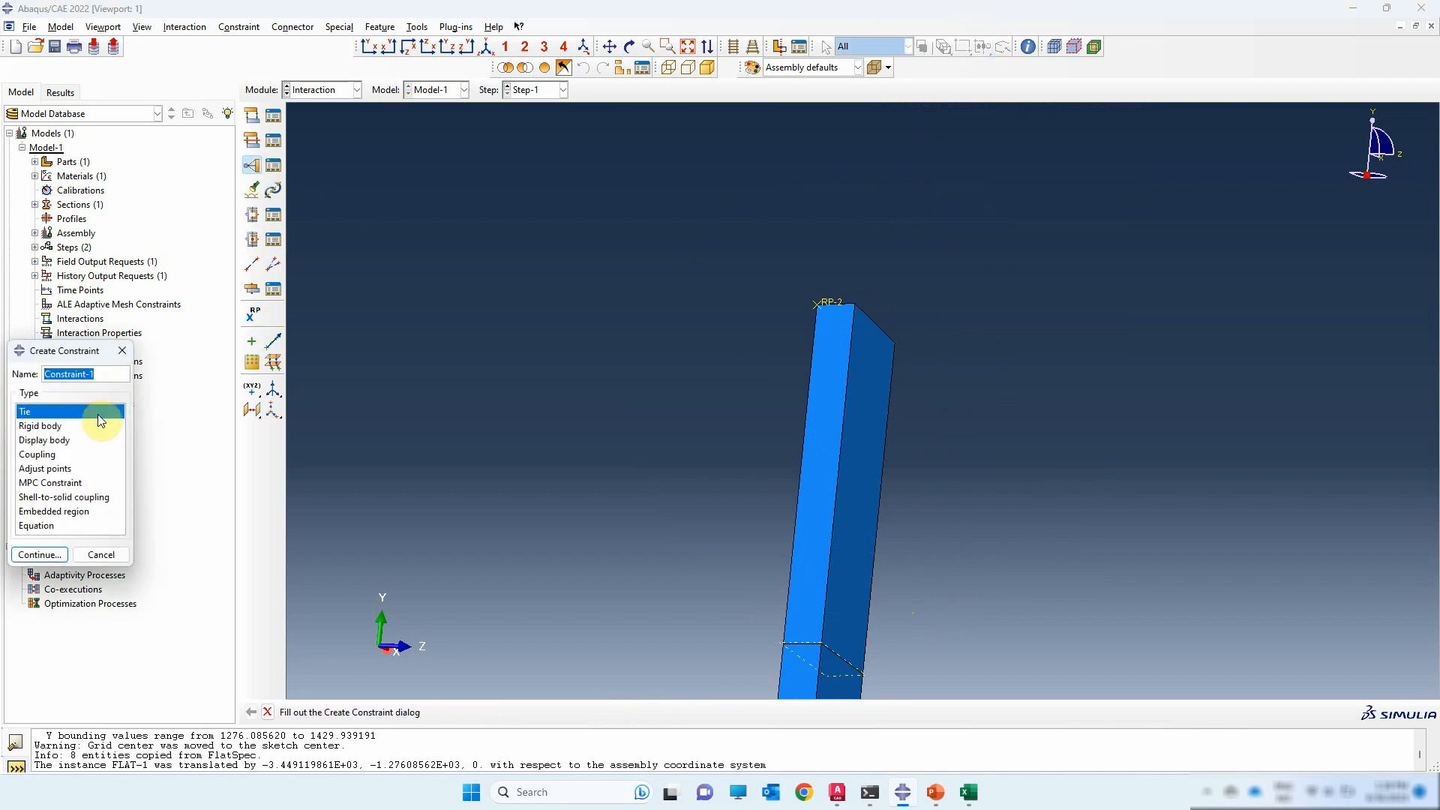
left_click(52, 429)
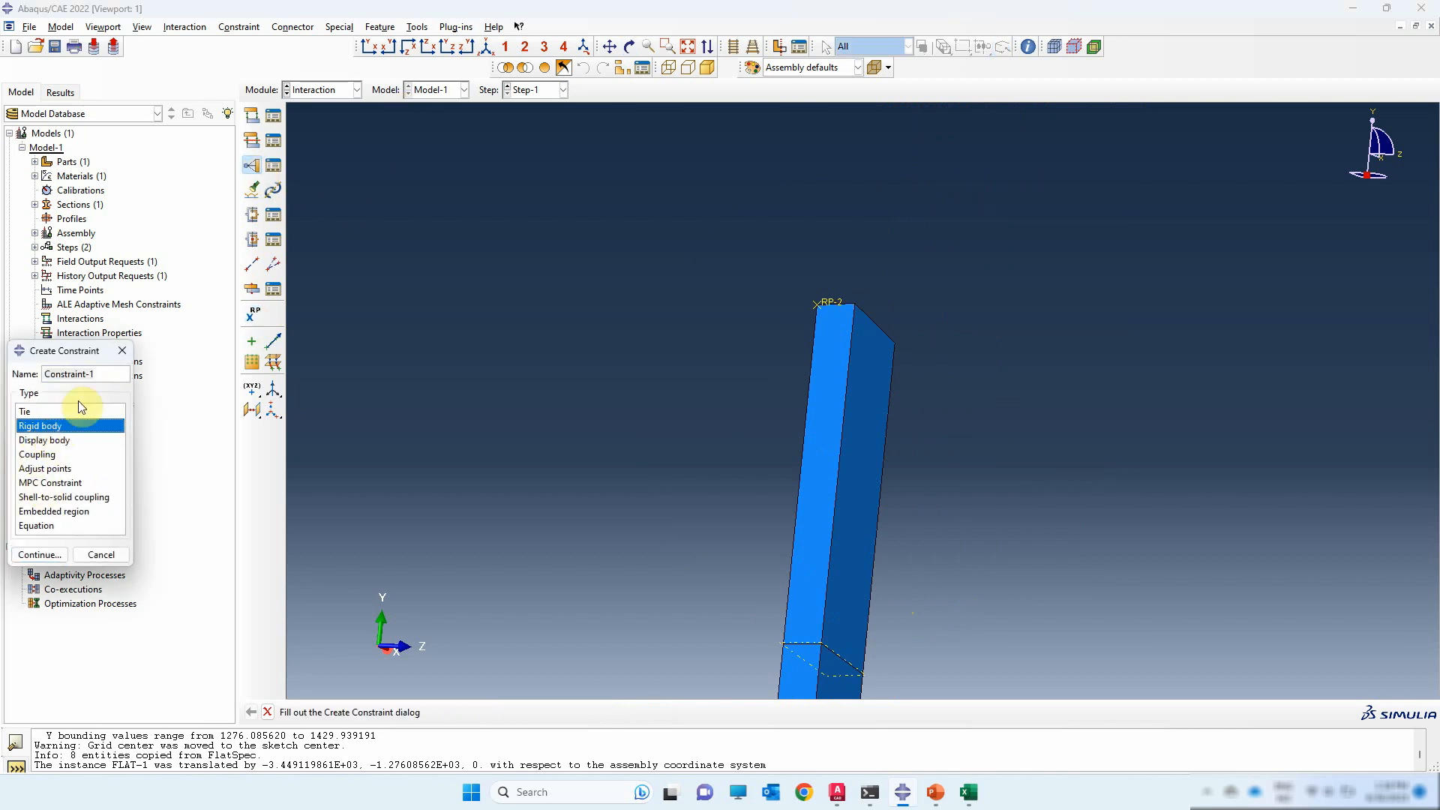
left_click(41, 555)
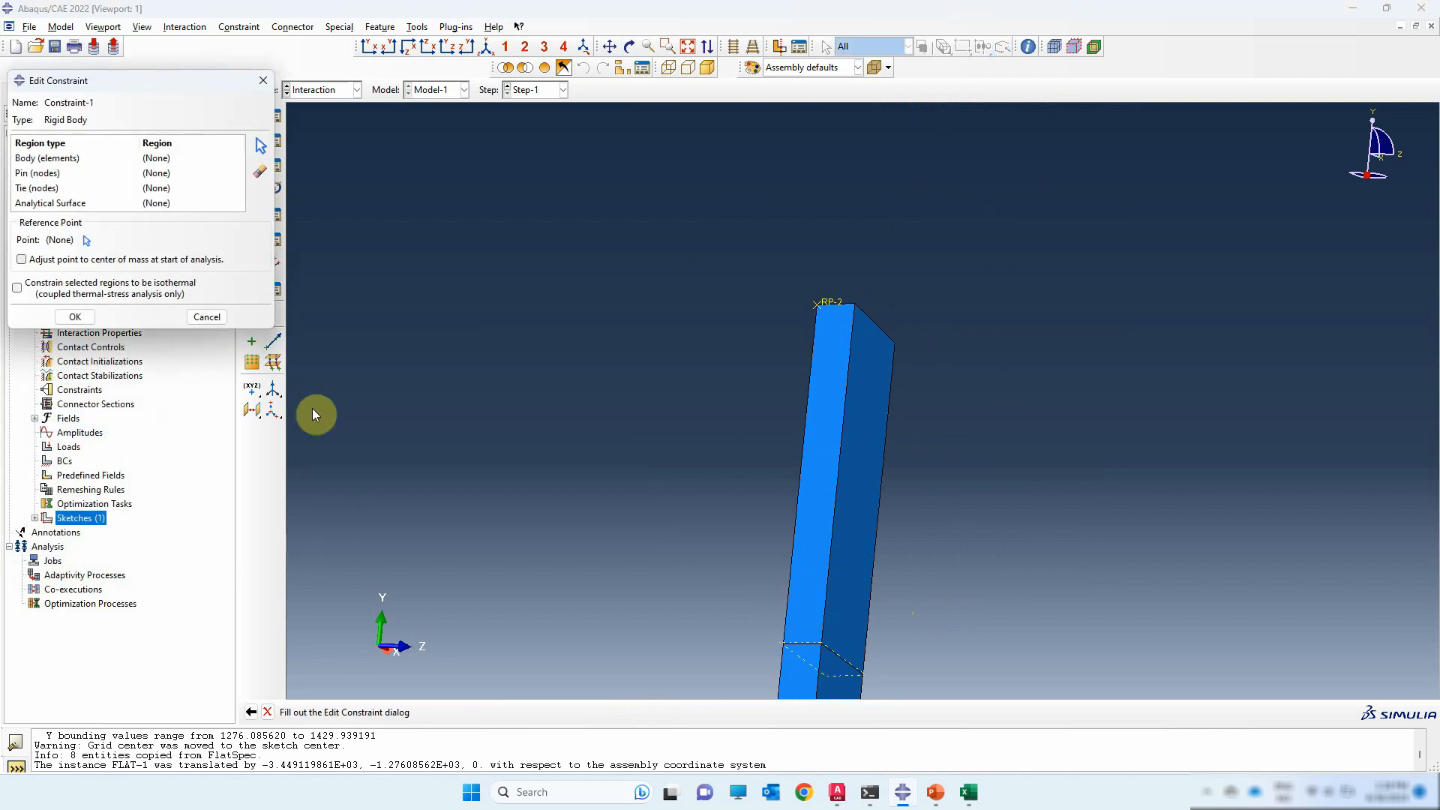
left_click(84, 240)
scroll(624, 271, "down", 5)
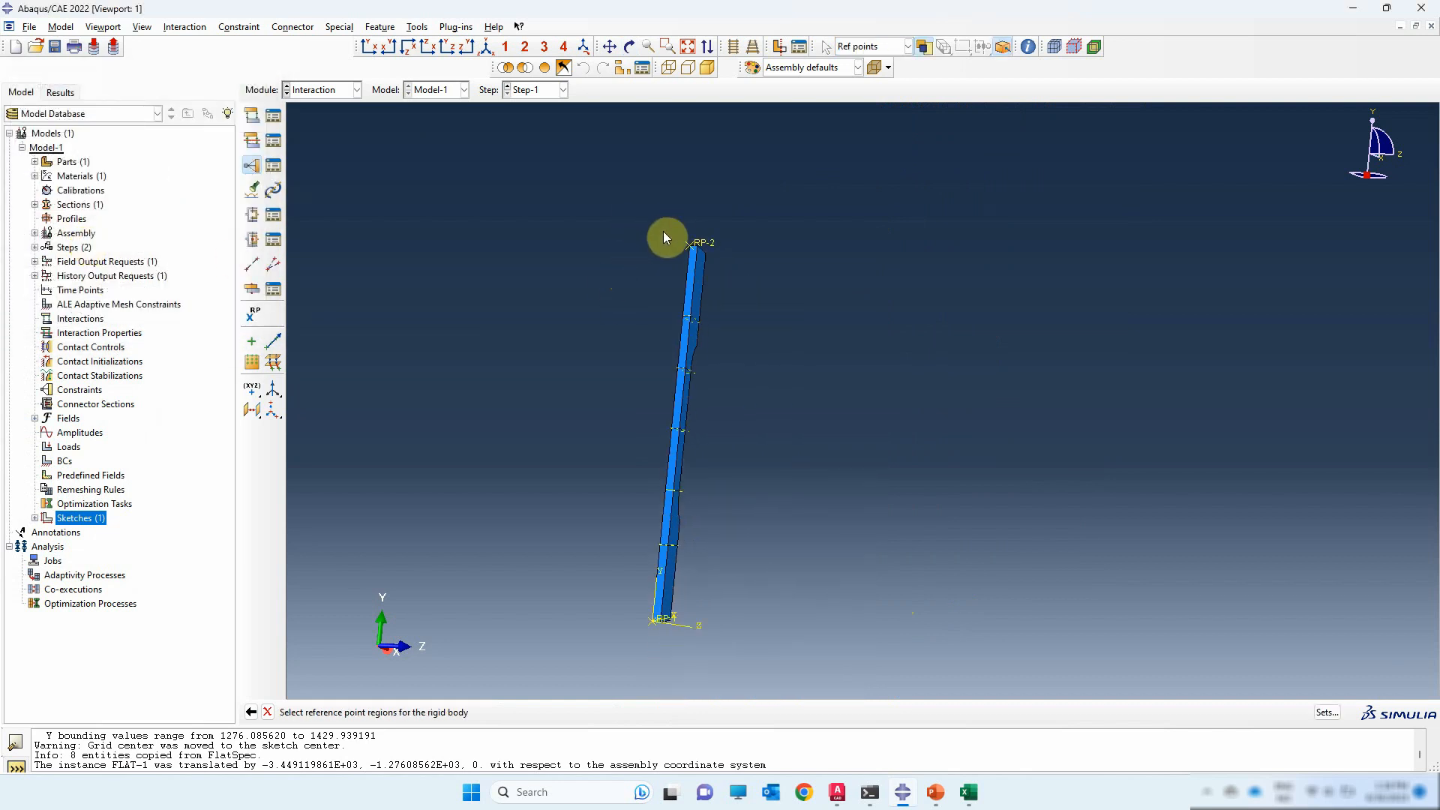
scroll(652, 641, "up", 4)
left_click(638, 620)
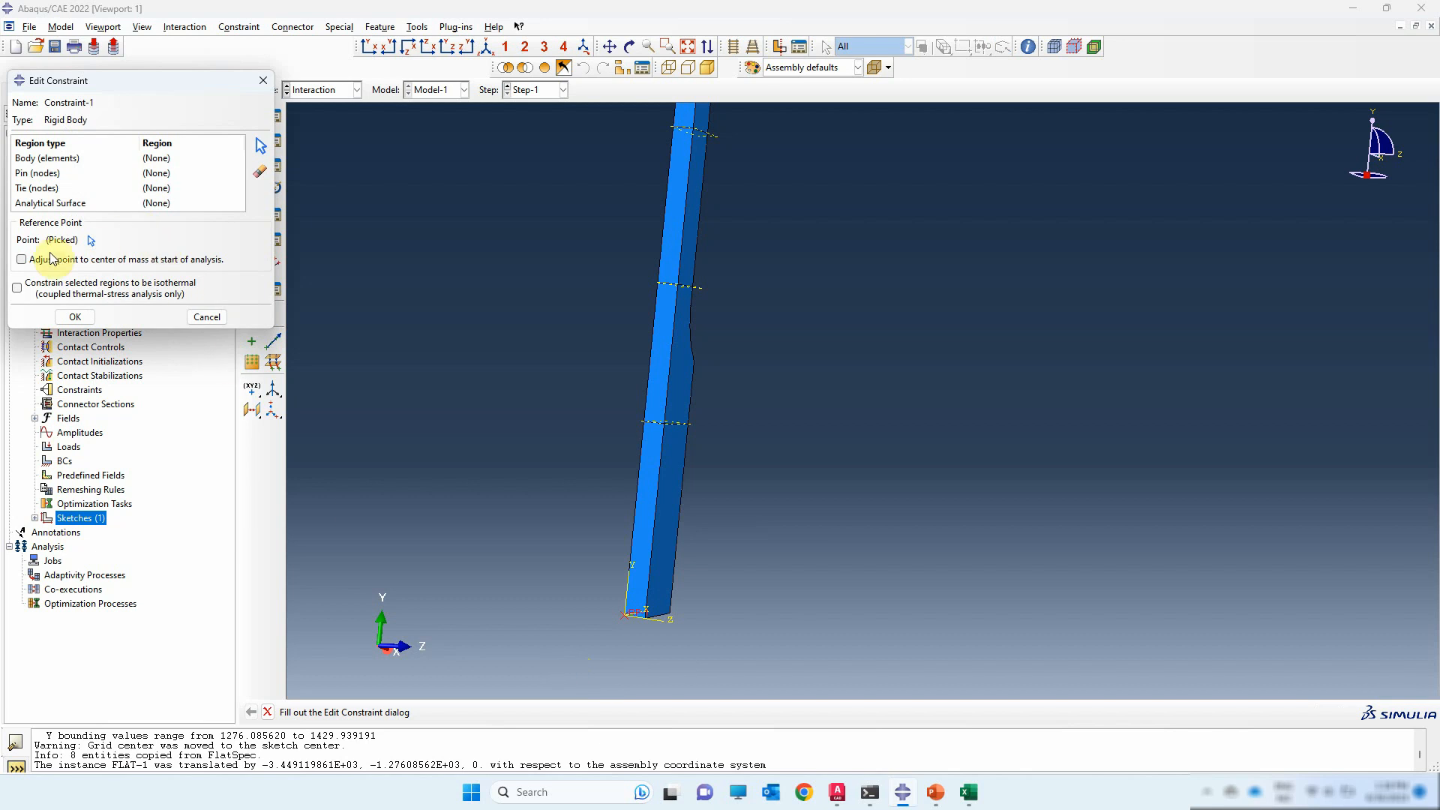
- Set the constraint's Tie (nodes) region to the lower grip's wide outer face, narrow outer side and end face, excluding the symmetry faces
left_click(58, 189)
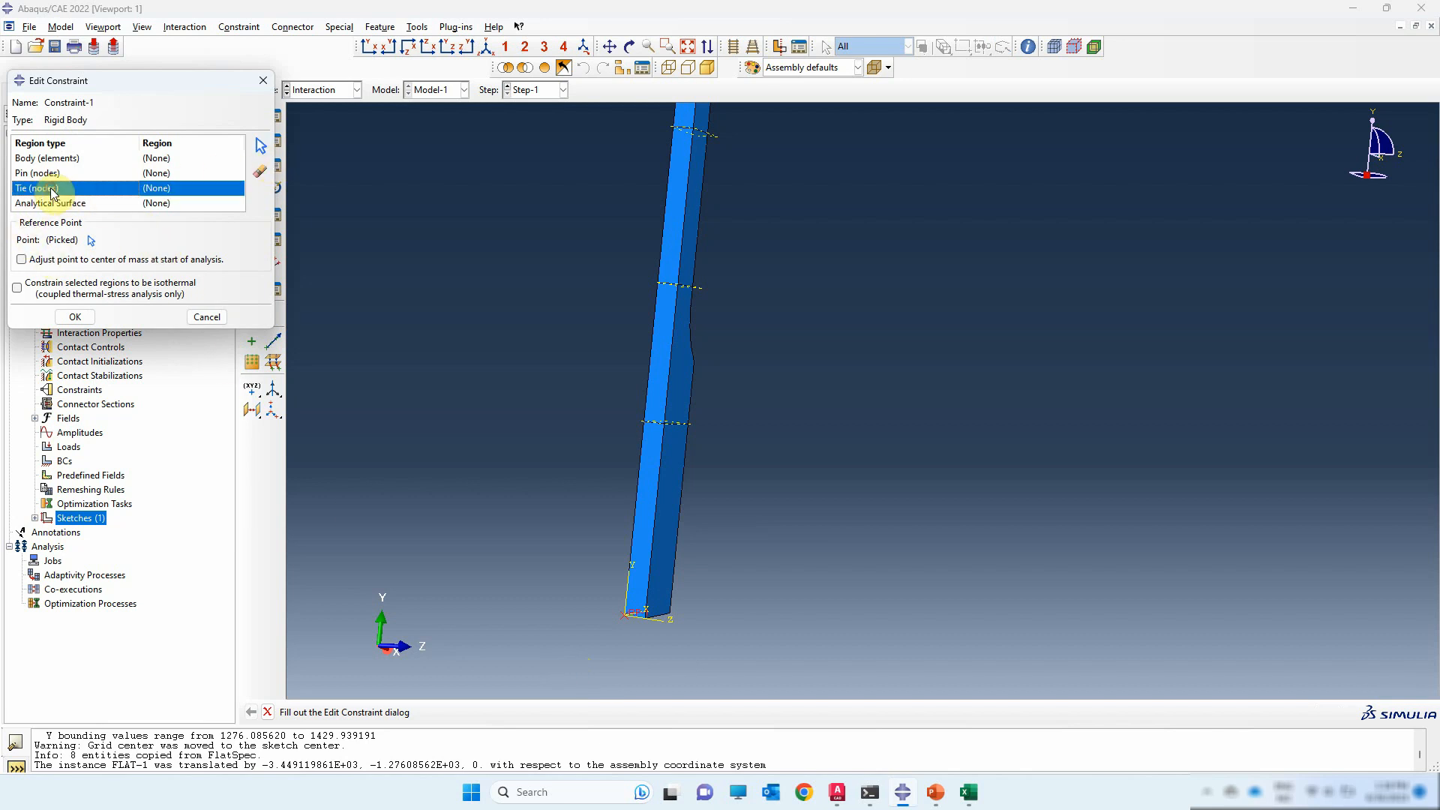
left_click(260, 146)
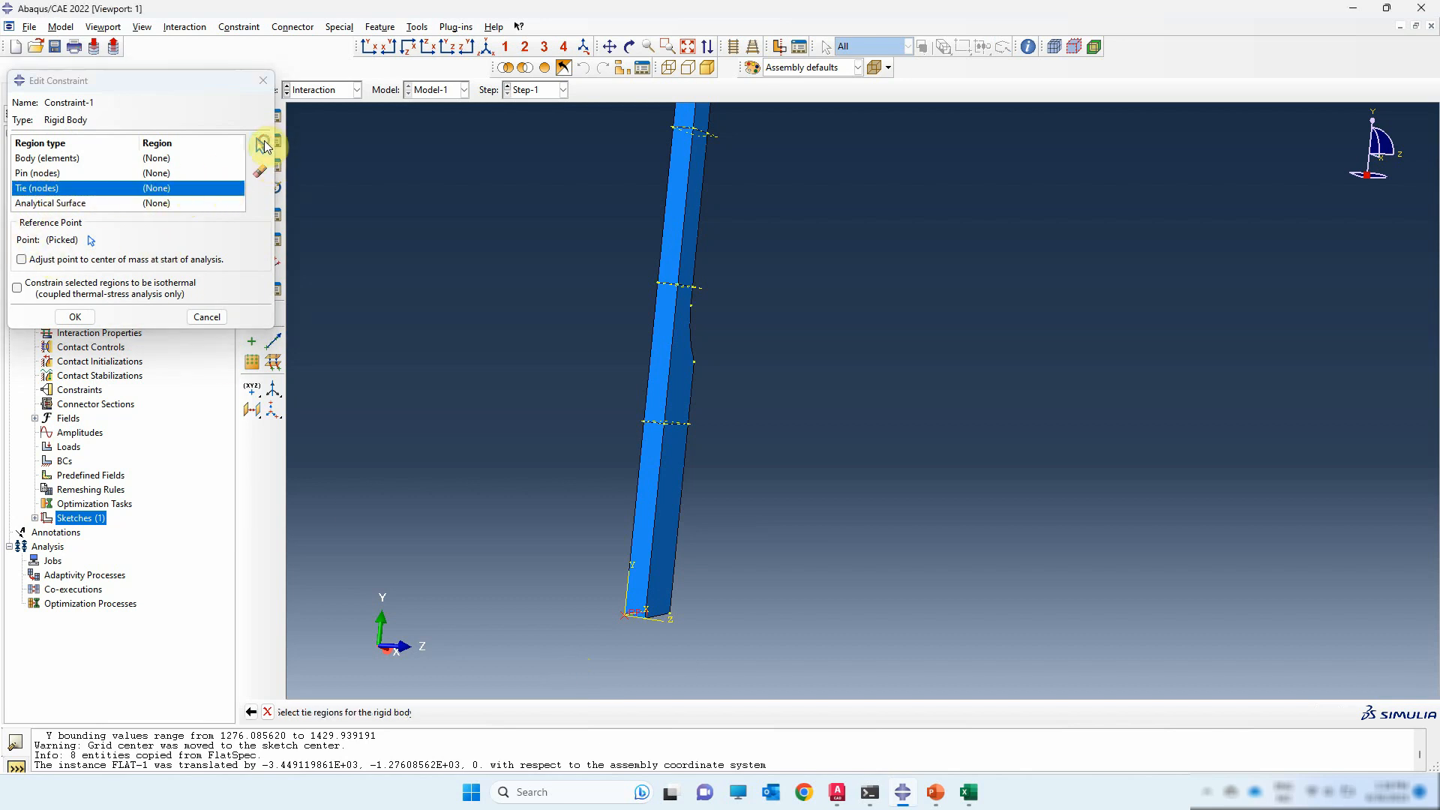
left_click(660, 573)
left_click(632, 48)
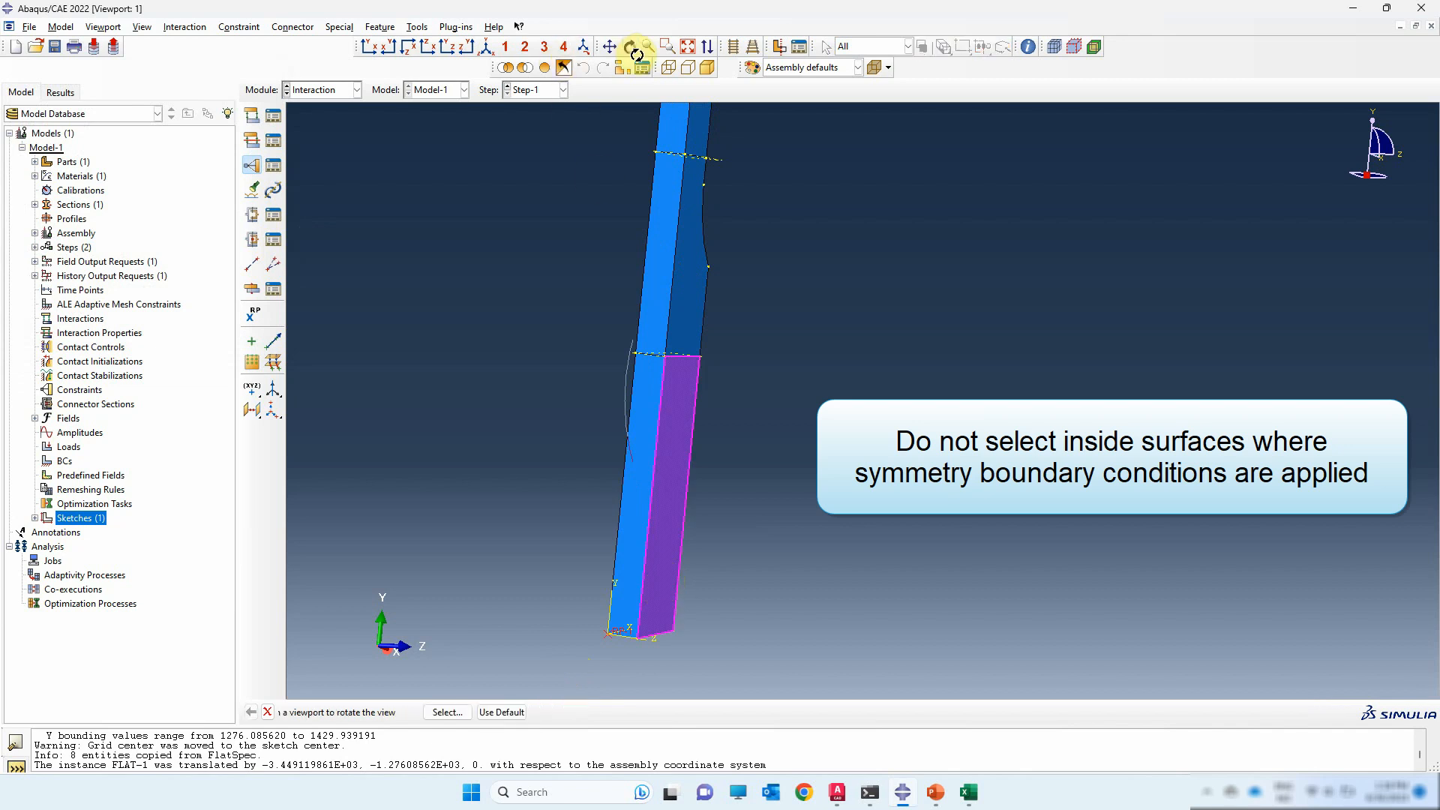
left_click_drag(837, 339, 825, 412)
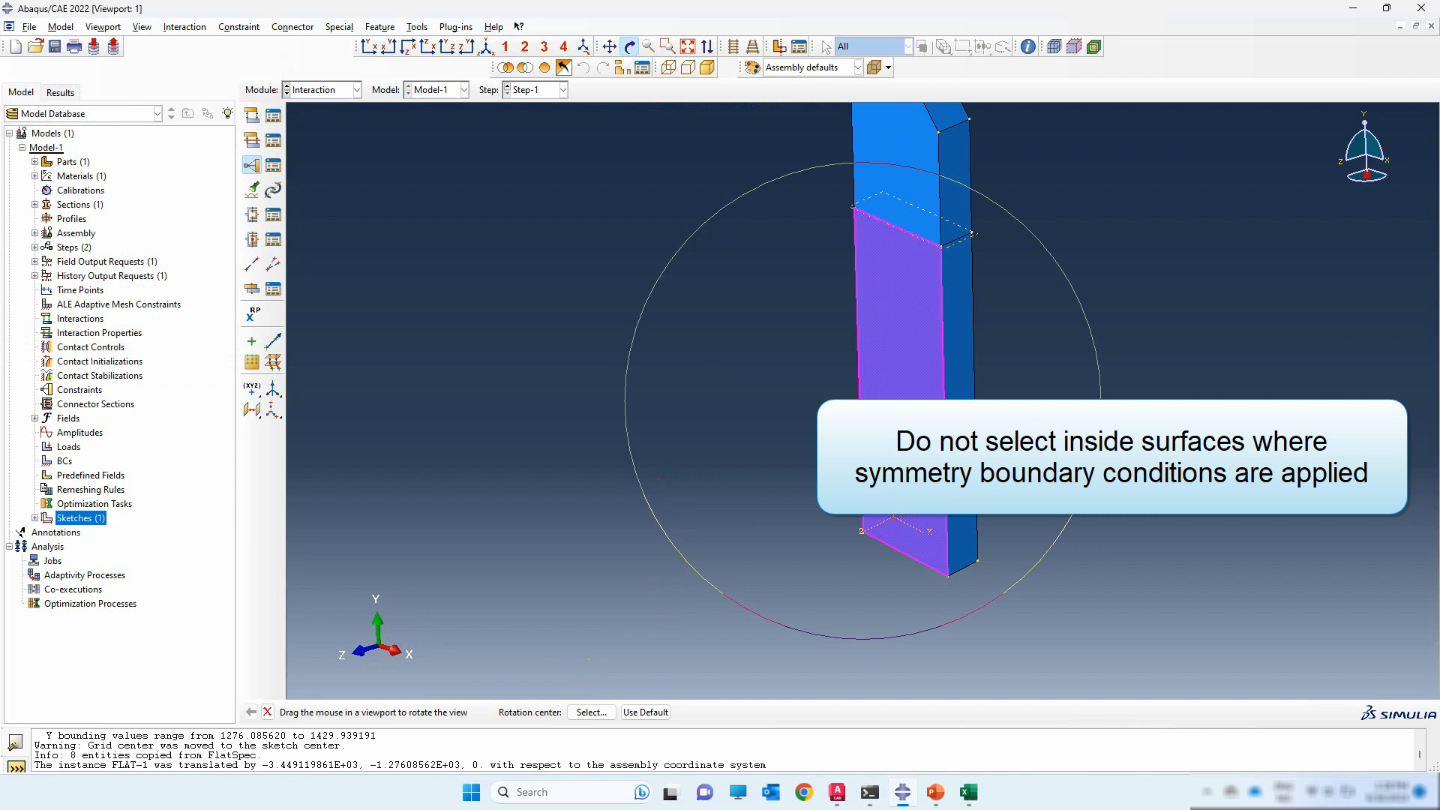
key("Escape")
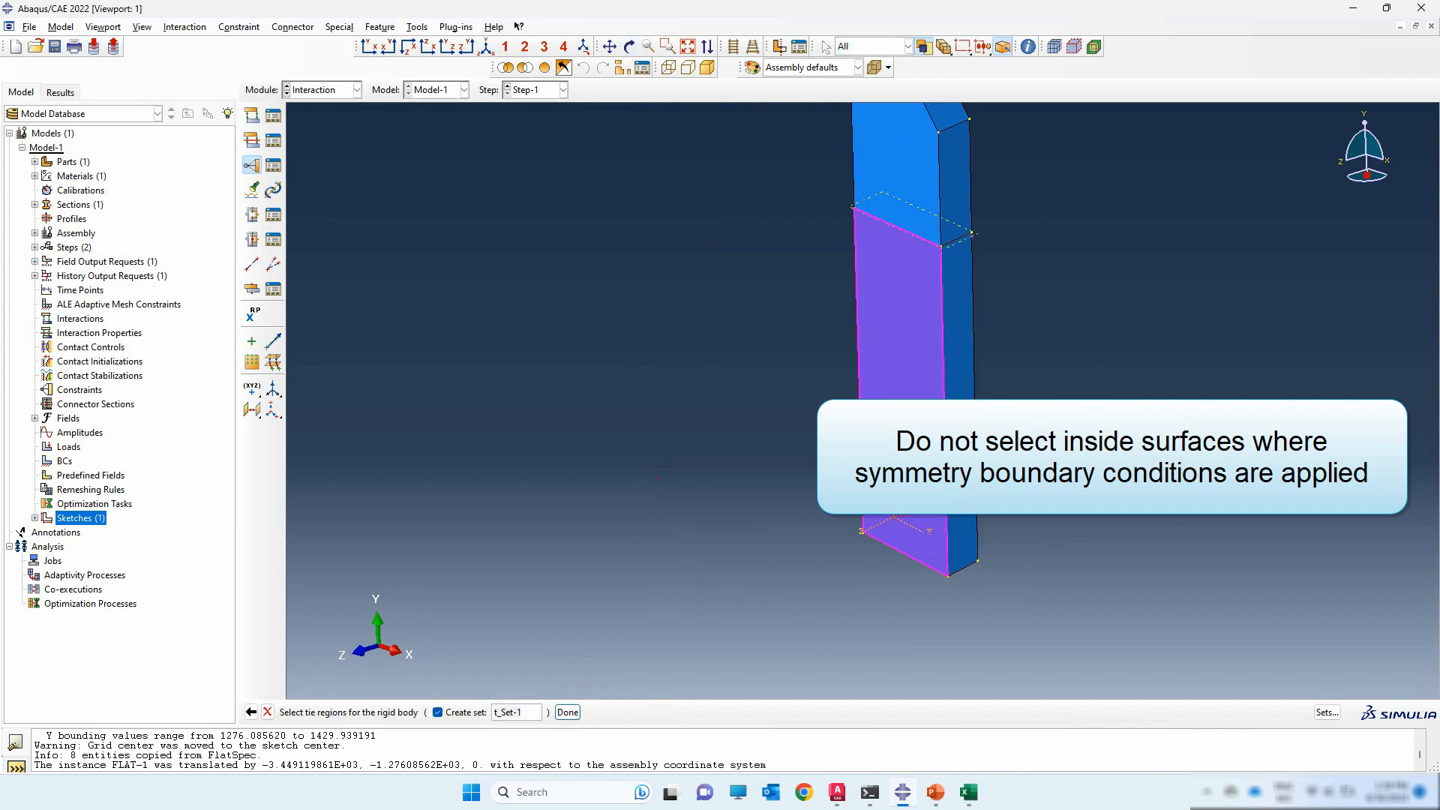
left_click(961, 450, "shift")
left_click(630, 46)
left_click_drag(820, 232, 939, 529)
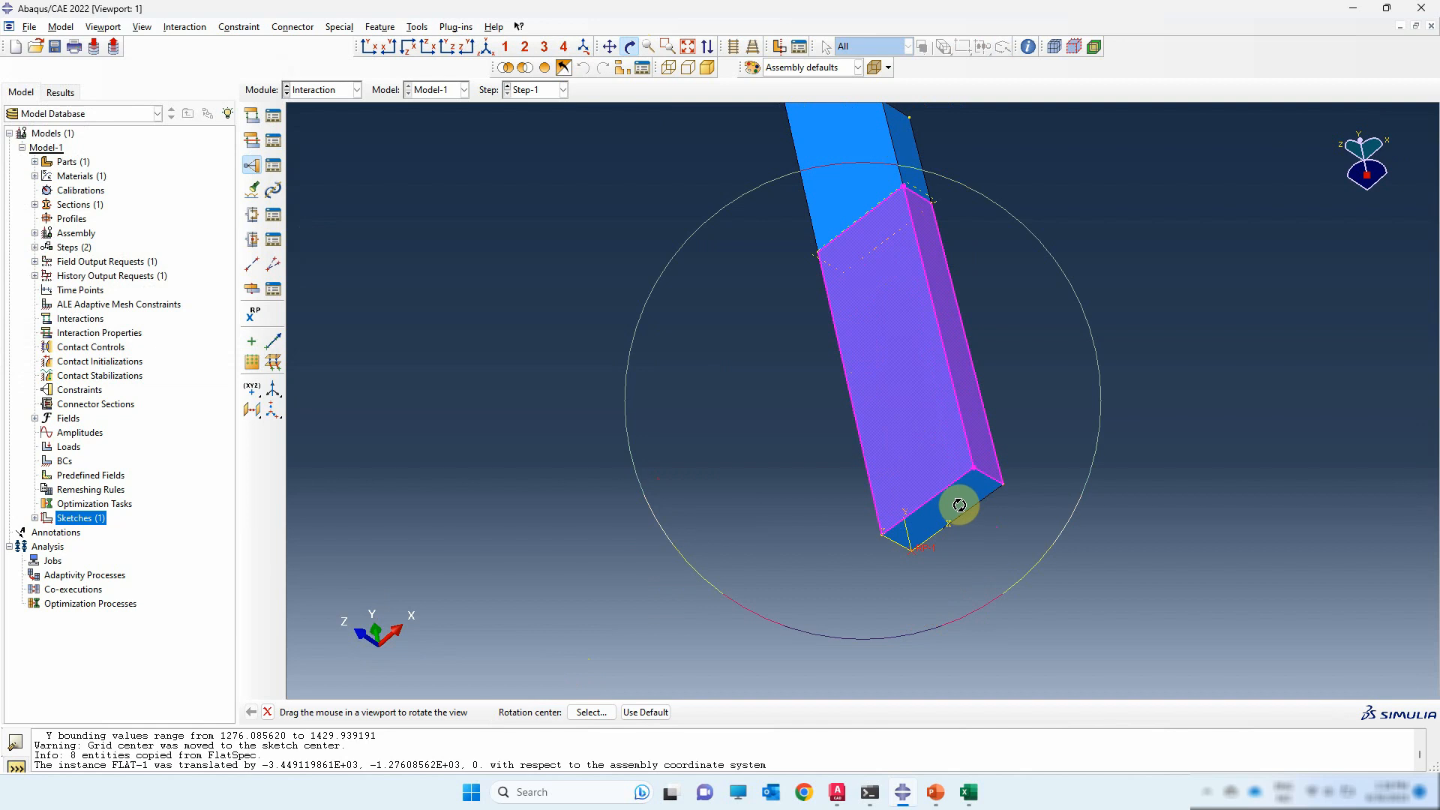
key("Escape")
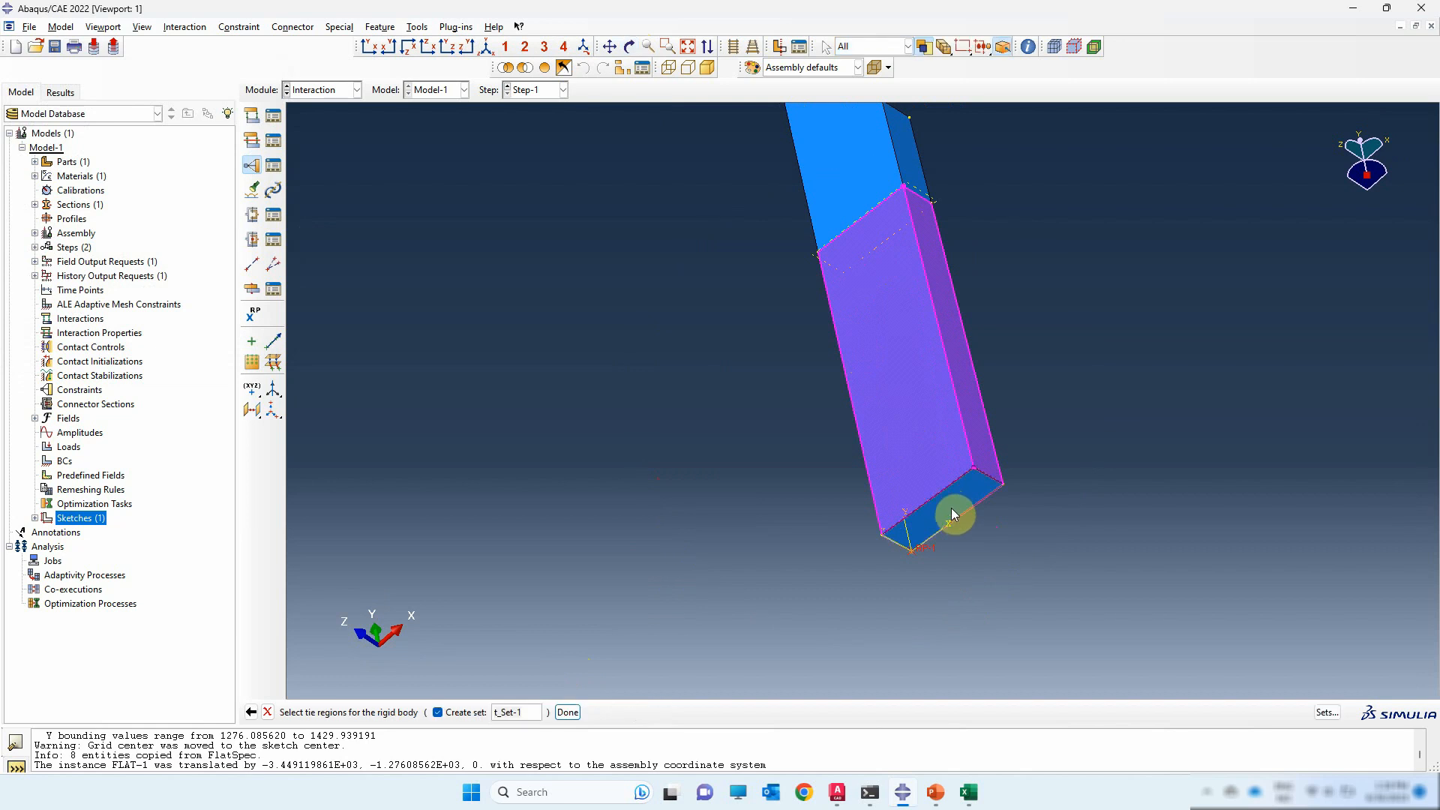
left_click(568, 713)
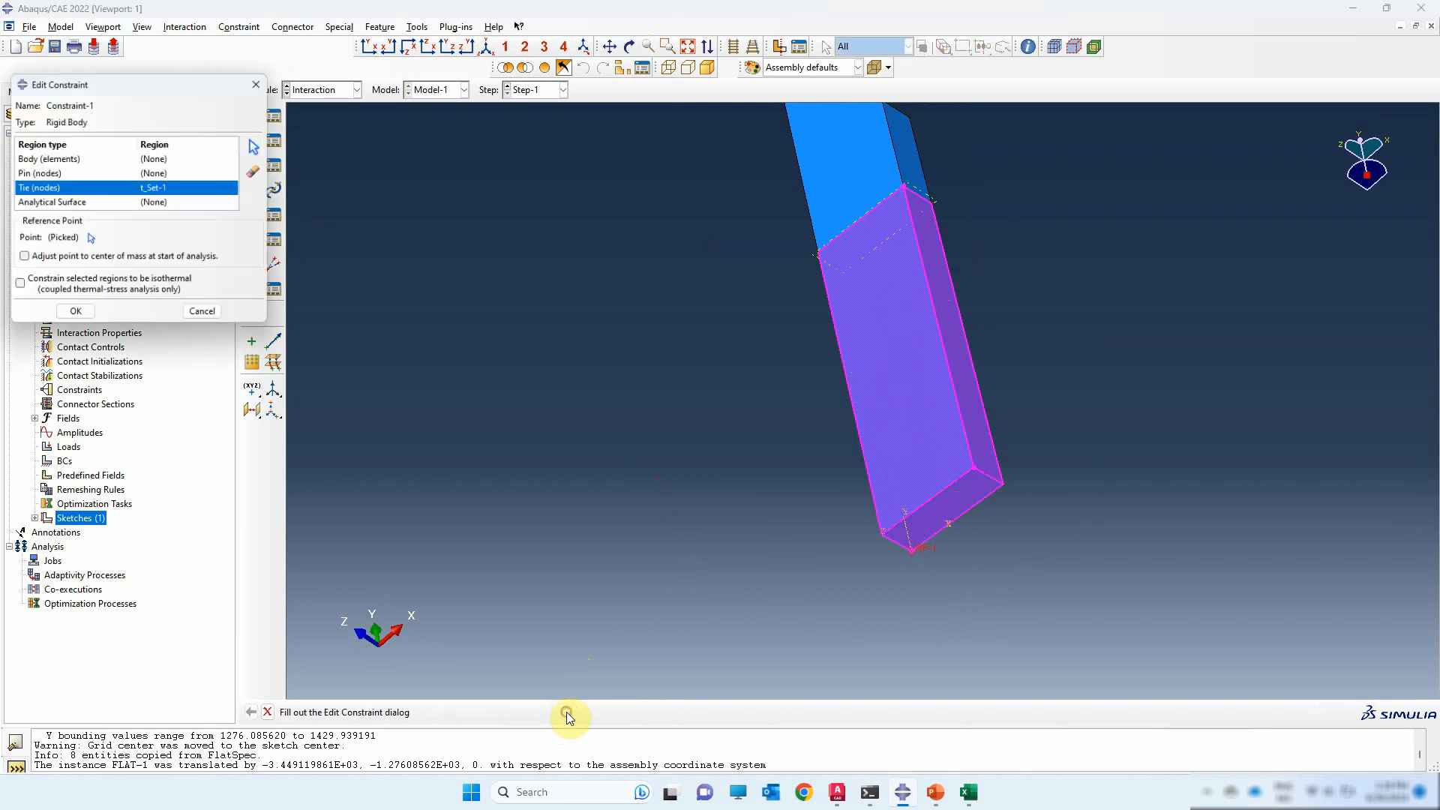
left_click(75, 317)
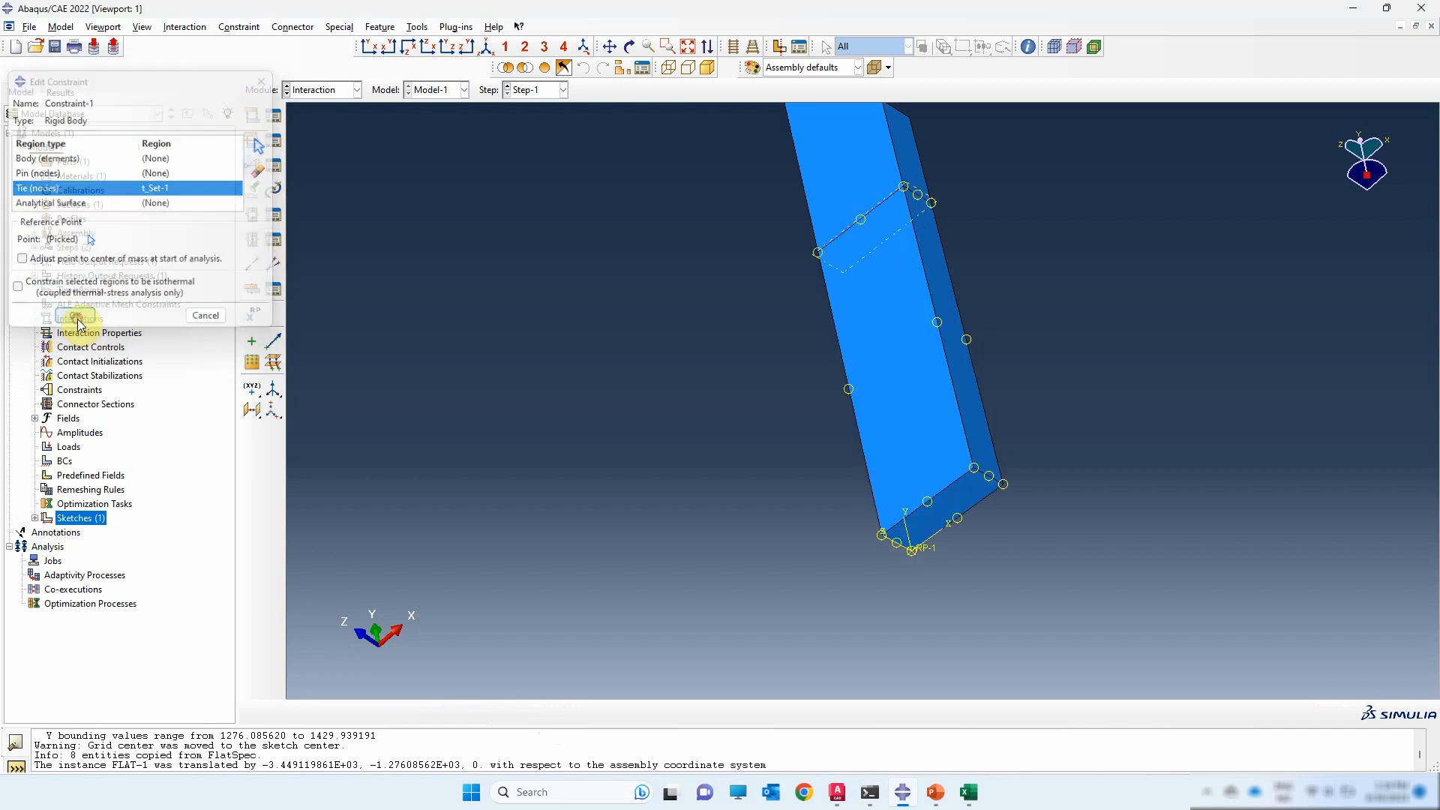
- Create a second Rigid body constraint with the default name, using the upper reference point
left_click(629, 46)
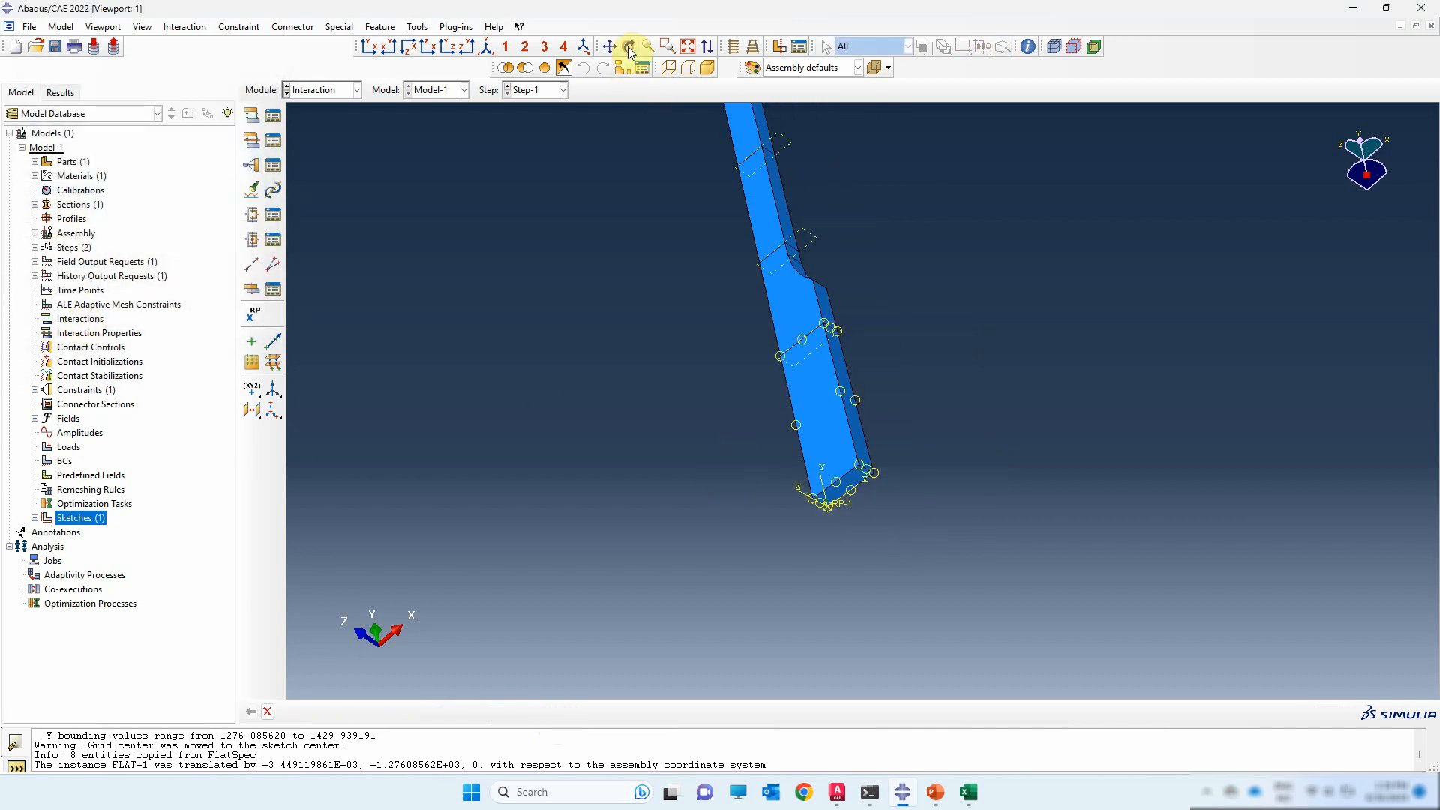
left_click_drag(788, 180, 871, 241)
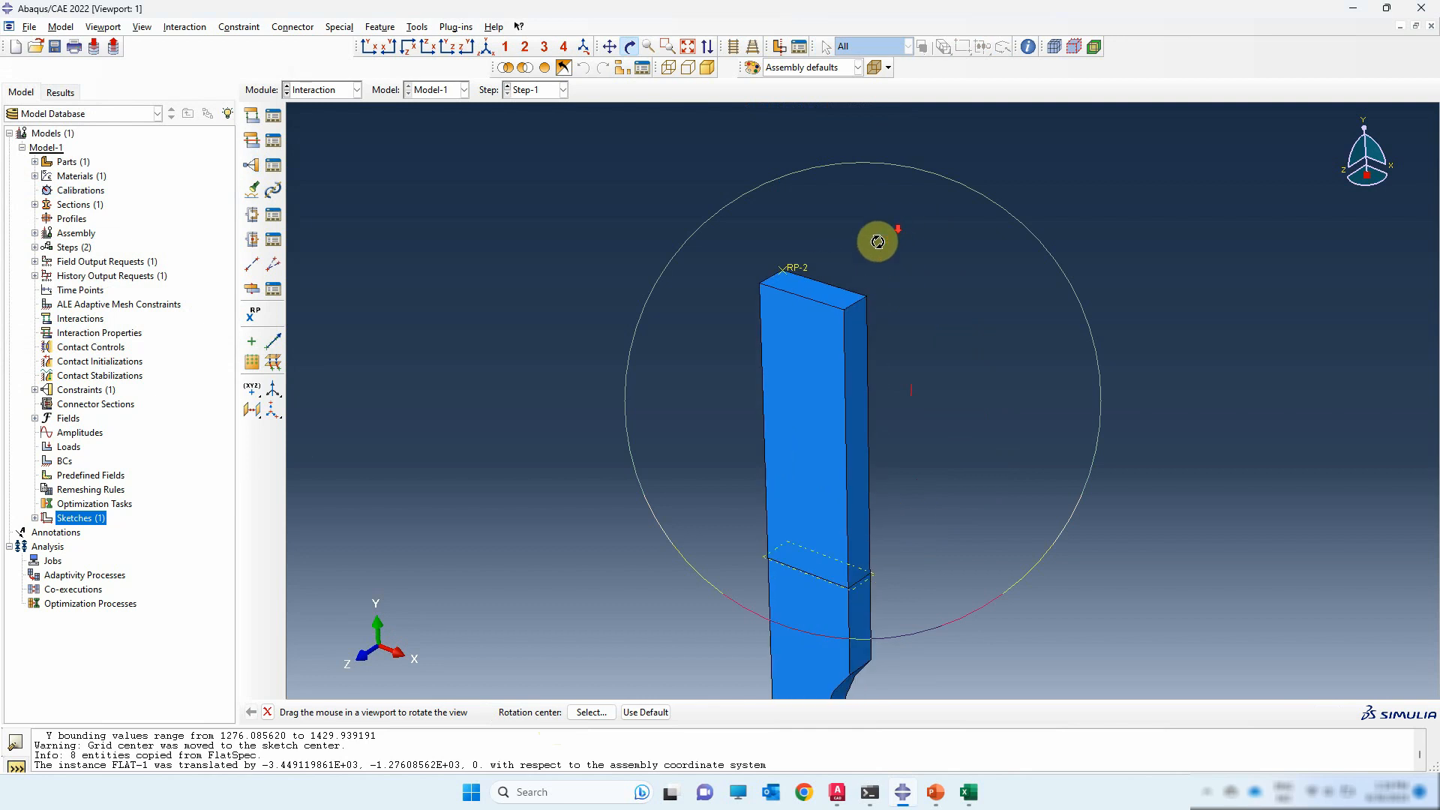
left_click(256, 163)
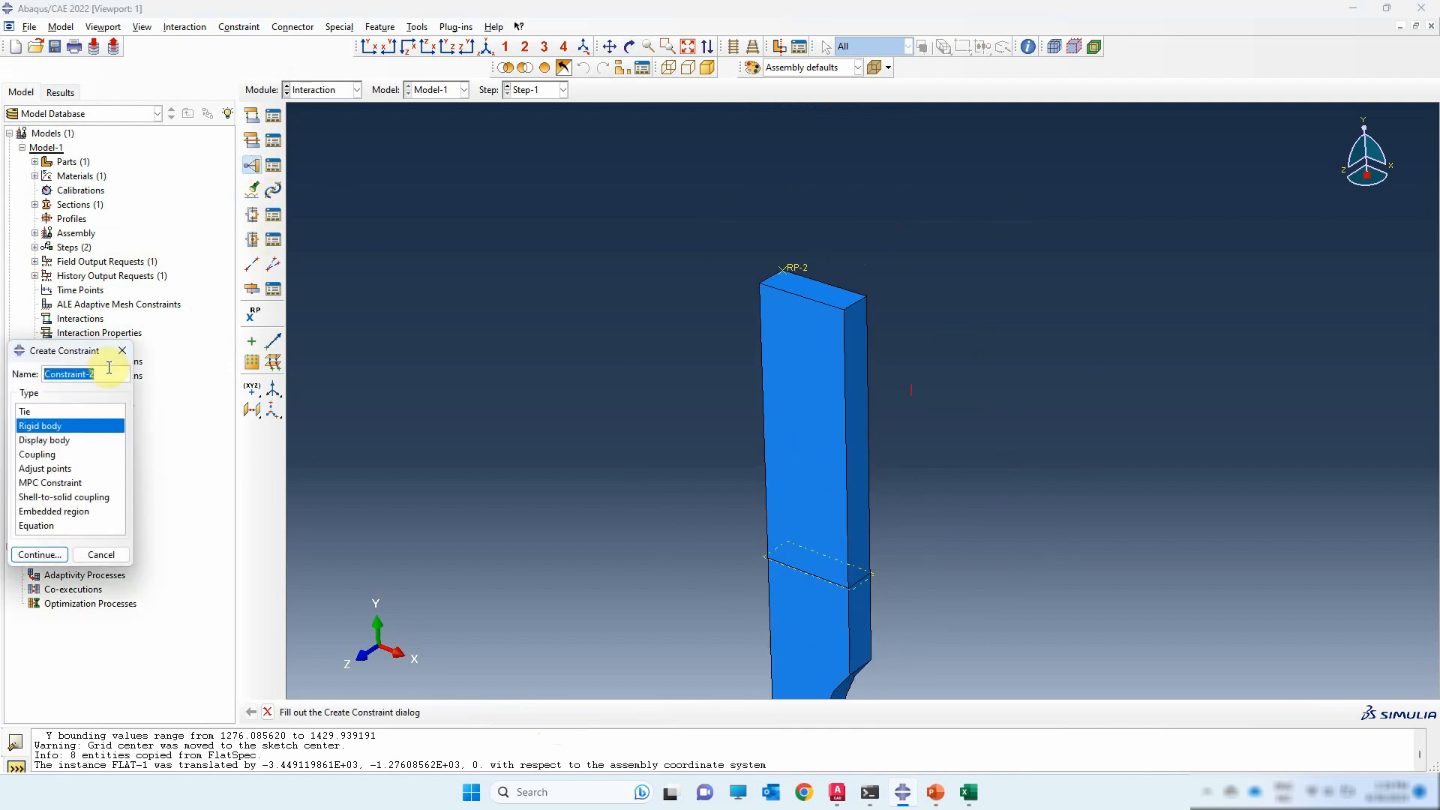
left_click(40, 554)
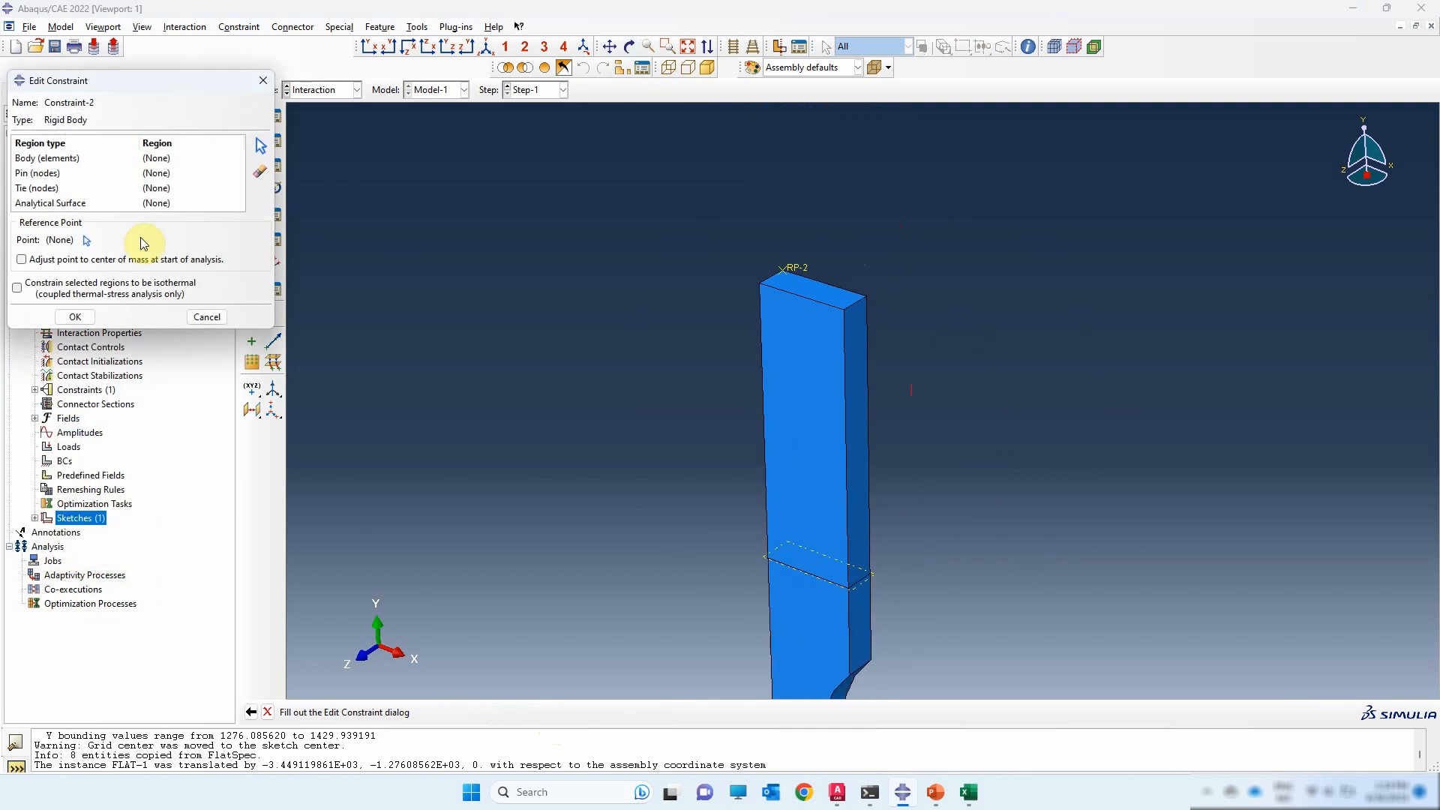
left_click_drag(132, 89, 404, 227)
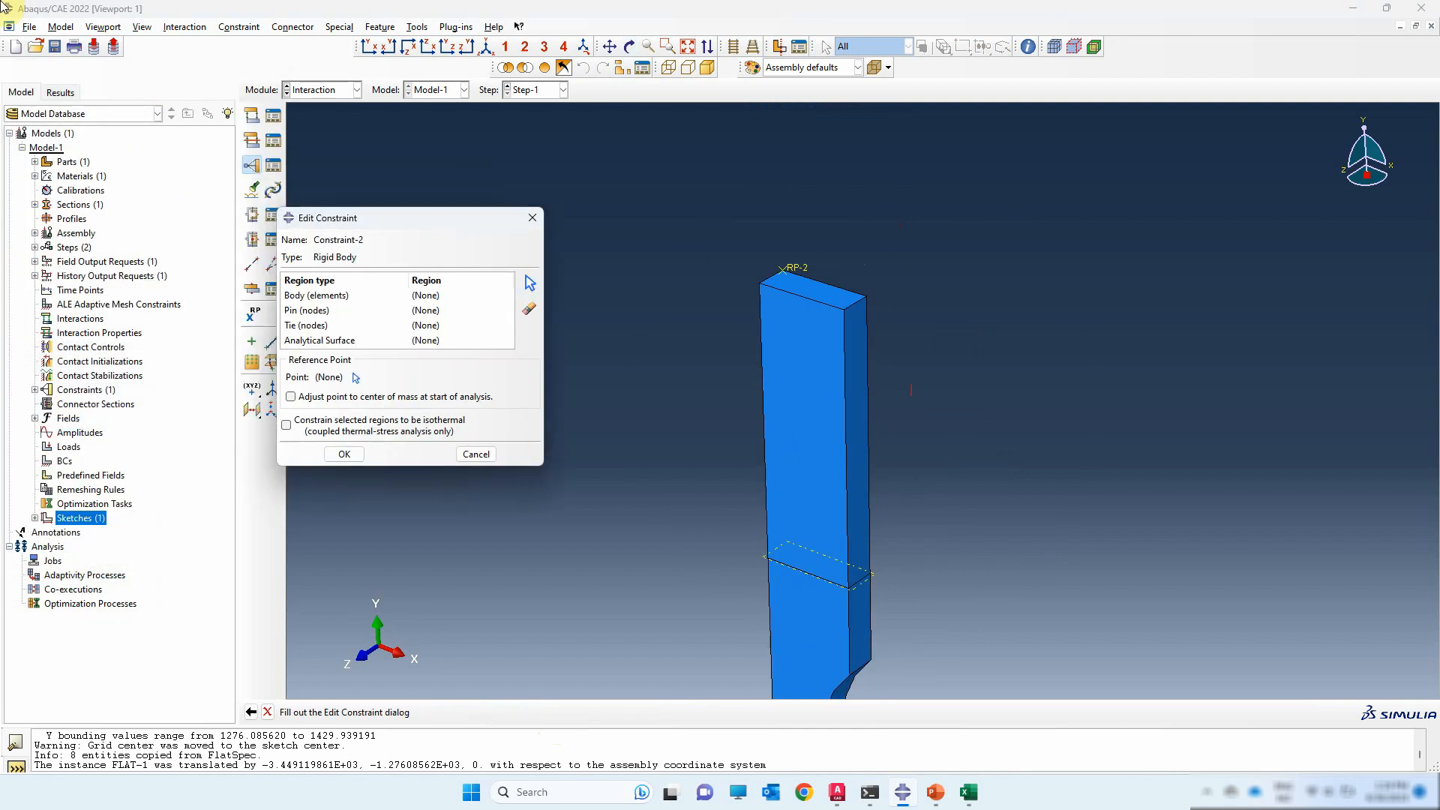
left_click(354, 379)
left_click(802, 271)
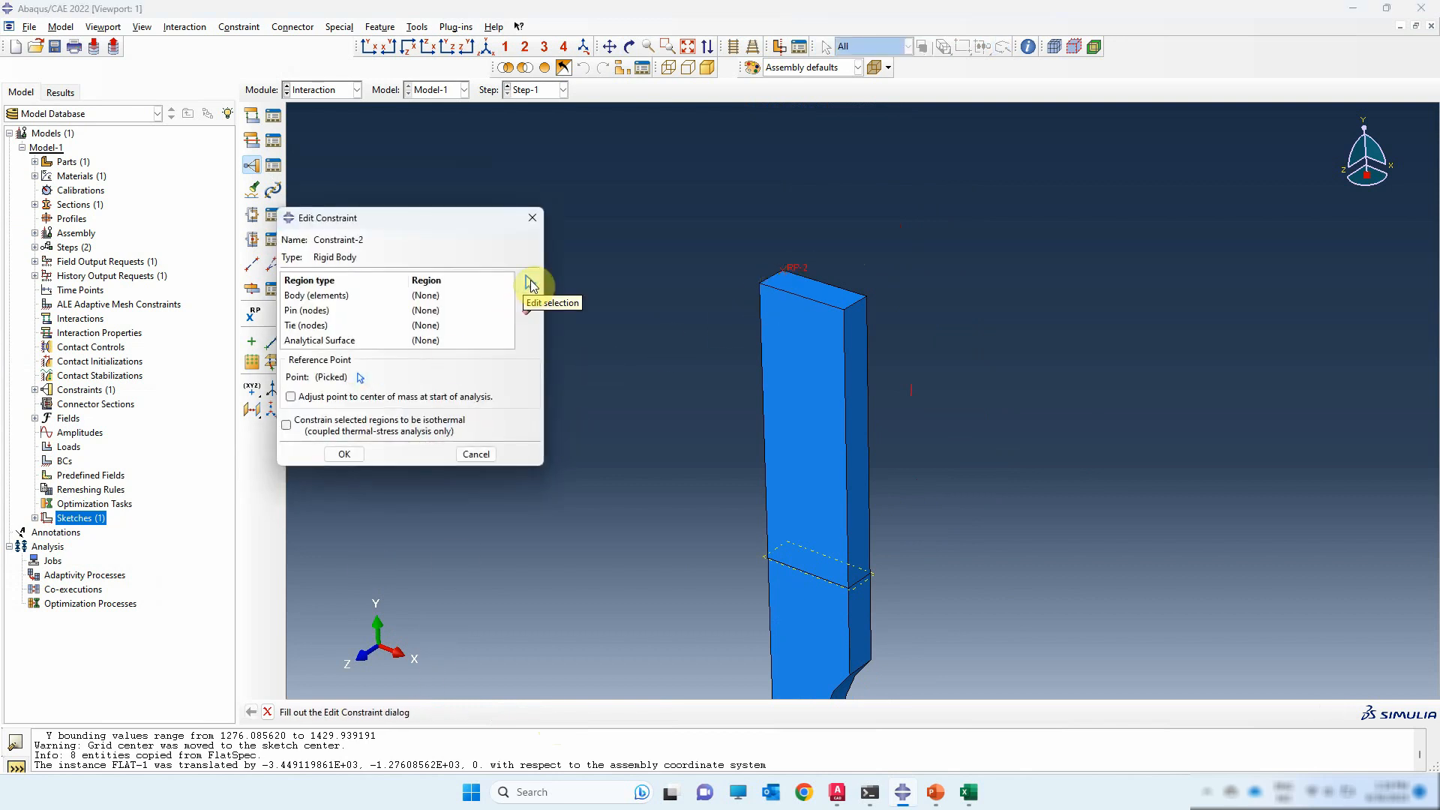
- Set the second constraint's Tie (nodes) region to the upper grip's wide outer face, narrow outer side and end face, and finish the constraint
left_click(530, 283)
left_click(308, 324)
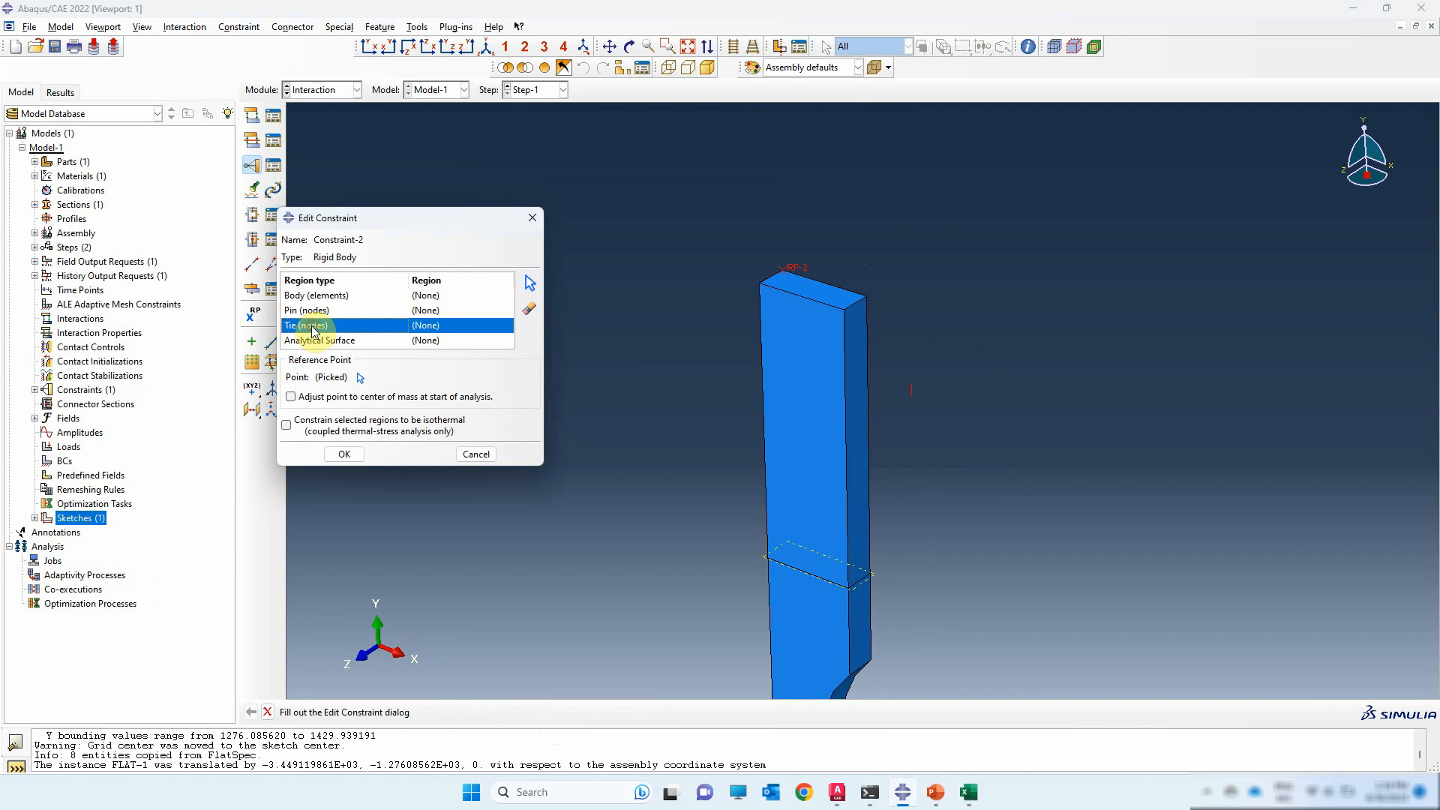
left_click(533, 288)
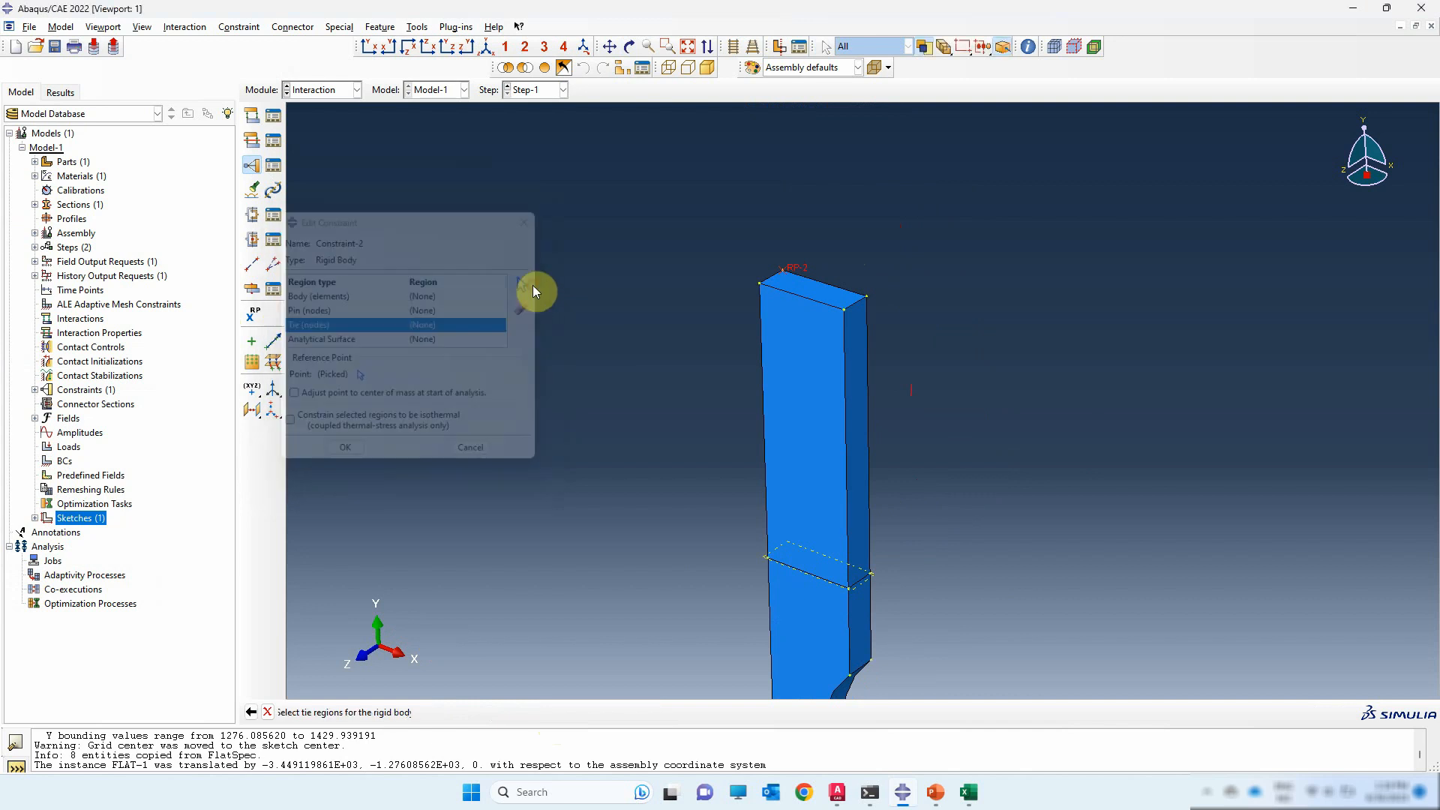
left_click(809, 391)
left_click(859, 398, "shift")
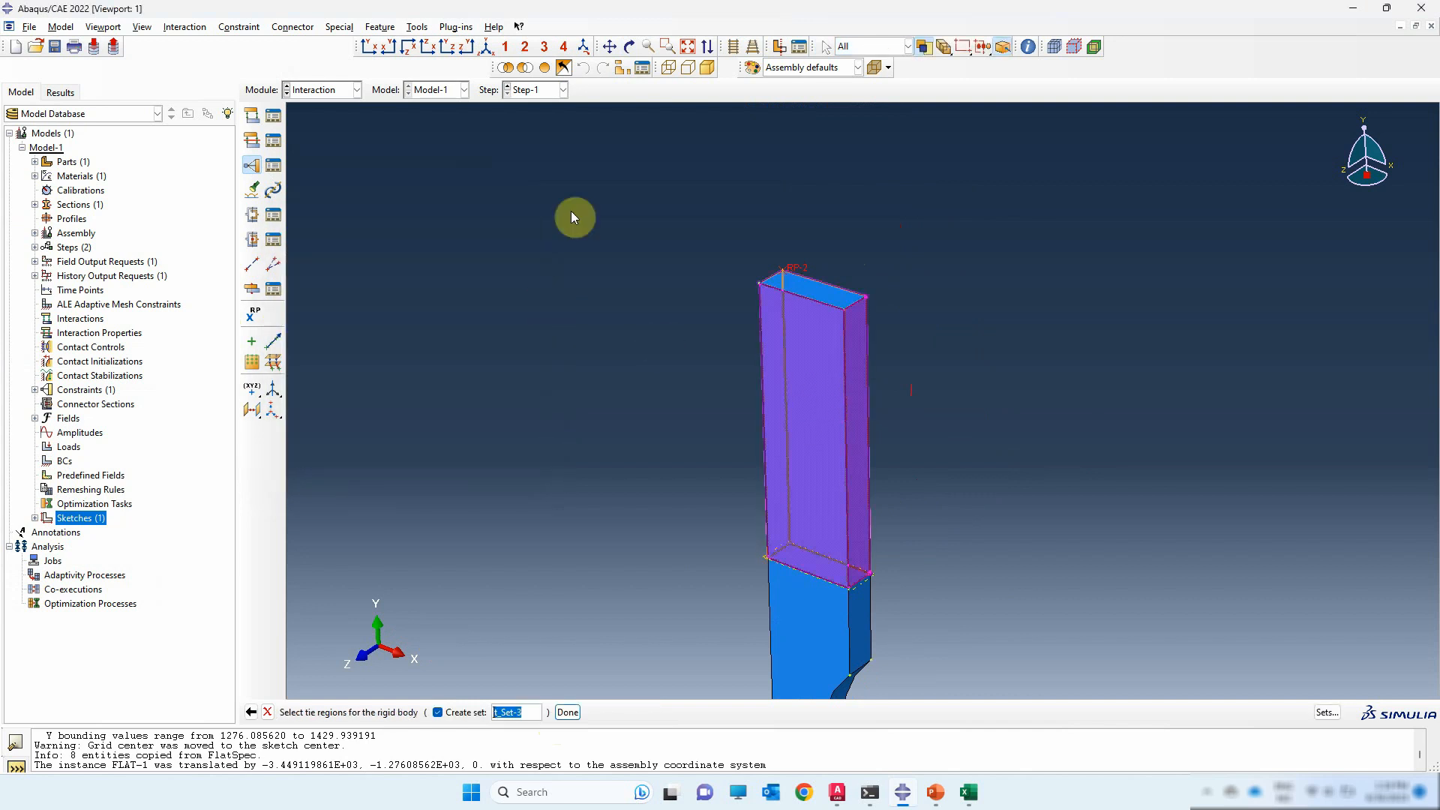
left_click(824, 294, "shift")
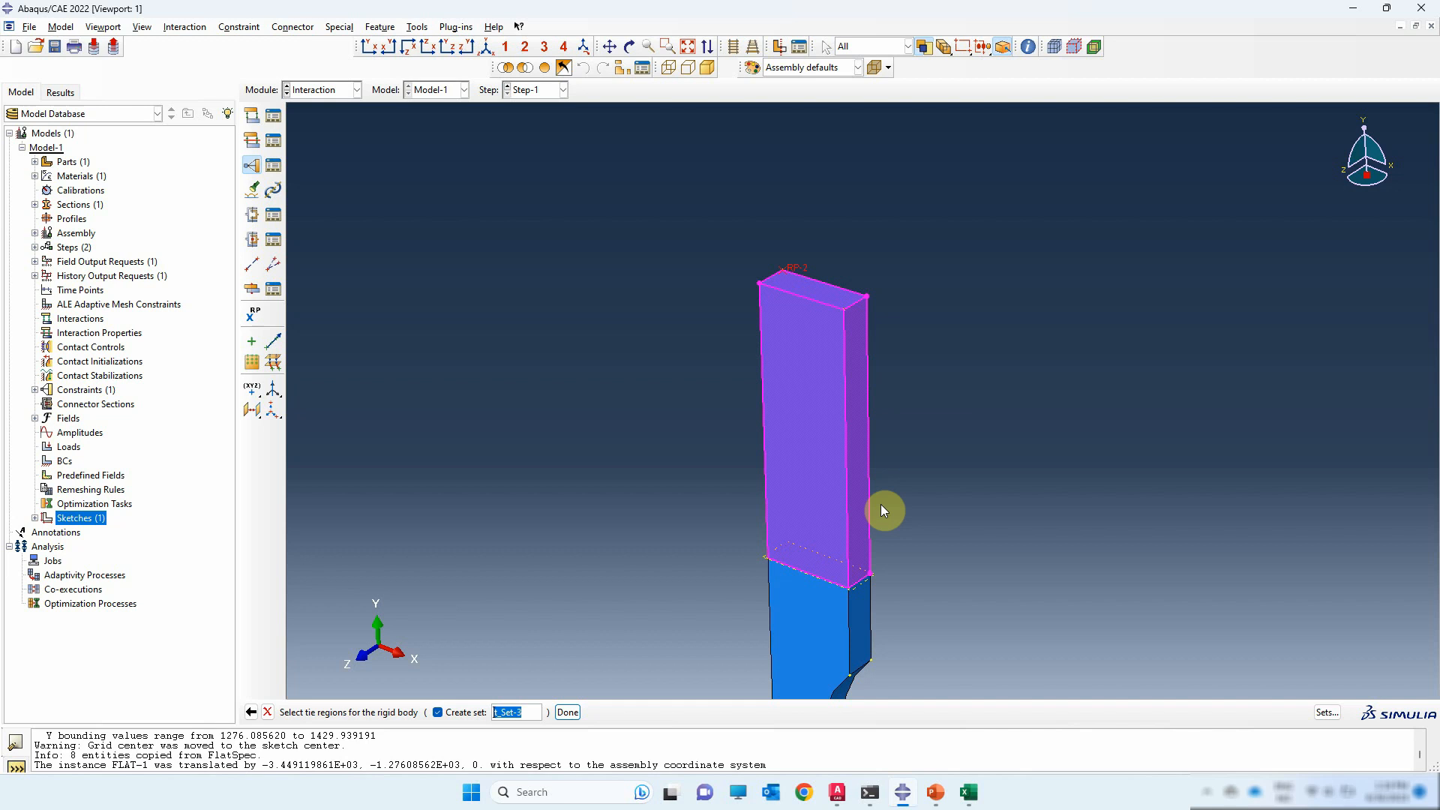
left_click(567, 711)
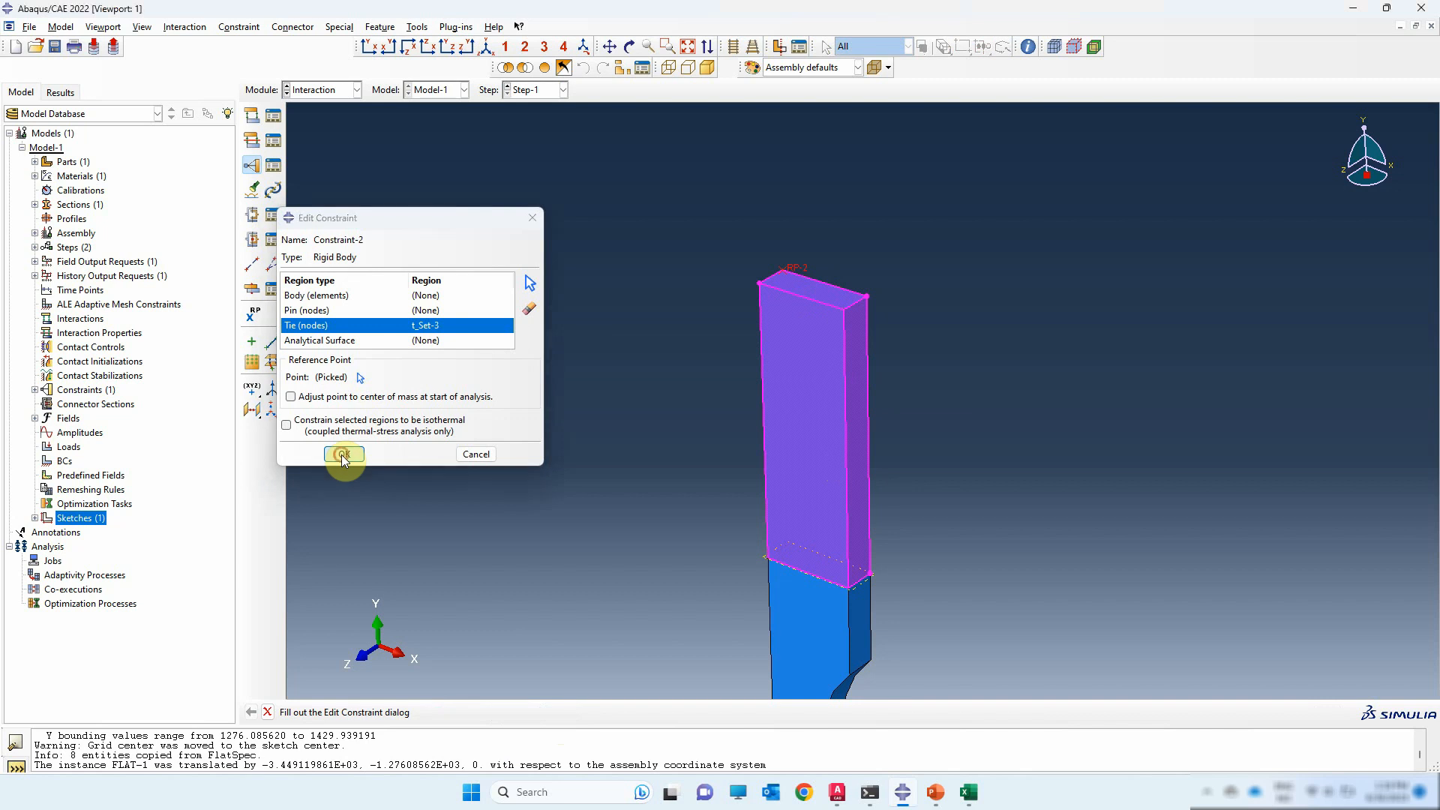
left_click(343, 456)
- In the Load module, create a Displacement/Rotation boundary condition in Step-1 with the default name on the lower reference point
left_click(313, 90)
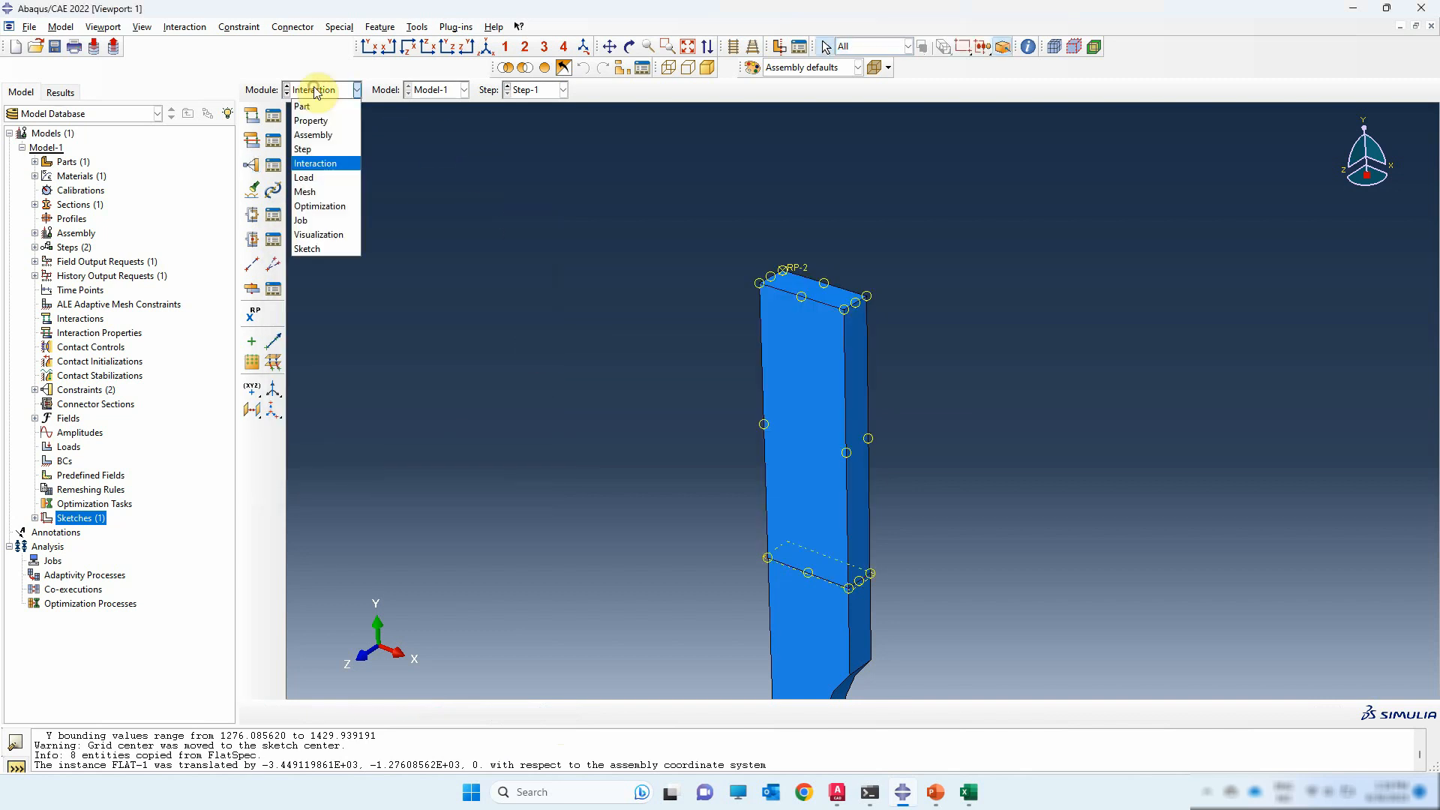
left_click(328, 185)
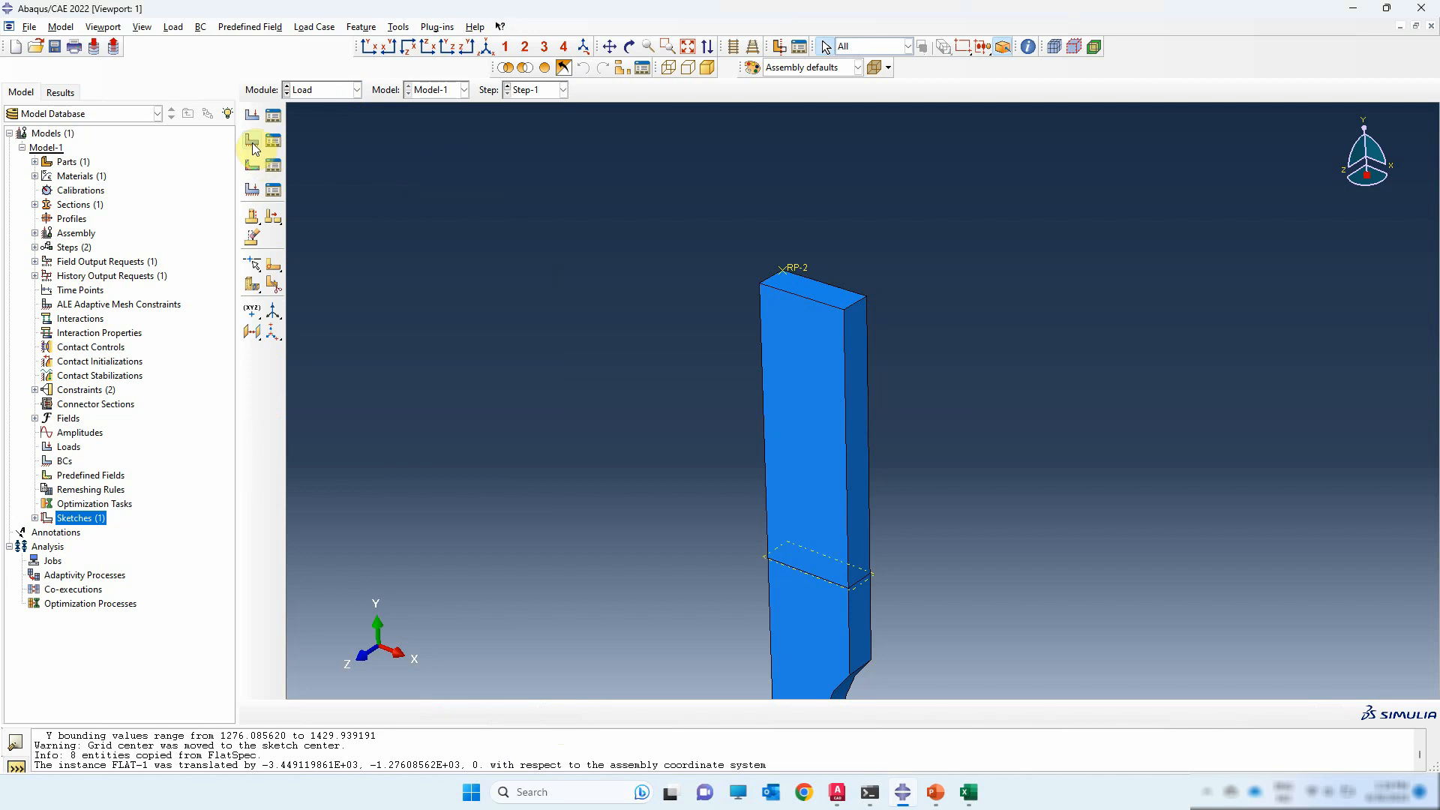
left_click(252, 143)
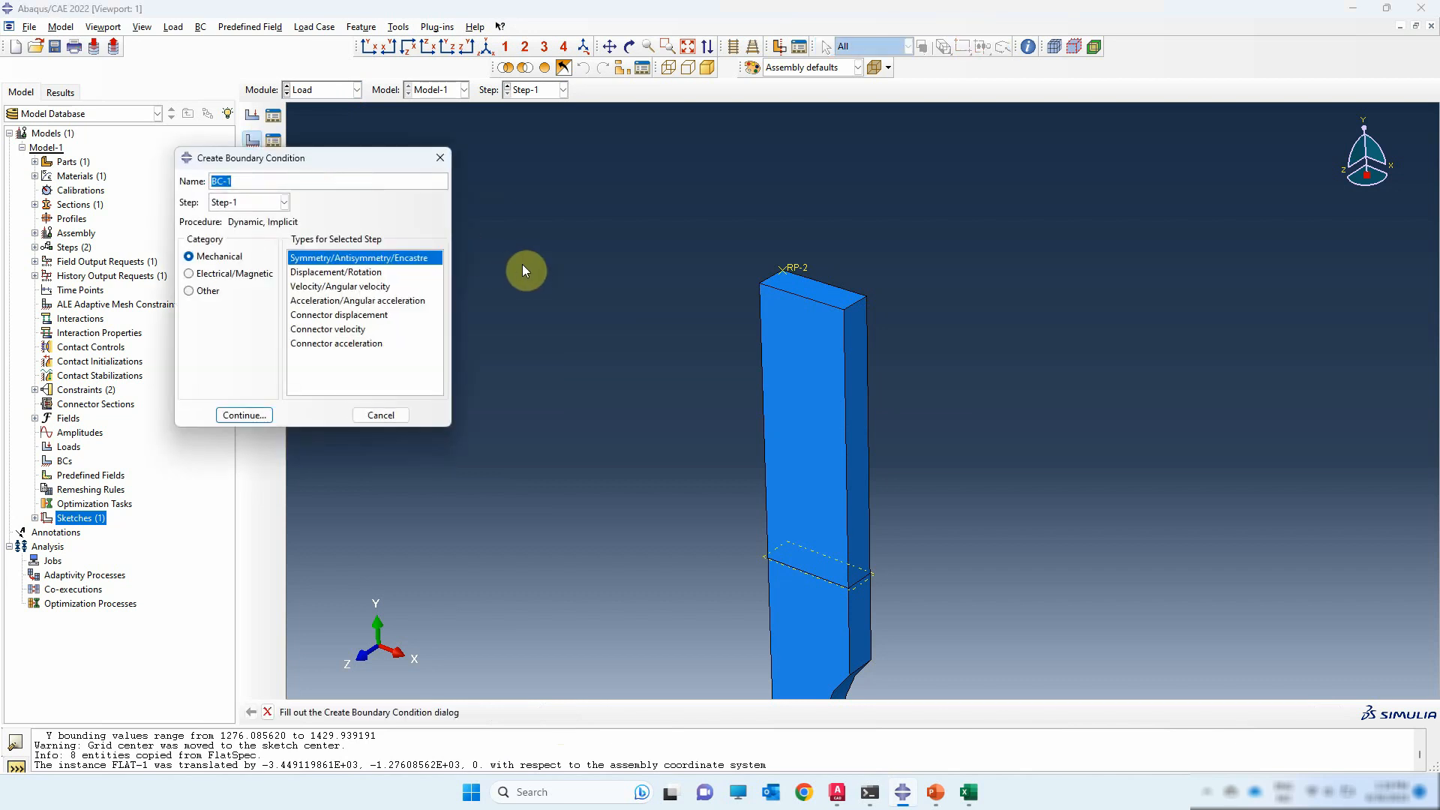
left_click(312, 273)
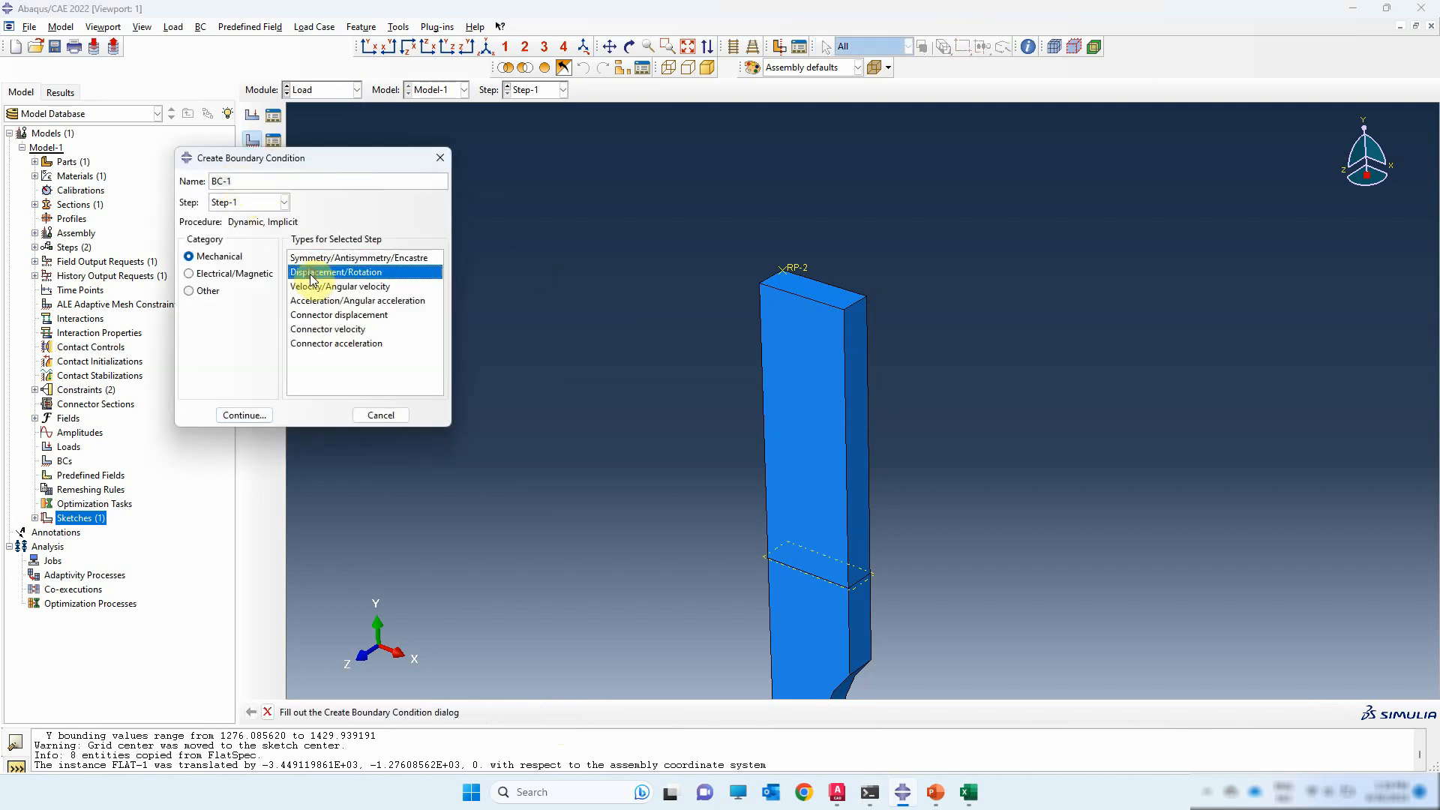
left_click(264, 415)
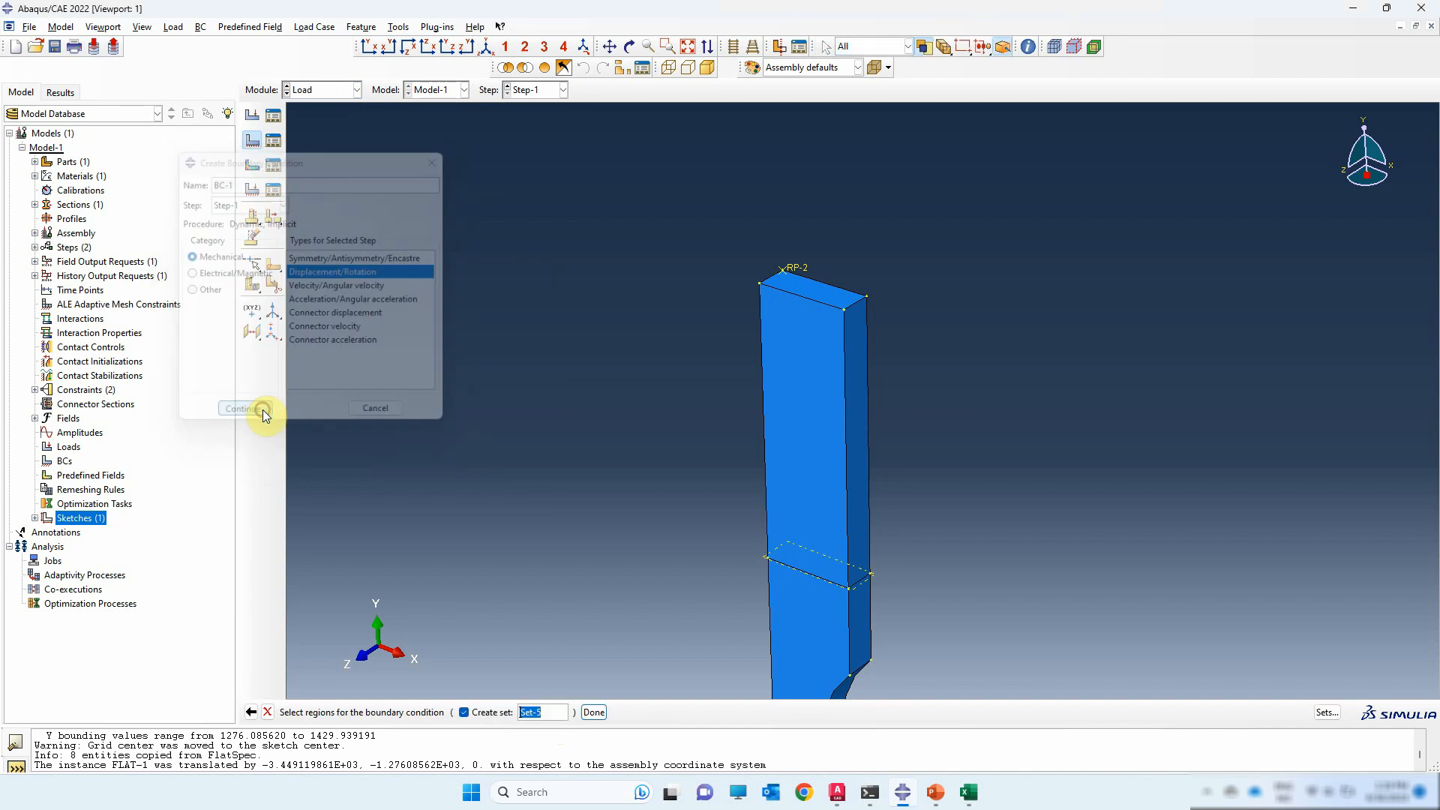
scroll(534, 249, "up", 5)
scroll(634, 649, "down", 2)
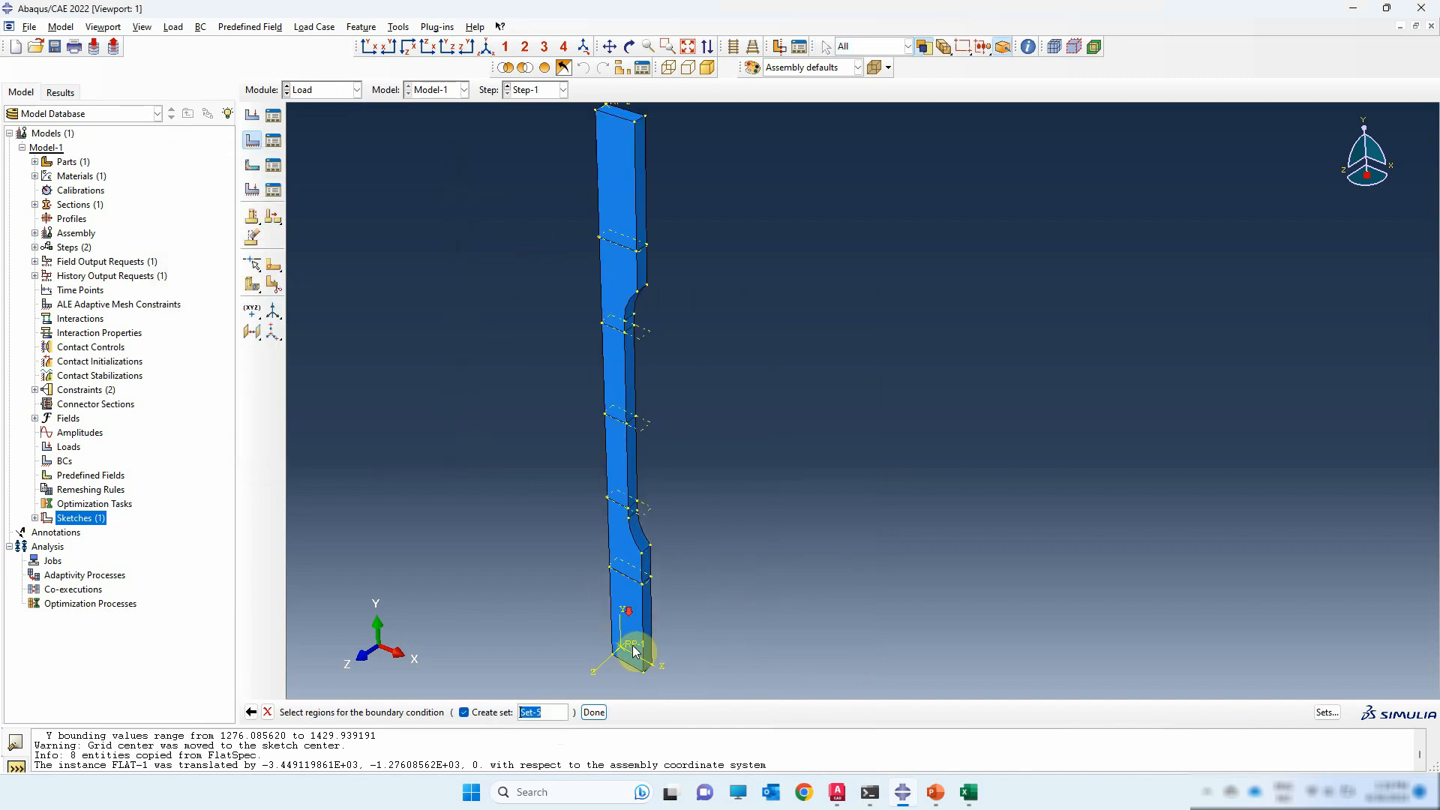
left_click(632, 649)
left_click(544, 708)
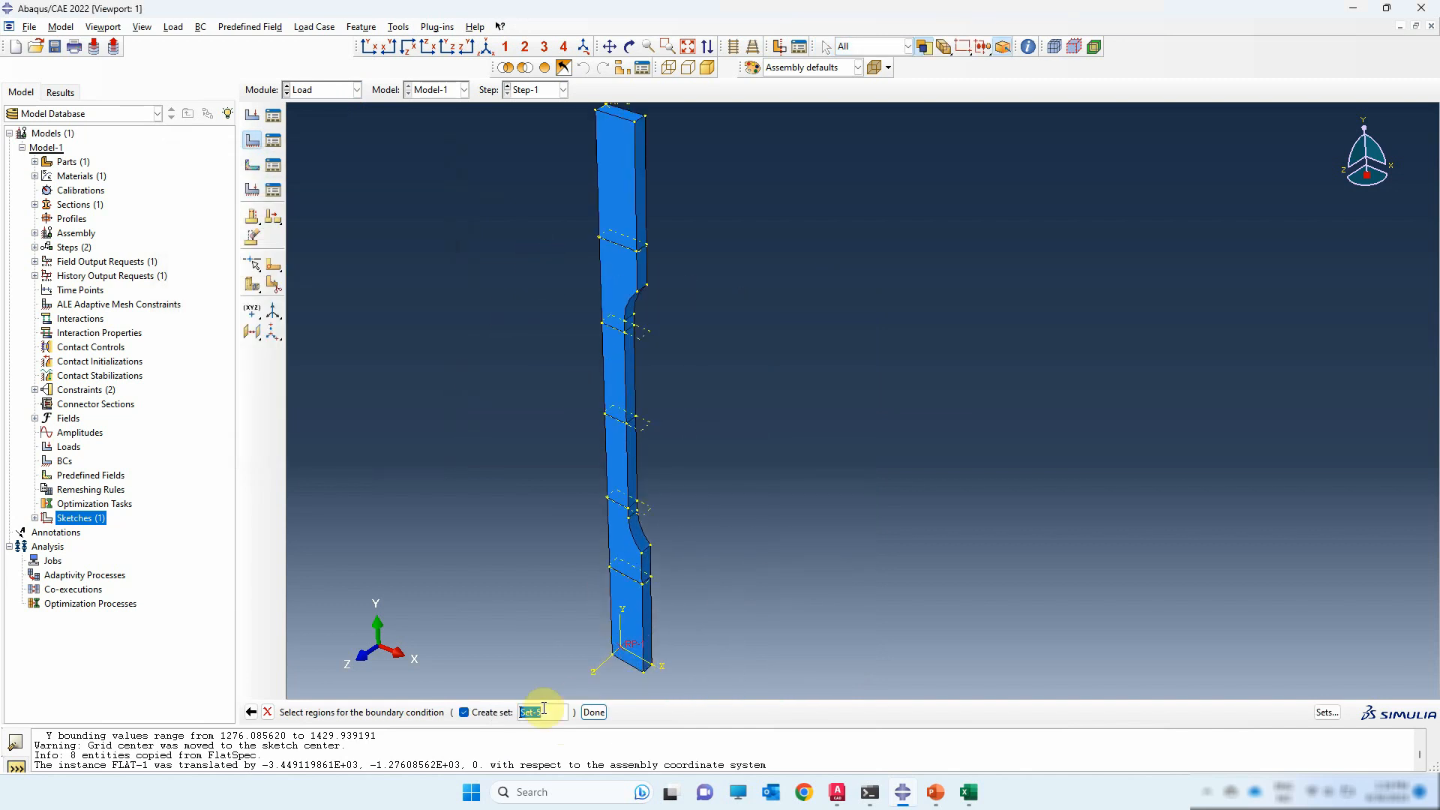
left_click(594, 714)
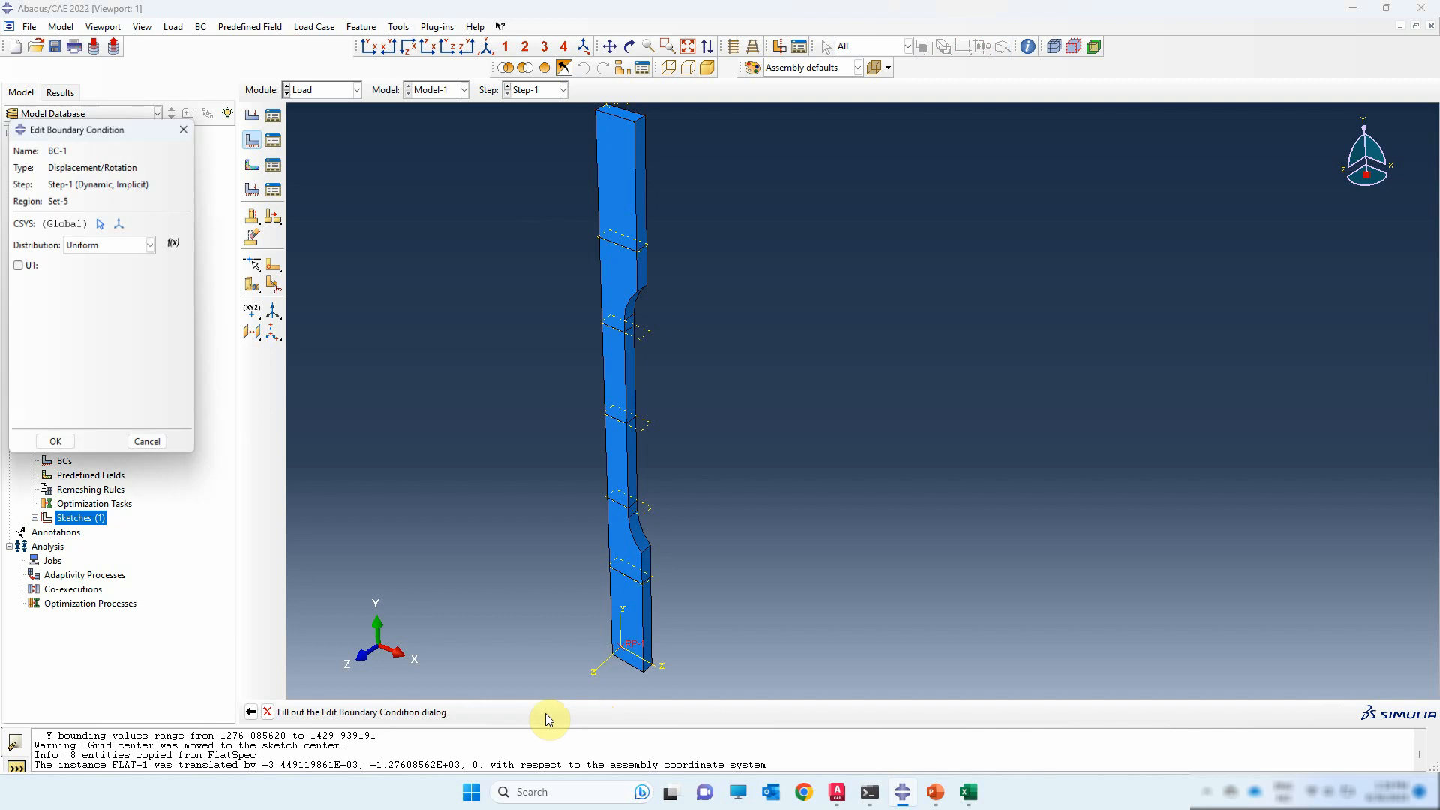
- Fix the lower reference point completely by setting U1, U2, U3, UR1, UR2 and UR3 to 0
left_click(16, 265)
left_click(30, 287)
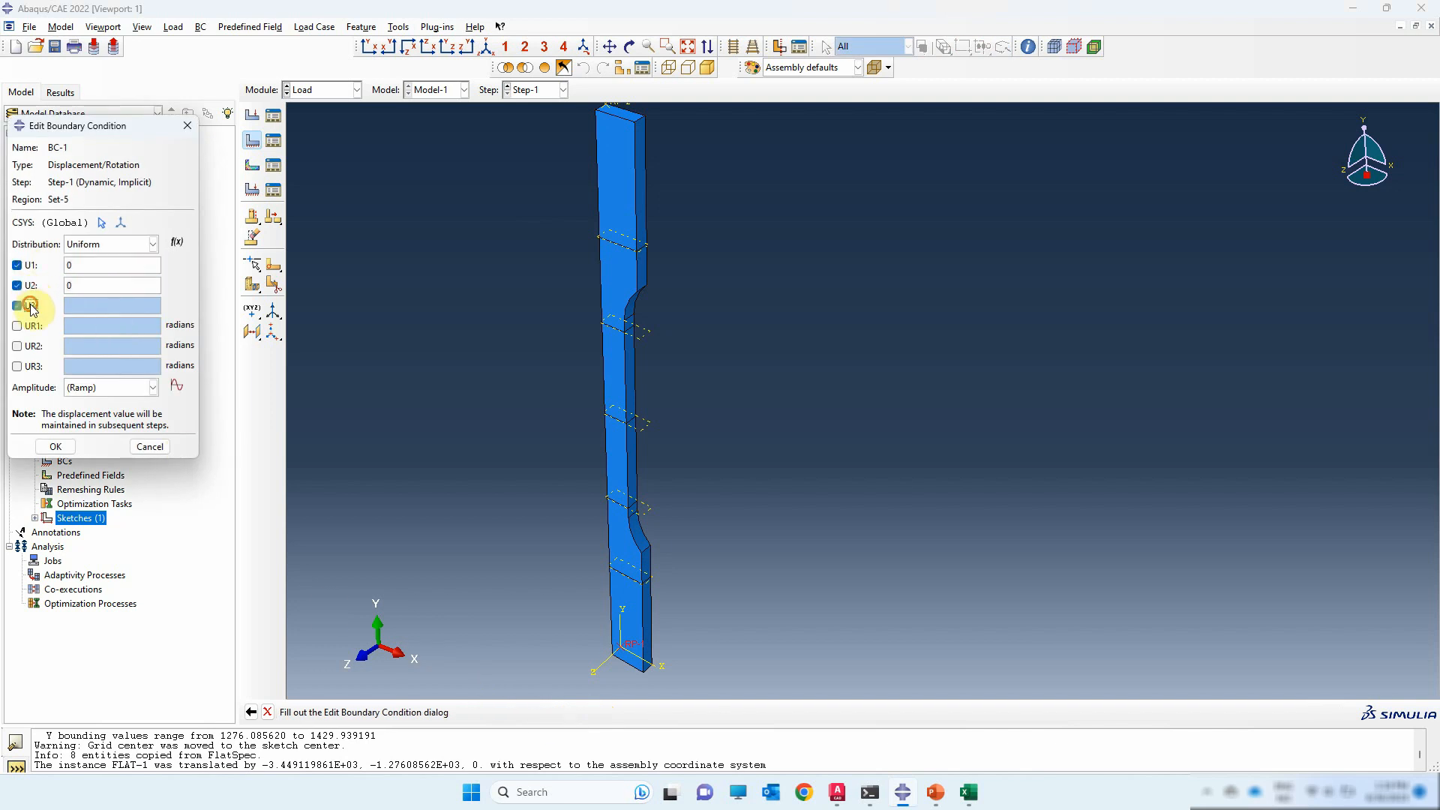
left_click(28, 306)
left_click(29, 326)
left_click(28, 346)
left_click(29, 367)
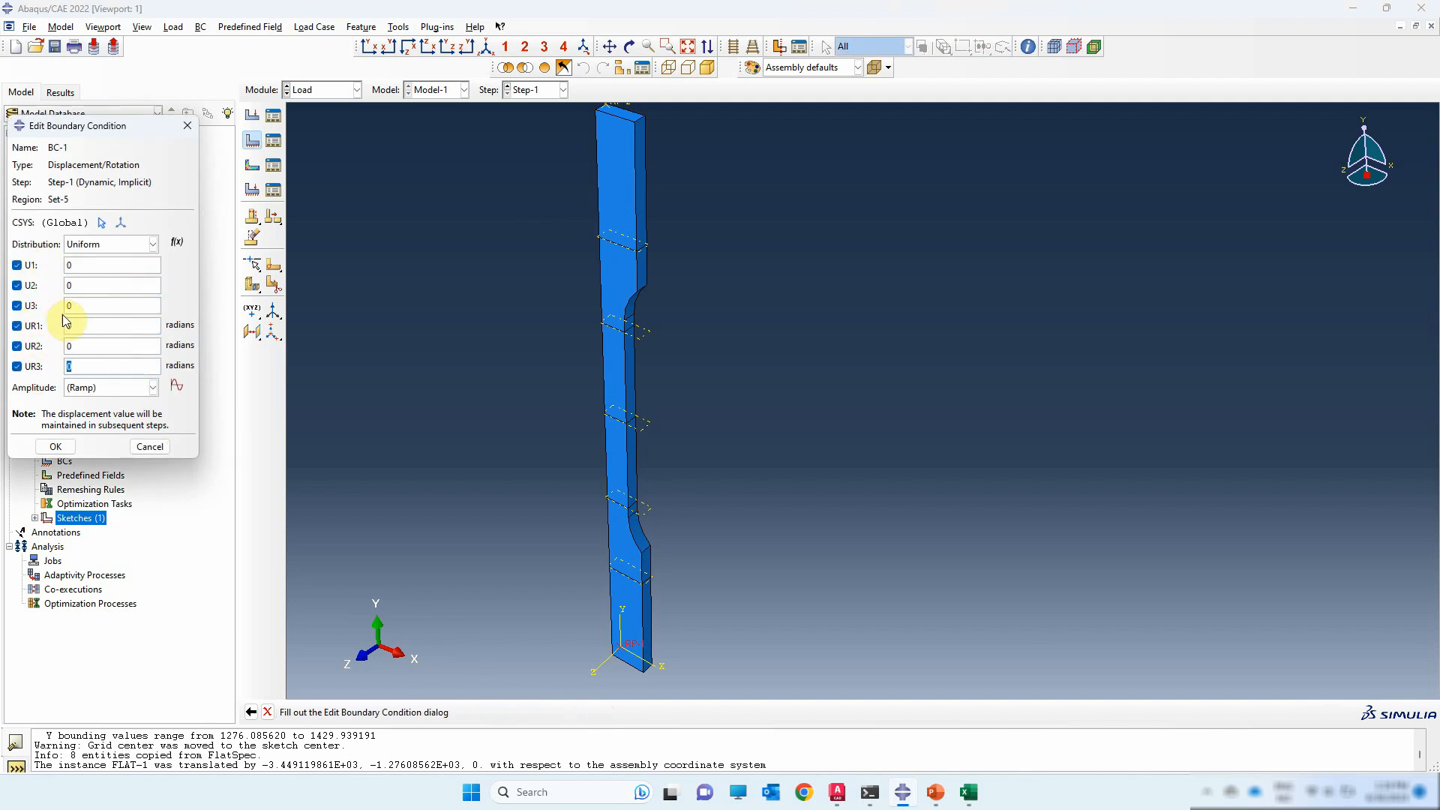
left_click(51, 444)
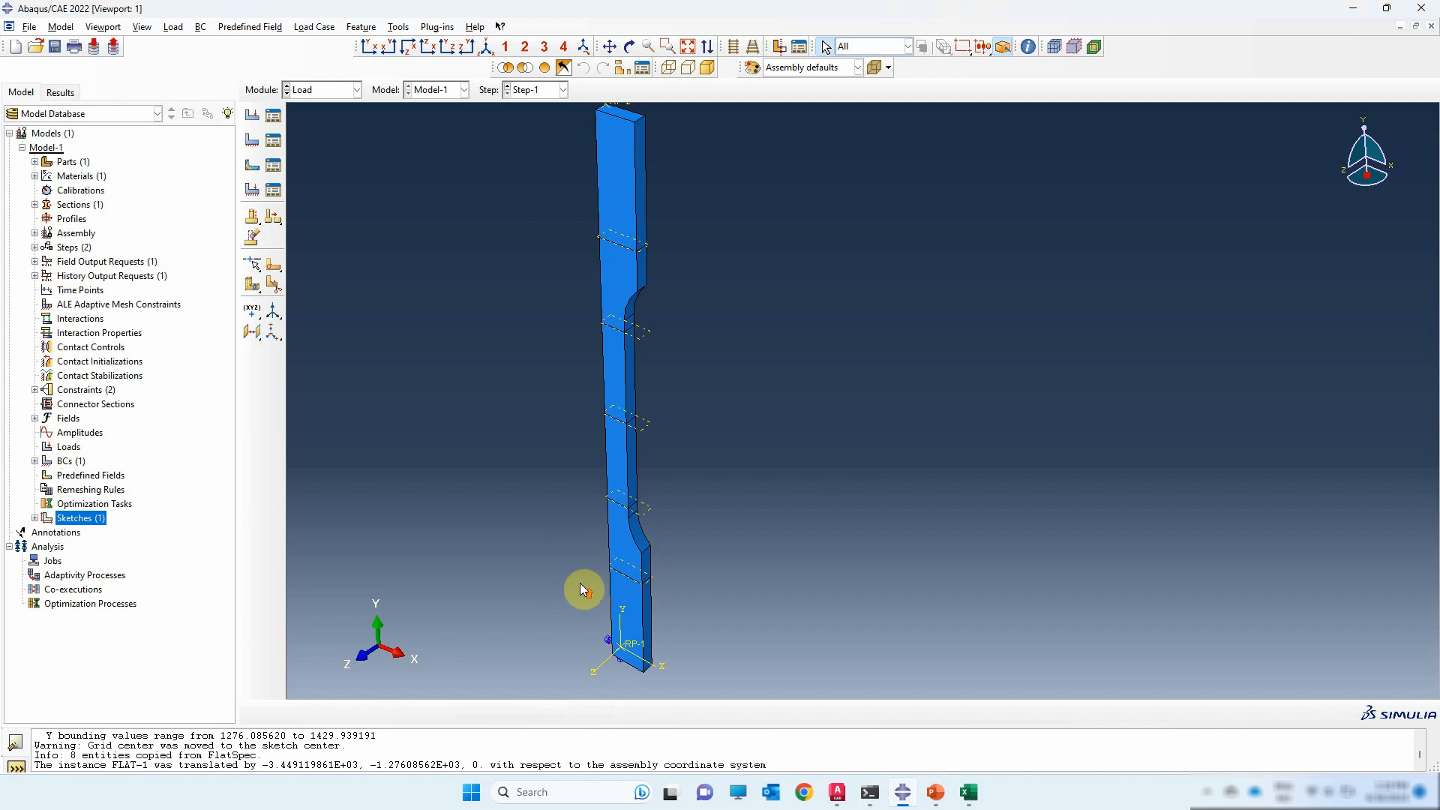
- Create a second Displacement/Rotation boundary condition in Step-1 with the default name on the upper reference point
scroll(579, 595, "up", 5)
scroll(596, 329, "down", 2)
scroll(598, 334, "down", 5)
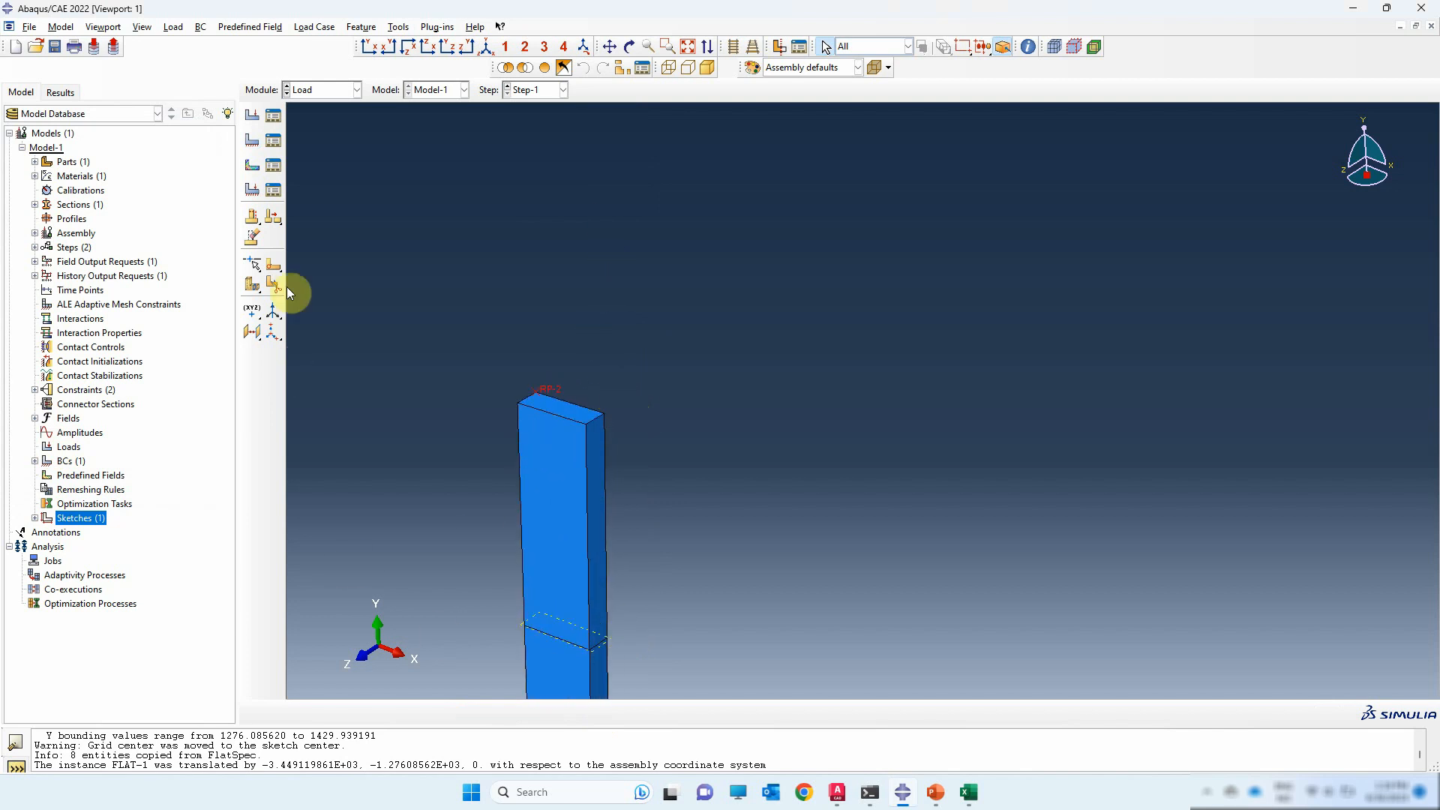
left_click(252, 140)
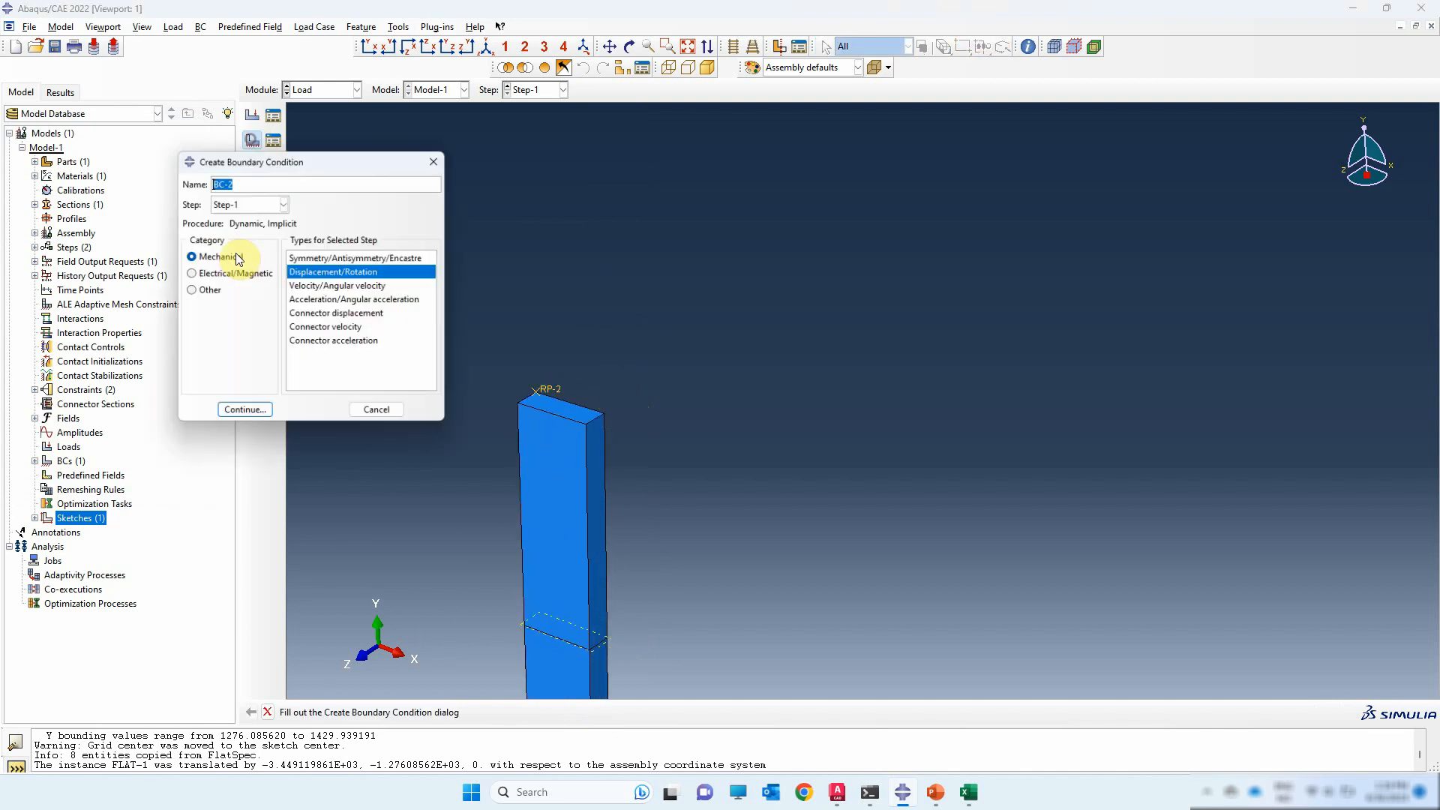
left_click(264, 414)
left_click(539, 391)
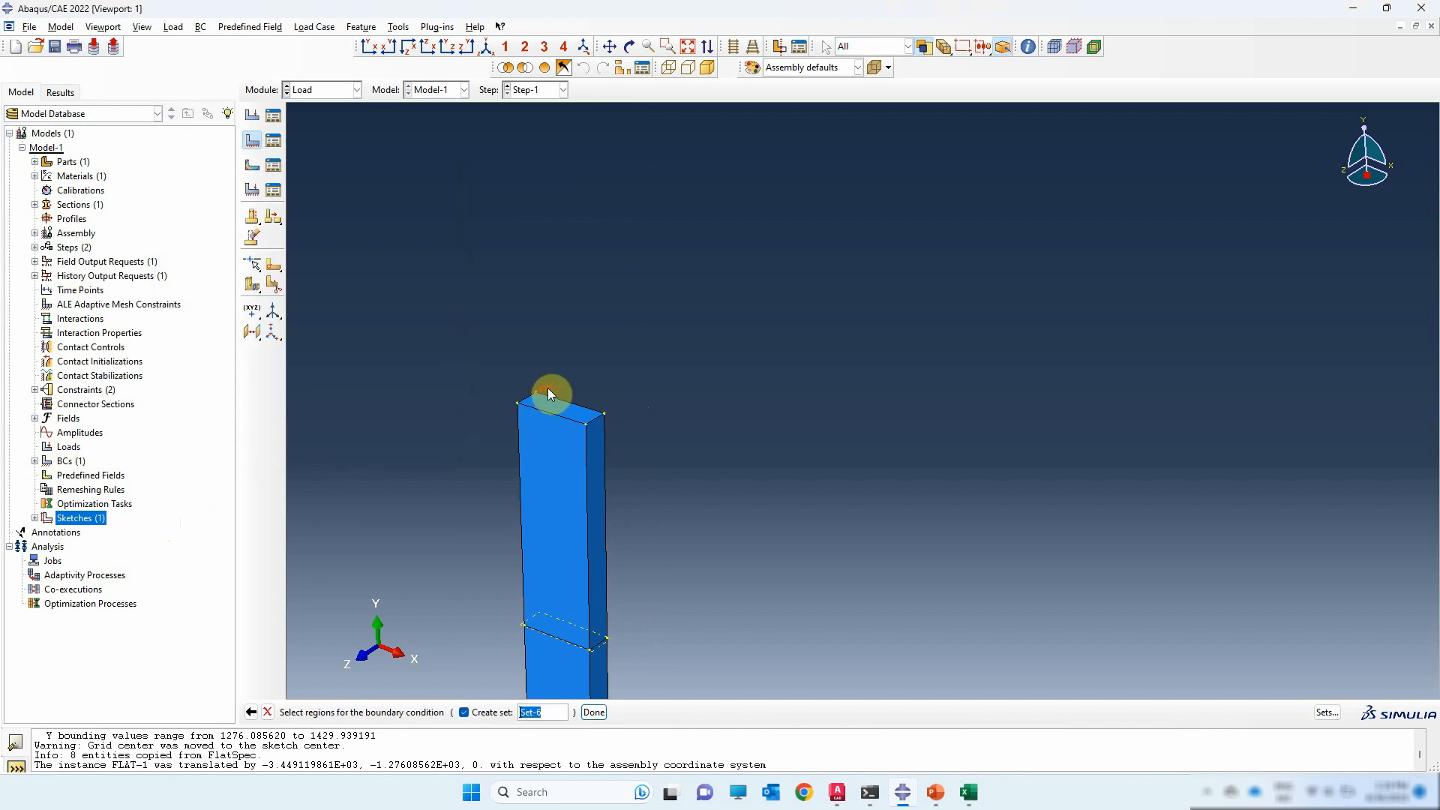
left_click(593, 712)
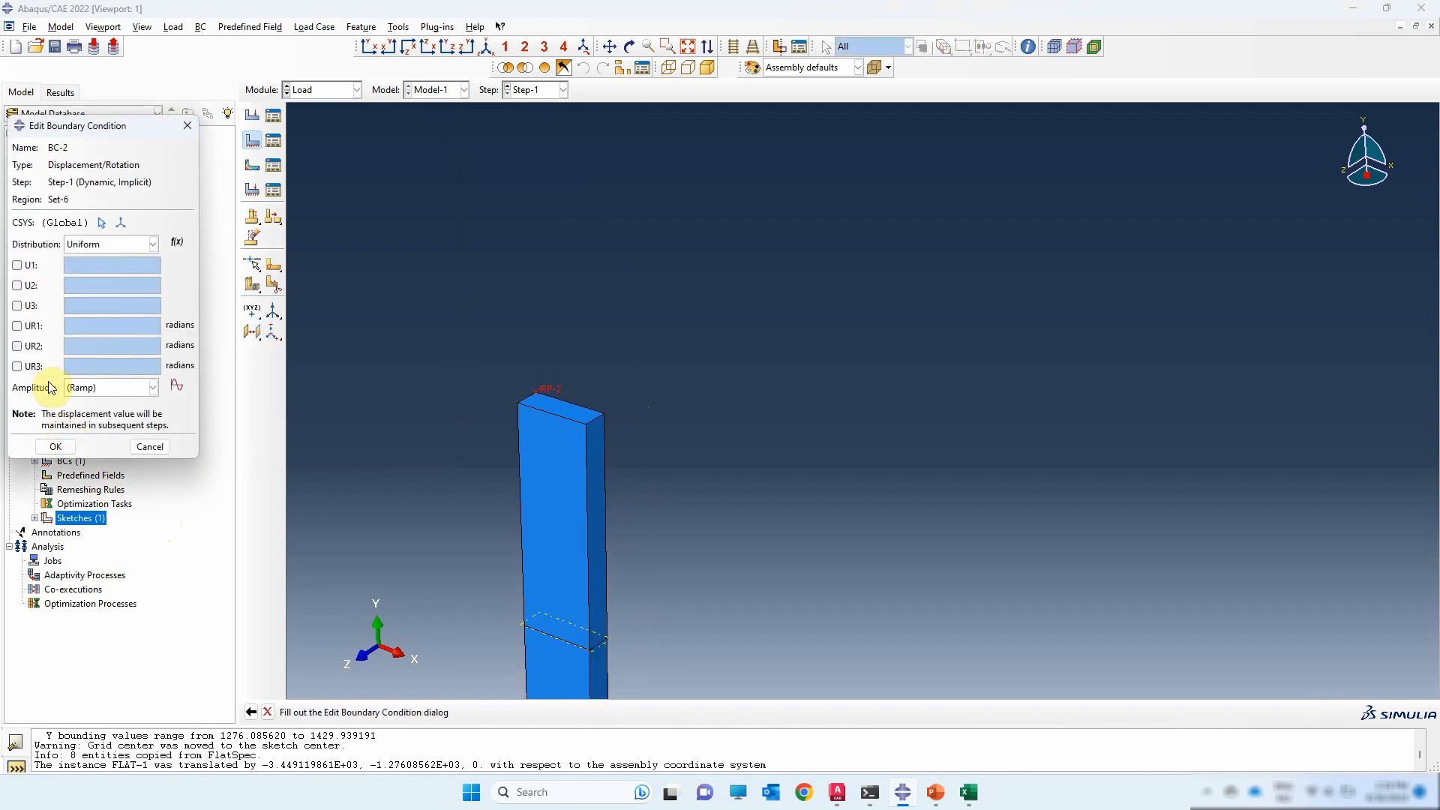
- Set the upper reference point's U2 to 18 and U1, U3, UR1 and UR3 to 0, leaving UR2 free
left_click(34, 364)
left_click(33, 326)
left_click(32, 305)
left_click(31, 285)
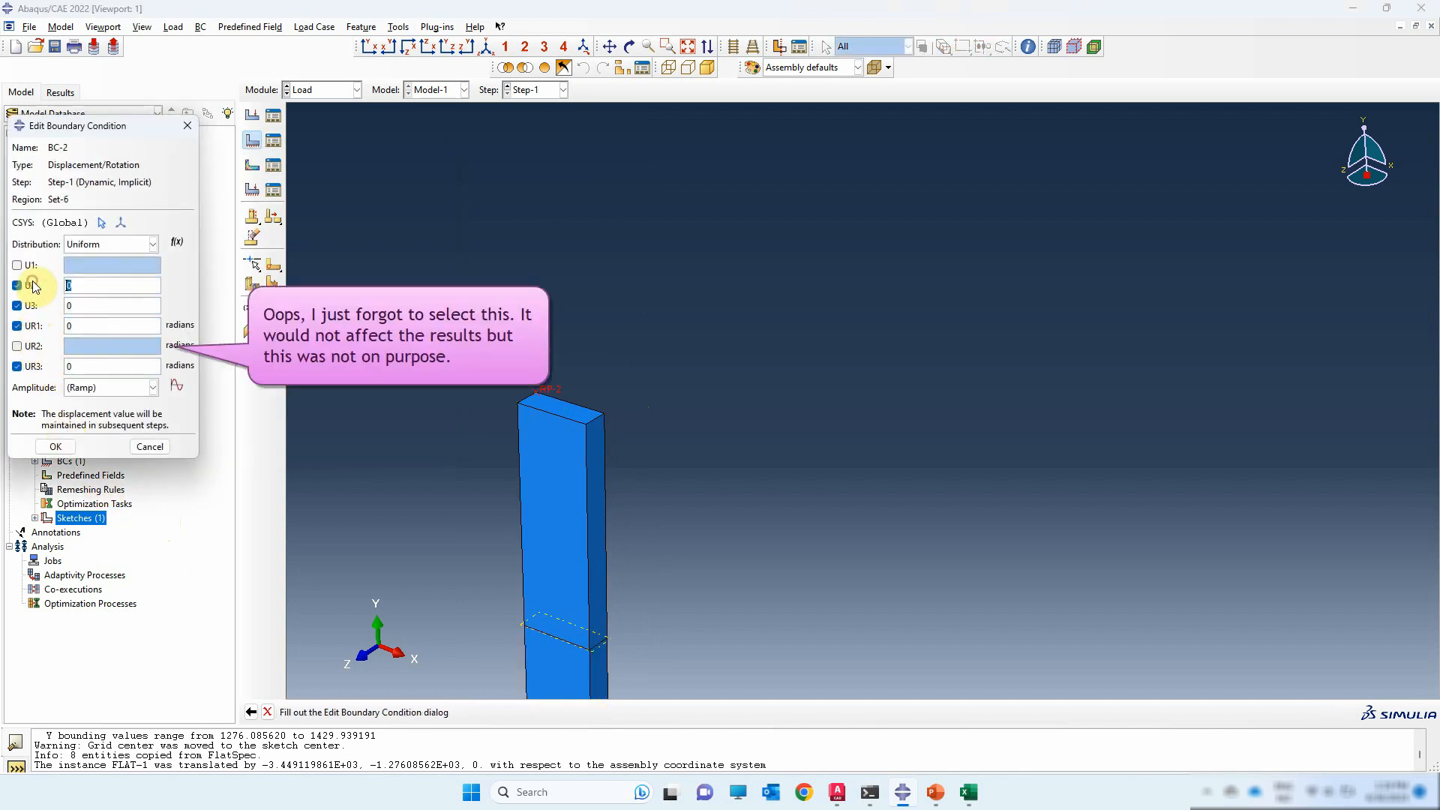
left_click(33, 265)
left_click(82, 289)
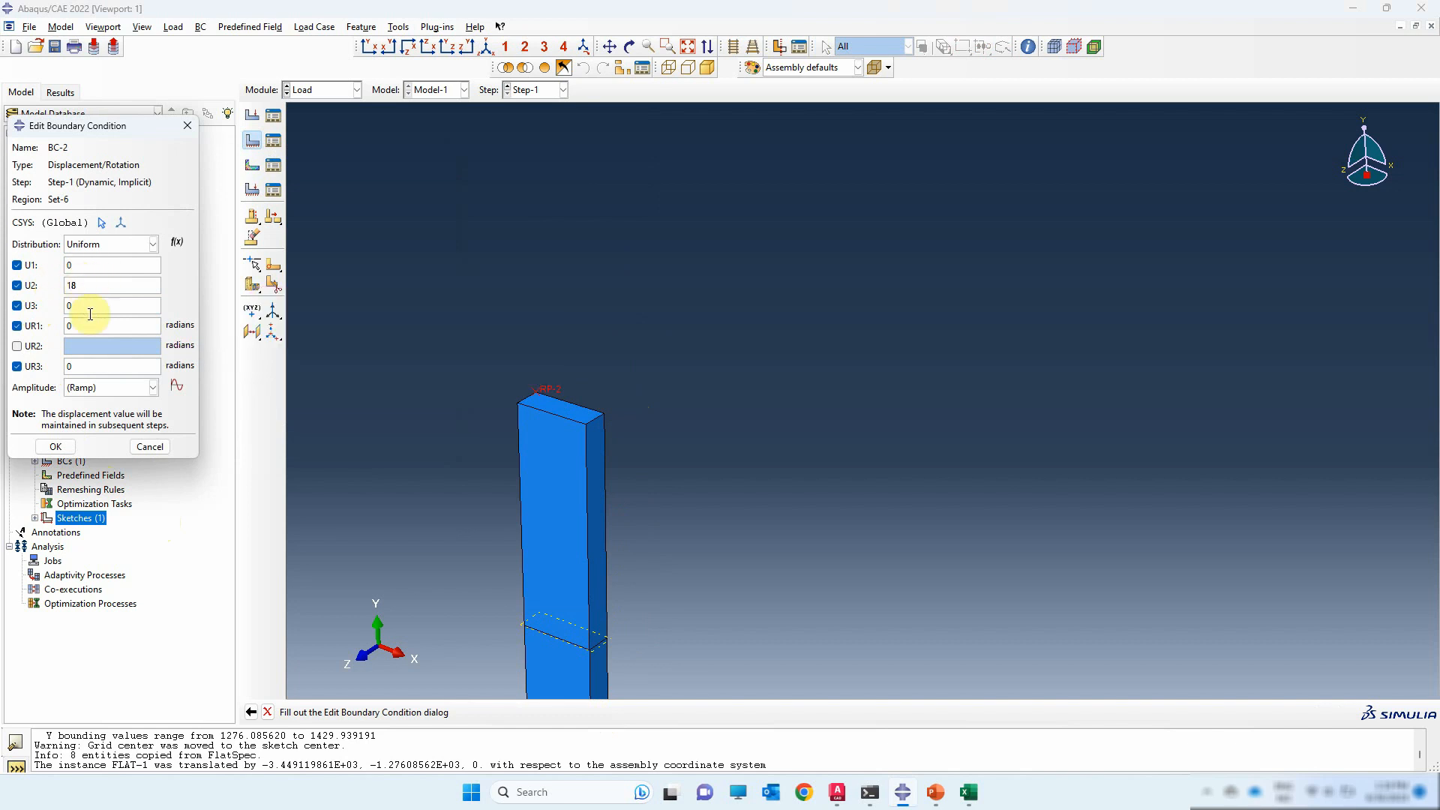
left_click(59, 446)
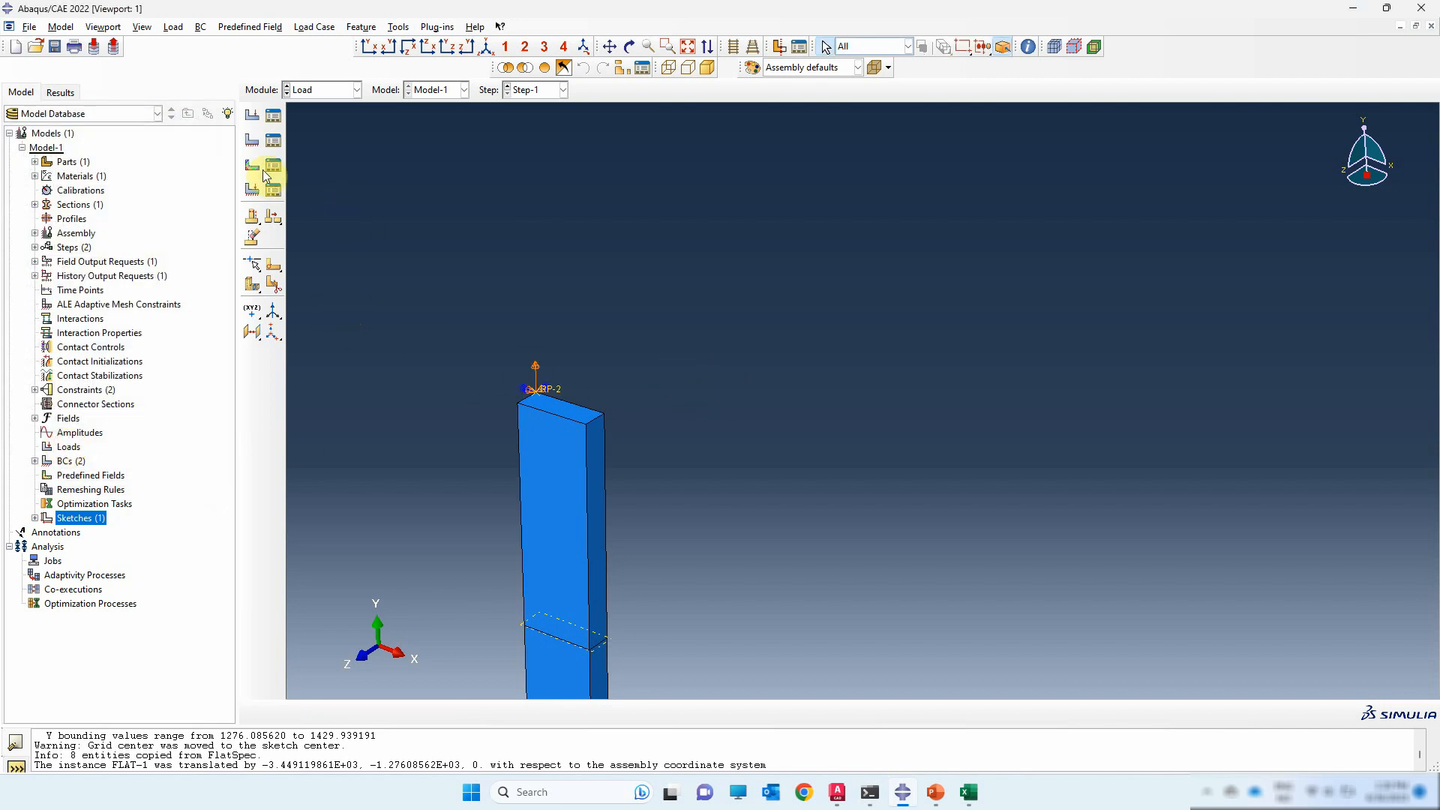
- Start a third boundary condition in Step-1 with the default name and type Symmetry/Antisymmetry/Encastre
left_click(250, 141)
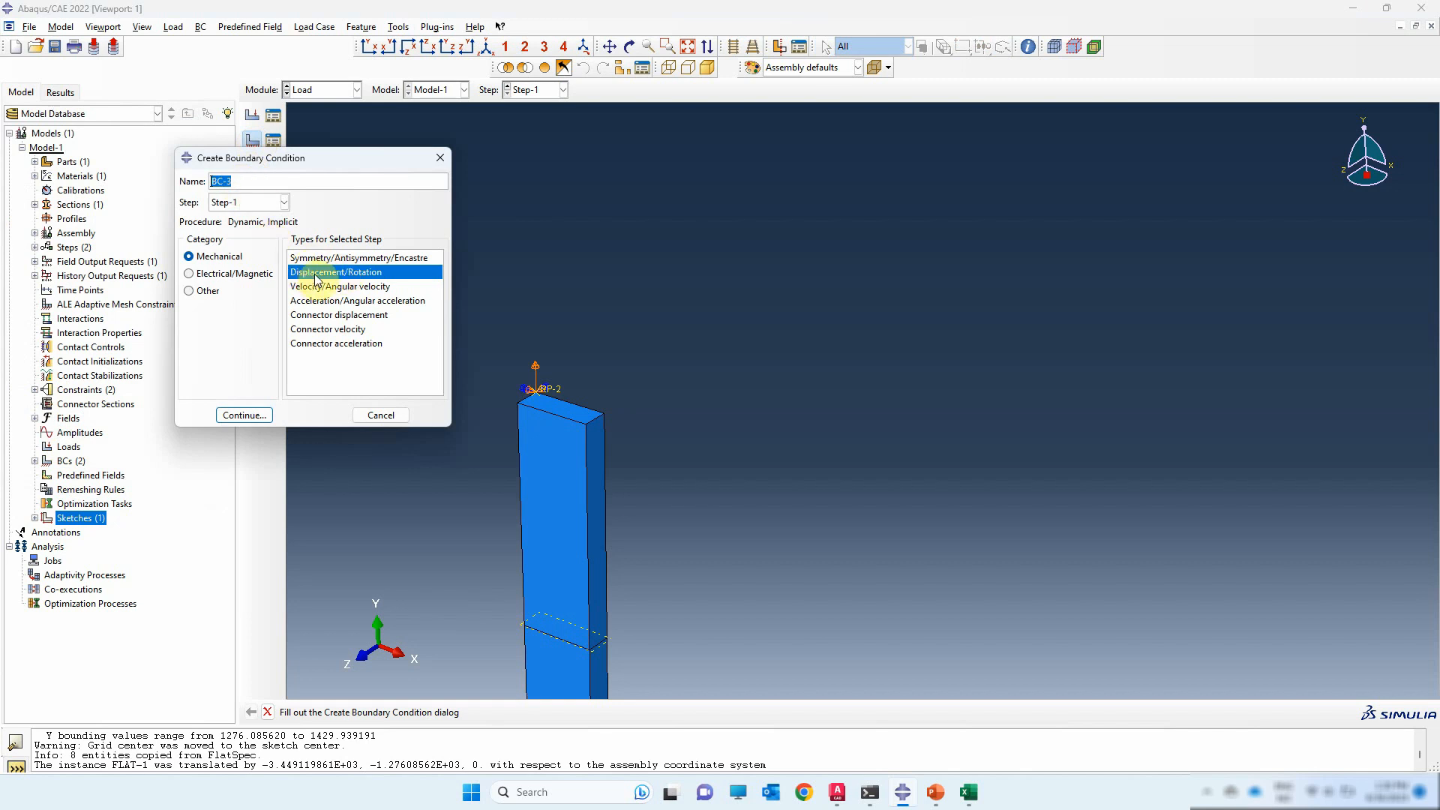
left_click(324, 259)
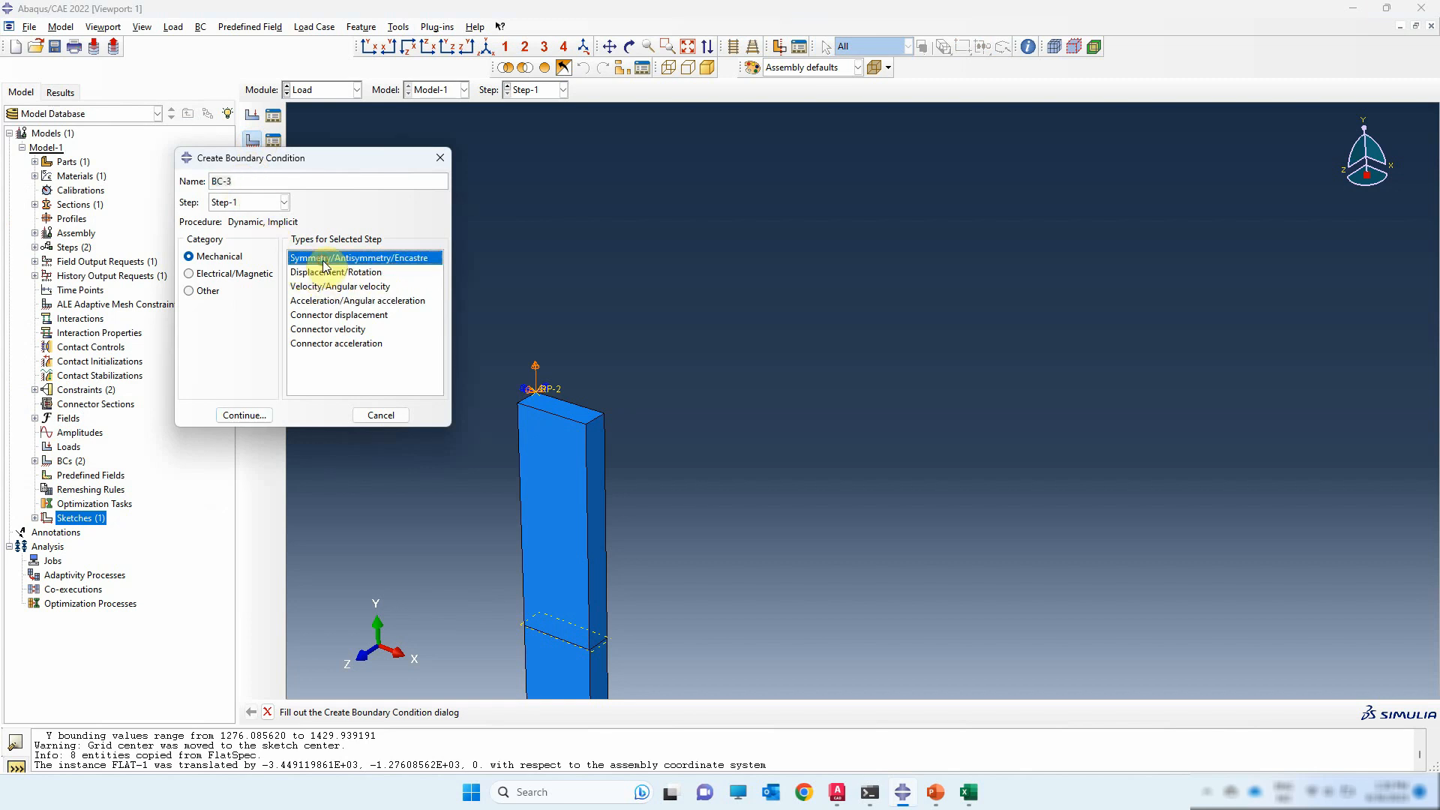
left_click(243, 415)
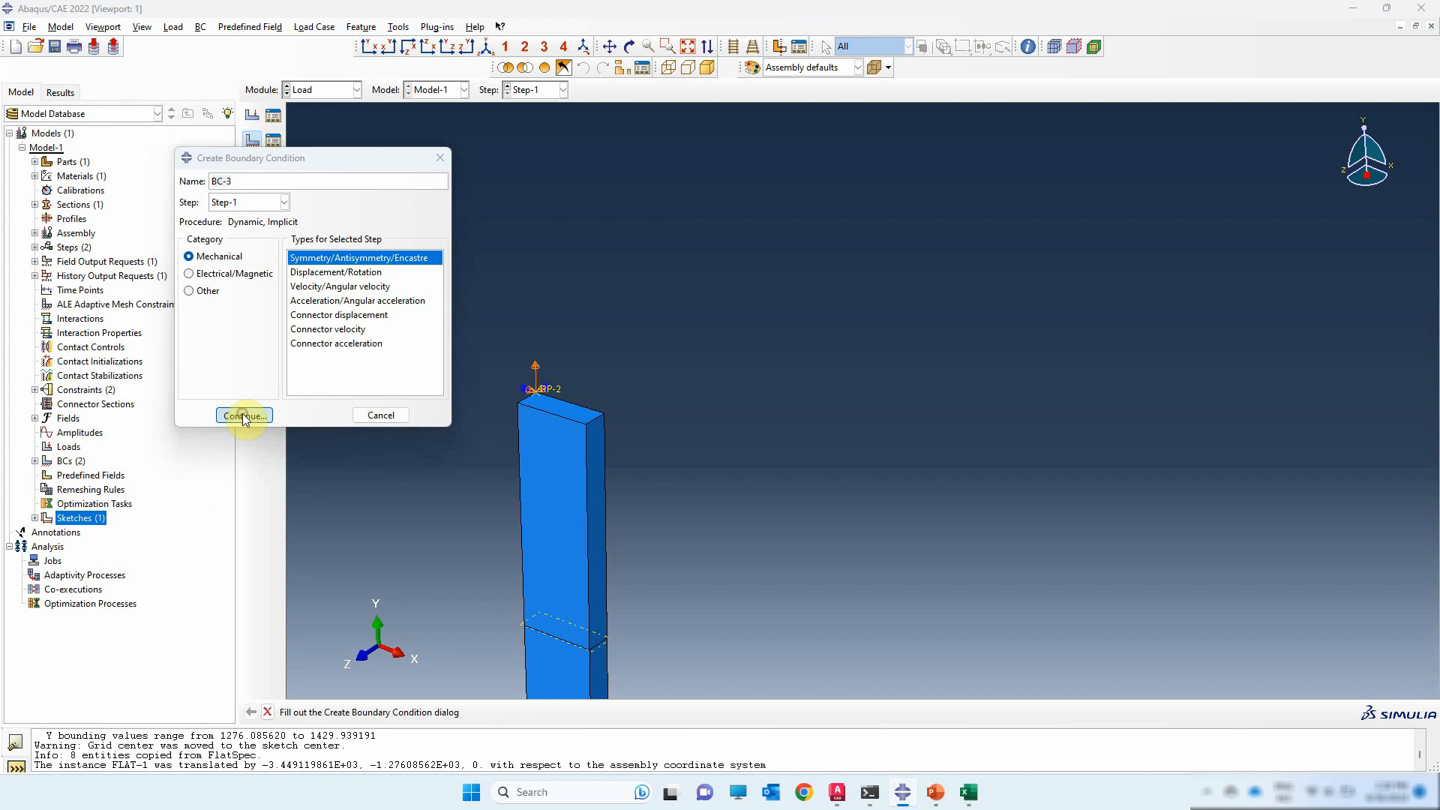
- Select all the narrow symmetry-plane faces normal to X, along the specimen's full length, as the third boundary condition's region
scroll(788, 289, "up", 5)
scroll(810, 259, "up", 2)
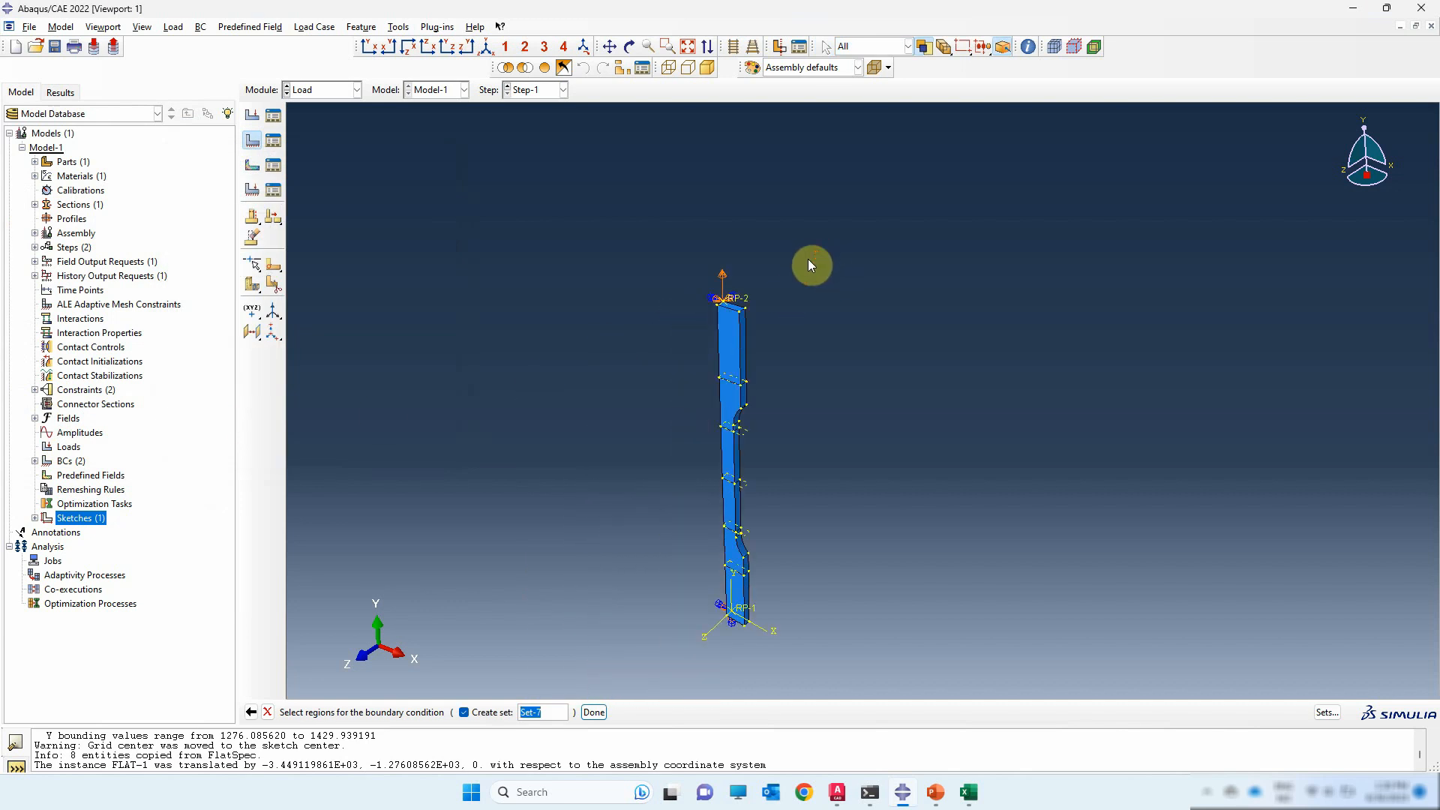
left_click(630, 47)
left_click_drag(723, 427, 927, 304)
scroll(843, 558, "down", 6)
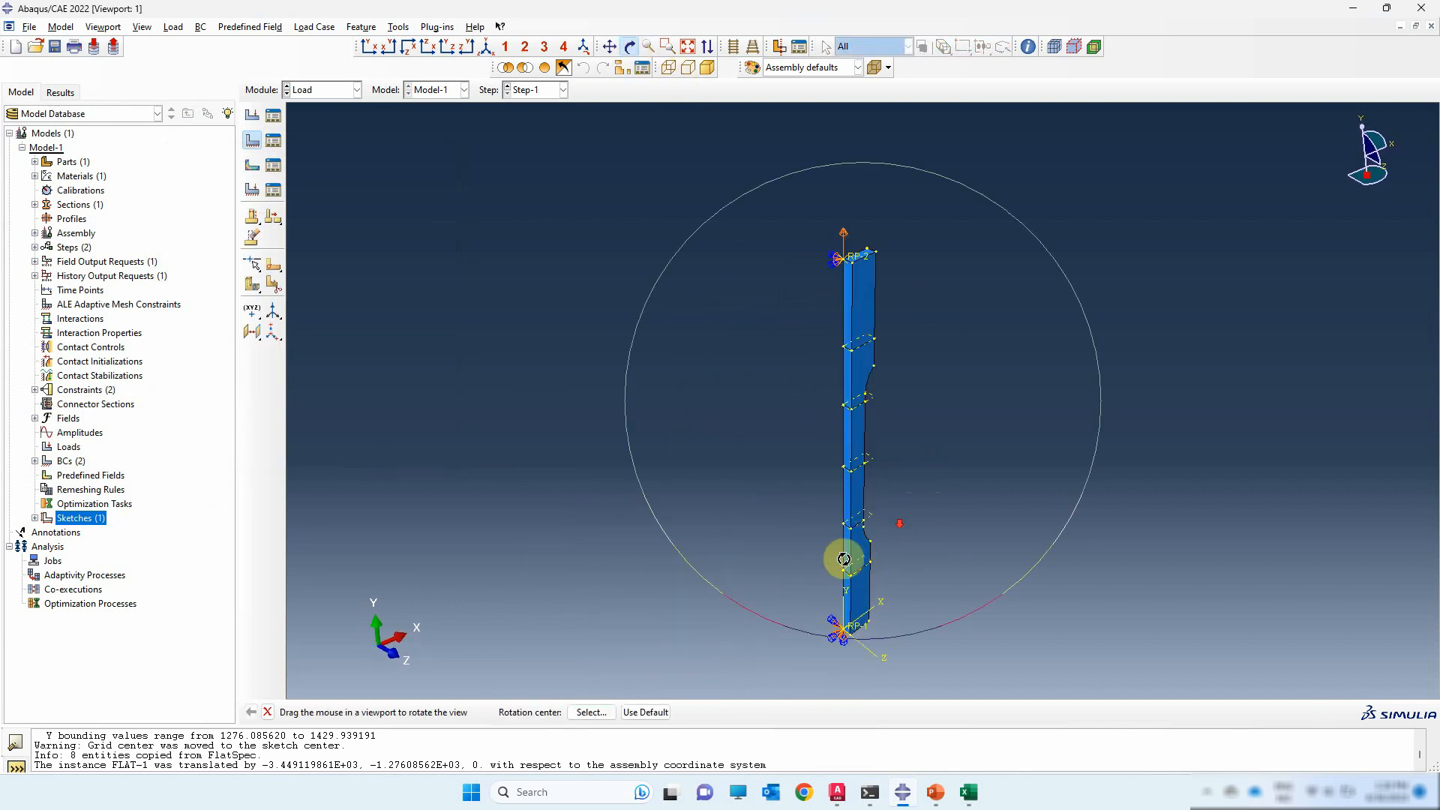
scroll(838, 453, "down", 4)
key("Escape")
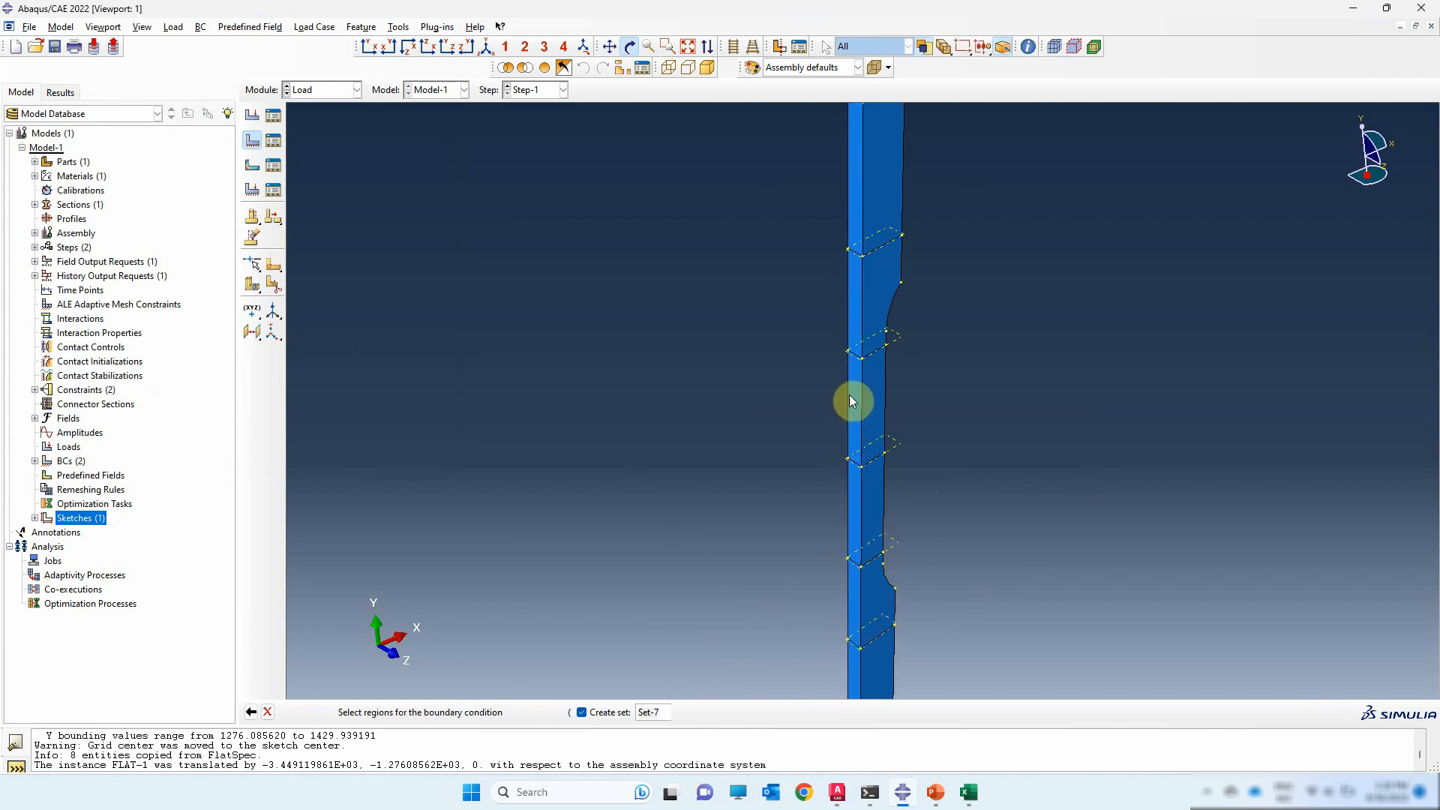
left_click(860, 232)
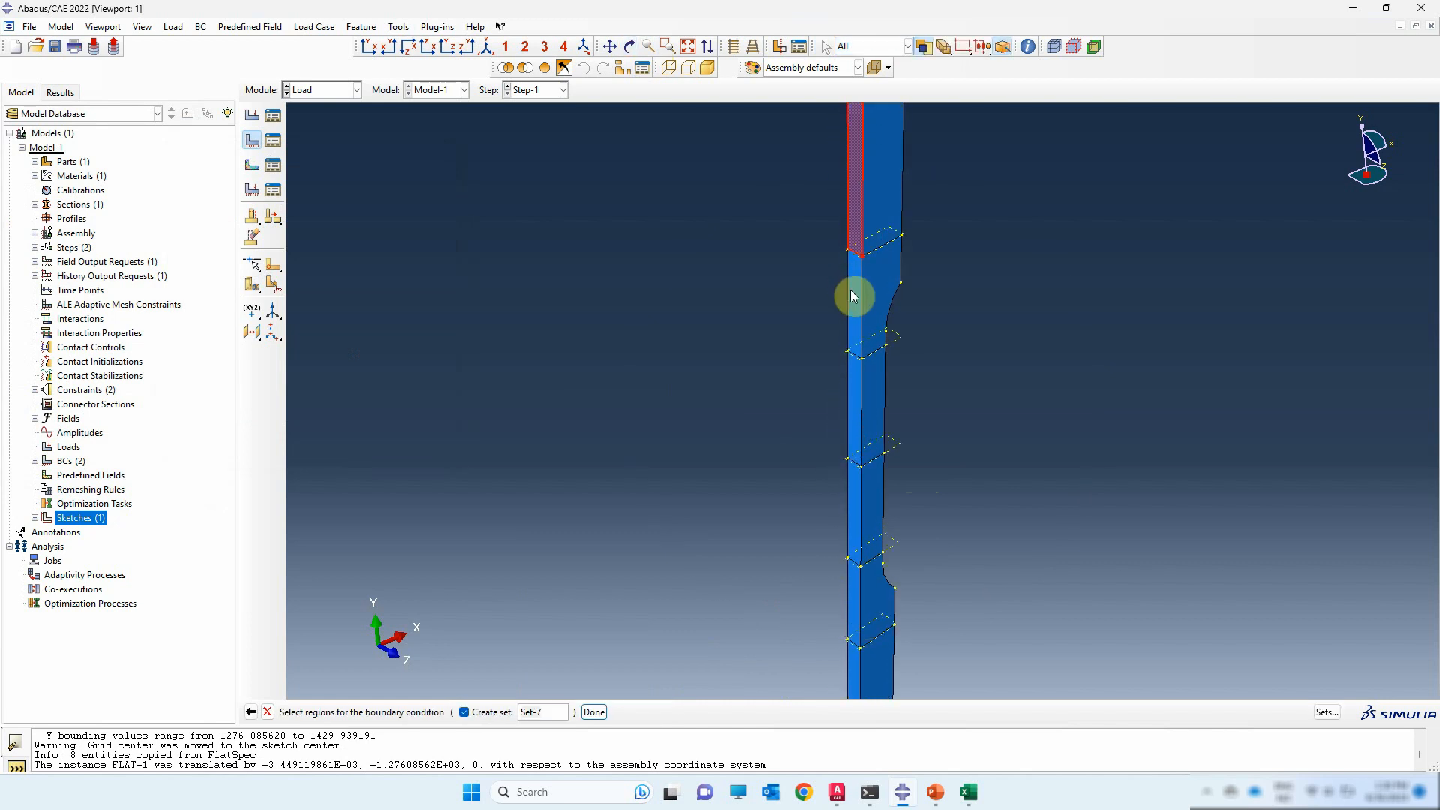
left_click(855, 413, "shift")
left_click(854, 497, "shift")
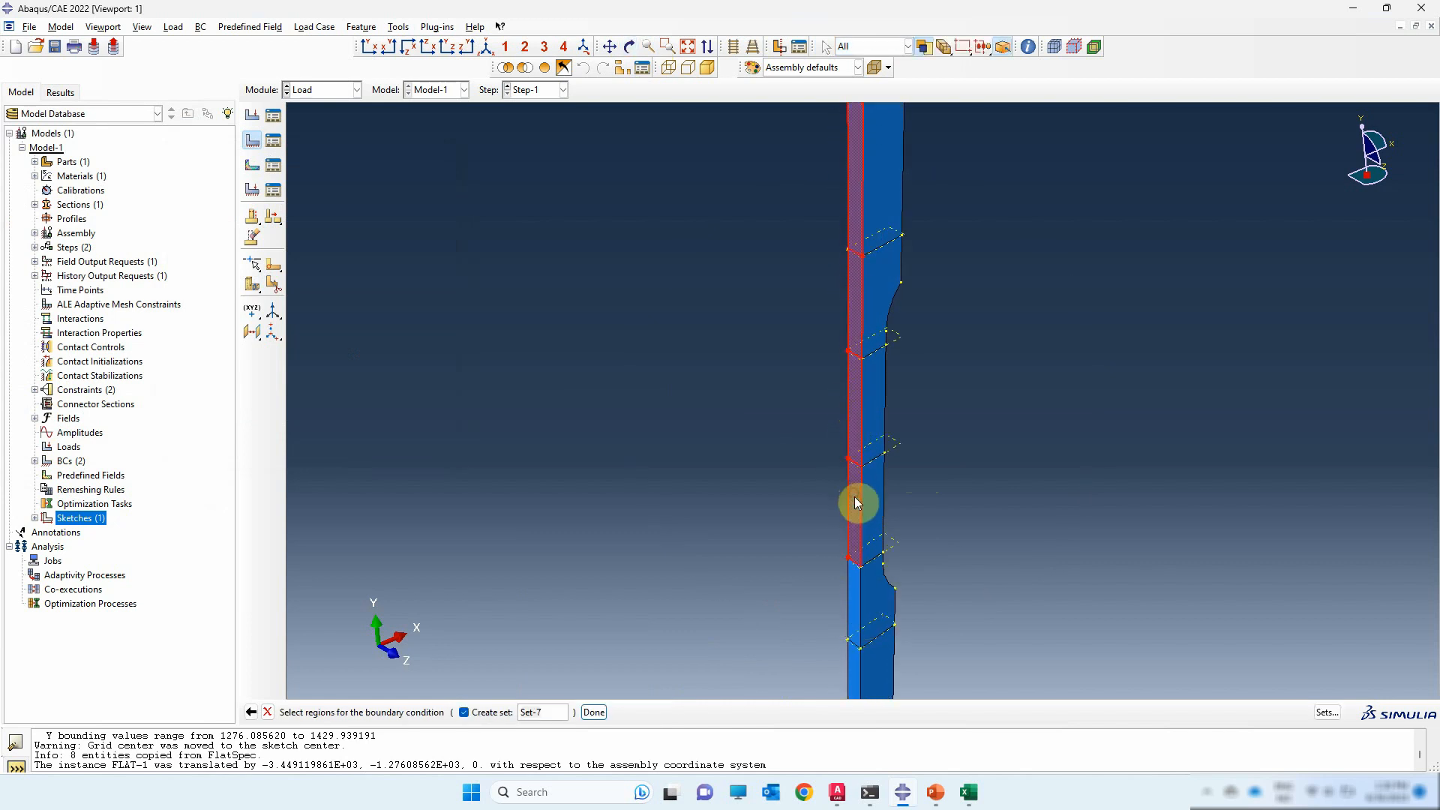
left_click(854, 662, "shift")
scroll(843, 480, "up", 6)
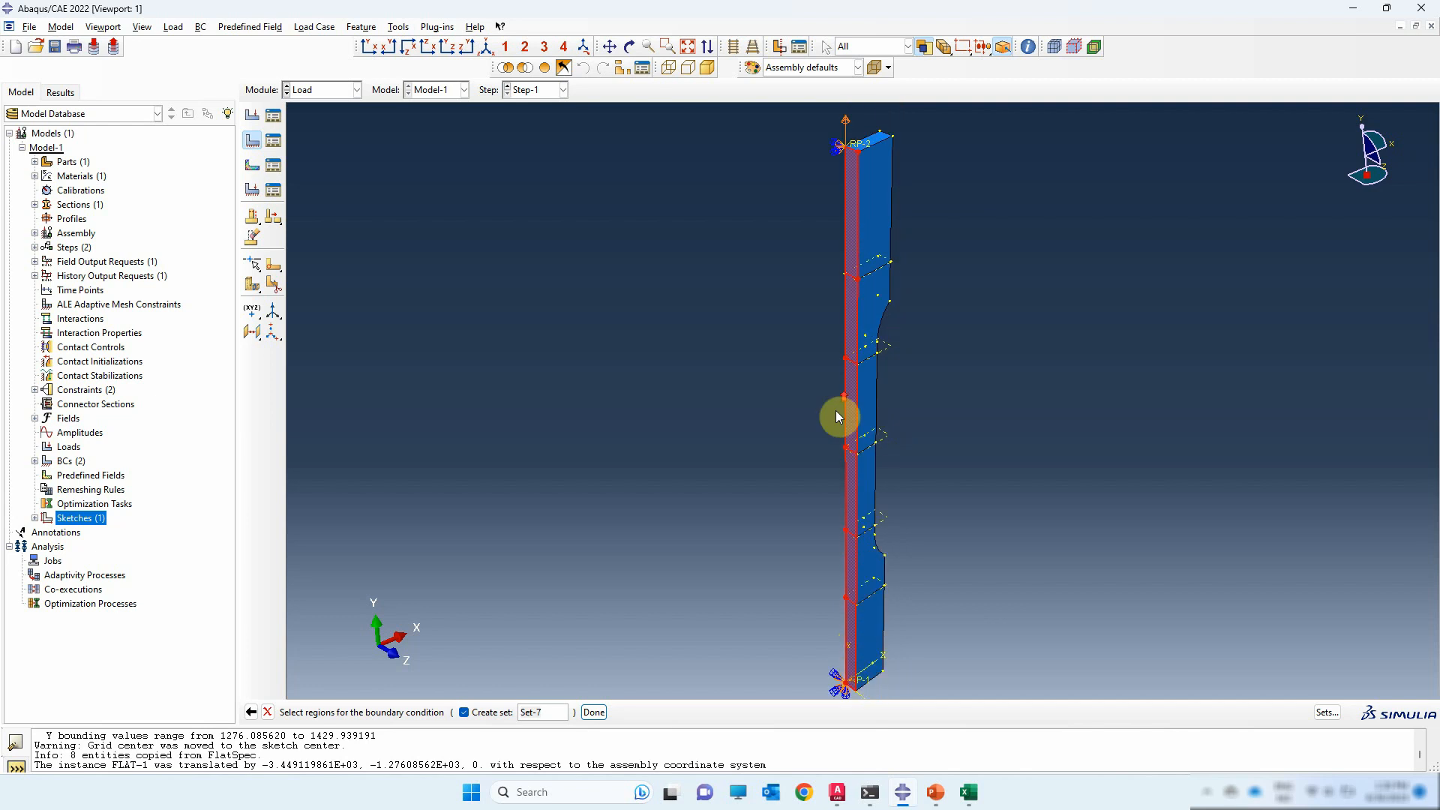
- Confirm the region and apply XSYMM (U1 = UR2 = UR3 = 0) to the selected X-normal faces
scroll(852, 534, "down", 5)
scroll(850, 519, "down", 2)
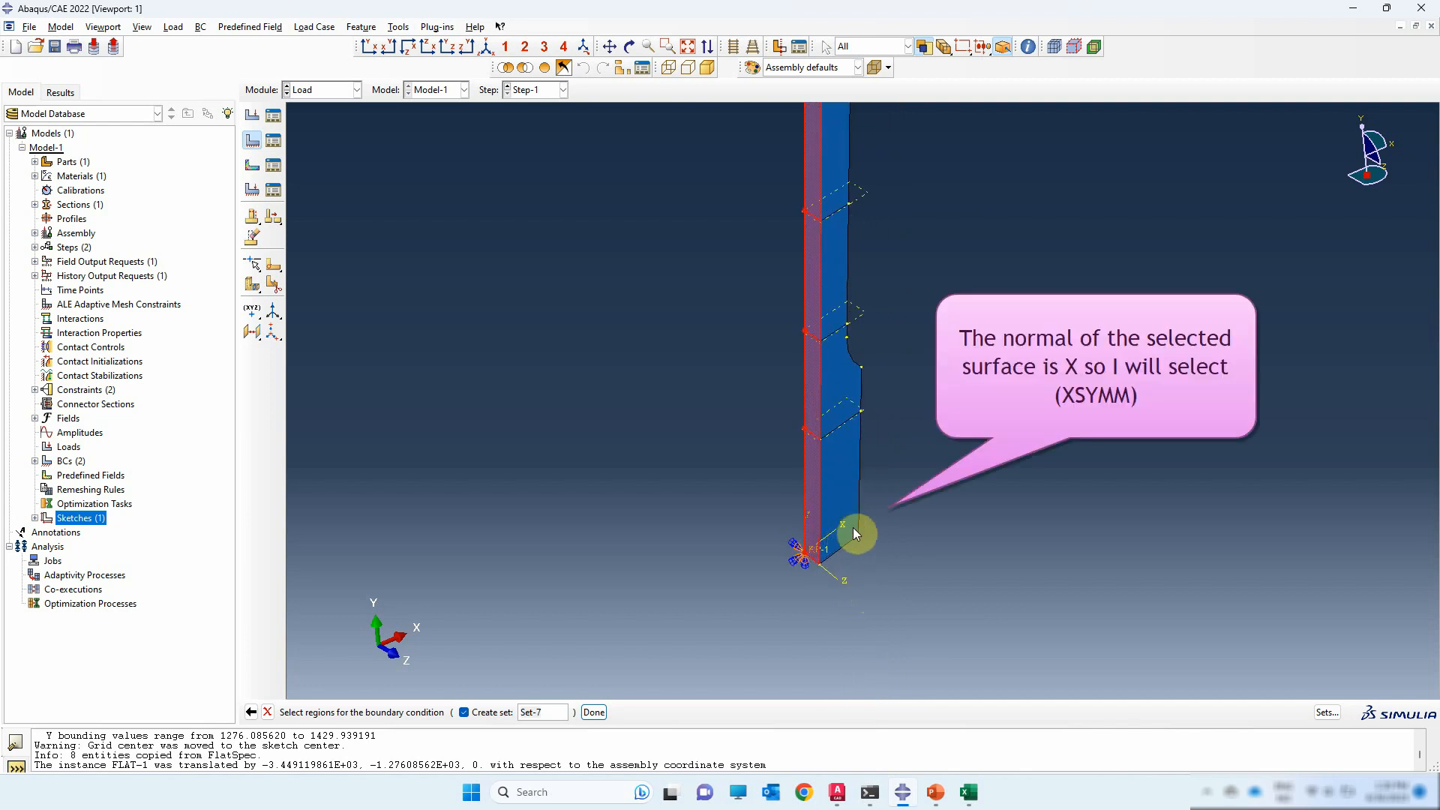
left_click(594, 711)
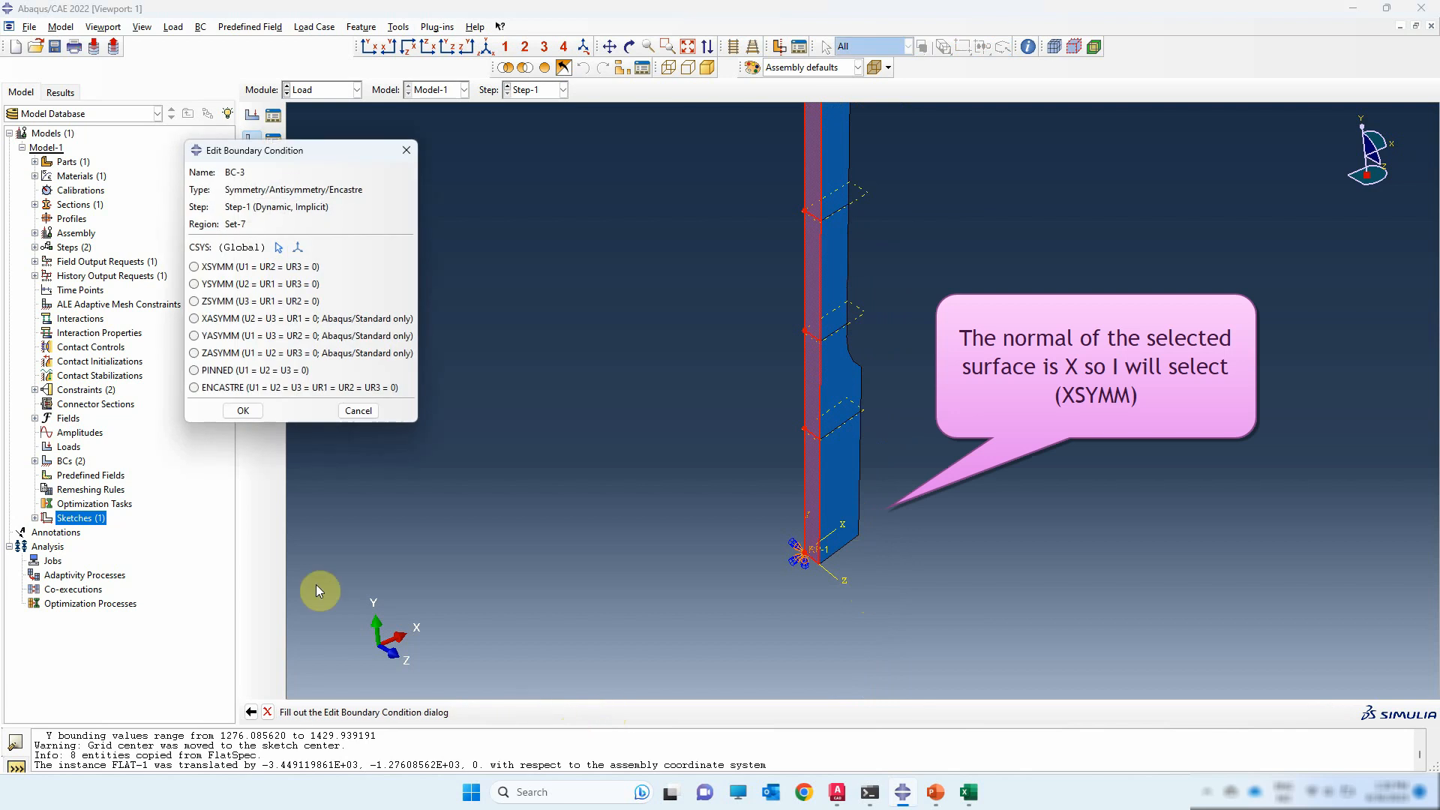
left_click(201, 268)
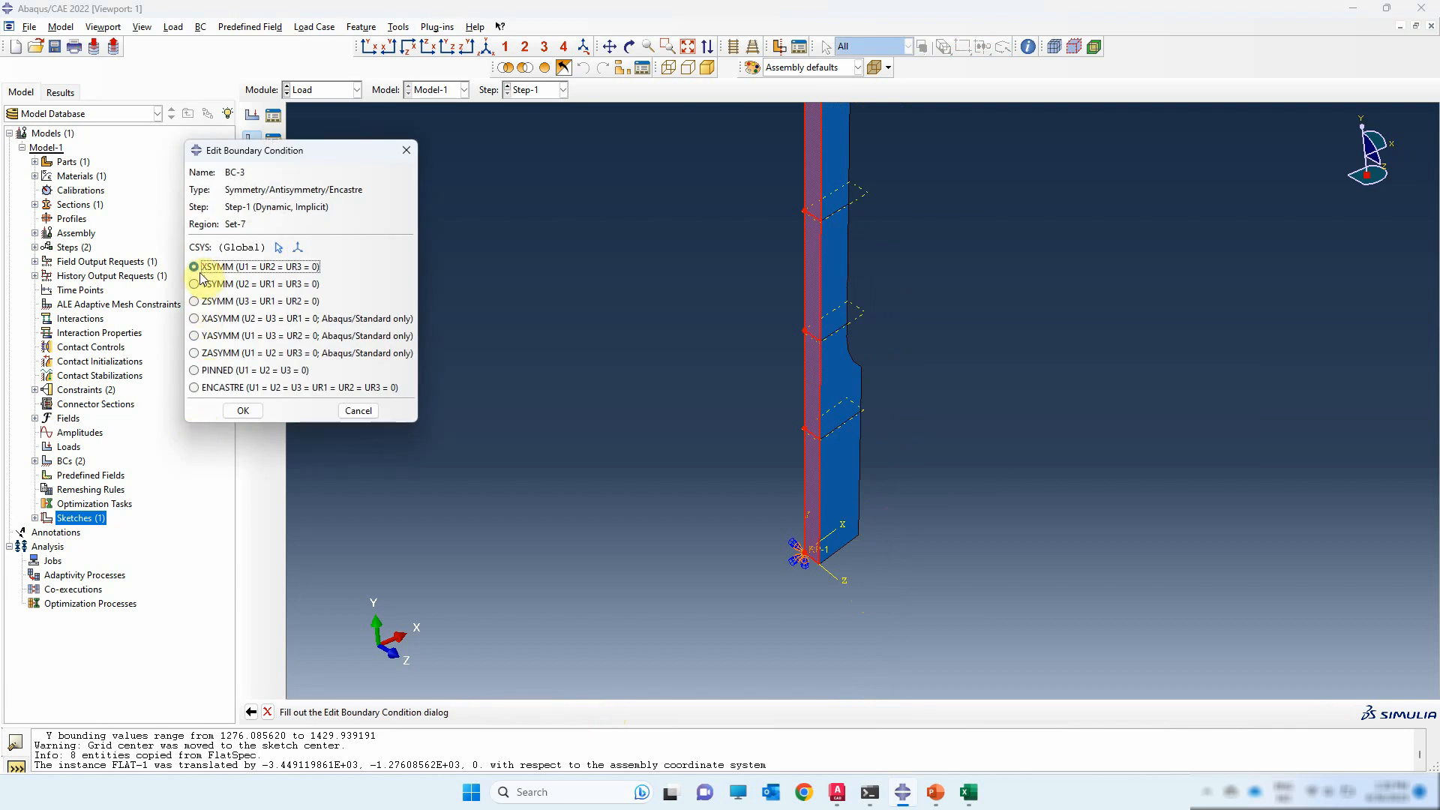
left_click(242, 411)
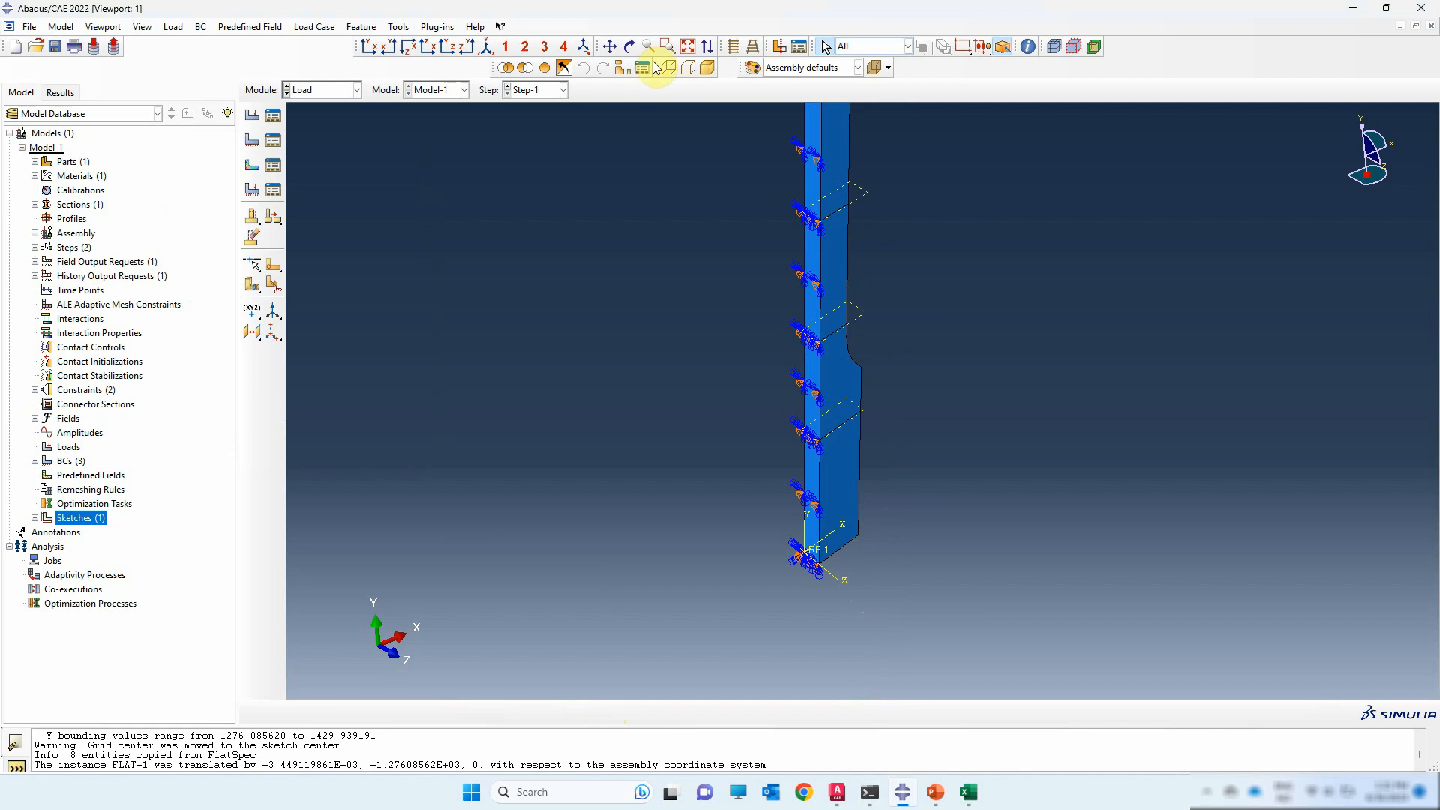
- Start a fourth boundary condition in Step-1 with the default name and type Symmetry/Antisymmetry/Encastre for the specimen's back side
left_click(632, 47)
left_click_drag(842, 459, 963, 501)
key("Escape")
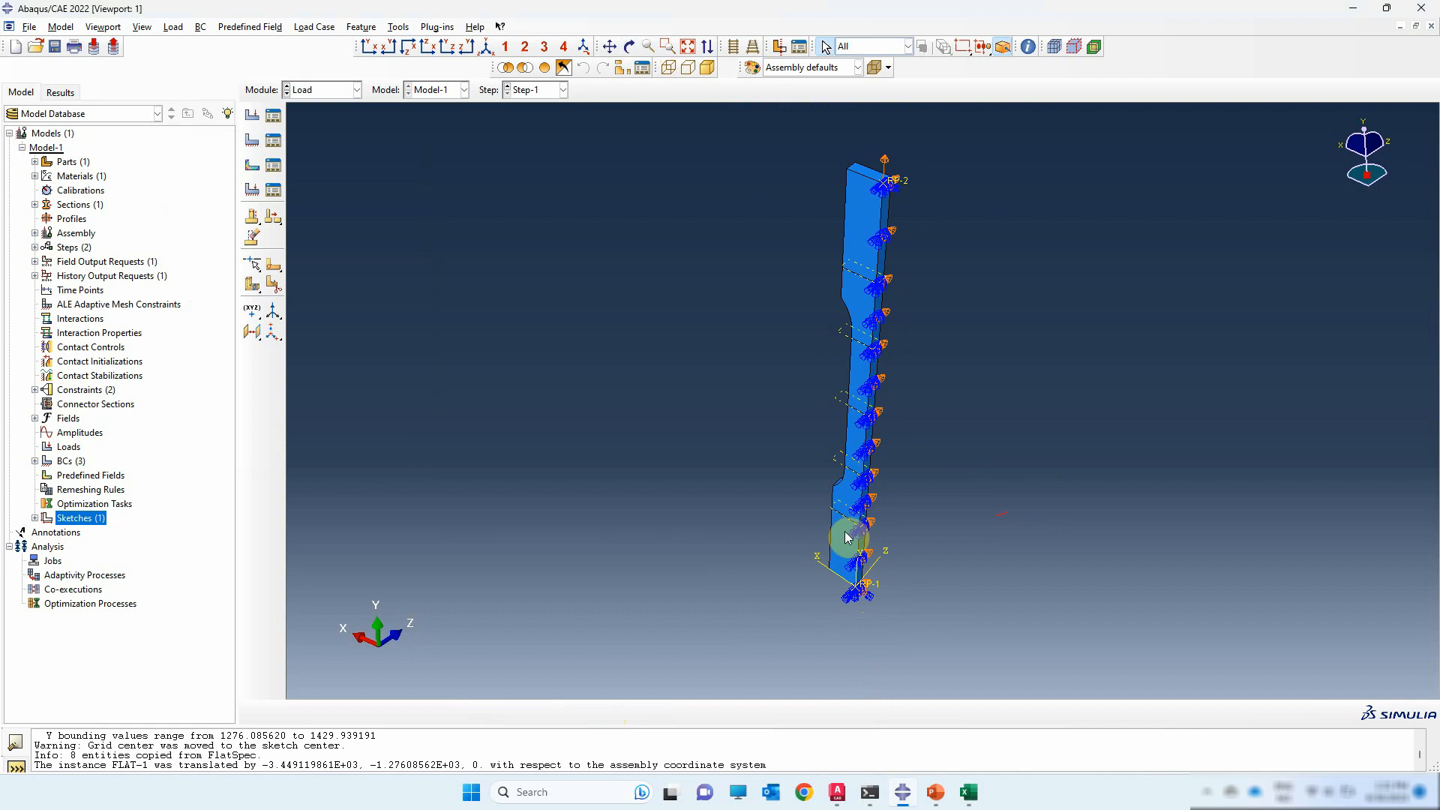
left_click(252, 141)
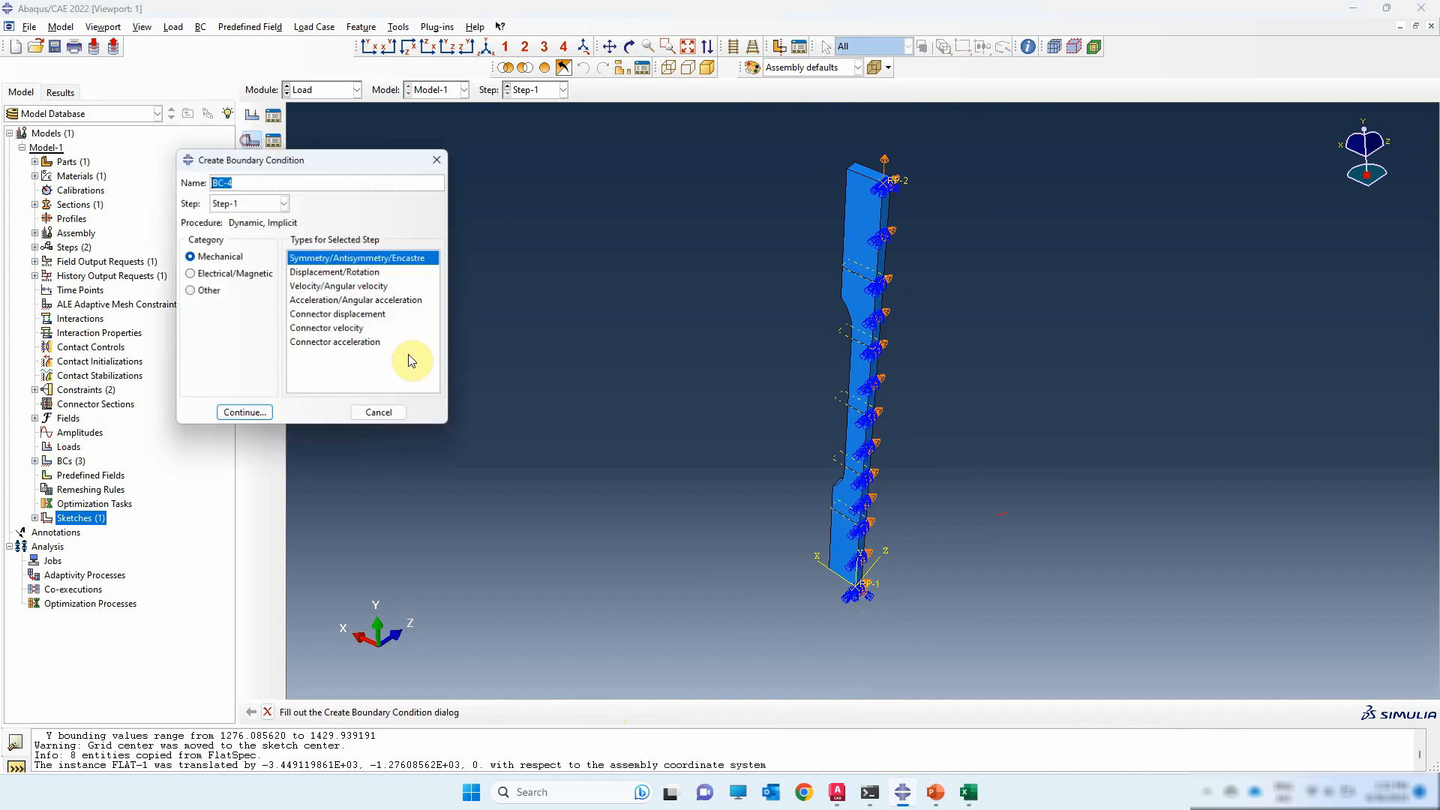
left_click(255, 415)
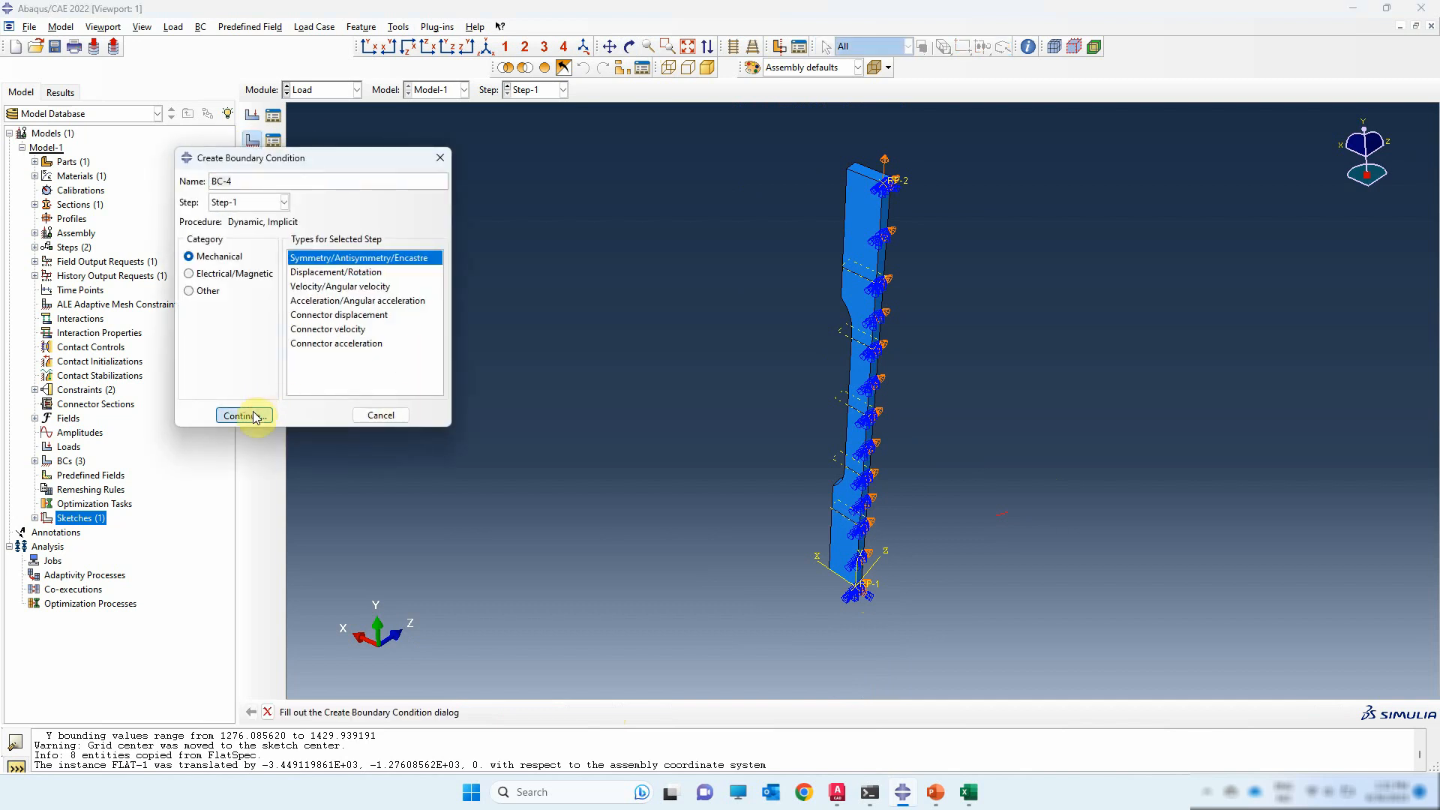
- Select all the wide back faces normal to Z, along the specimen's full length, as the fourth boundary condition's region
left_click(871, 214)
left_click(860, 293, "shift")
left_click(857, 365, "shift")
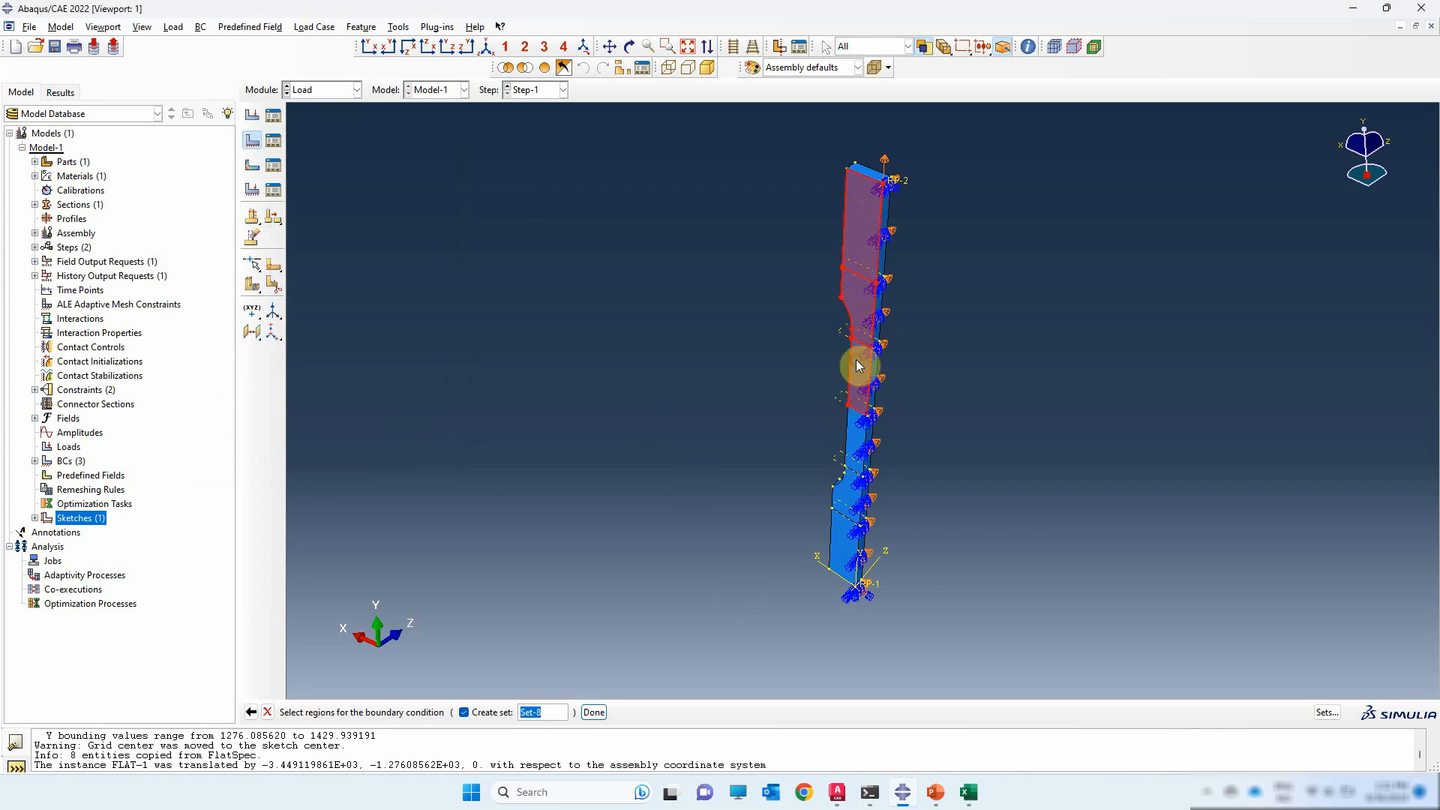
left_click(857, 440, "shift")
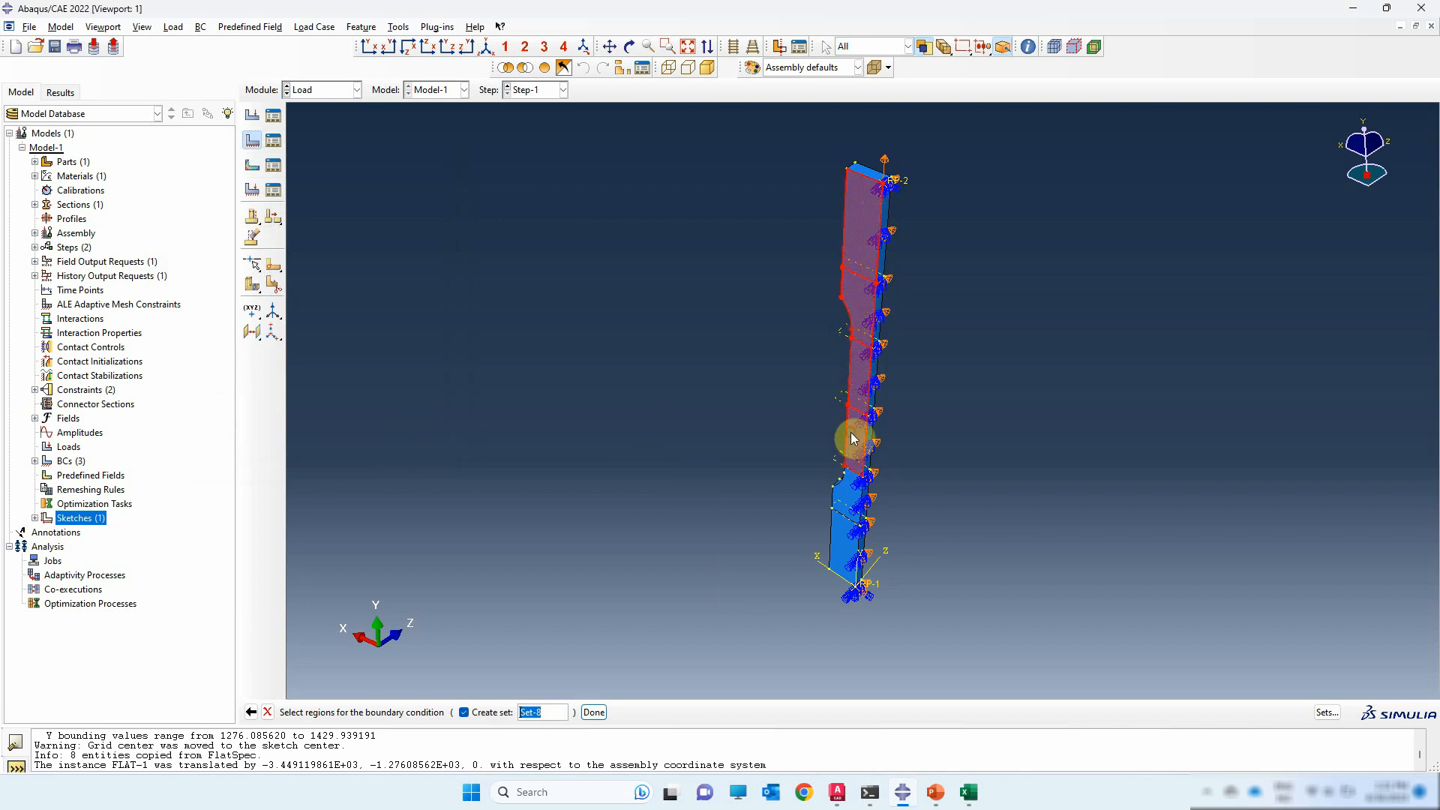
left_click(844, 498, "shift")
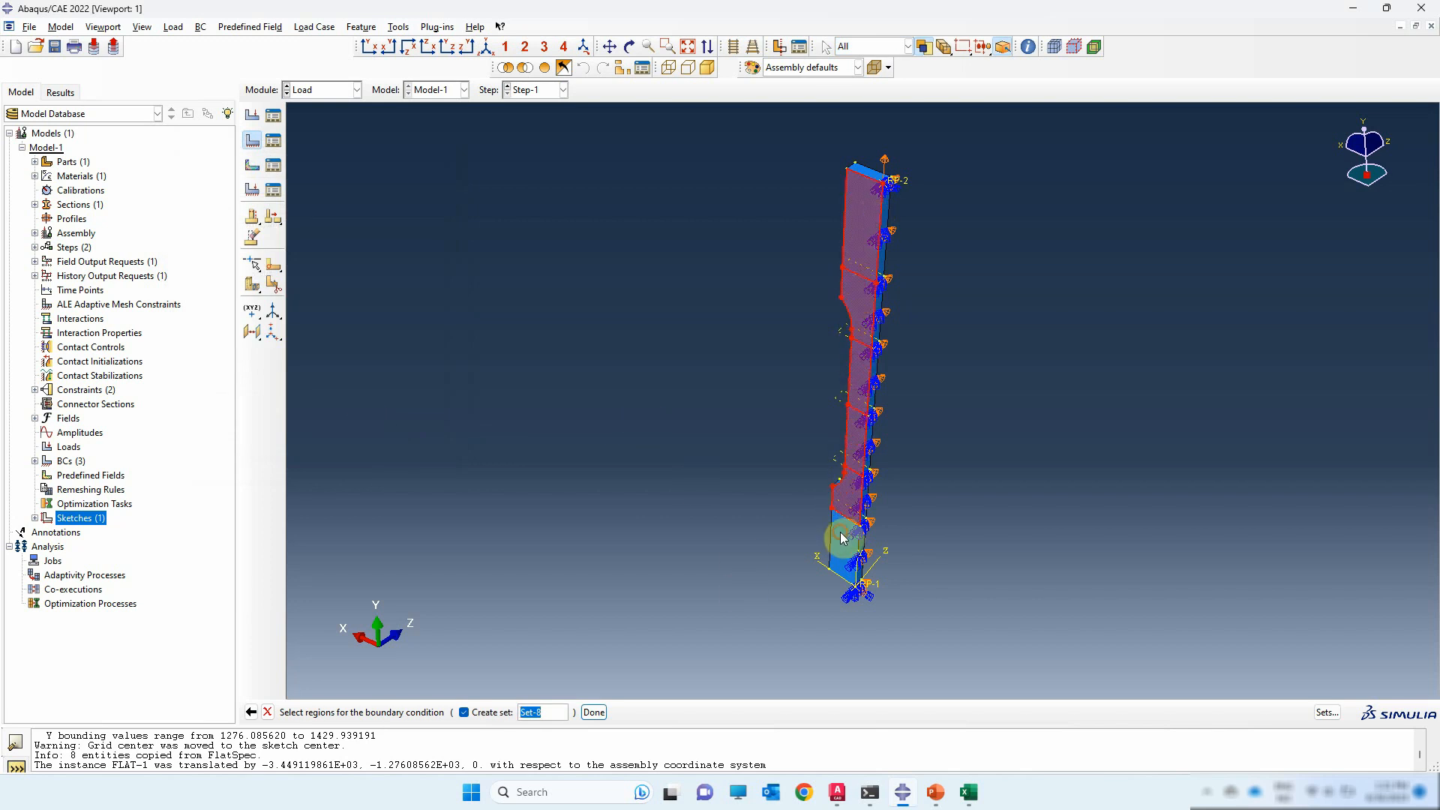
left_click(594, 712)
- Apply ZSYMM (U3 = UR1 = UR2 = 0) to the selected Z-normal faces
scroll(904, 568, "up", 2)
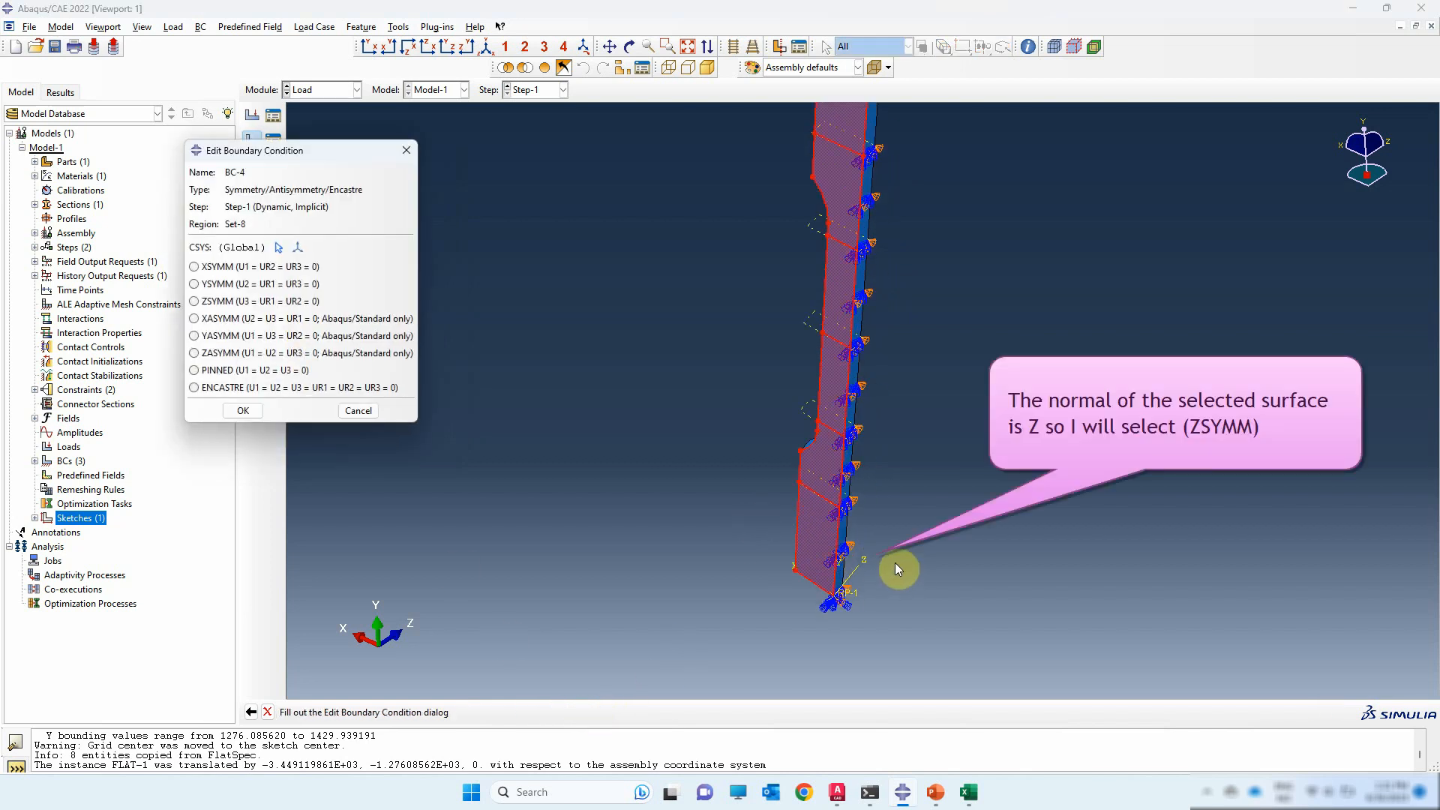
scroll(898, 569, "up", 1)
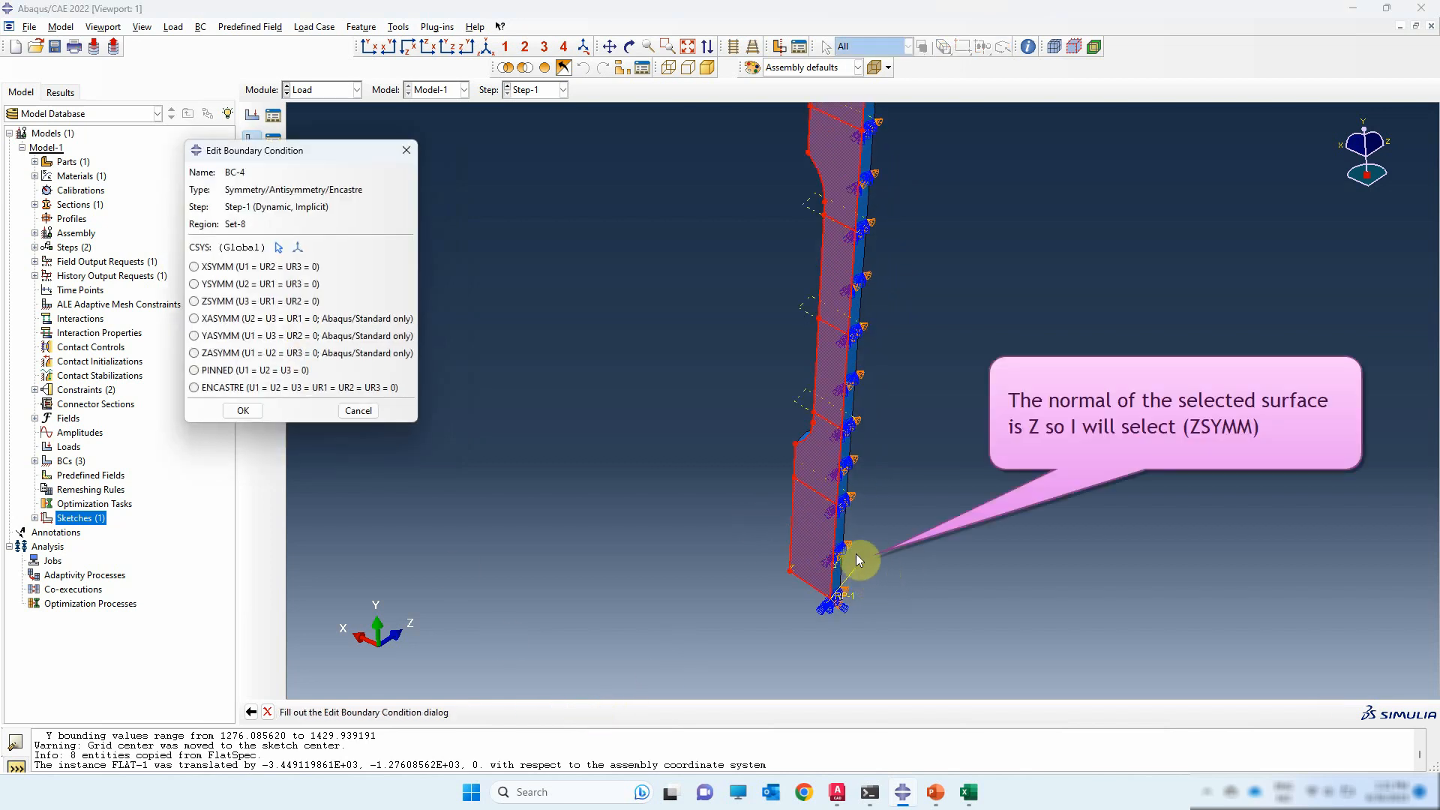
left_click(213, 303)
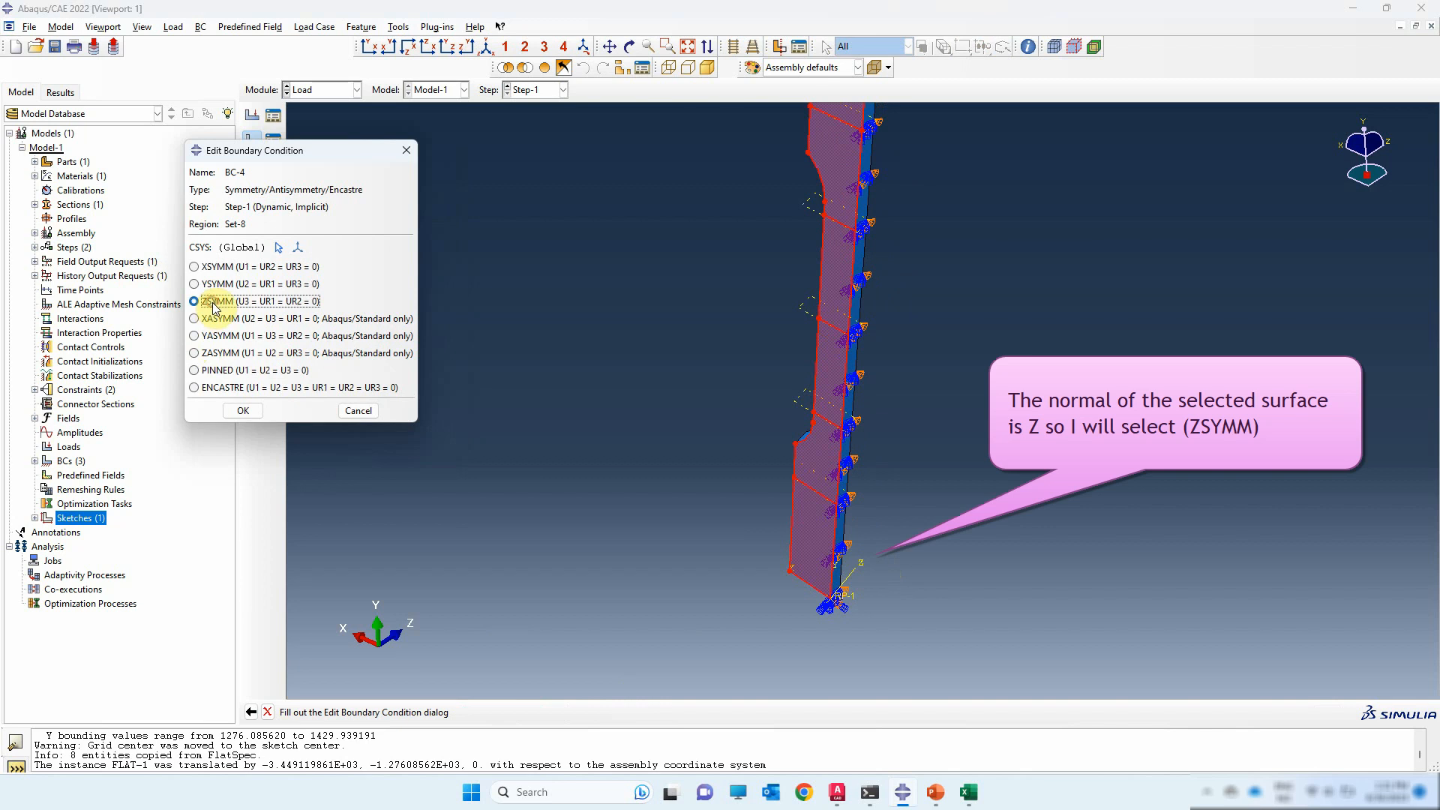
left_click(241, 414)
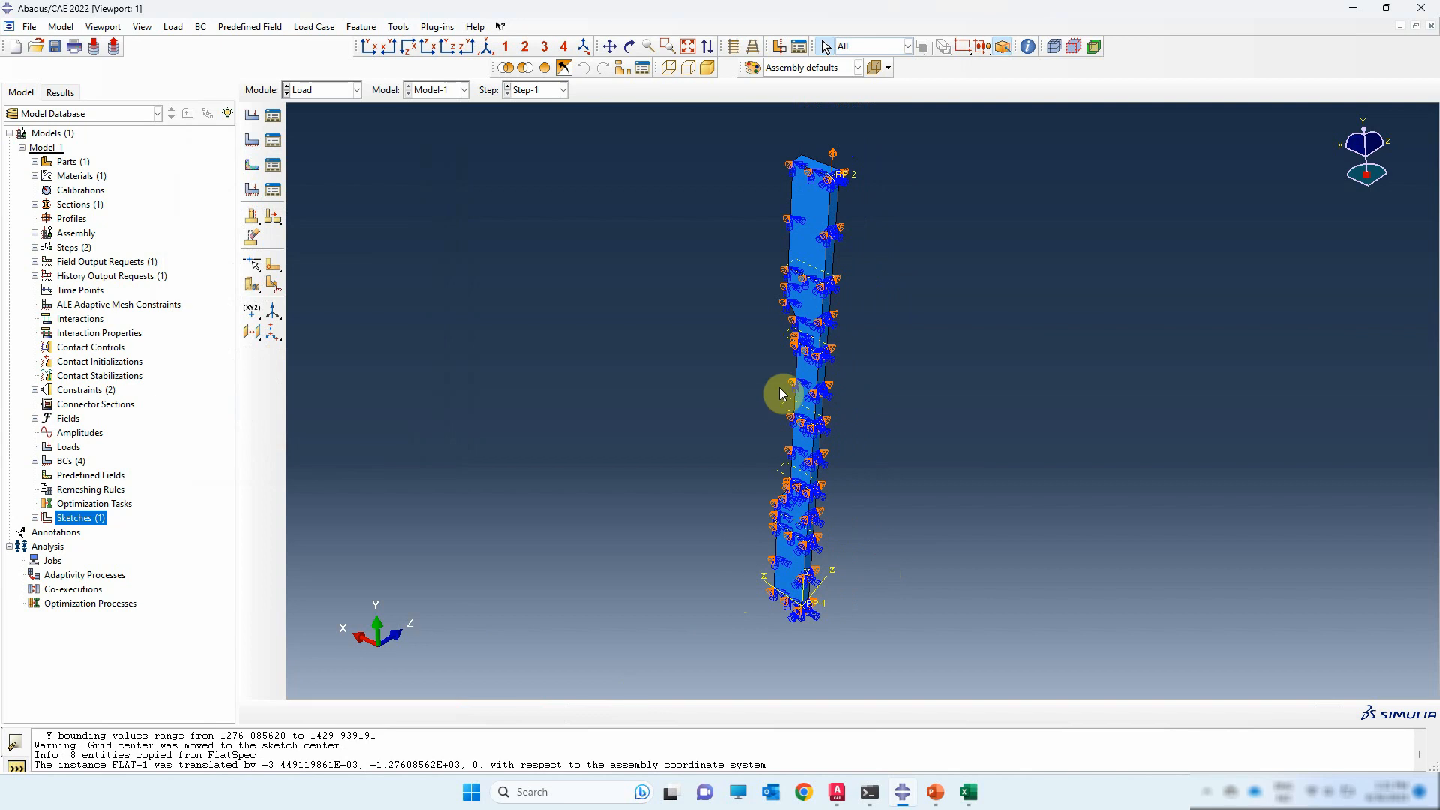
- Return to the isometric view and switch to the Mesh module with the FLAT part as the object
left_click(632, 49)
left_click_drag(884, 383, 842, 475)
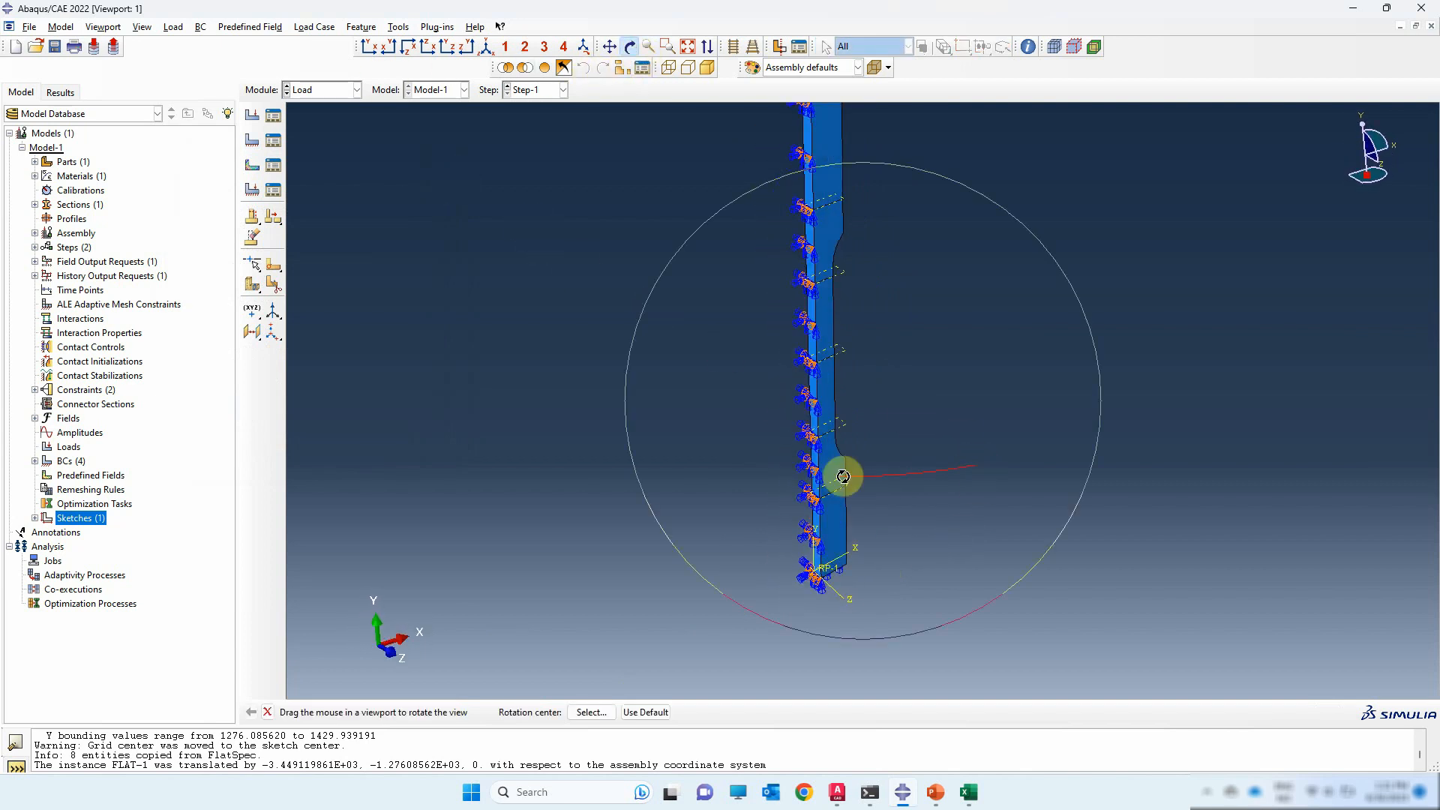
left_click(490, 50)
left_click(341, 91)
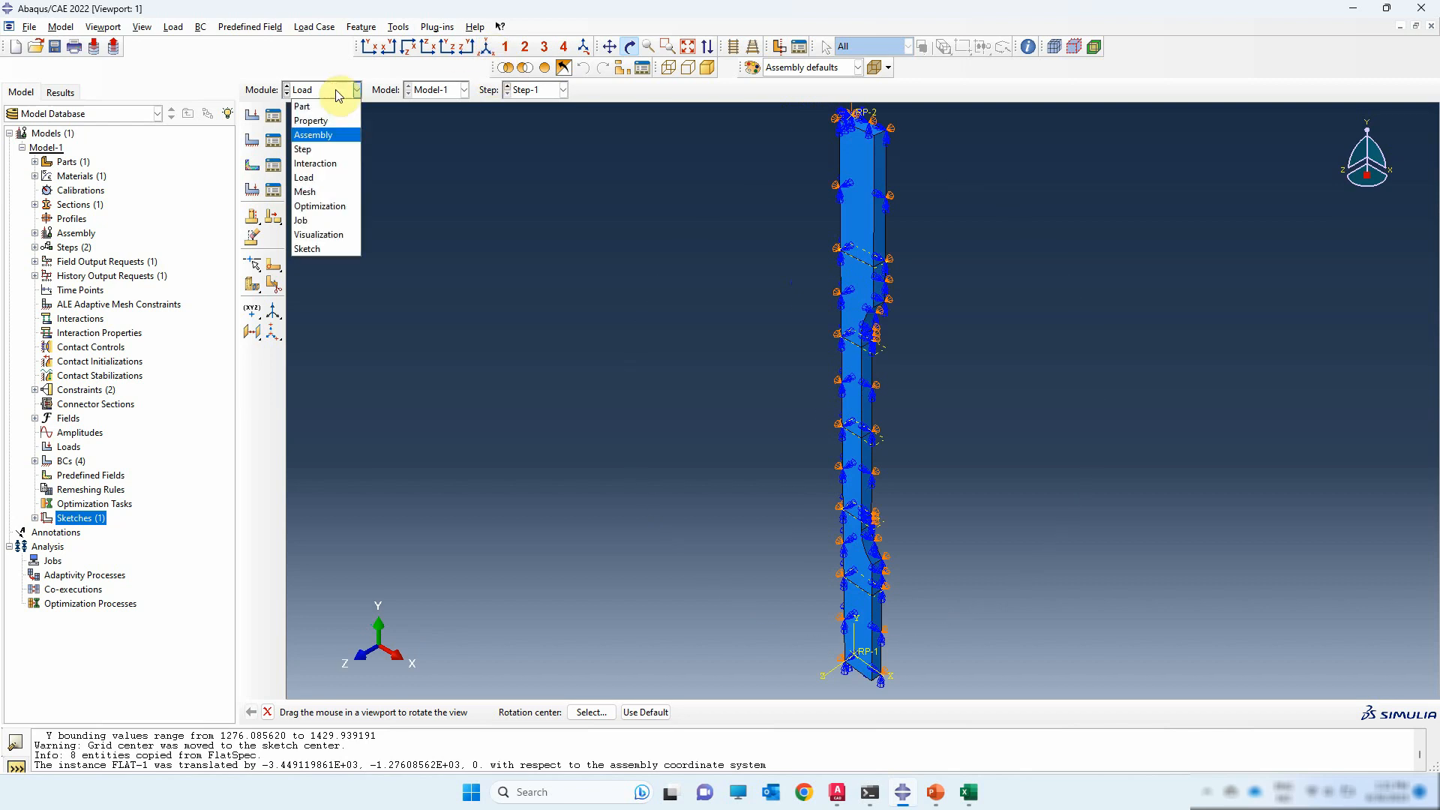
left_click(328, 192)
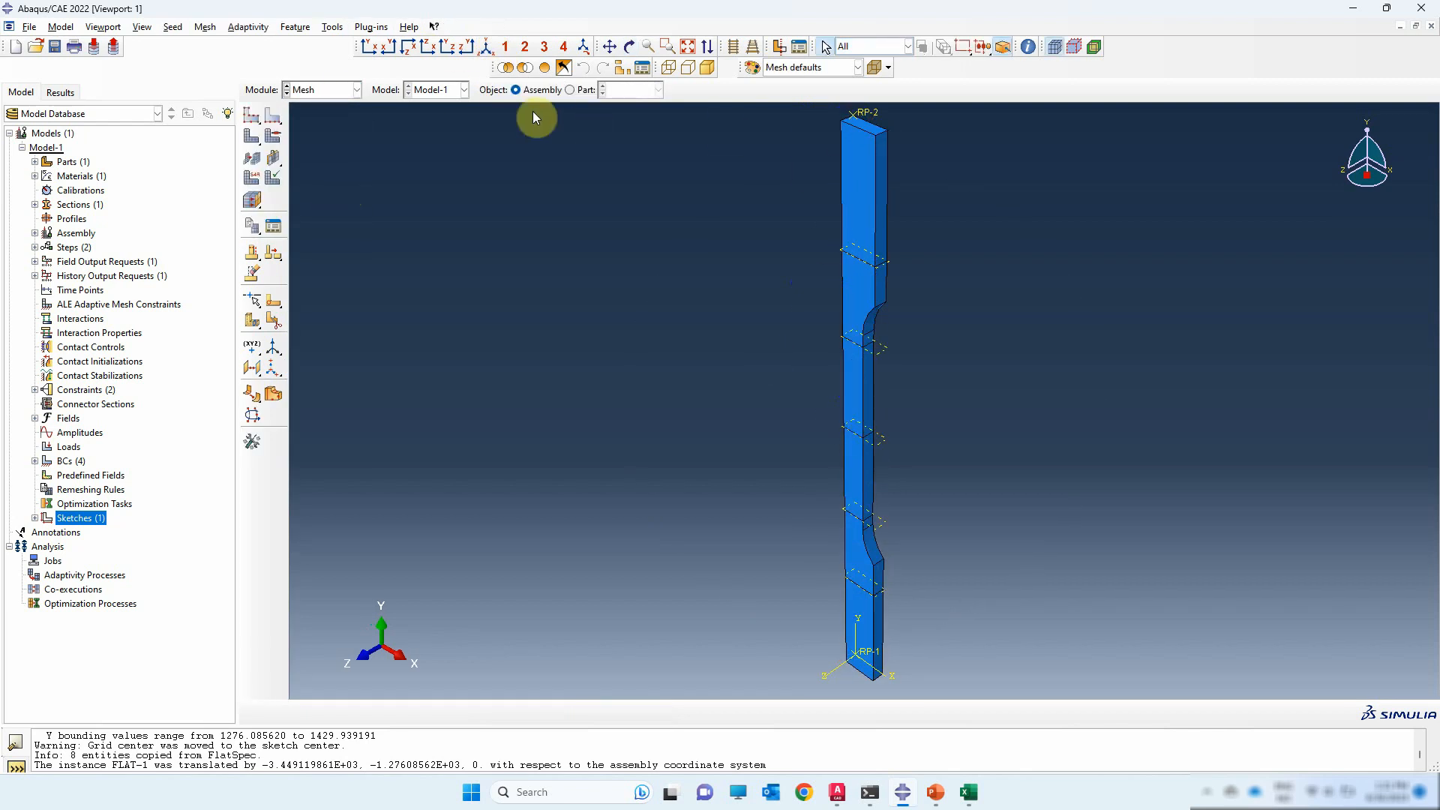
left_click(569, 90)
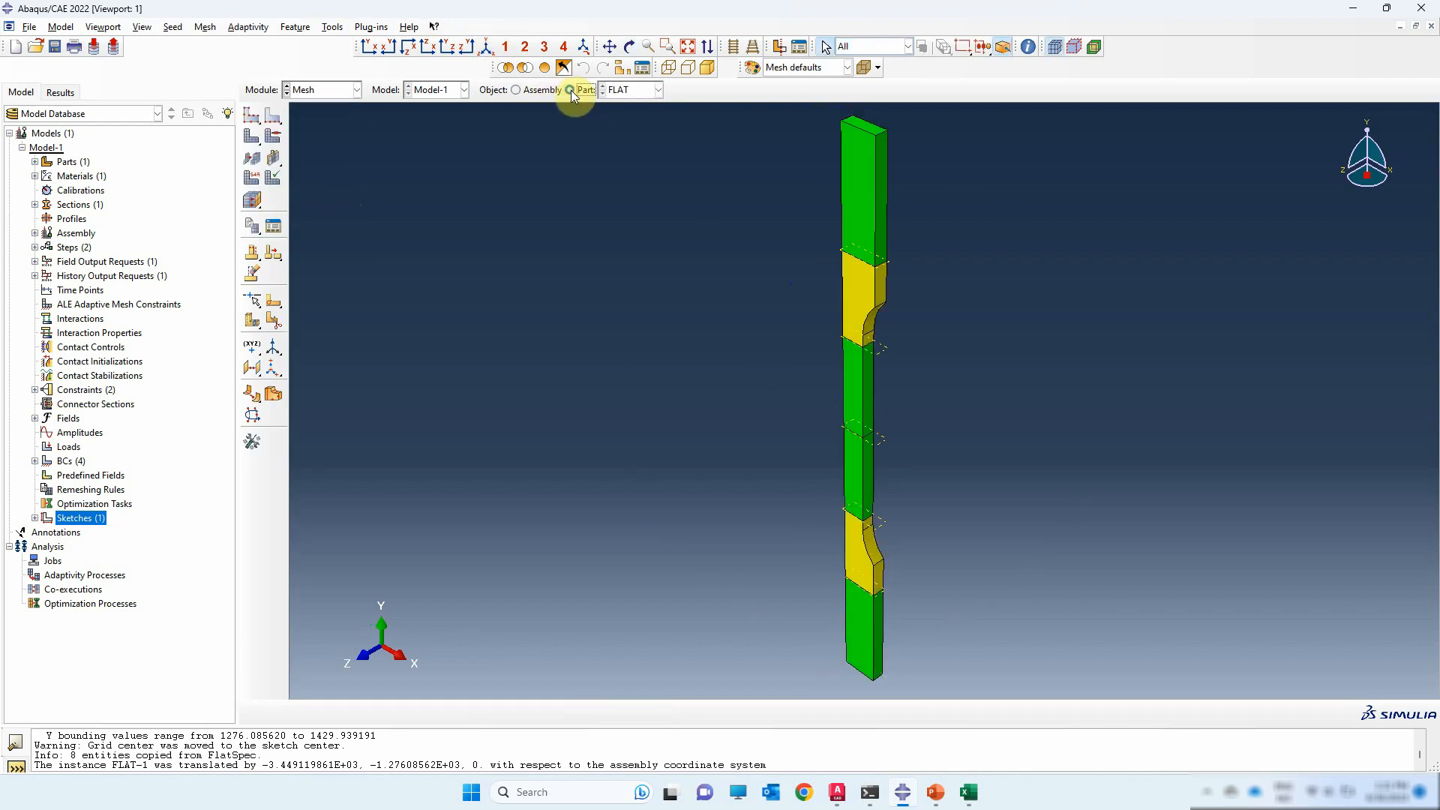
- Seed the FLAT part with an approximate global size of 3, keeping curvature control on with a deviation factor of 0.1
left_click(251, 117)
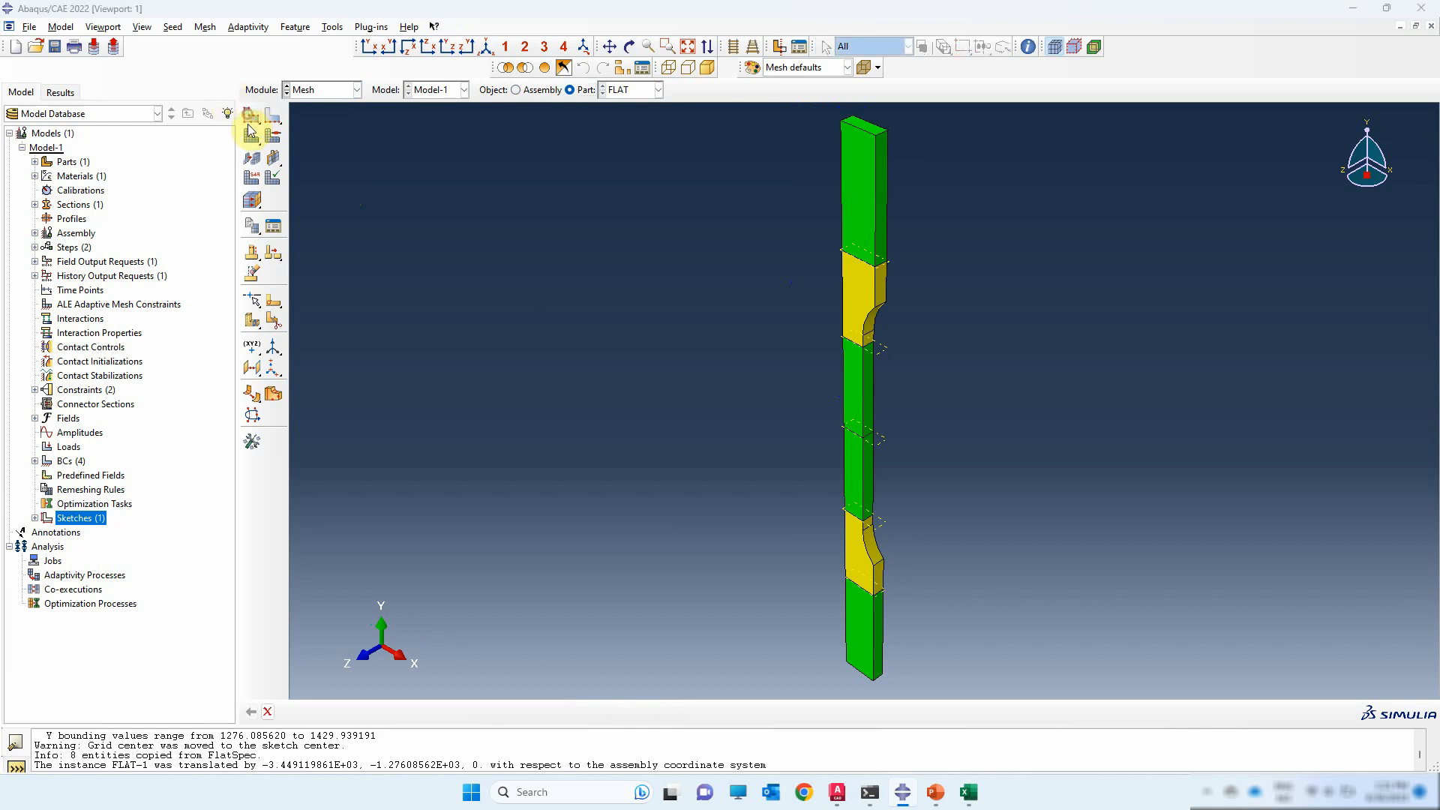
left_click_drag(264, 236, 186, 248)
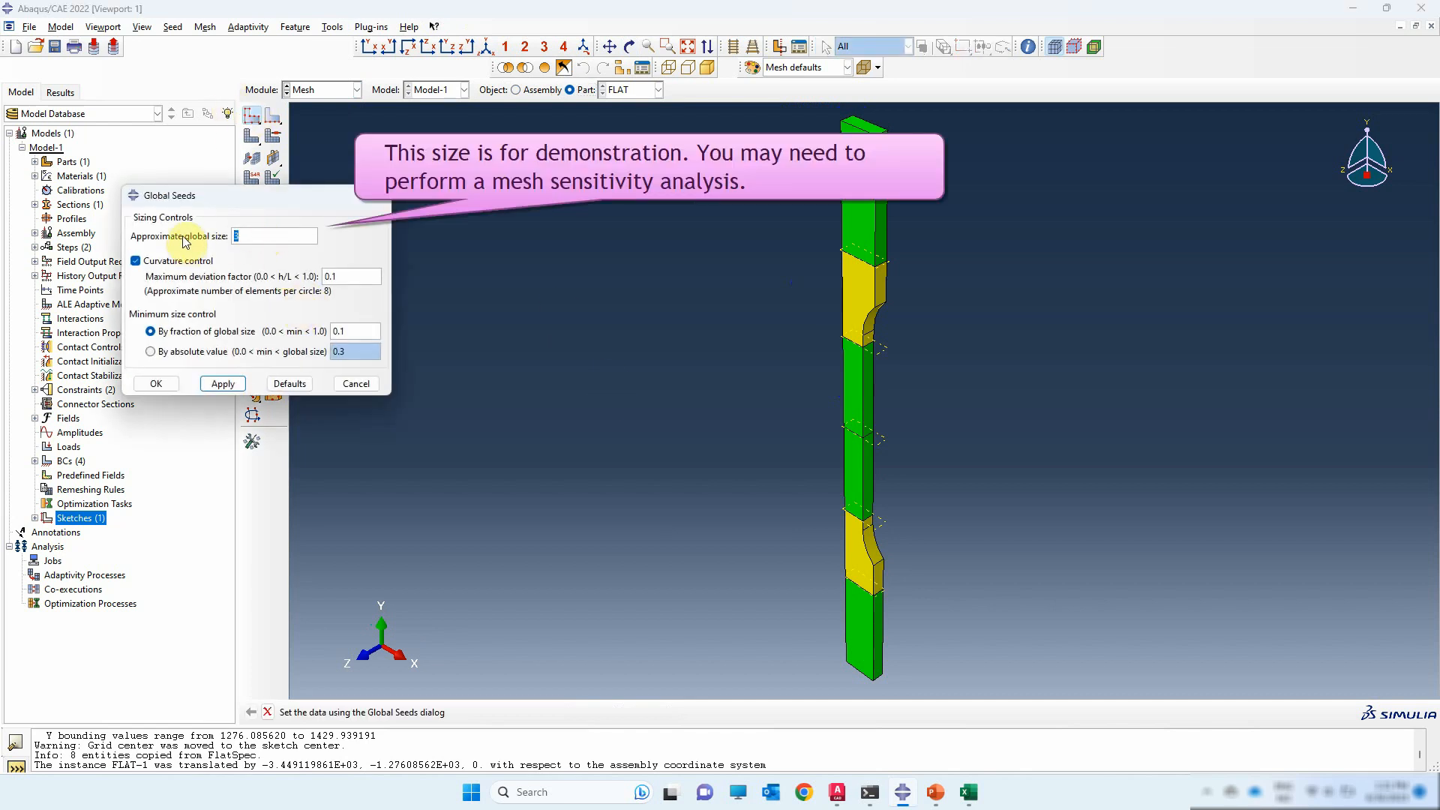
left_click(159, 383)
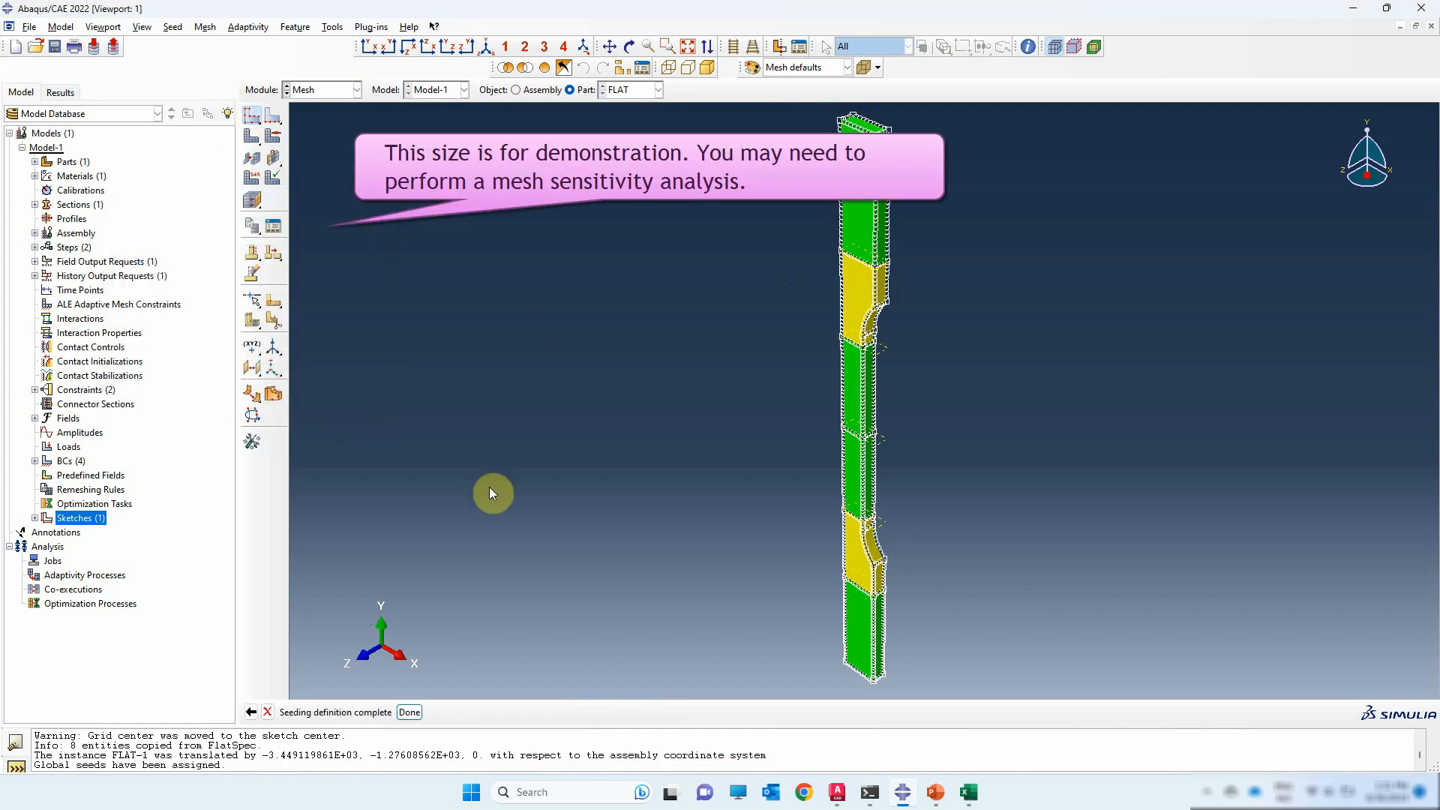
- Mesh the whole FLAT part and inspect the resulting elements
left_click(252, 136)
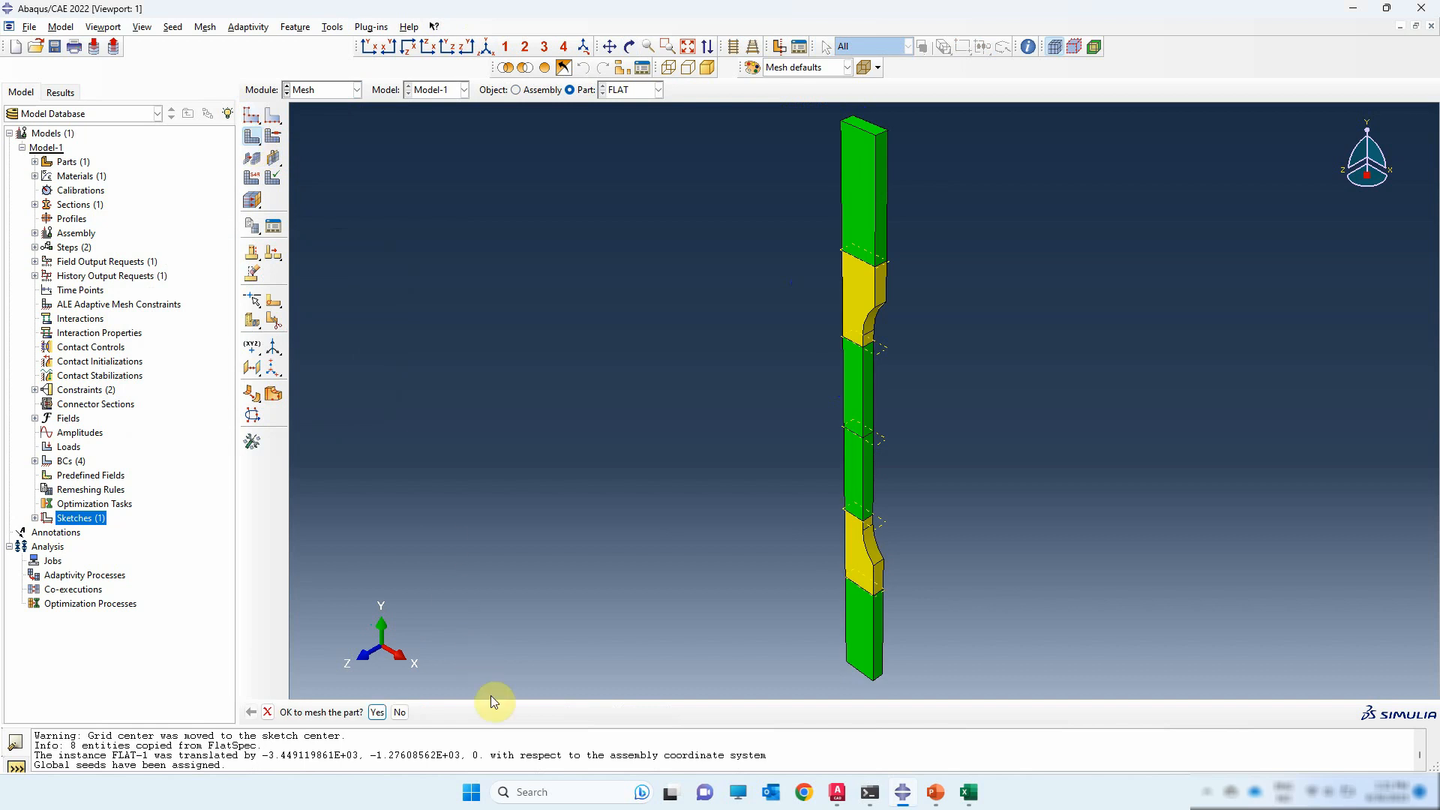
left_click(378, 714)
scroll(855, 338, "up", 2)
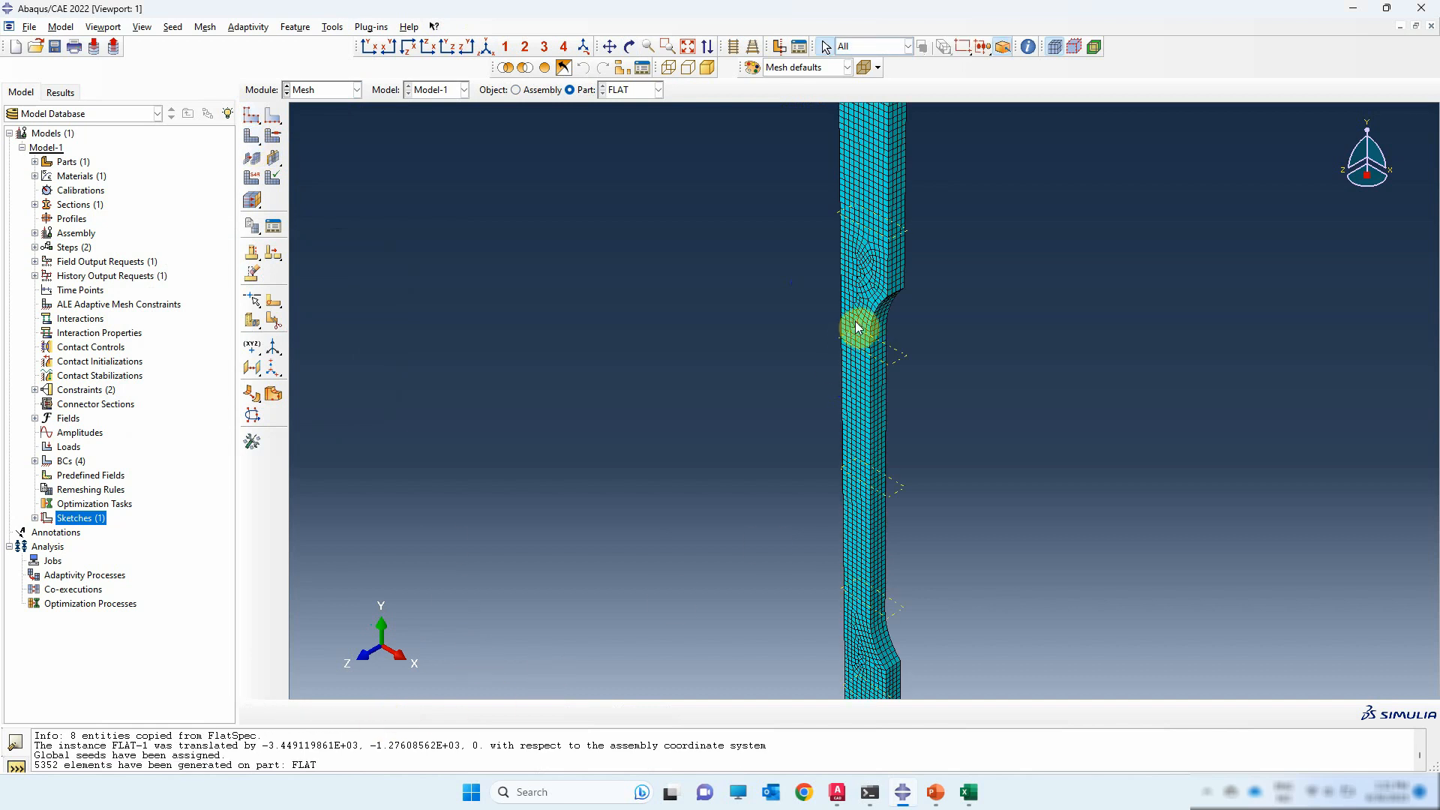
scroll(860, 626, "down", 1)
scroll(861, 626, "down", 2)
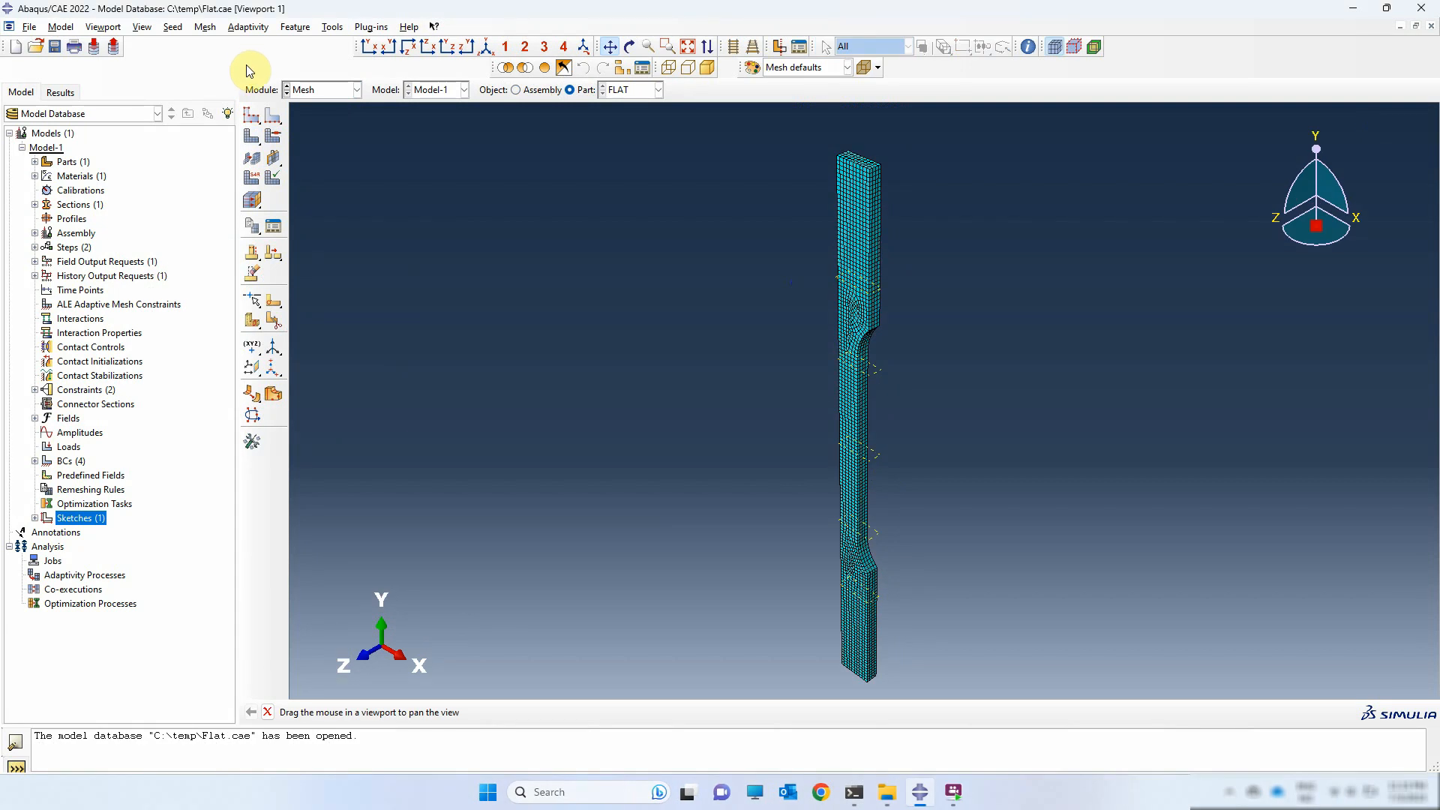
- Assign the whole FLAT part the Standard, linear 3D Stress element type C3D8R with reduced integration
left_click(260, 184)
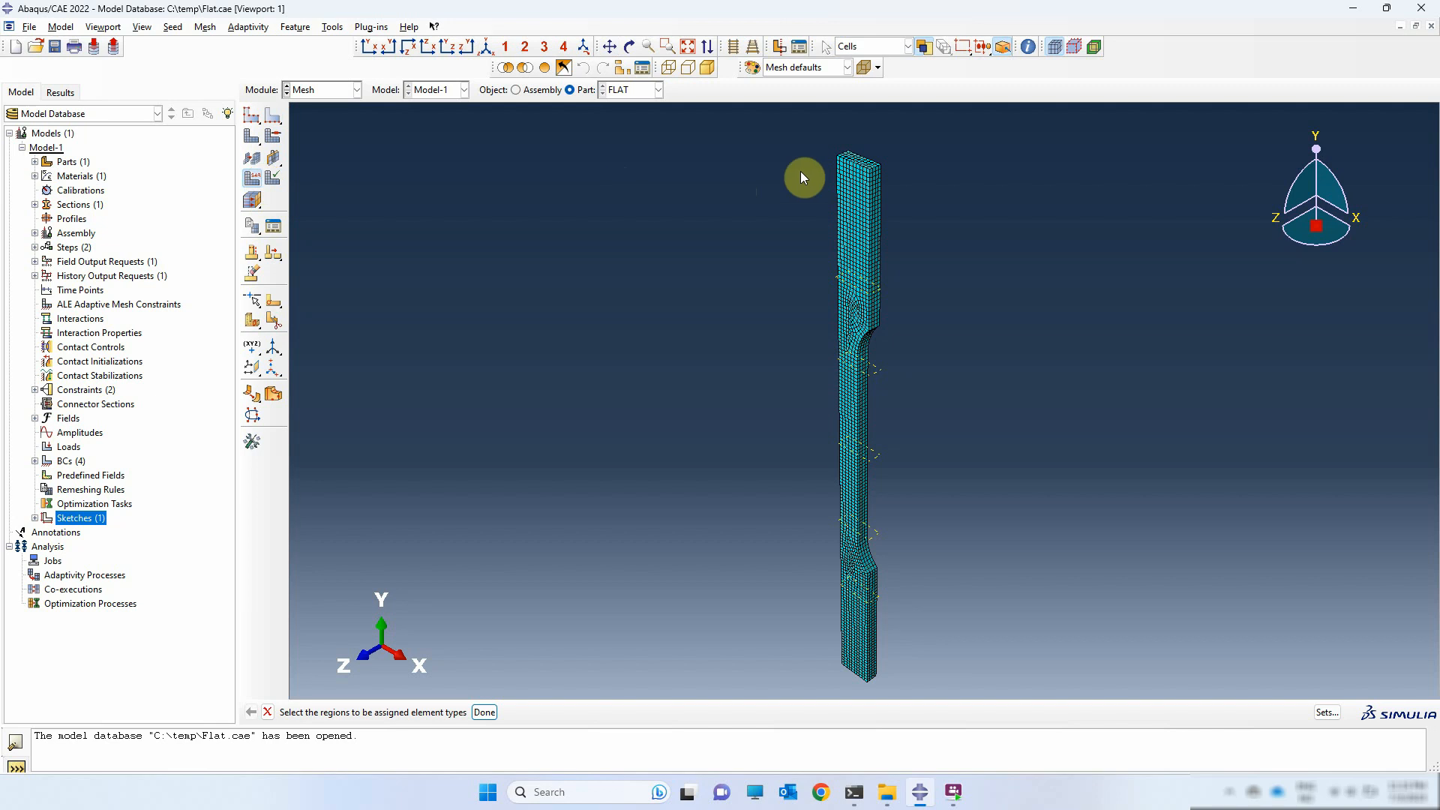
left_click_drag(796, 133, 914, 693)
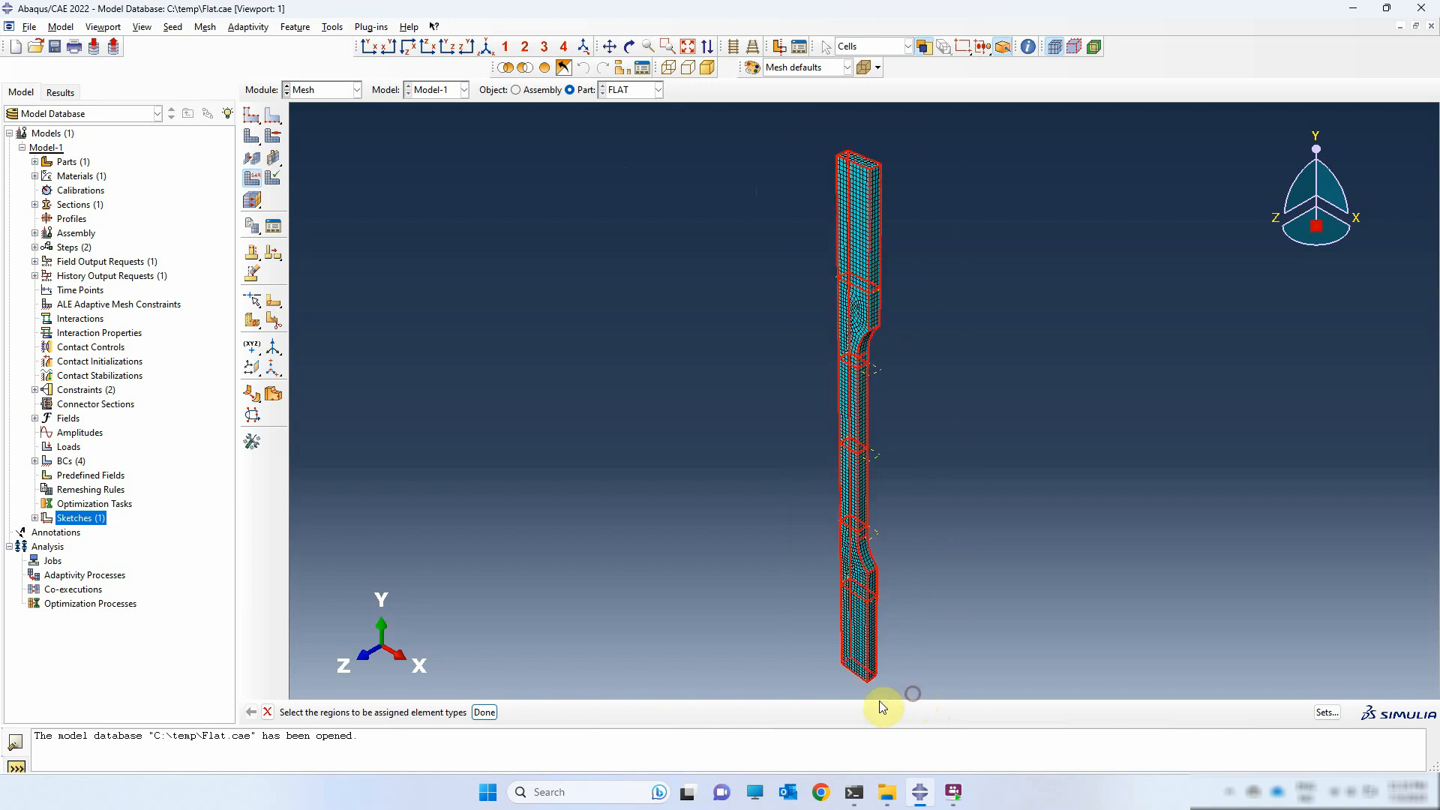
left_click(484, 712)
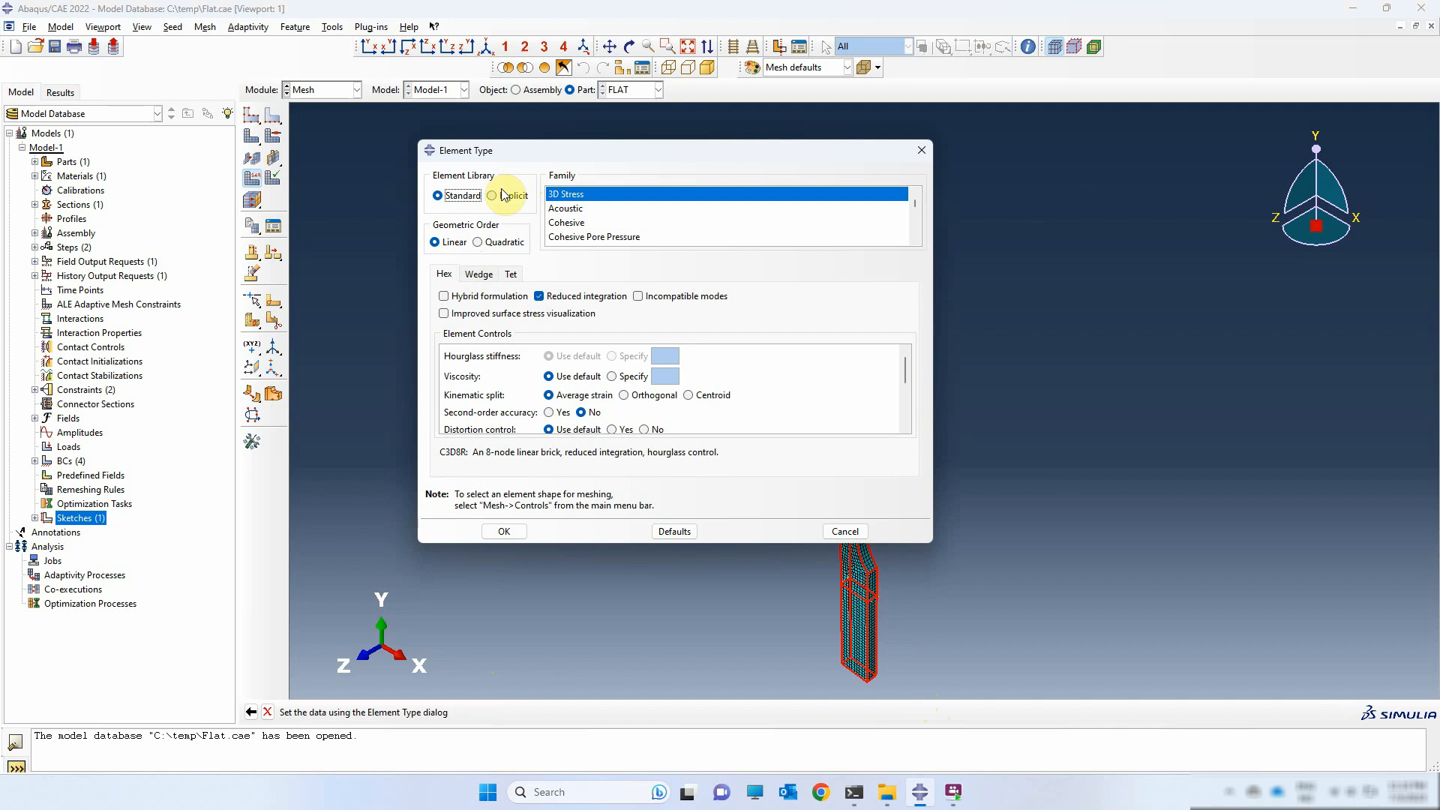
left_click(557, 196)
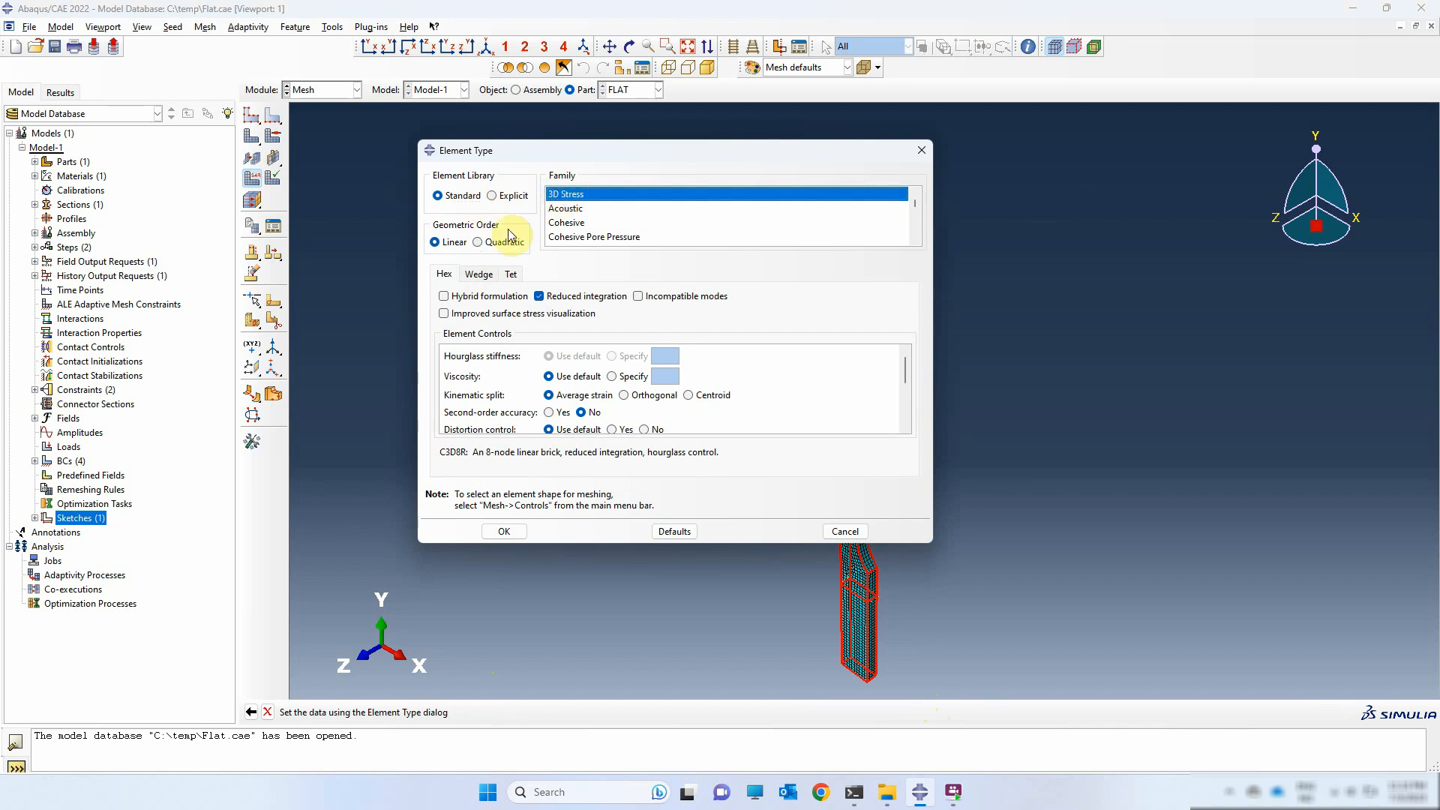
left_click(450, 243)
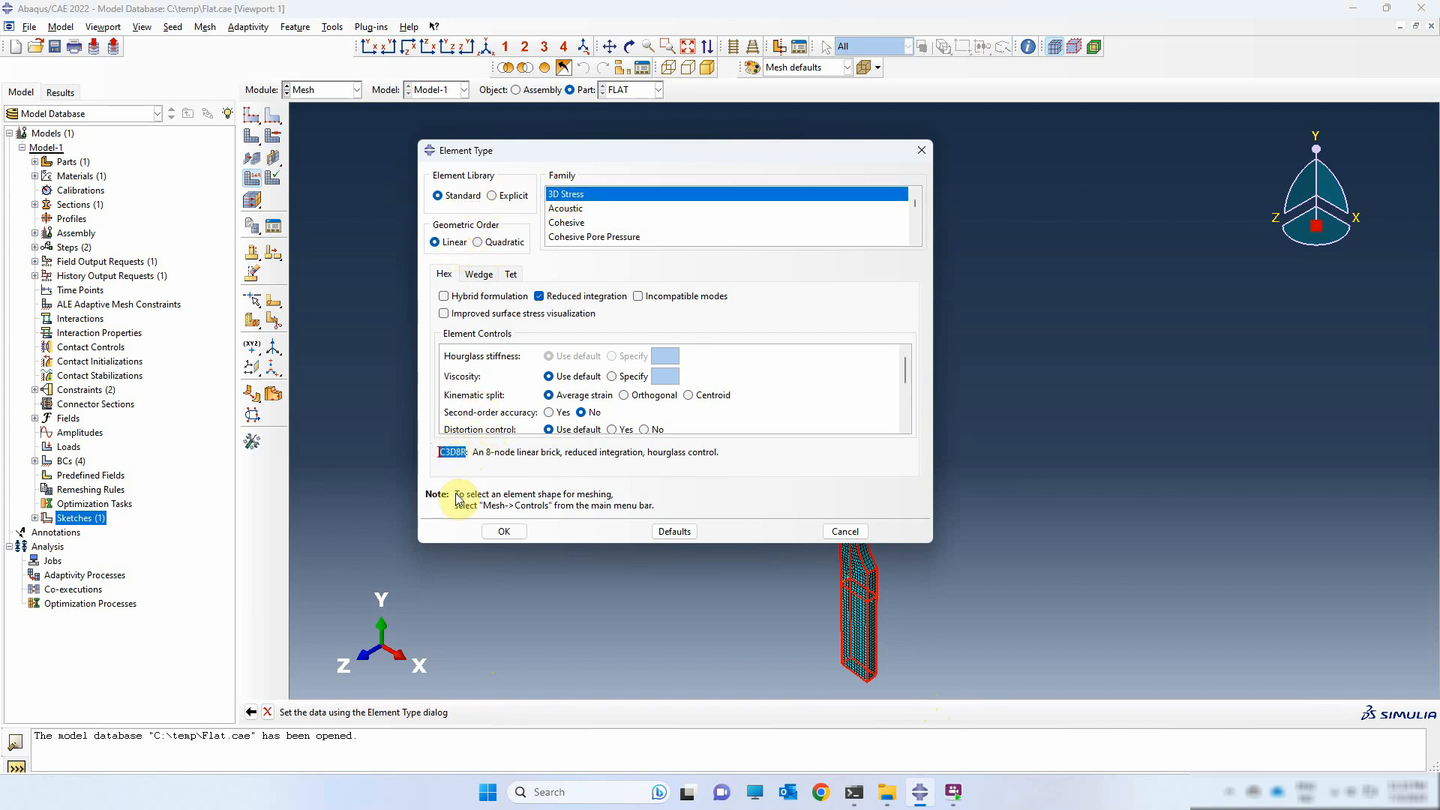
left_click(504, 532)
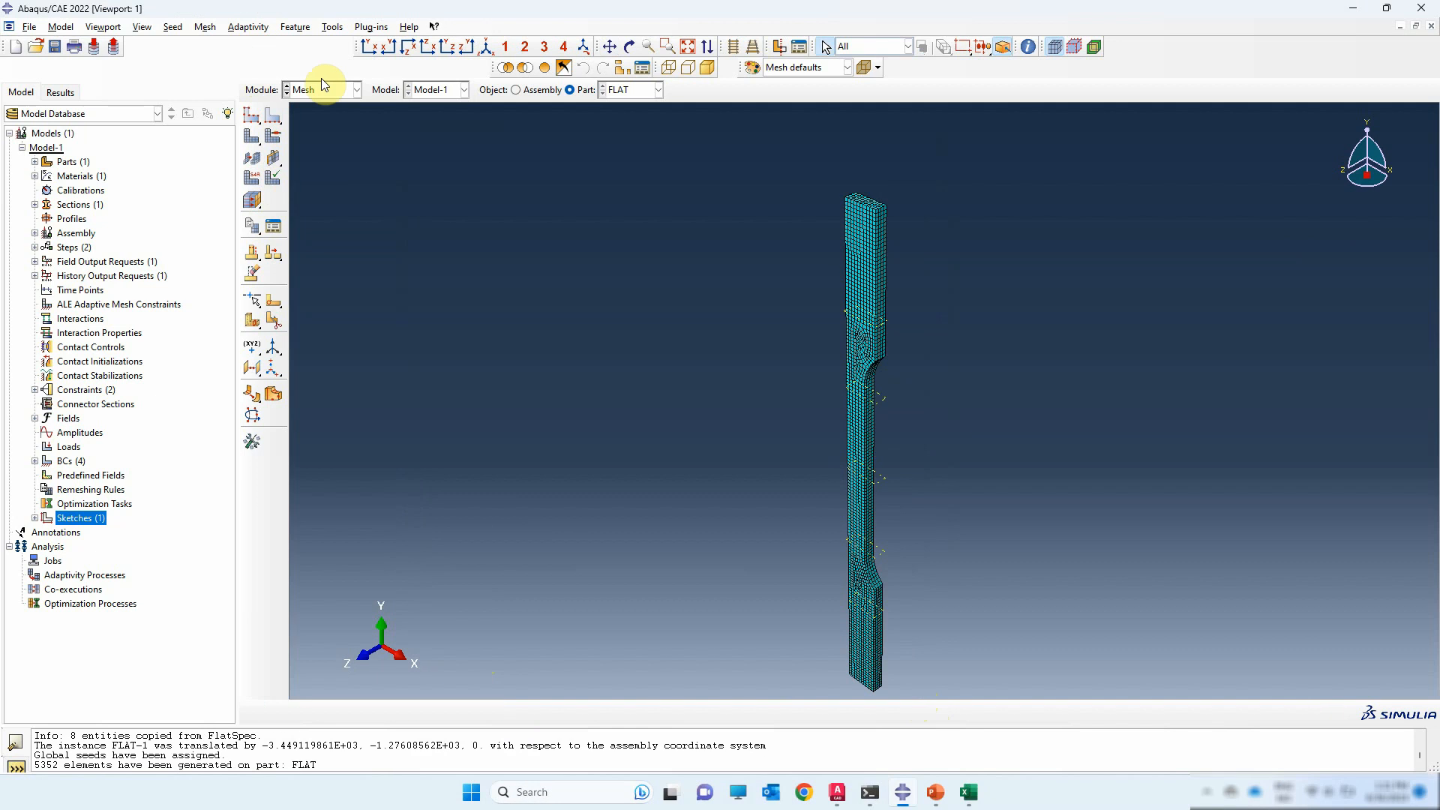
- Switch to the Job module and create a job named FLATSPEC from Model-1
left_click(330, 89)
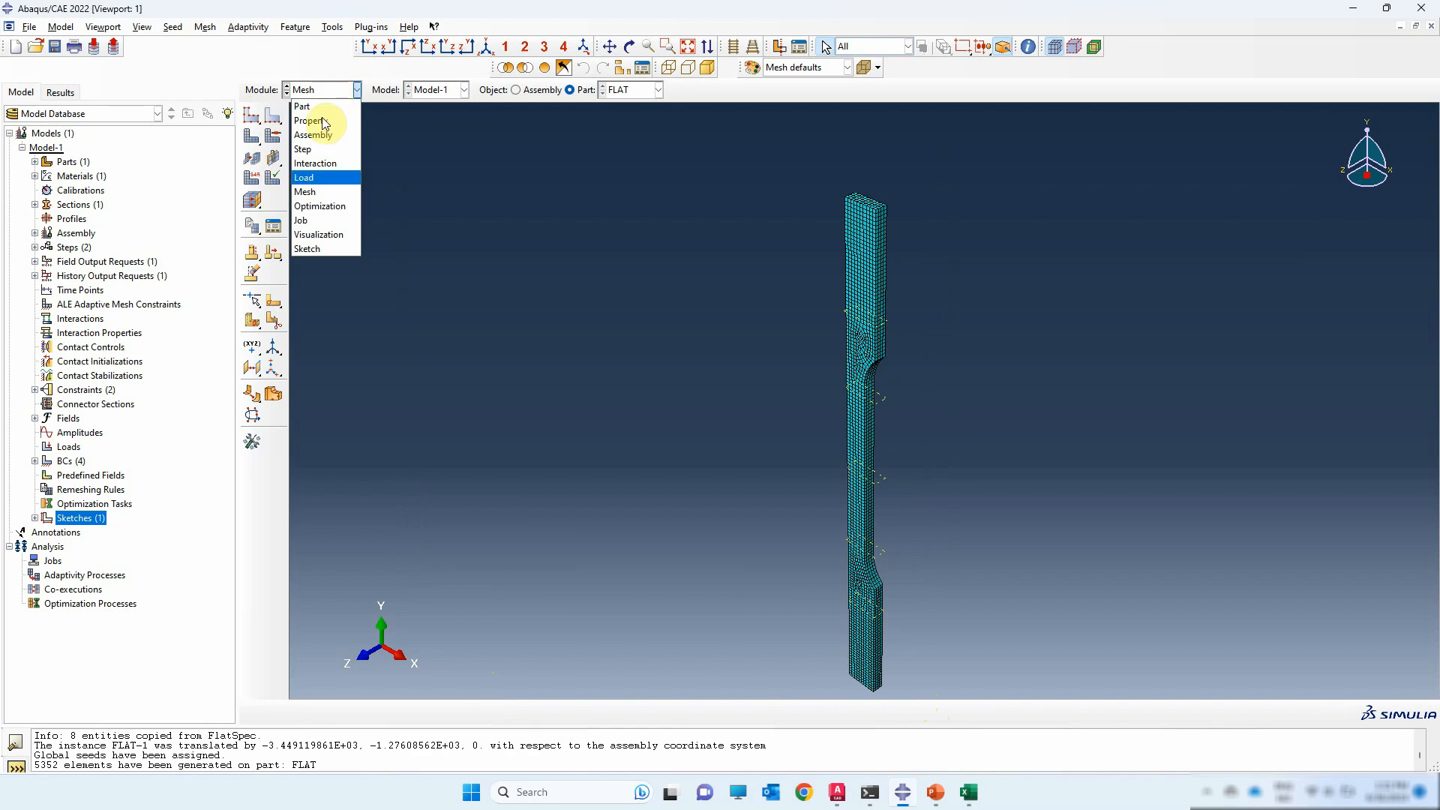
left_click(334, 223)
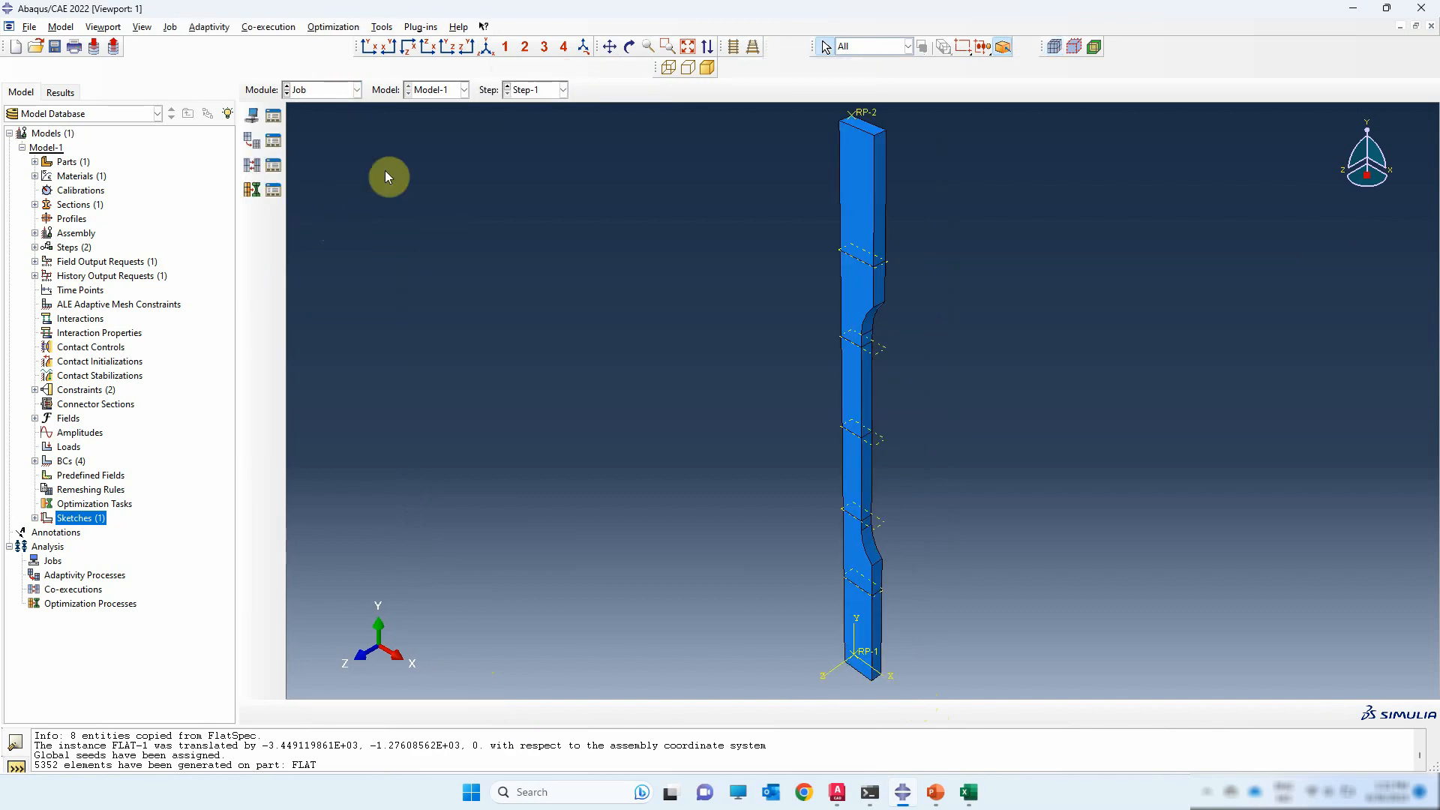
left_click(253, 118)
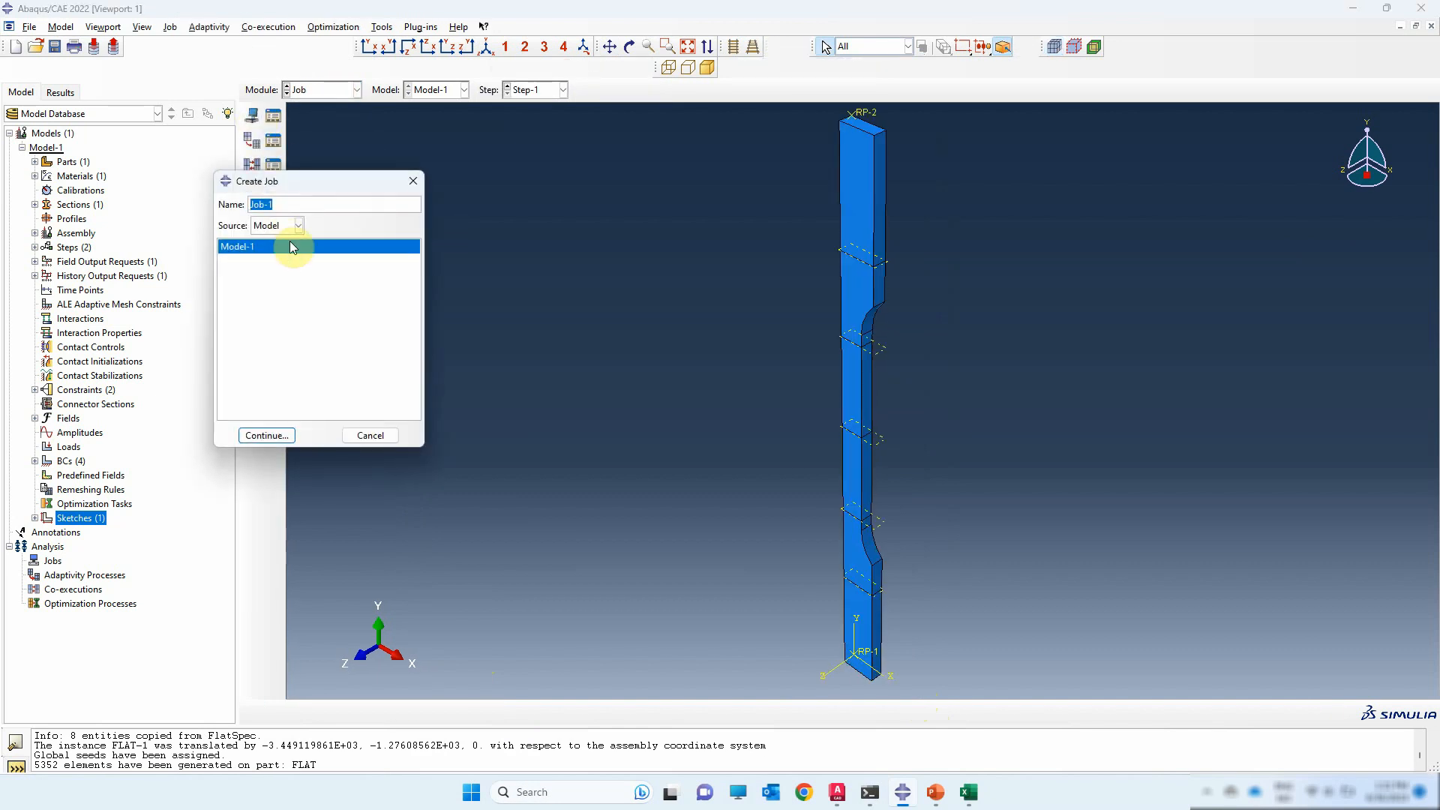
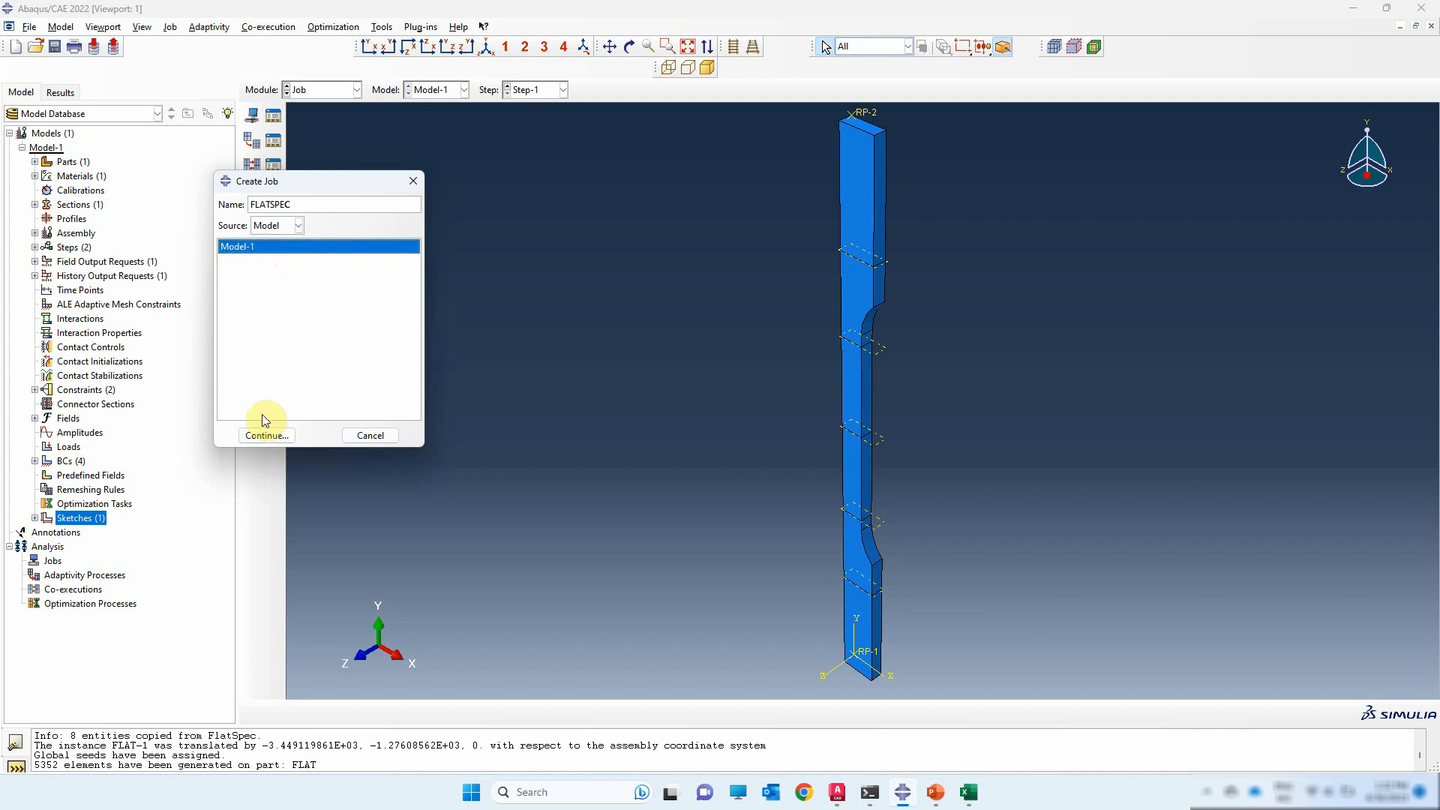
left_click(269, 434)
- Enable multiple processors for the FLATSPEC job, set their number to 3, and accept the job settings
left_click(471, 237)
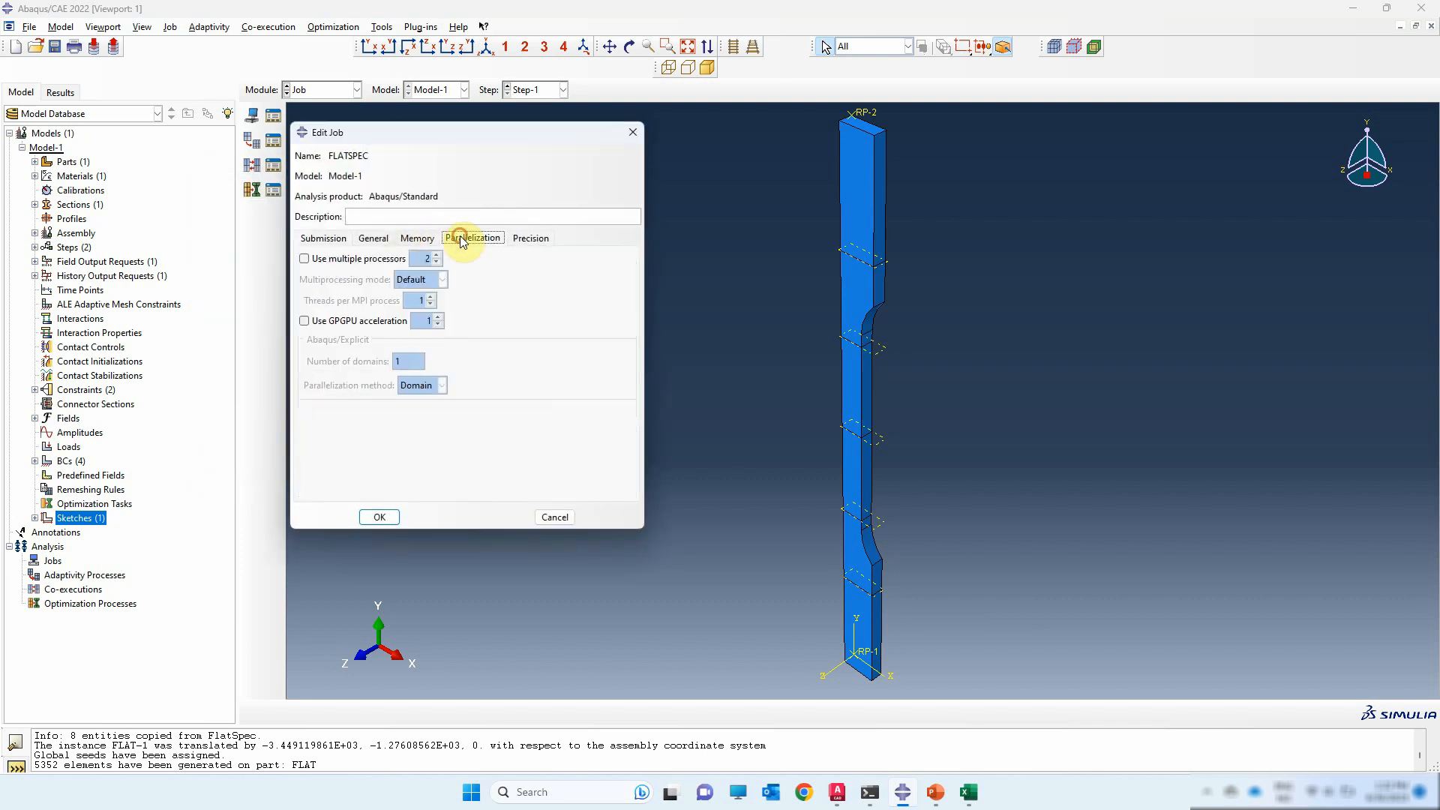
left_click(360, 258)
left_click(438, 256)
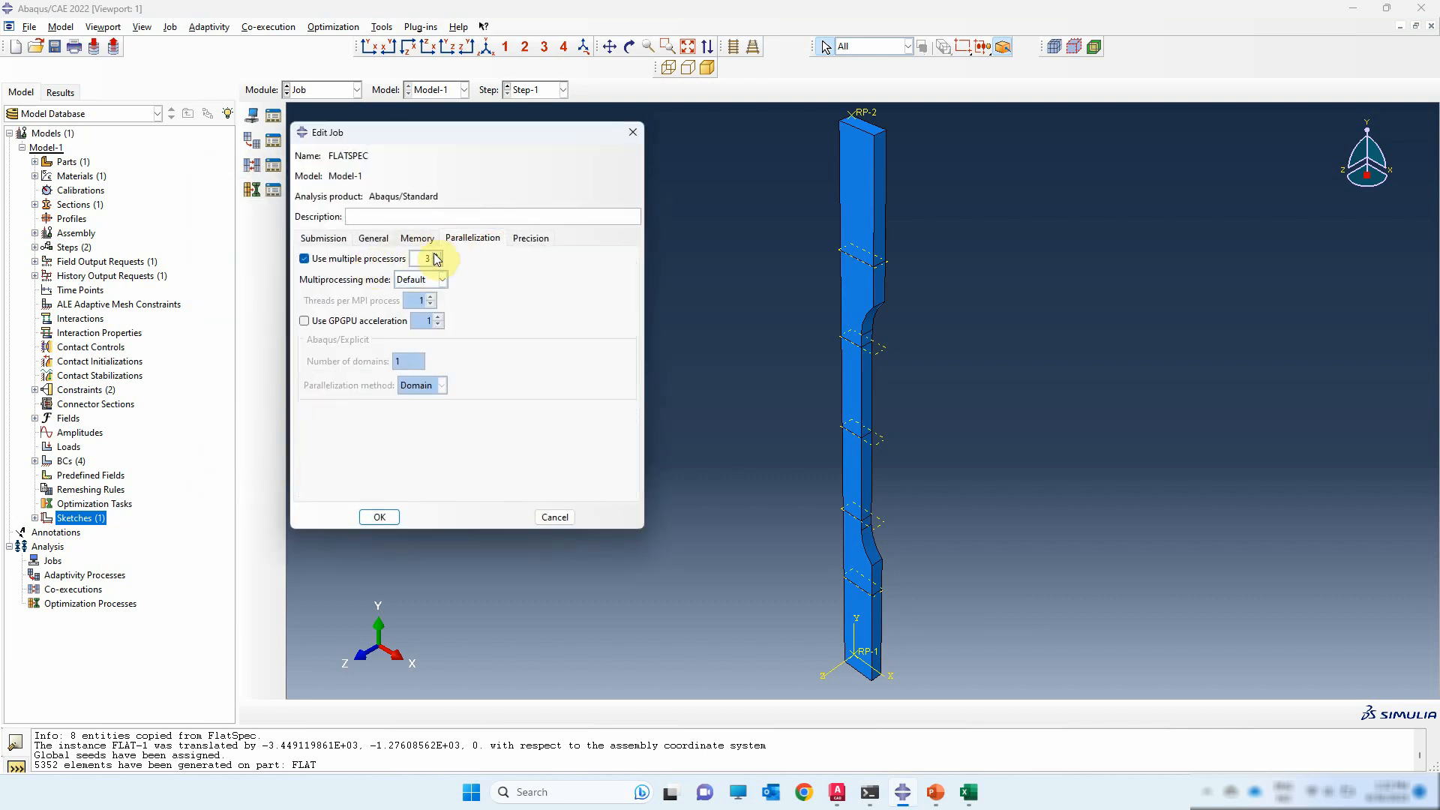
left_click(324, 239)
left_click(379, 516)
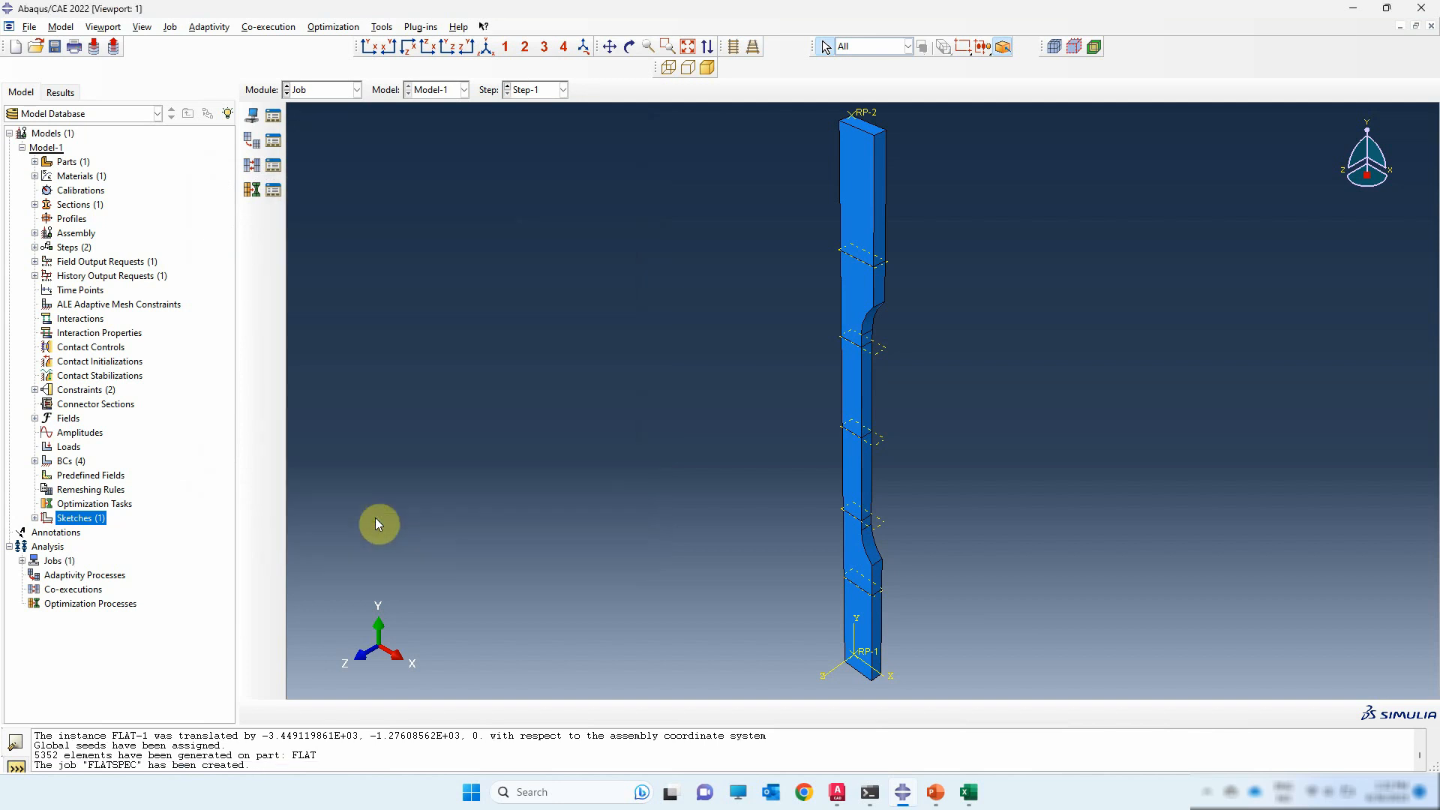
- Submit the FLATSPEC job for analysis and open its monitor, enlarged beside the model
left_click(22, 561)
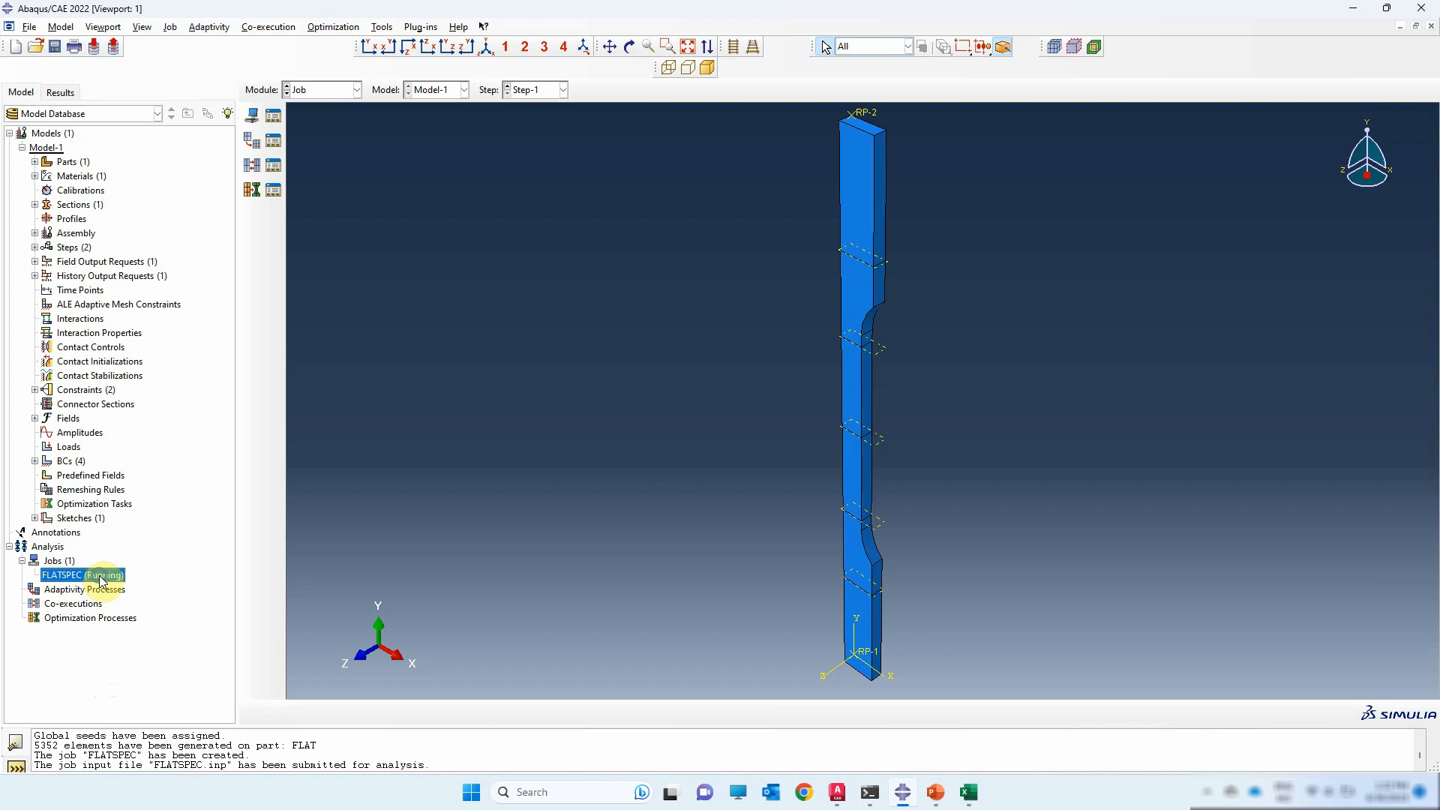
right_click(101, 581)
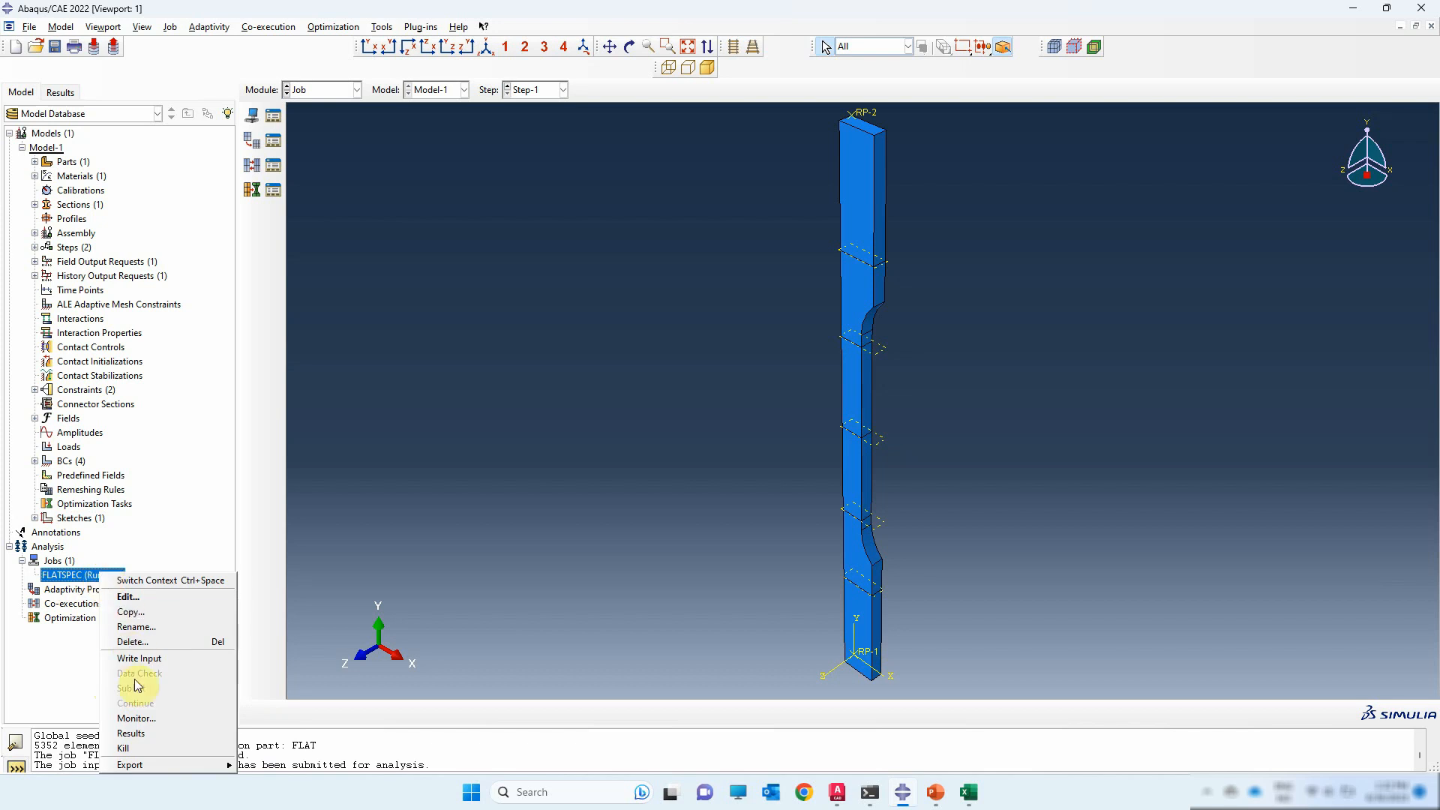
left_click(134, 713)
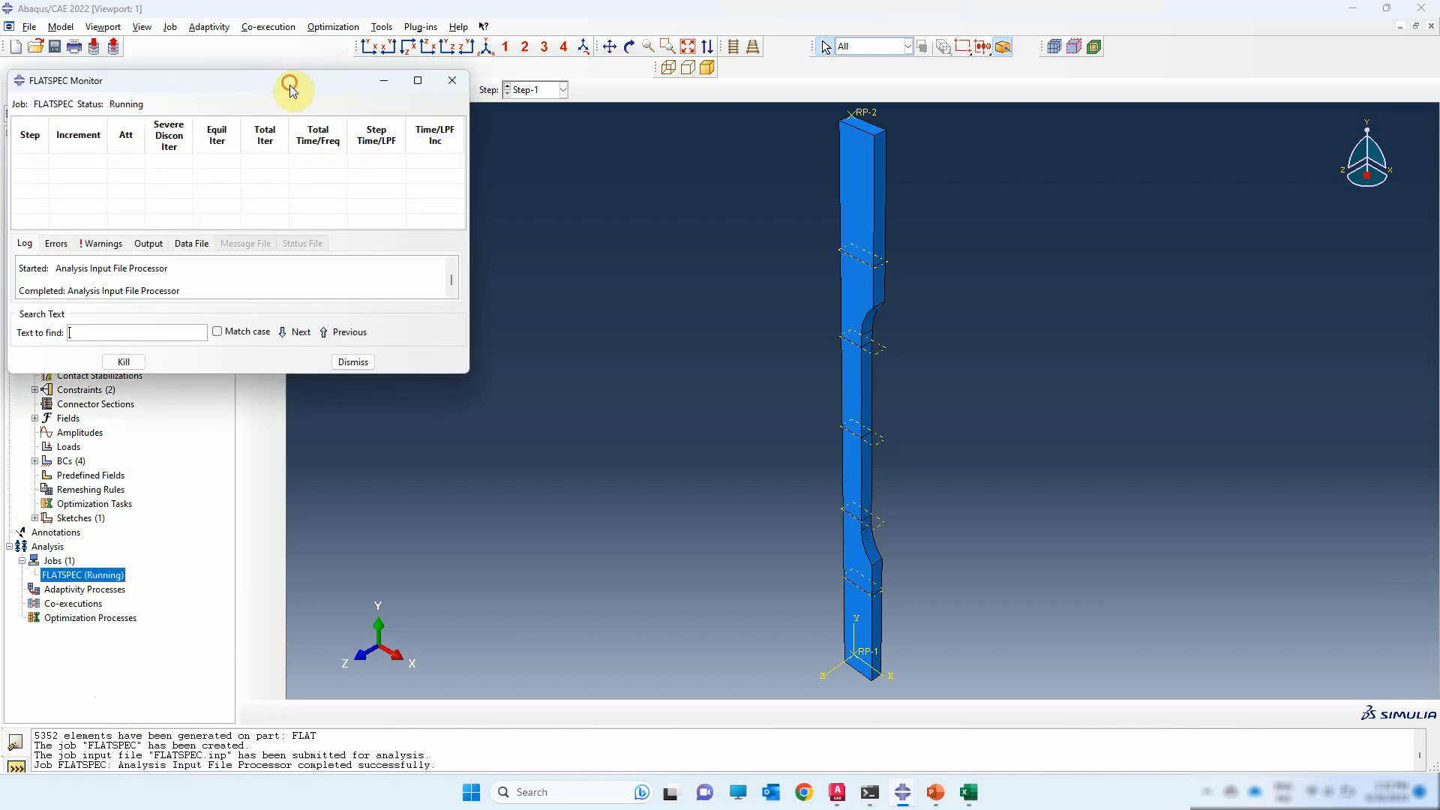
left_click_drag(290, 84, 596, 285)
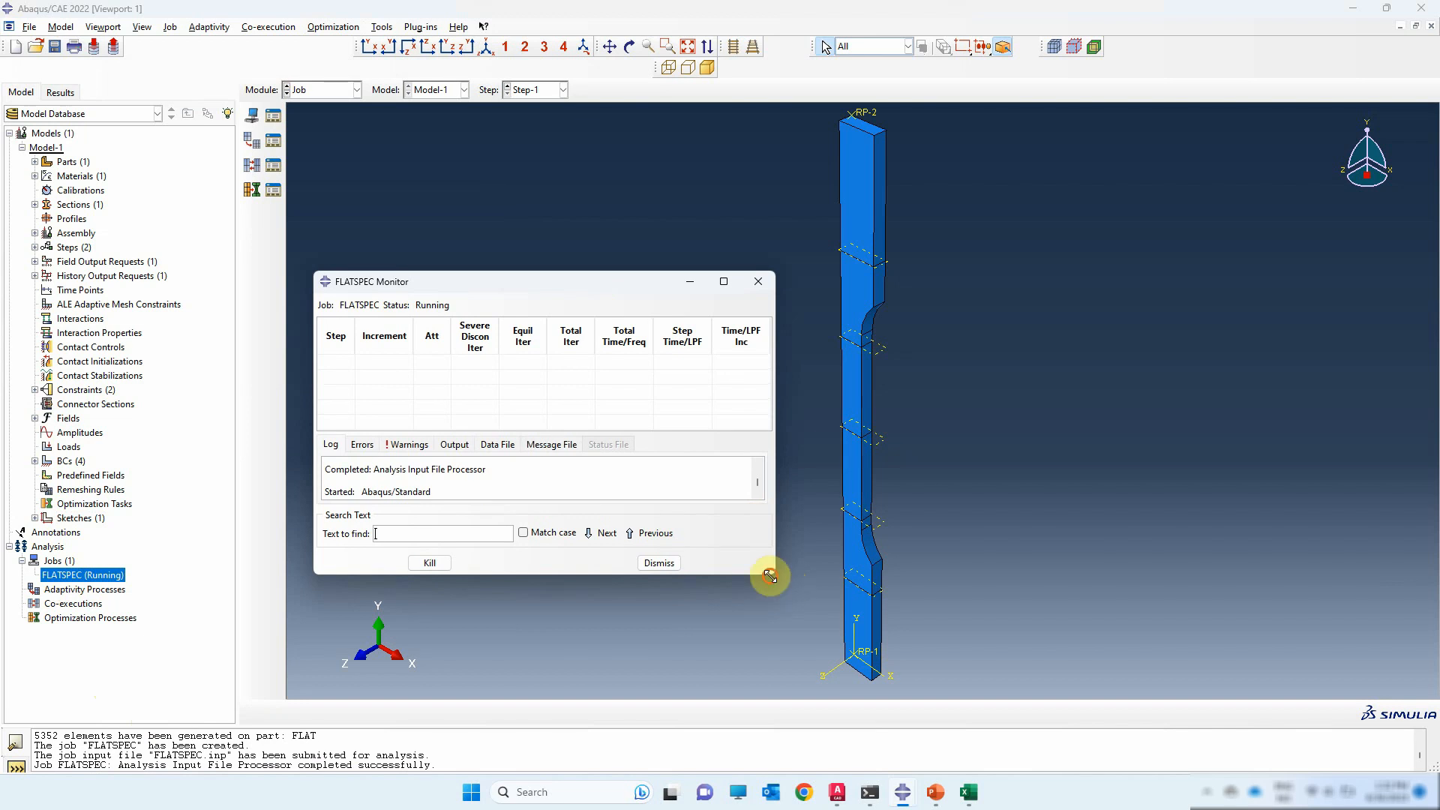
left_click_drag(770, 575, 838, 655)
- Review the FLATSPEC job's warnings and log until the analysis finishes, and dismiss the monitor
left_click(407, 445)
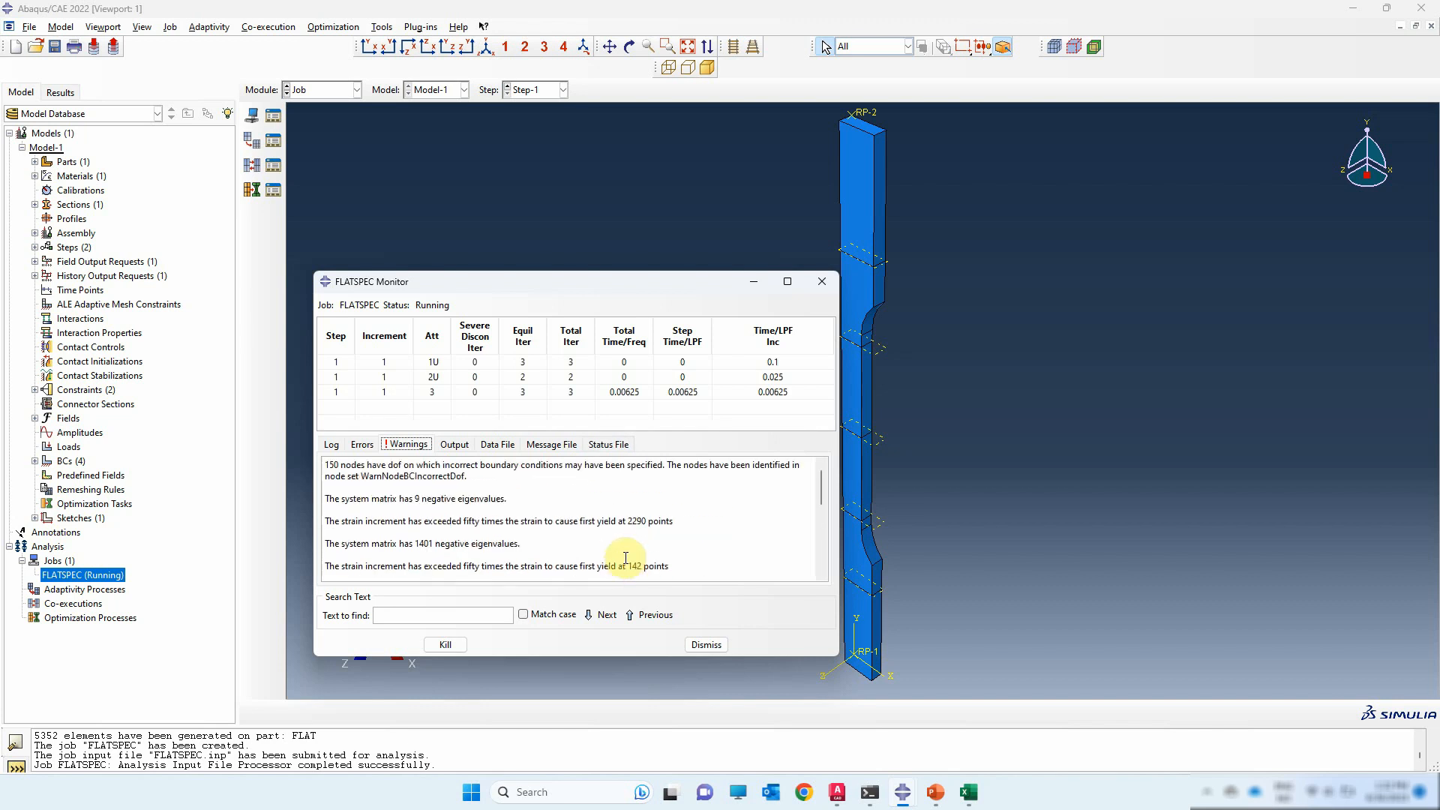
left_click(331, 446)
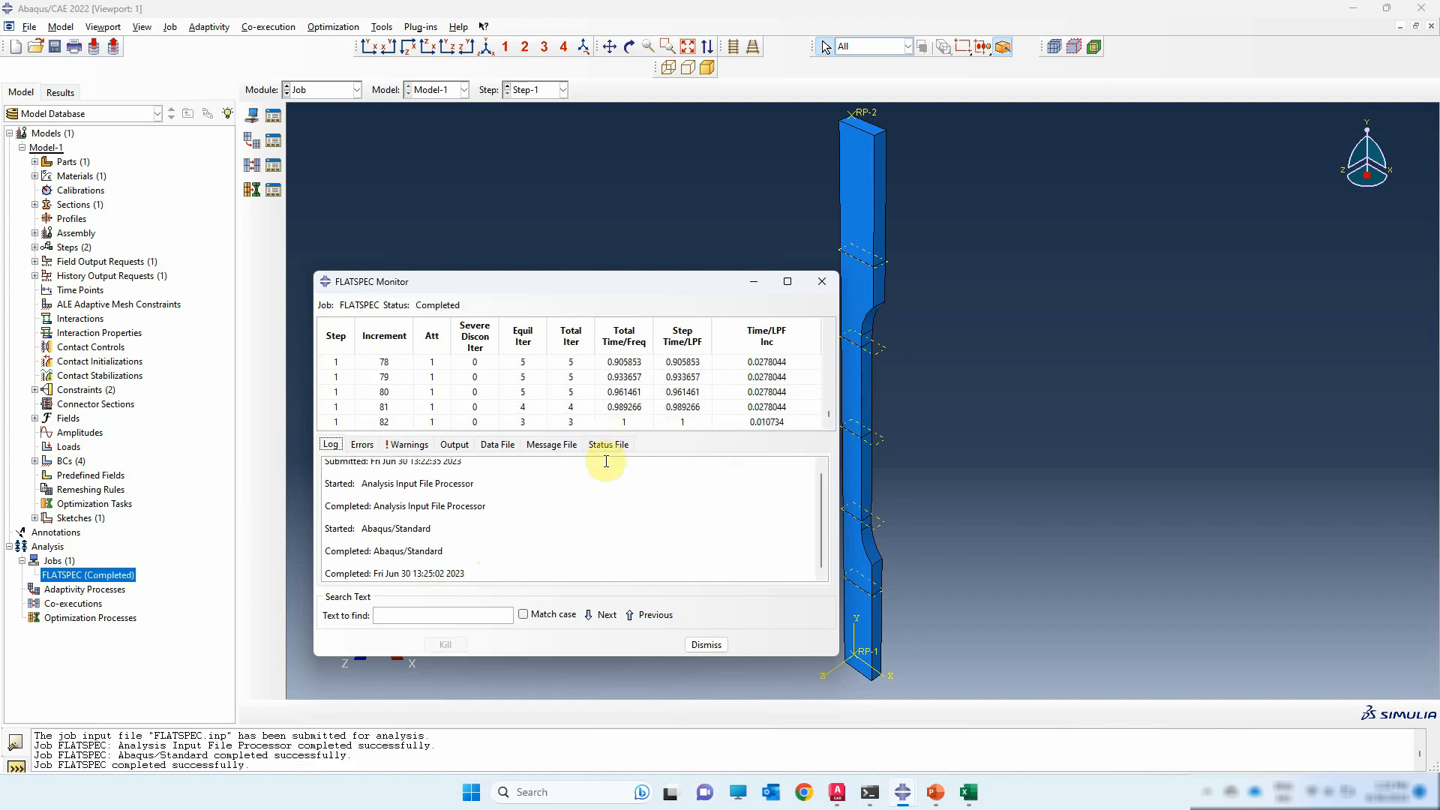
left_click(696, 645)
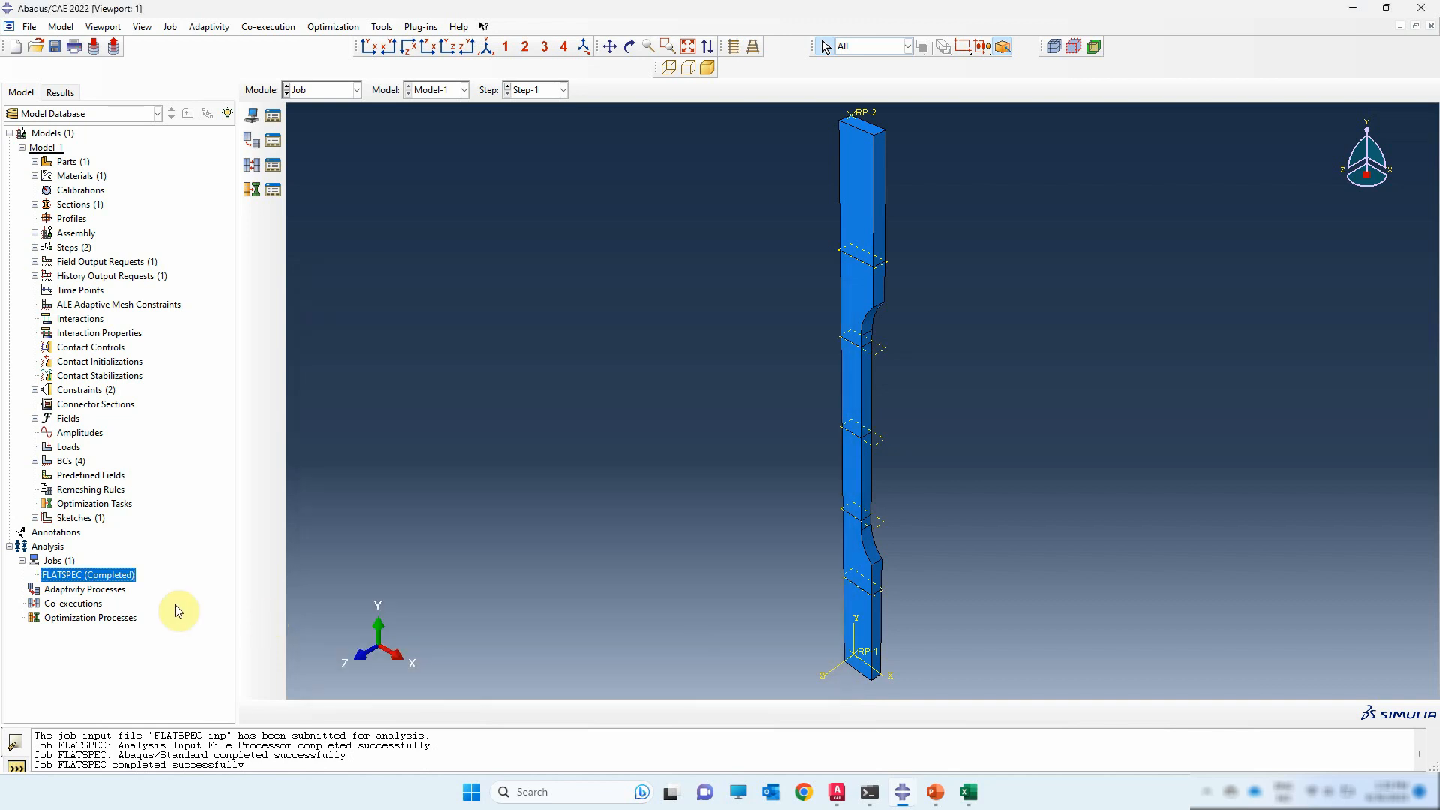
- Open the FLATSPEC results and plot the Mises stress contours on the deformed shape, focusing on the gauge section
right_click(116, 581)
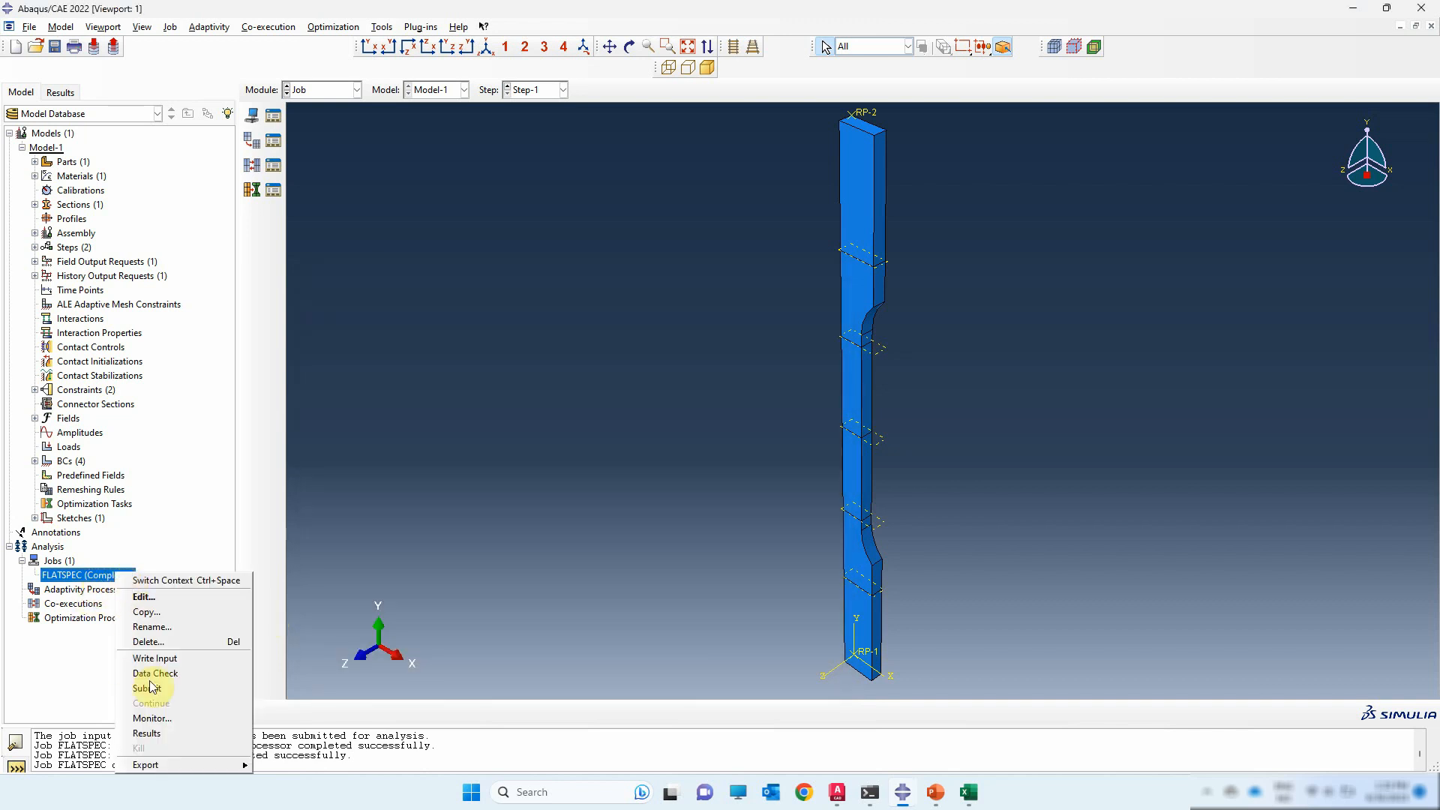
left_click(163, 739)
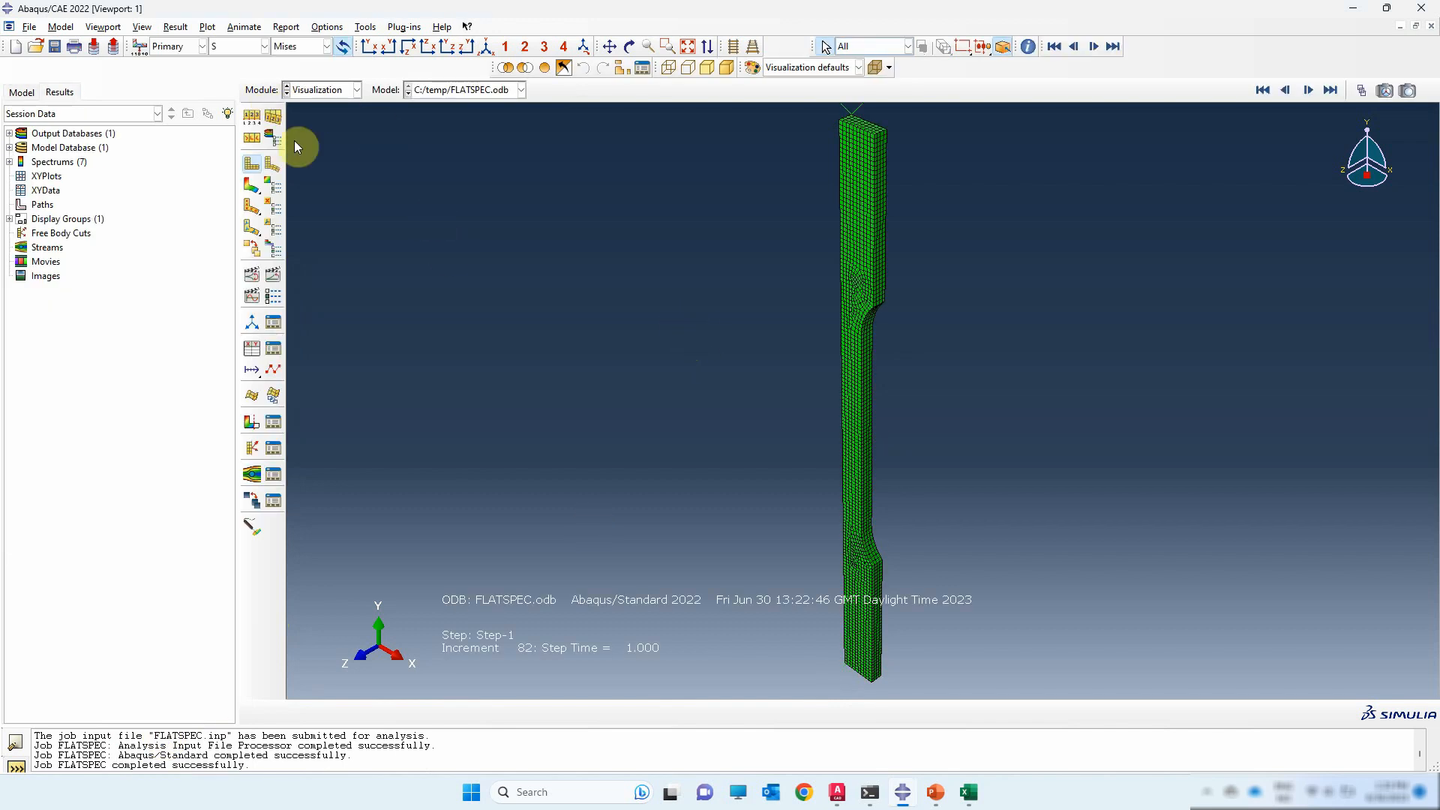
left_click(252, 187)
scroll(858, 402, "up", 5)
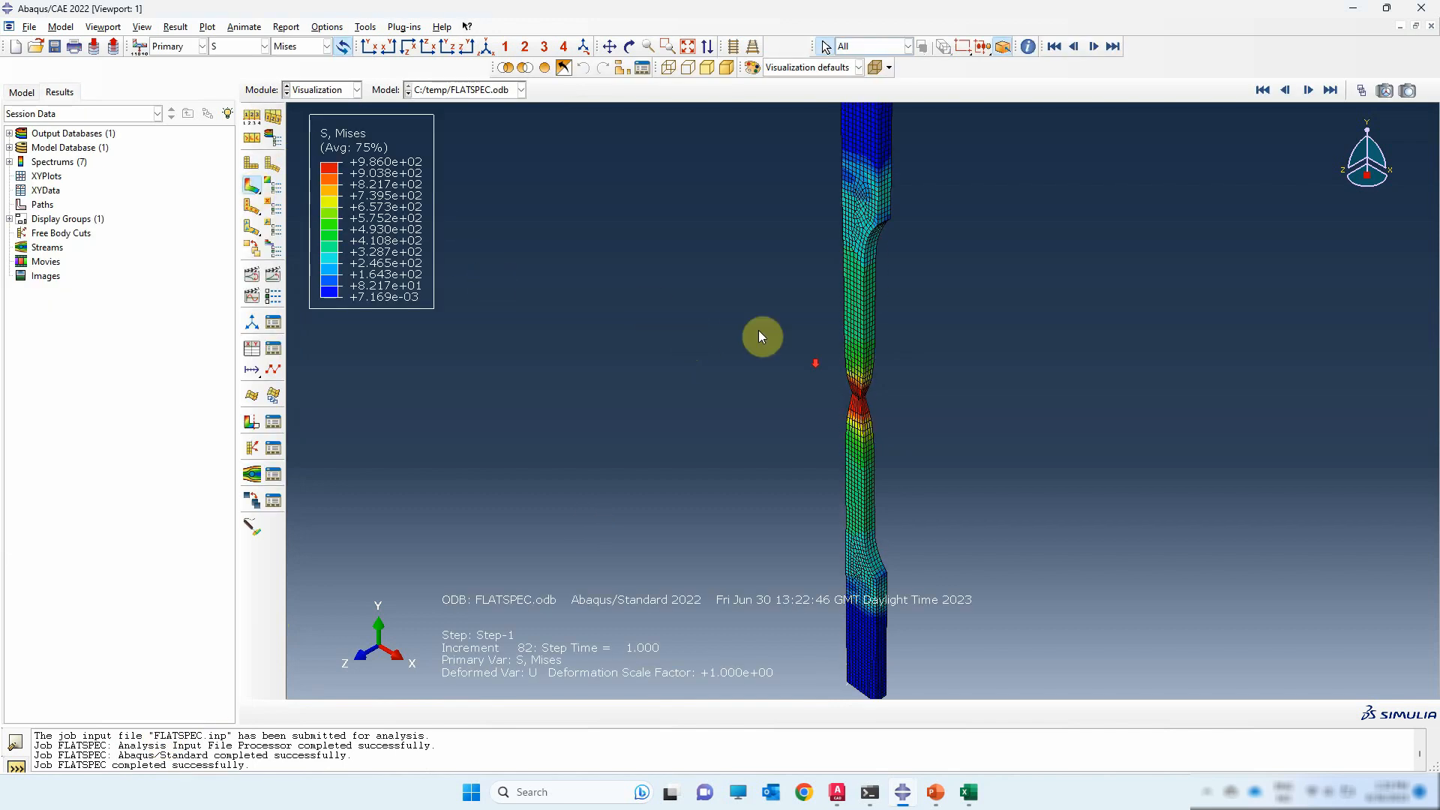
scroll(996, 324, "up", 1)
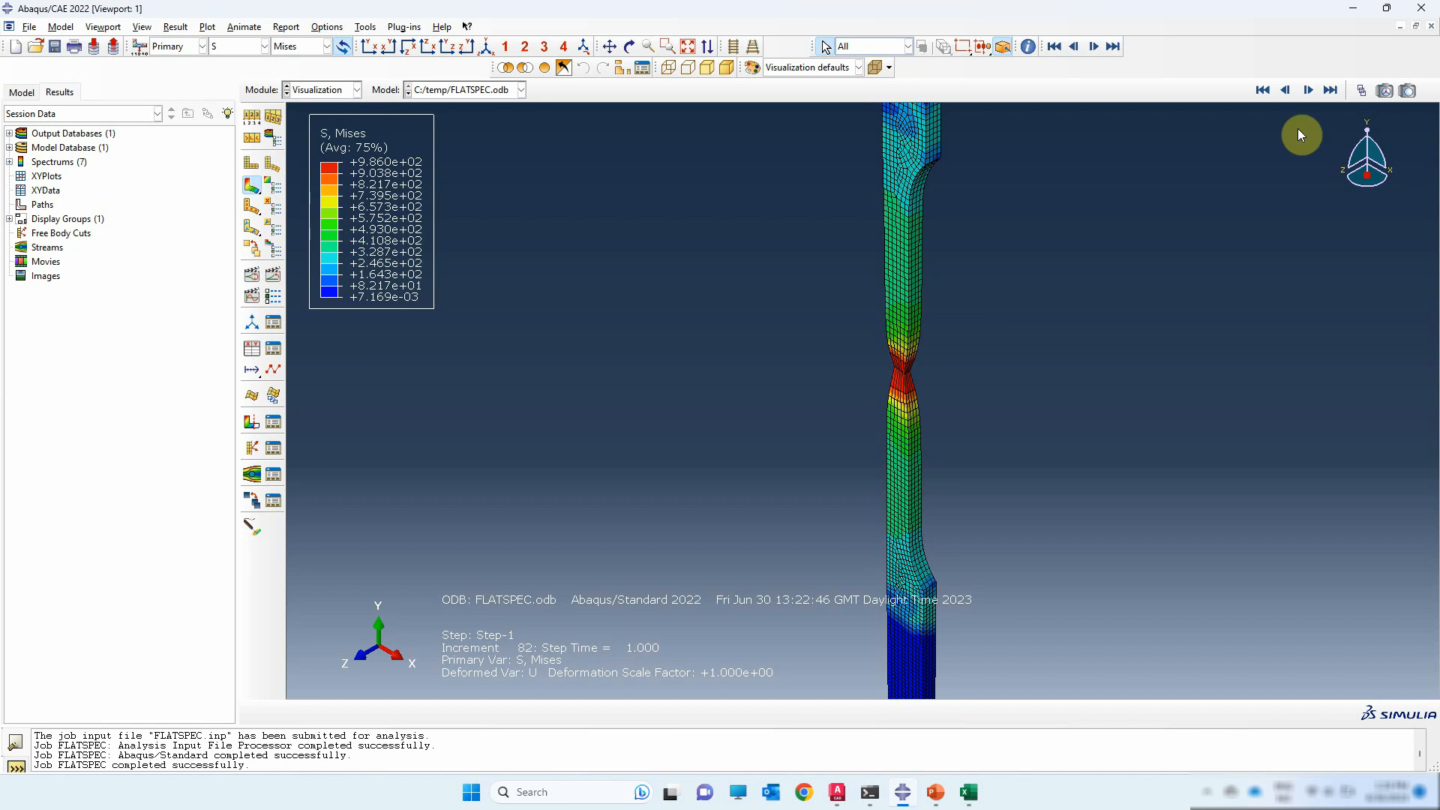
- Switch the contour plot to equivalent plastic strain (PEEQ) and display frame 51 of Step-1
left_click(1358, 92)
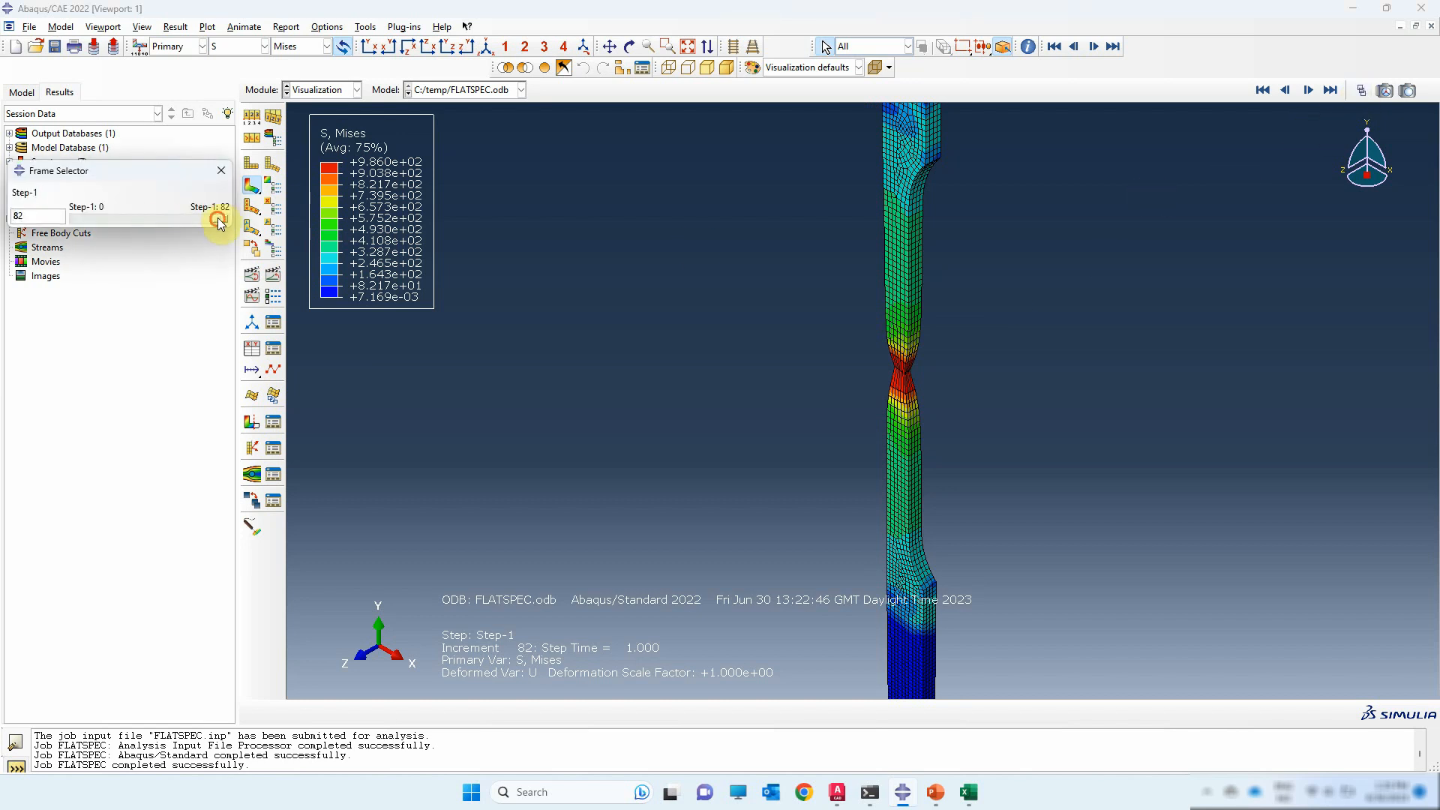
mouse_move(218, 222)
left_mouse_down()
mouse_move(190, 222)
mouse_move(216, 232)
left_mouse_up()
left_click(235, 47)
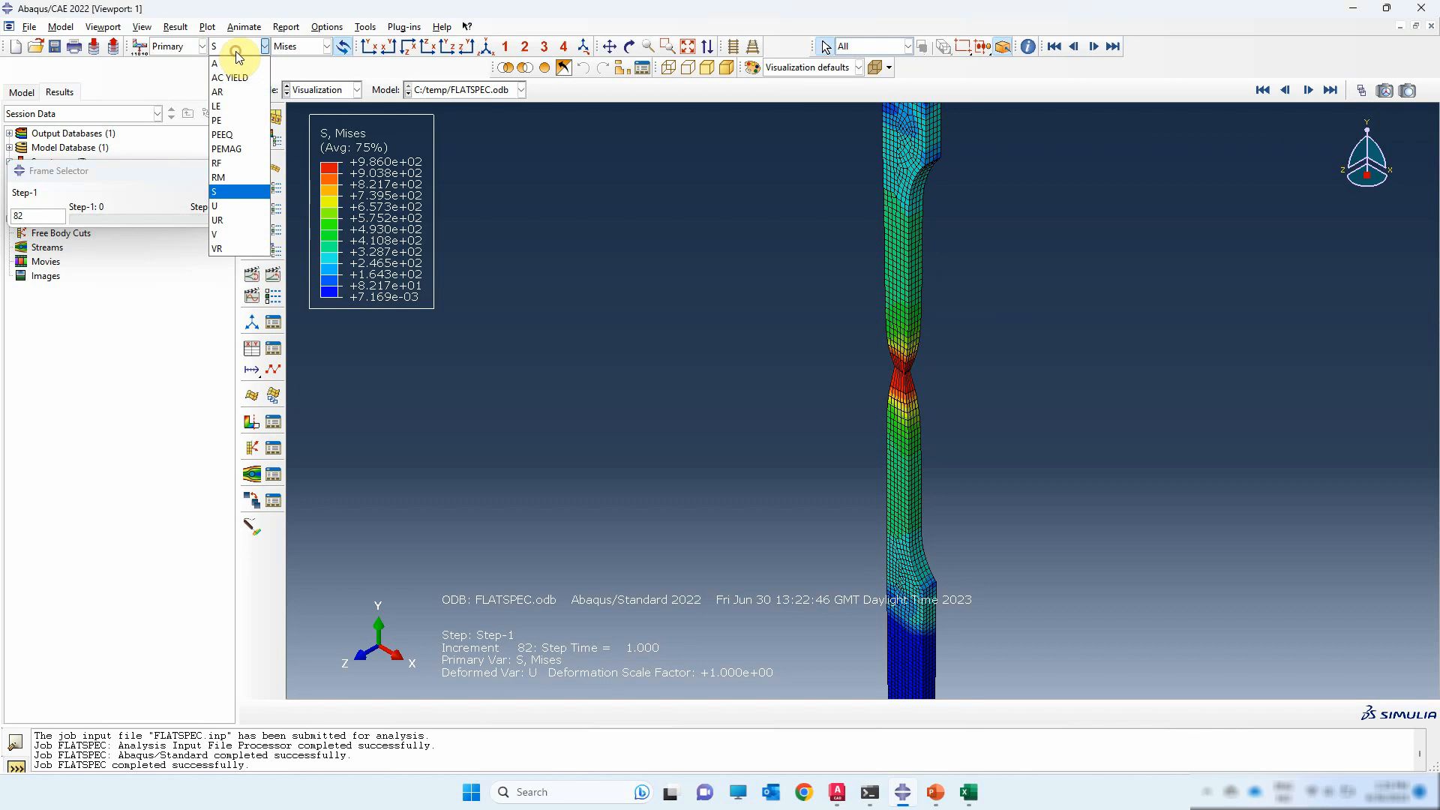
left_click(232, 132)
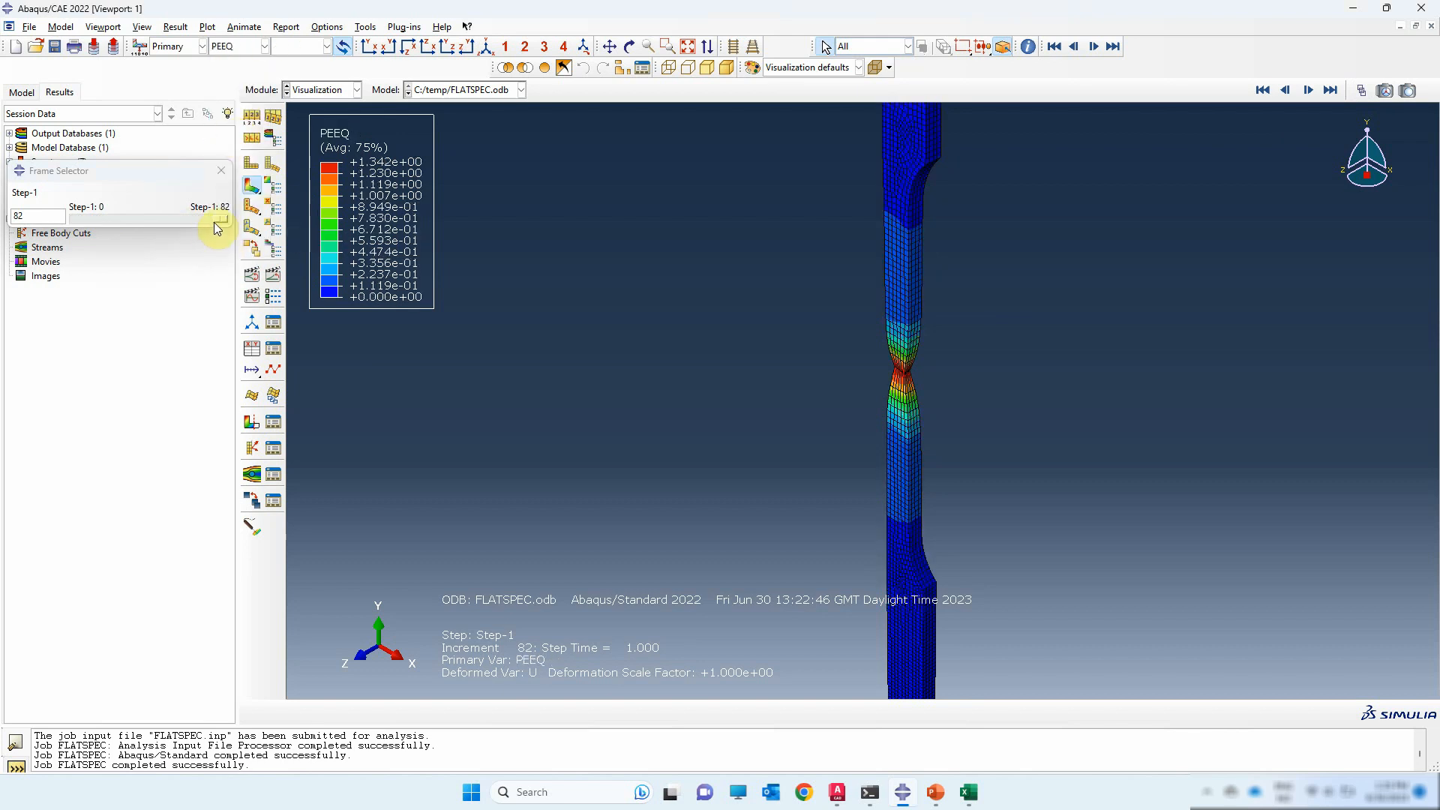
left_click_drag(214, 222, 160, 232)
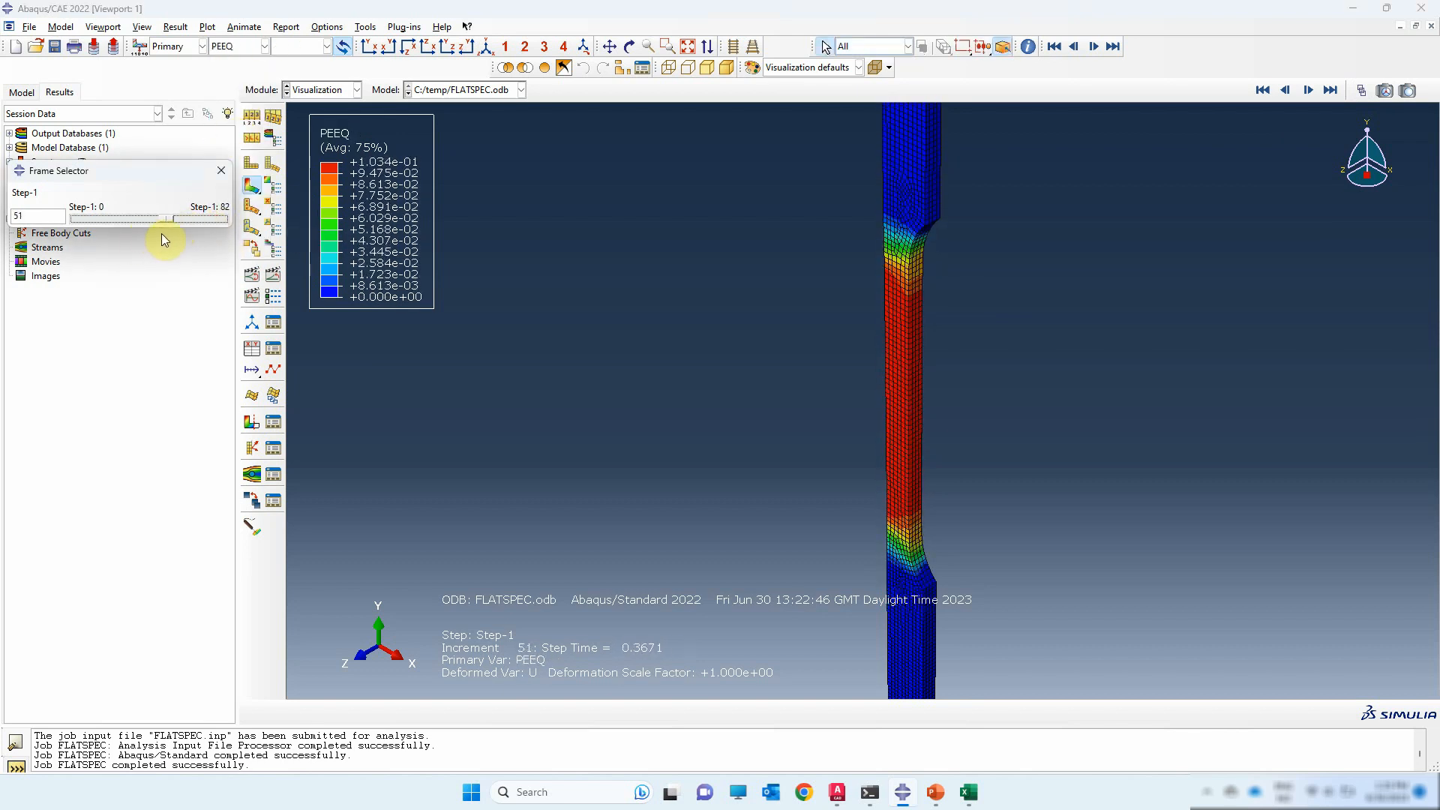
left_click(221, 170)
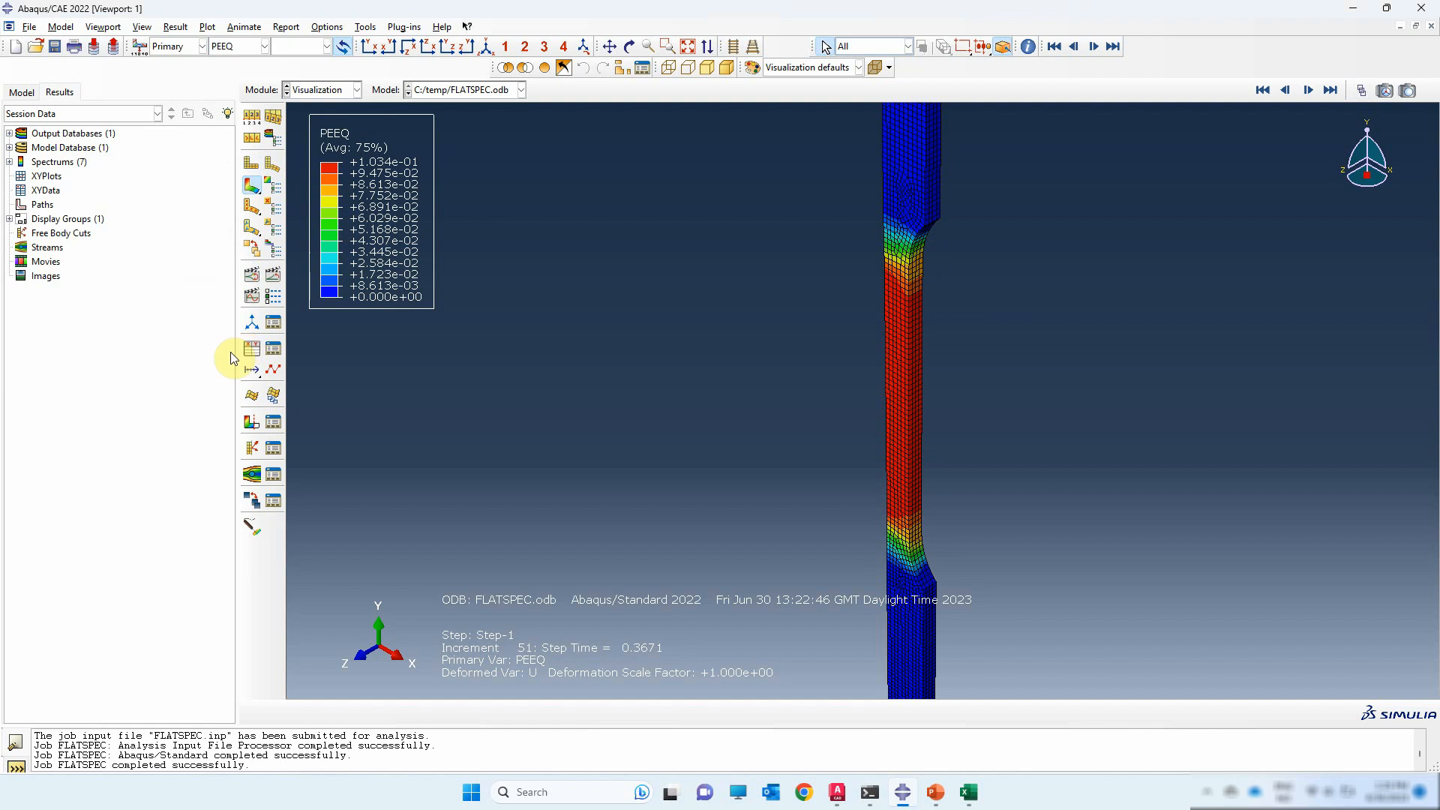
- Start creating XY data from ODB field output with the variable position set to Unique Nodal
left_click(251, 349)
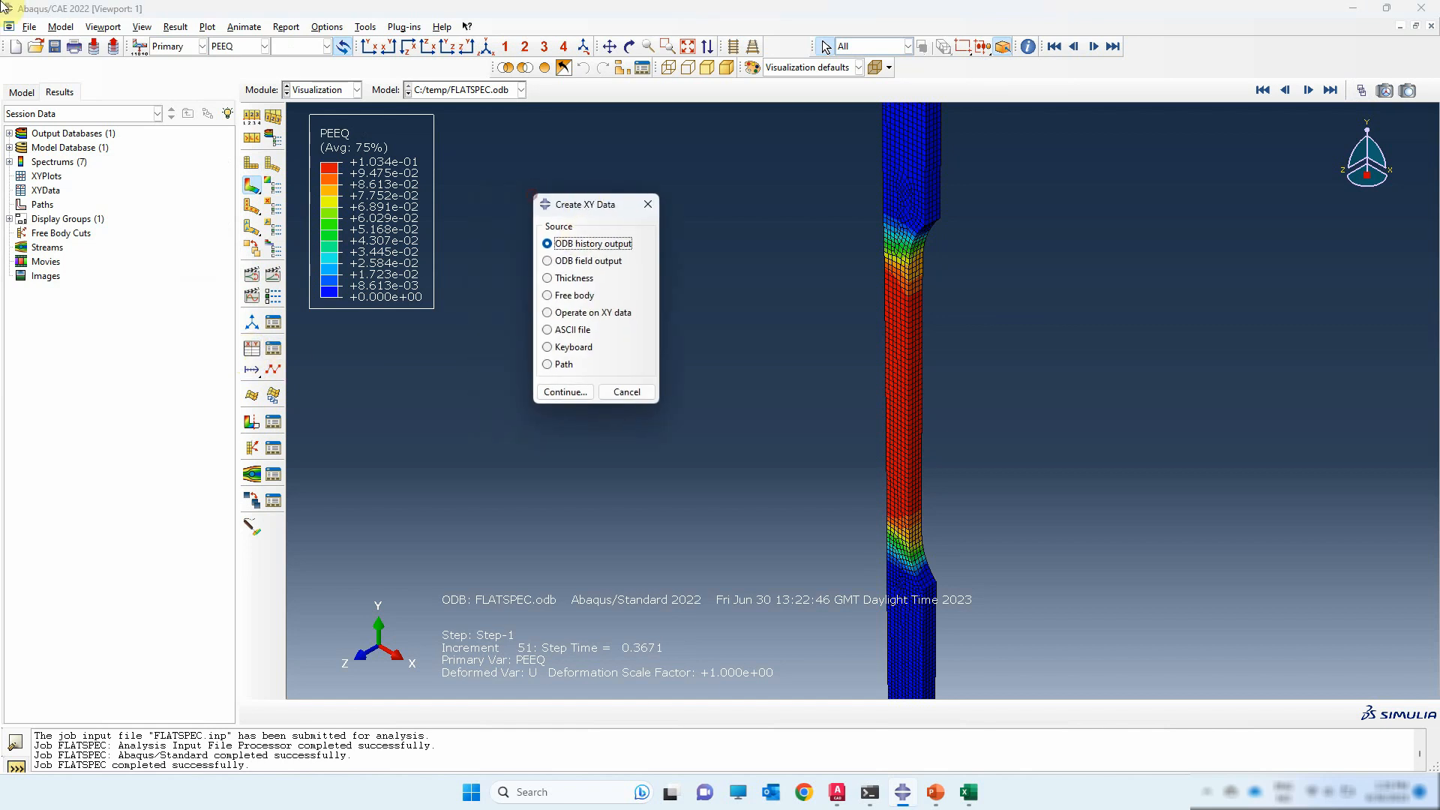
left_click(585, 261)
left_click(564, 391)
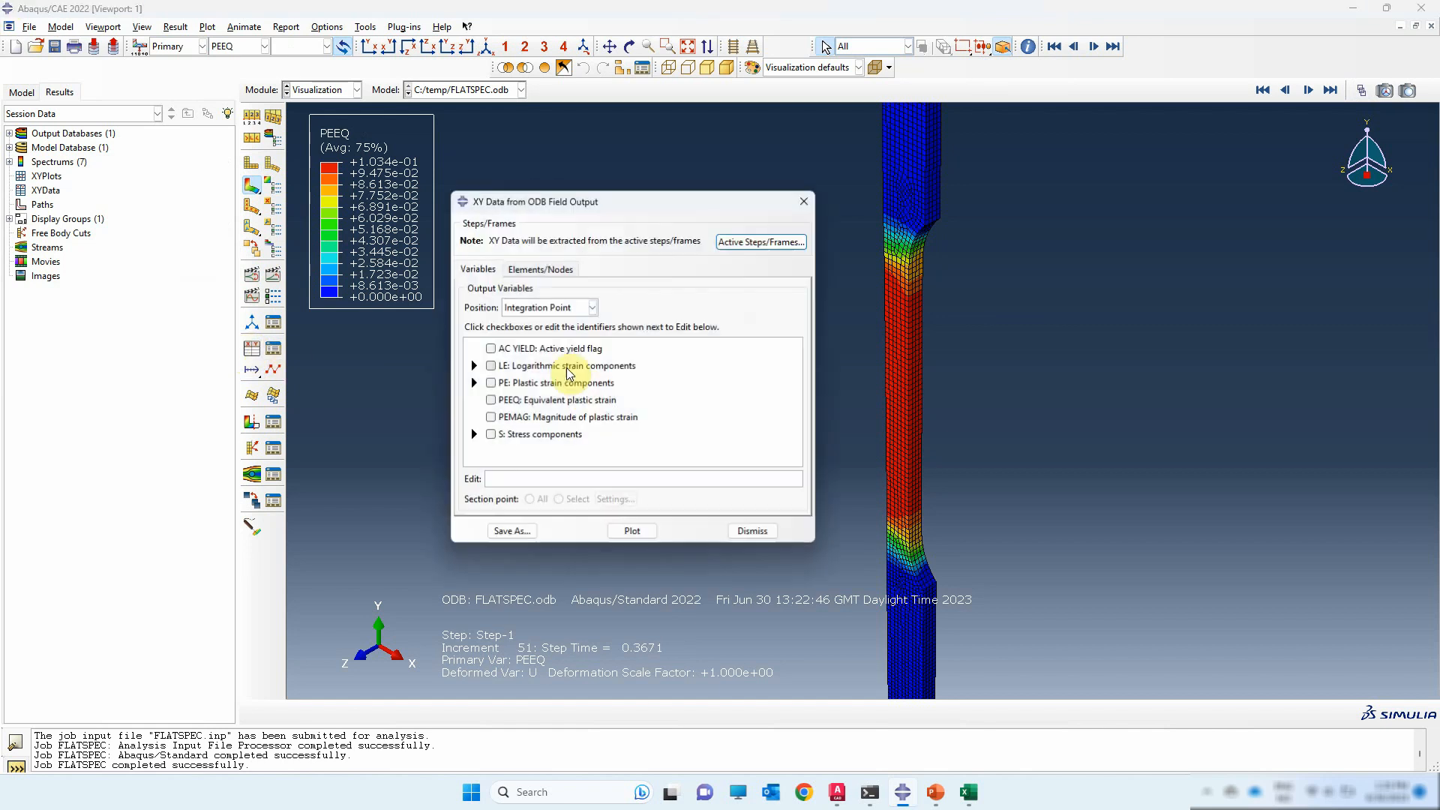
left_click(592, 308)
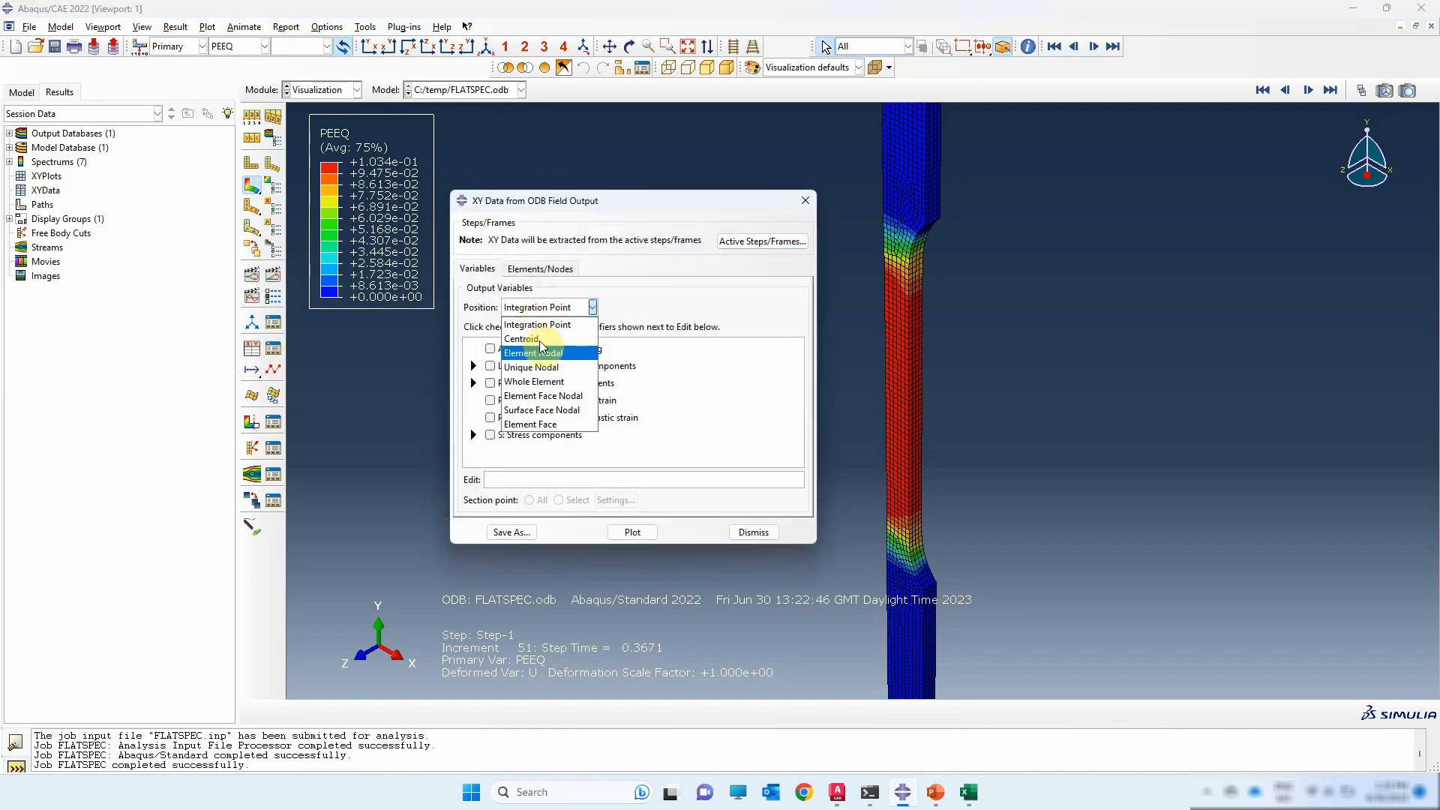
left_click(541, 373)
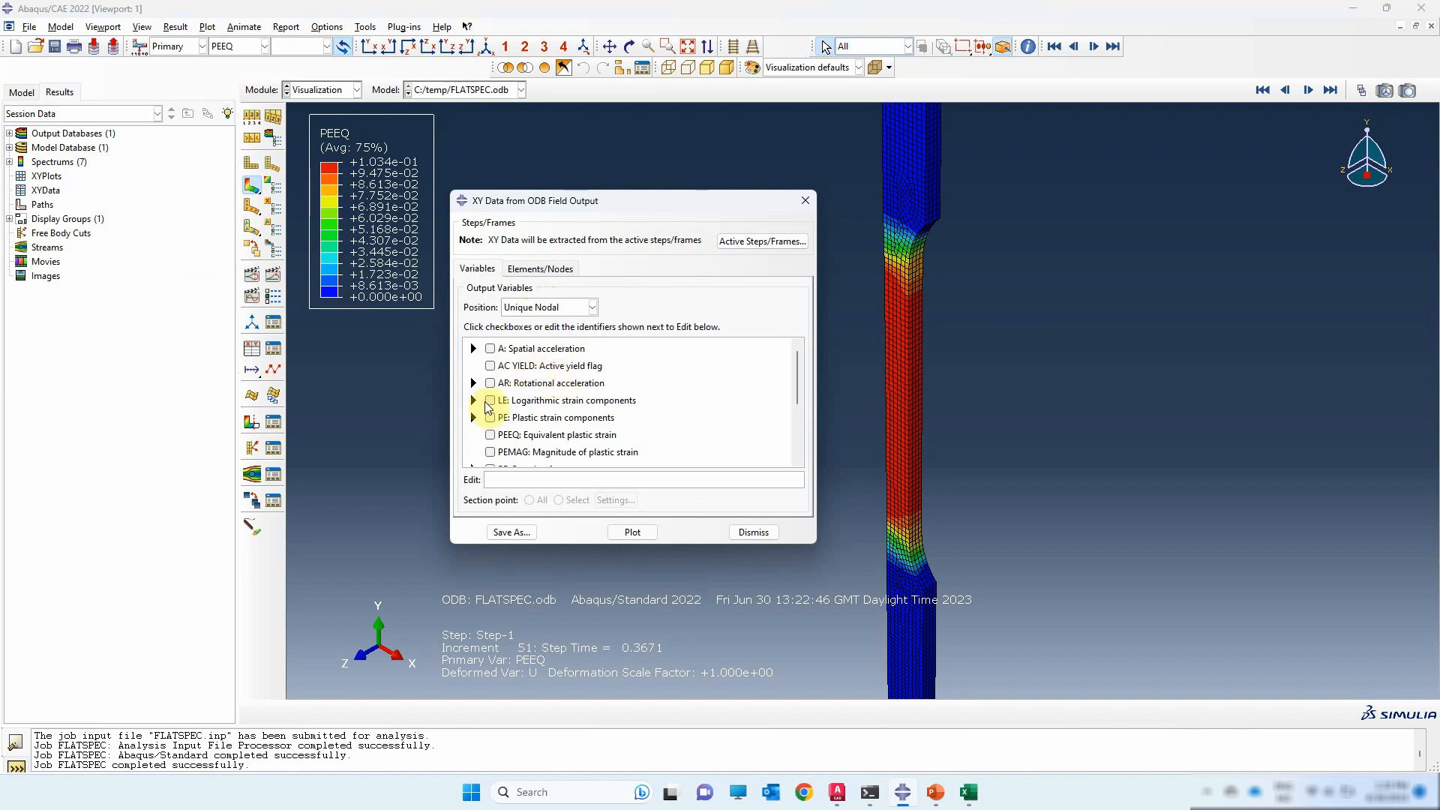
- Select reaction force component RF2 and spatial displacement component U2 as the output variables
scroll(488, 410, "down", 2)
left_click(473, 424)
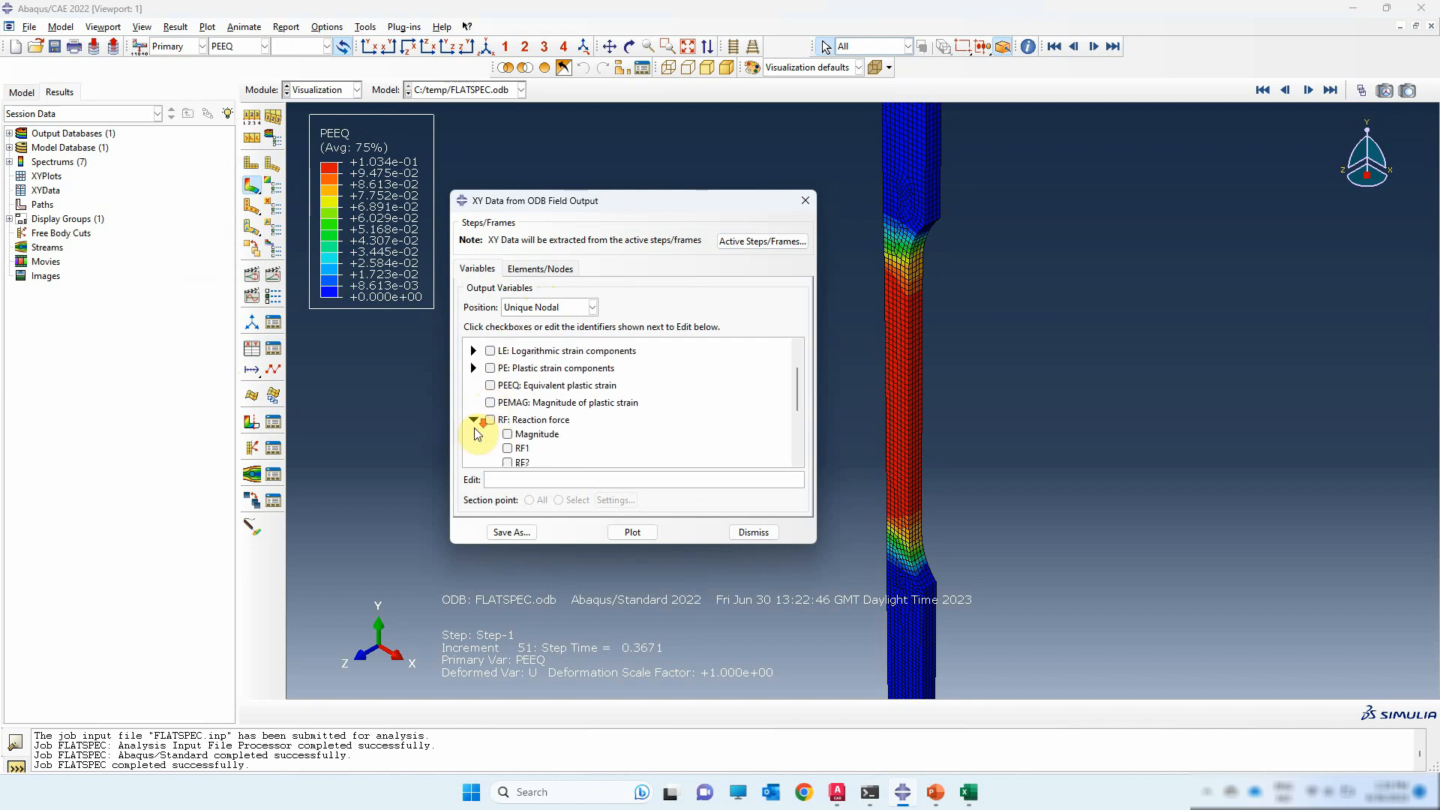
scroll(495, 405, "down", 3)
scroll(507, 386, "down", 1)
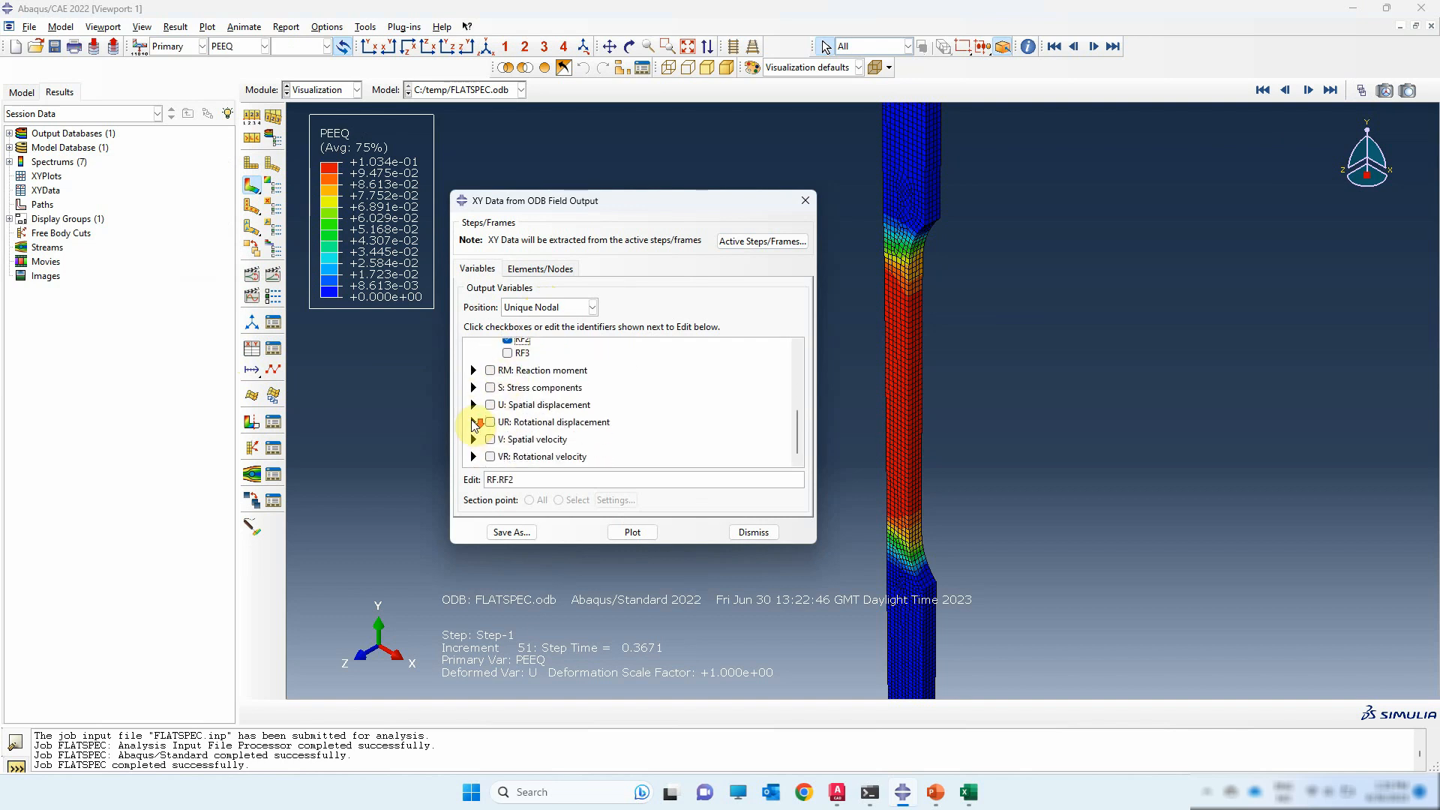
left_click(473, 404)
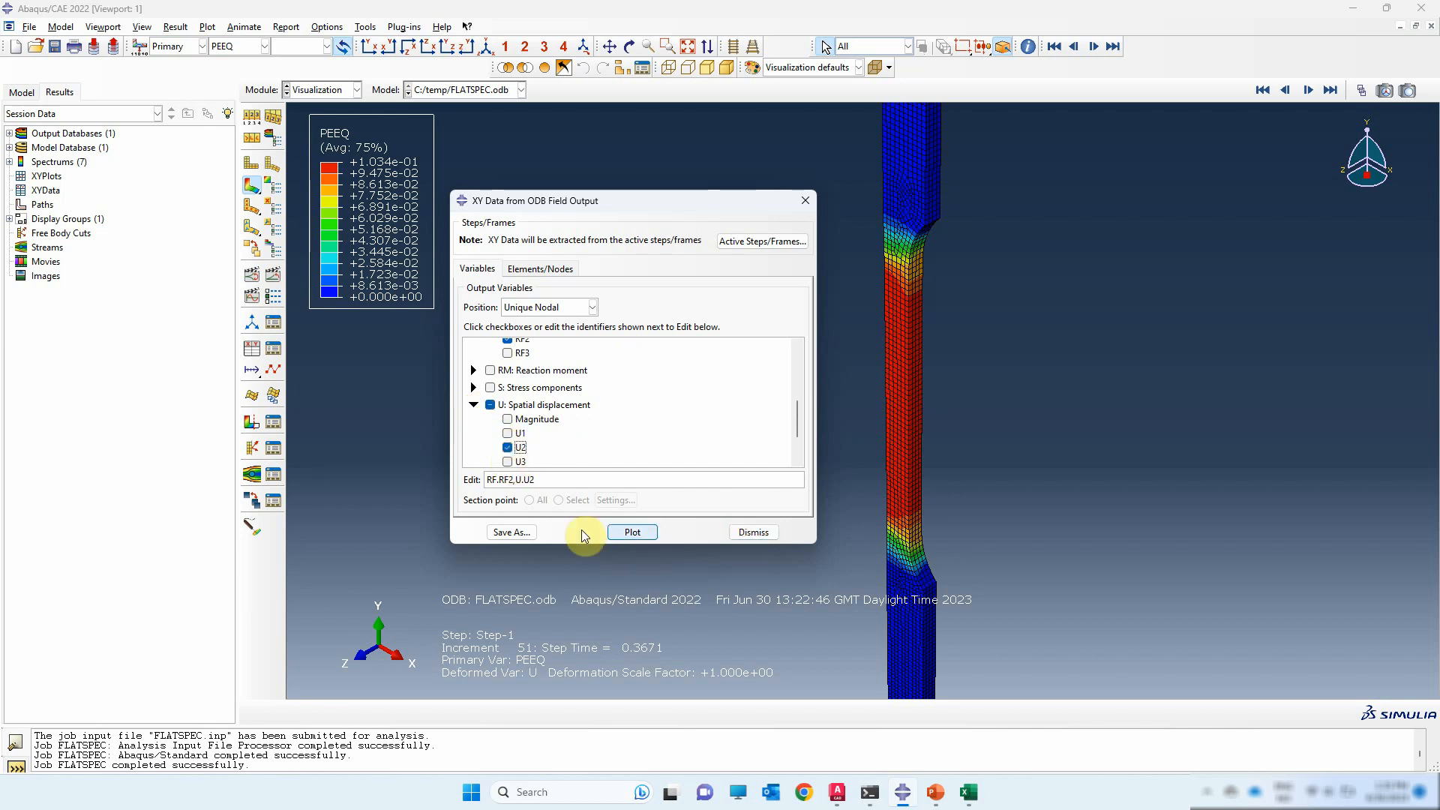
- Try to save the RF2 and U2 XY data as is without choosing any nodes
left_click(517, 532)
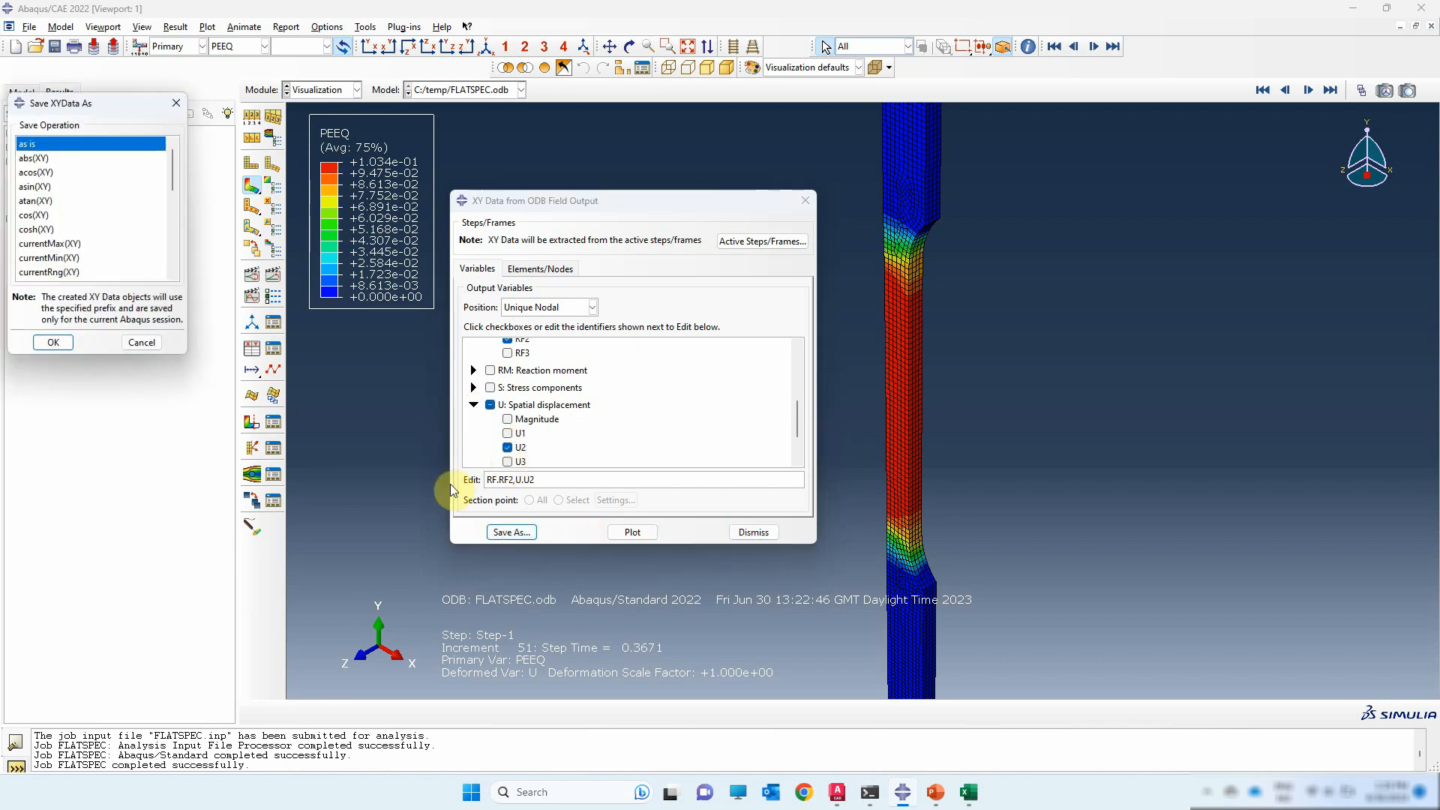
left_click(61, 342)
left_click(633, 387)
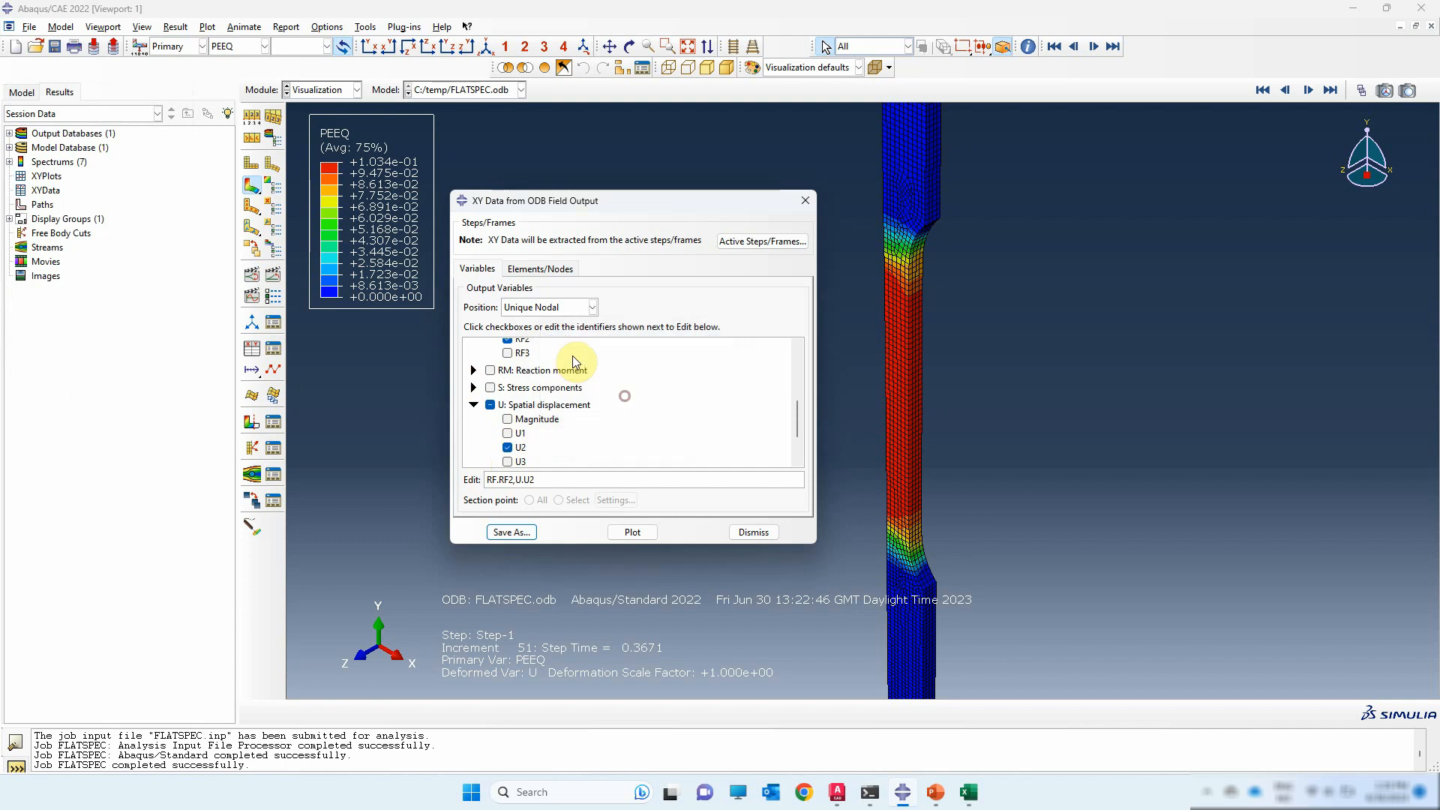
- Choose the node set REFERENCE_POINT_ 2, save its RF2 and U2 XY data as is, and close the extraction dialog
left_click(525, 269)
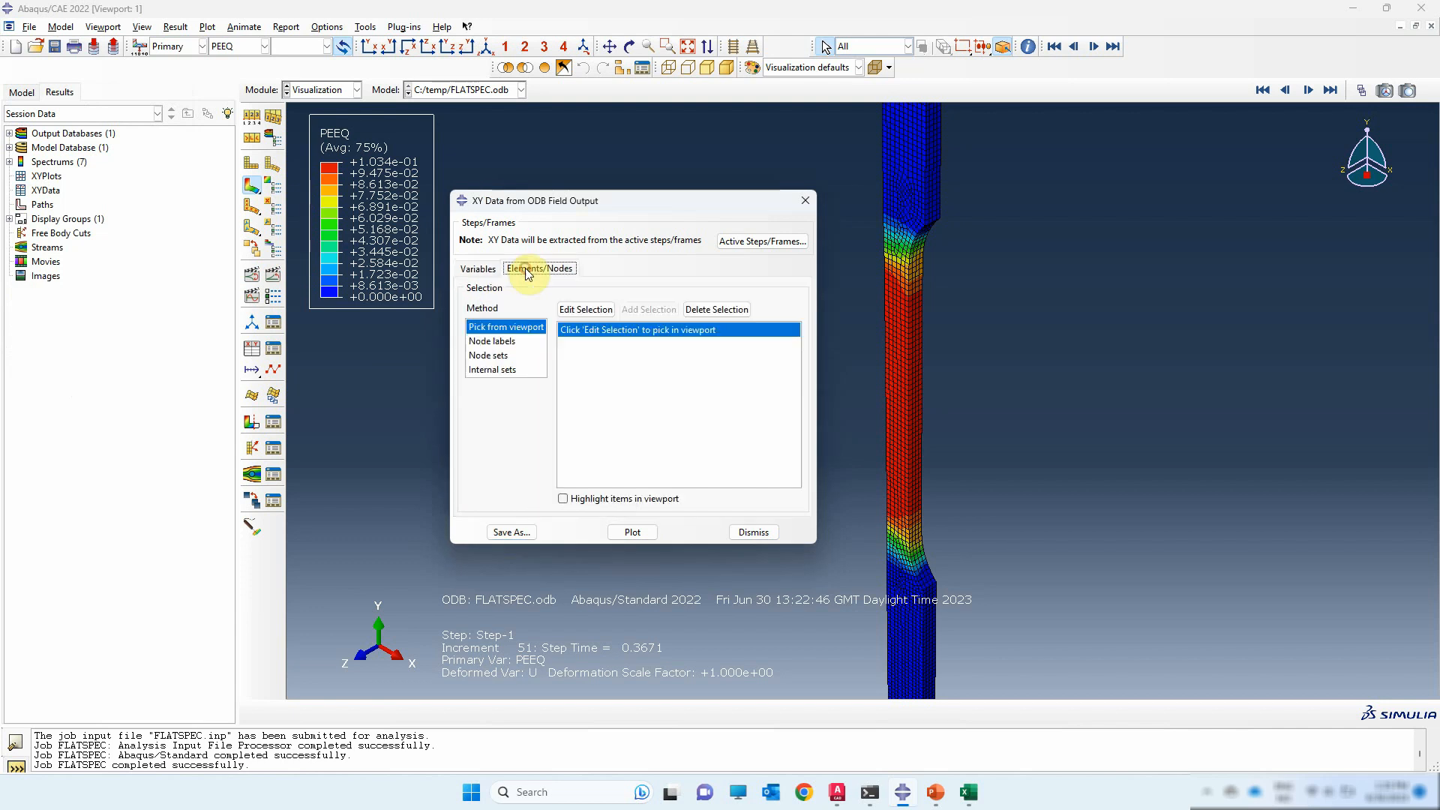
left_click(503, 342)
left_click(494, 355)
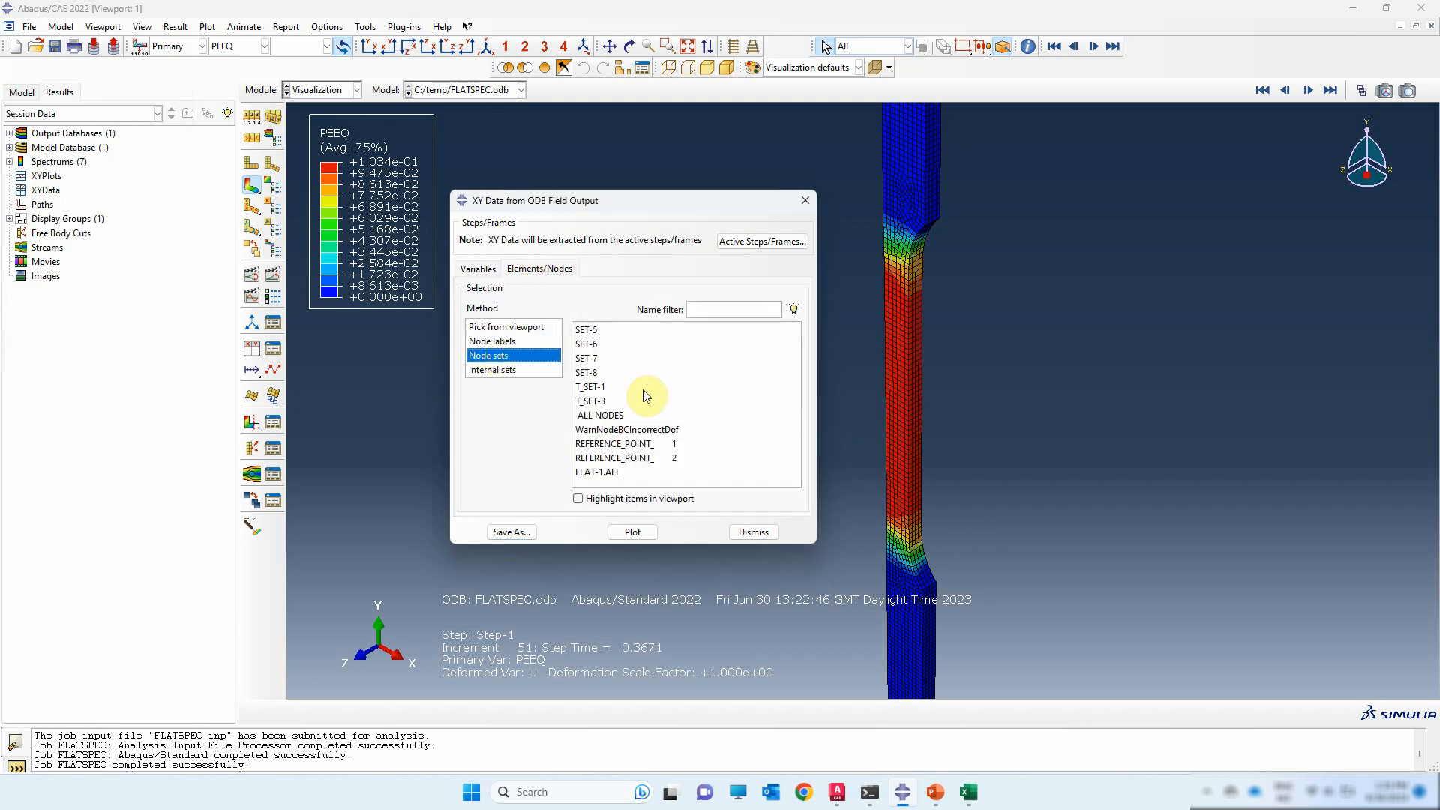
left_click(663, 460)
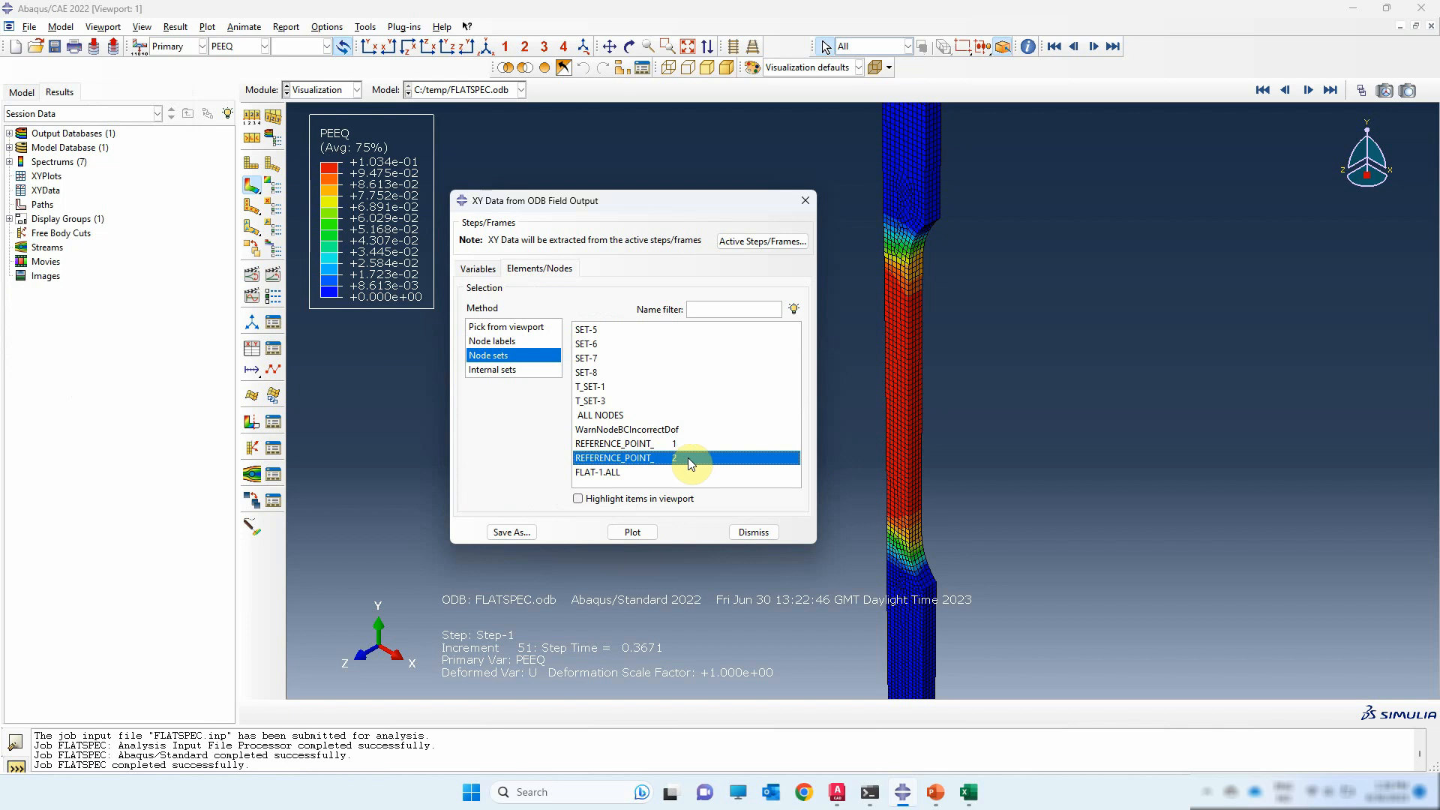
scroll(907, 421, "up", 5)
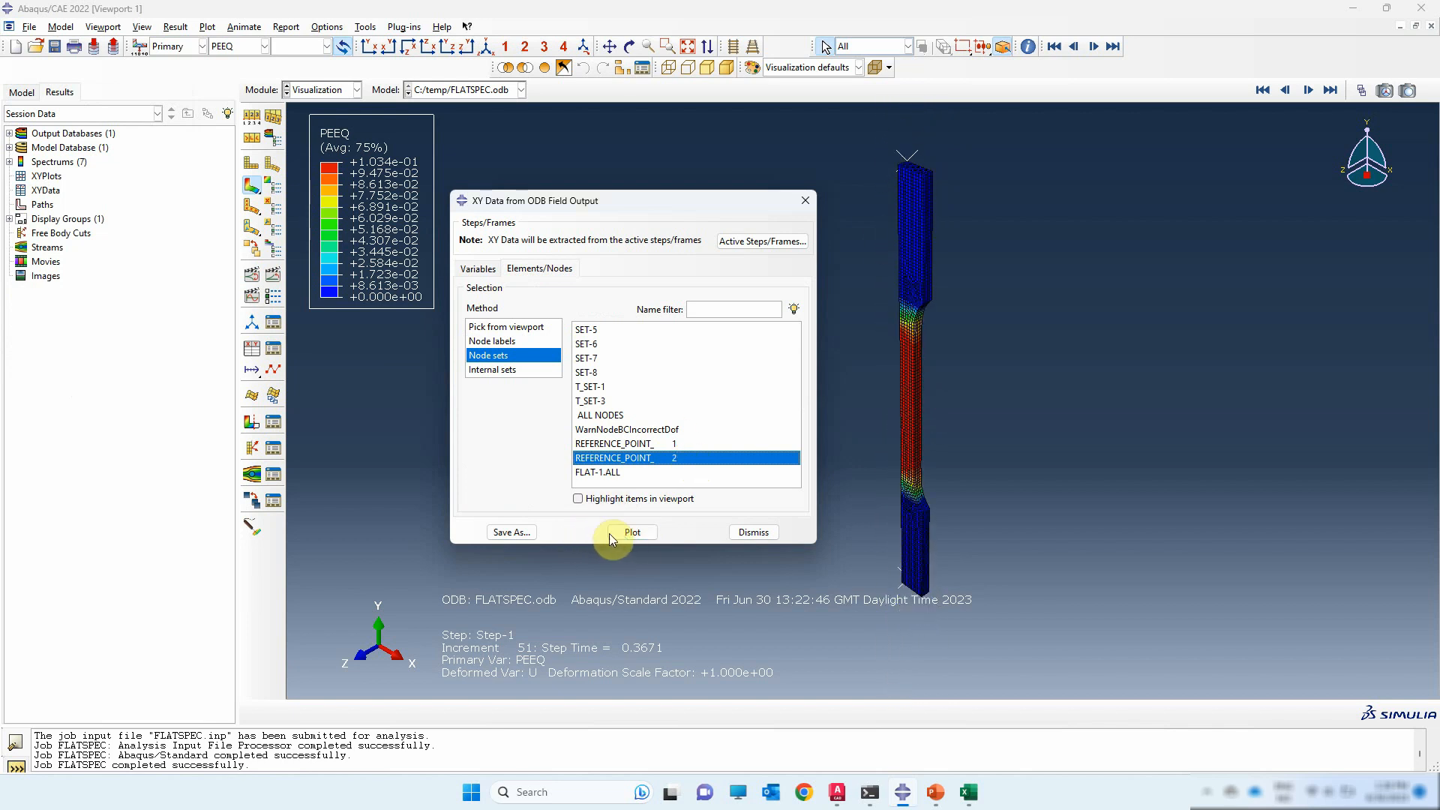
left_click(512, 531)
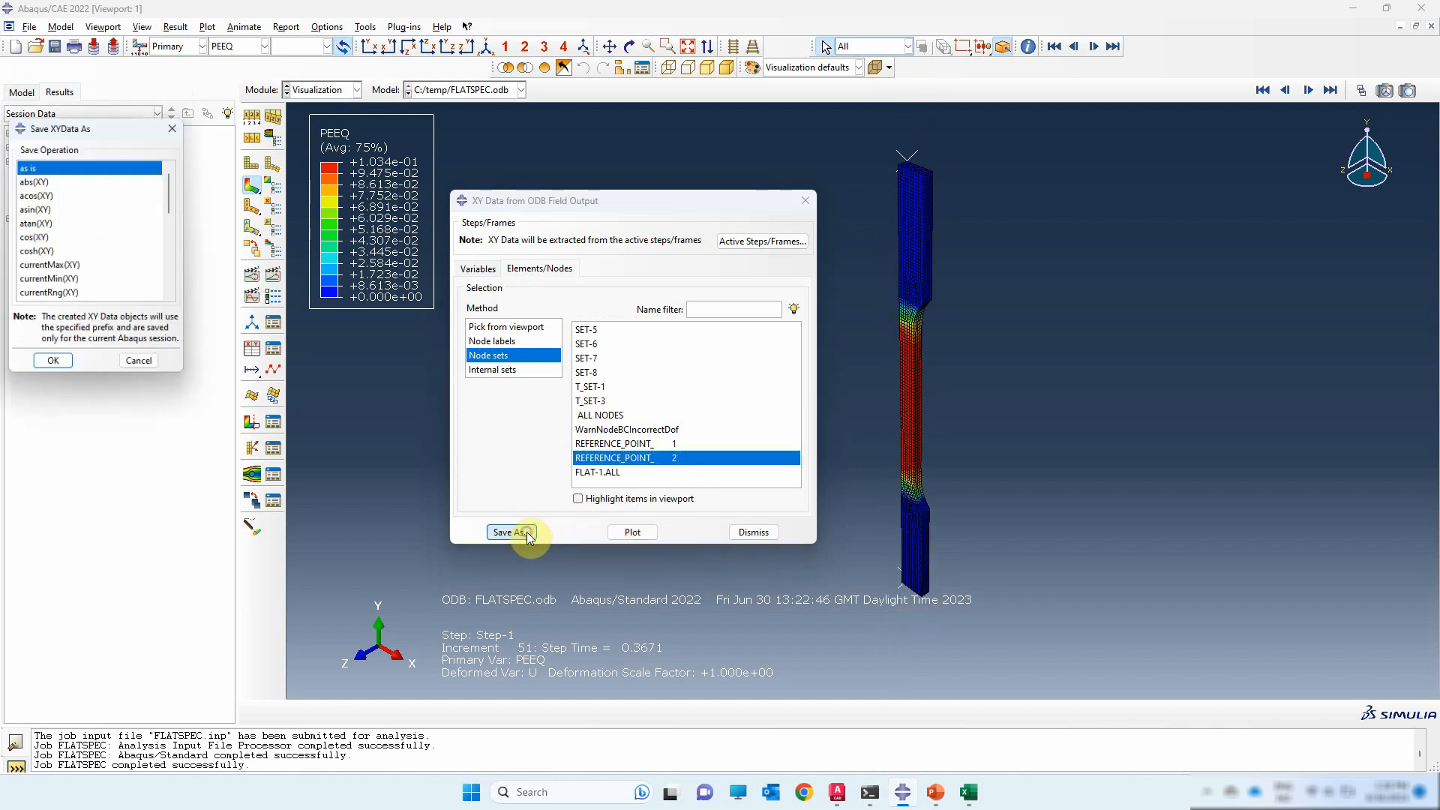
left_click(53, 365)
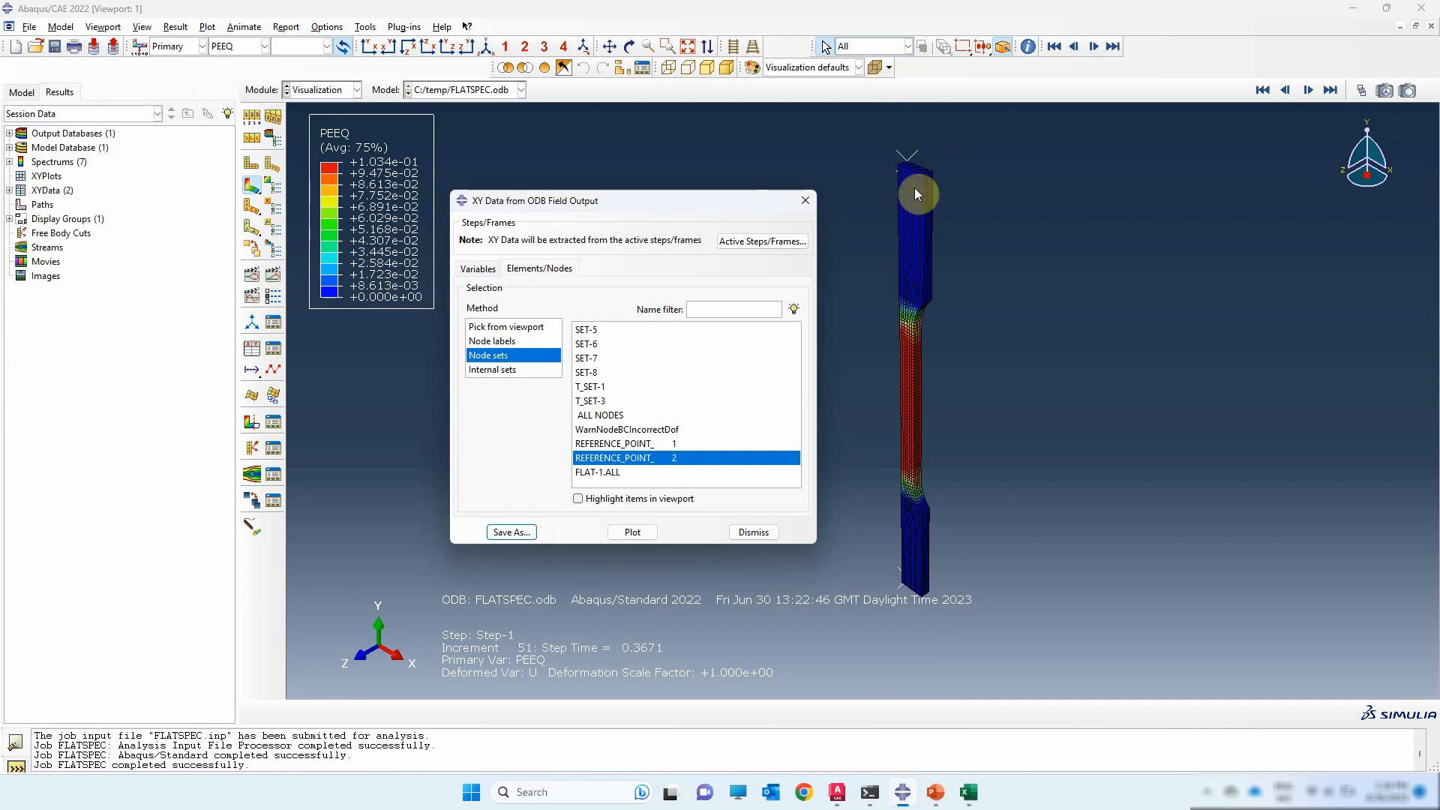
left_click(804, 200)
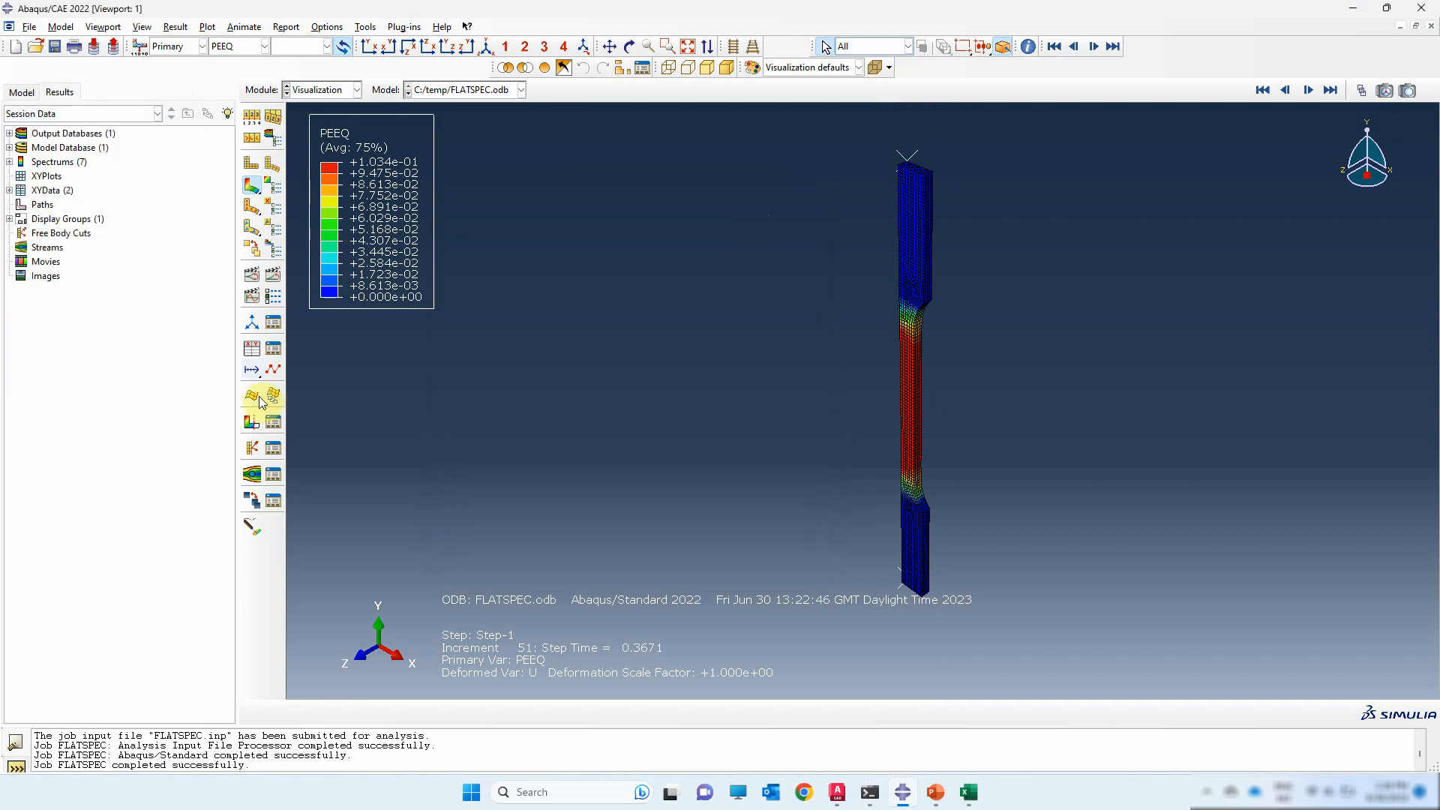
- Operate on the XY data with a combine expression pairing U2 with RF2*4/1000 at reference point 2
left_click(251, 348)
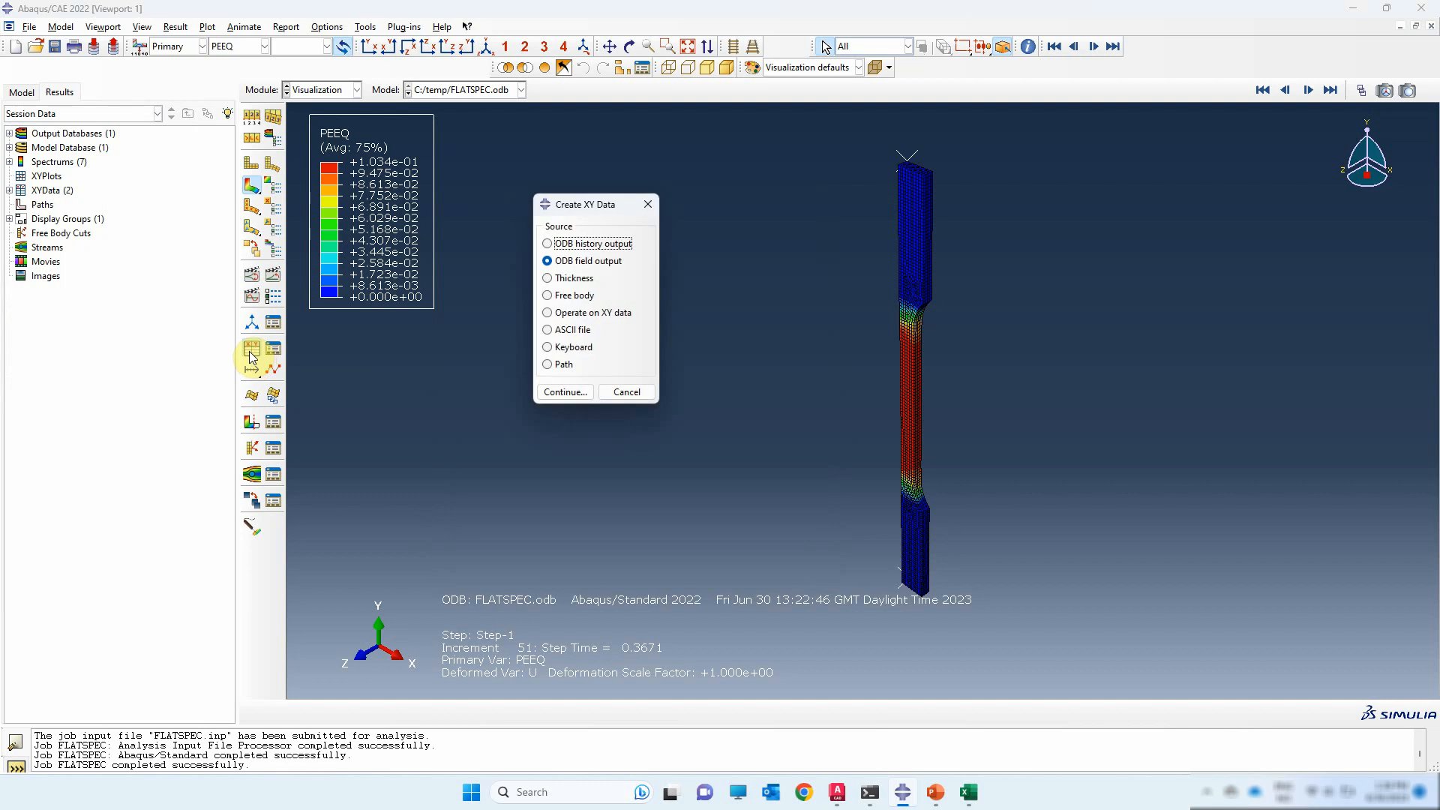
left_click(589, 313)
left_click(567, 389)
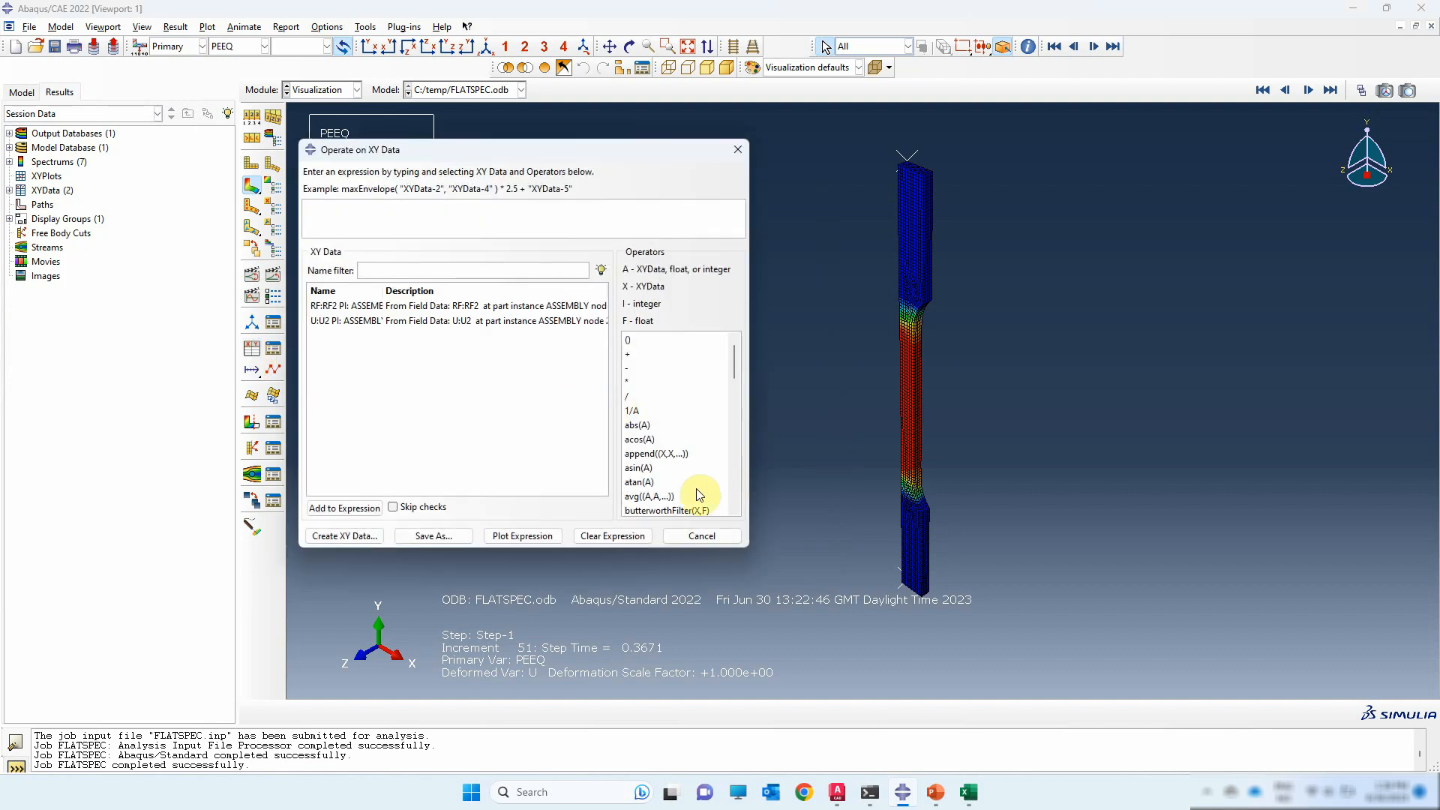
scroll(675, 487, "down", 2)
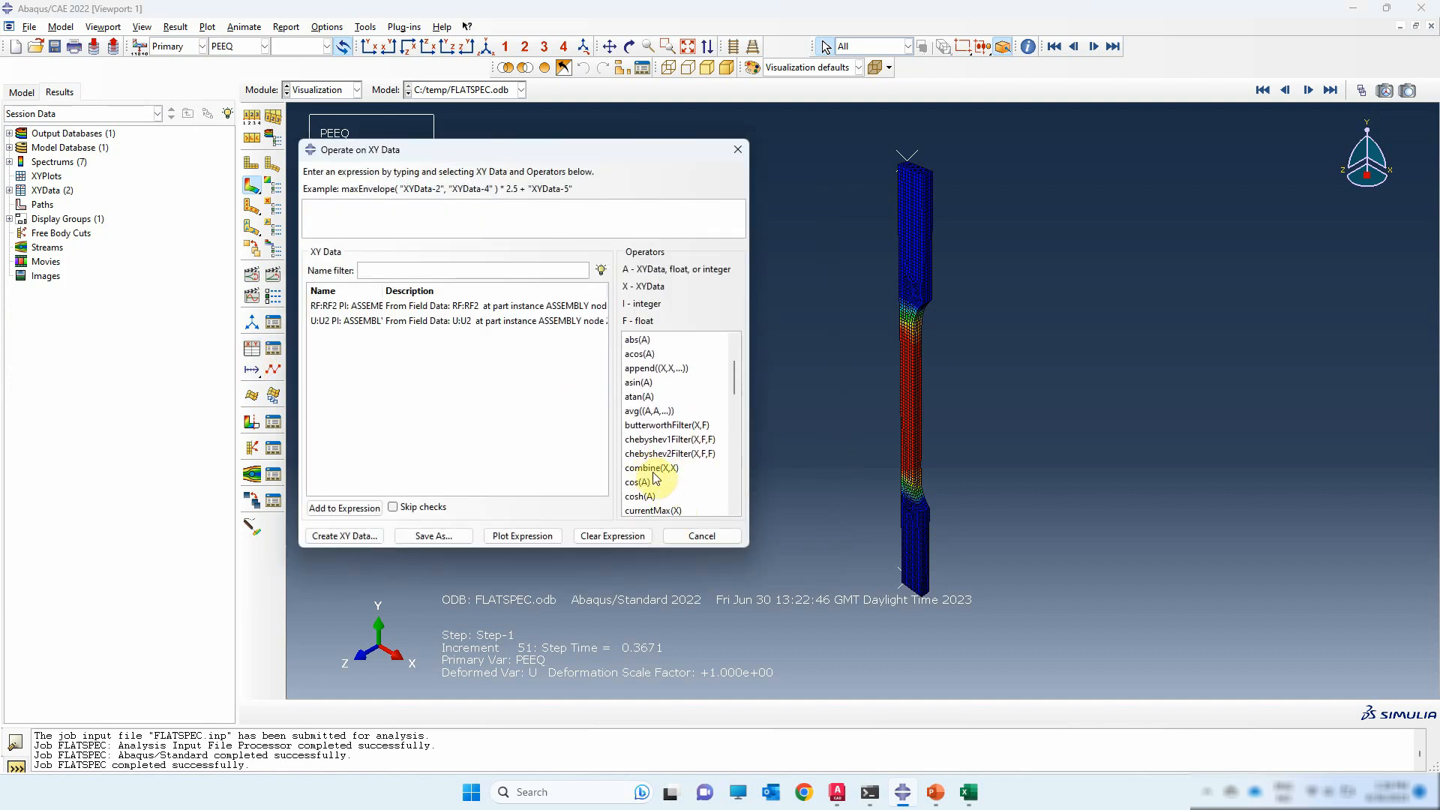
left_click(651, 468)
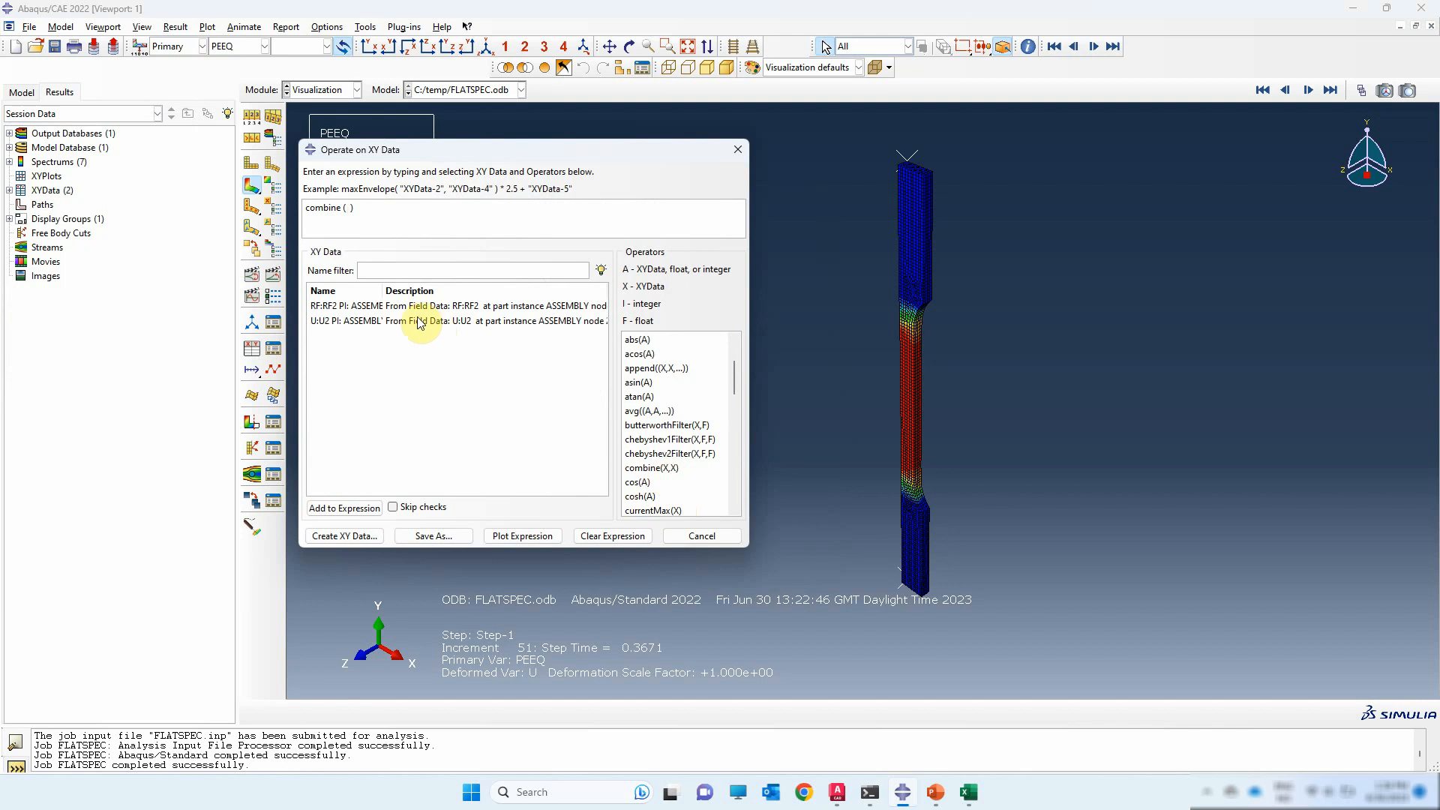
left_click(375, 322)
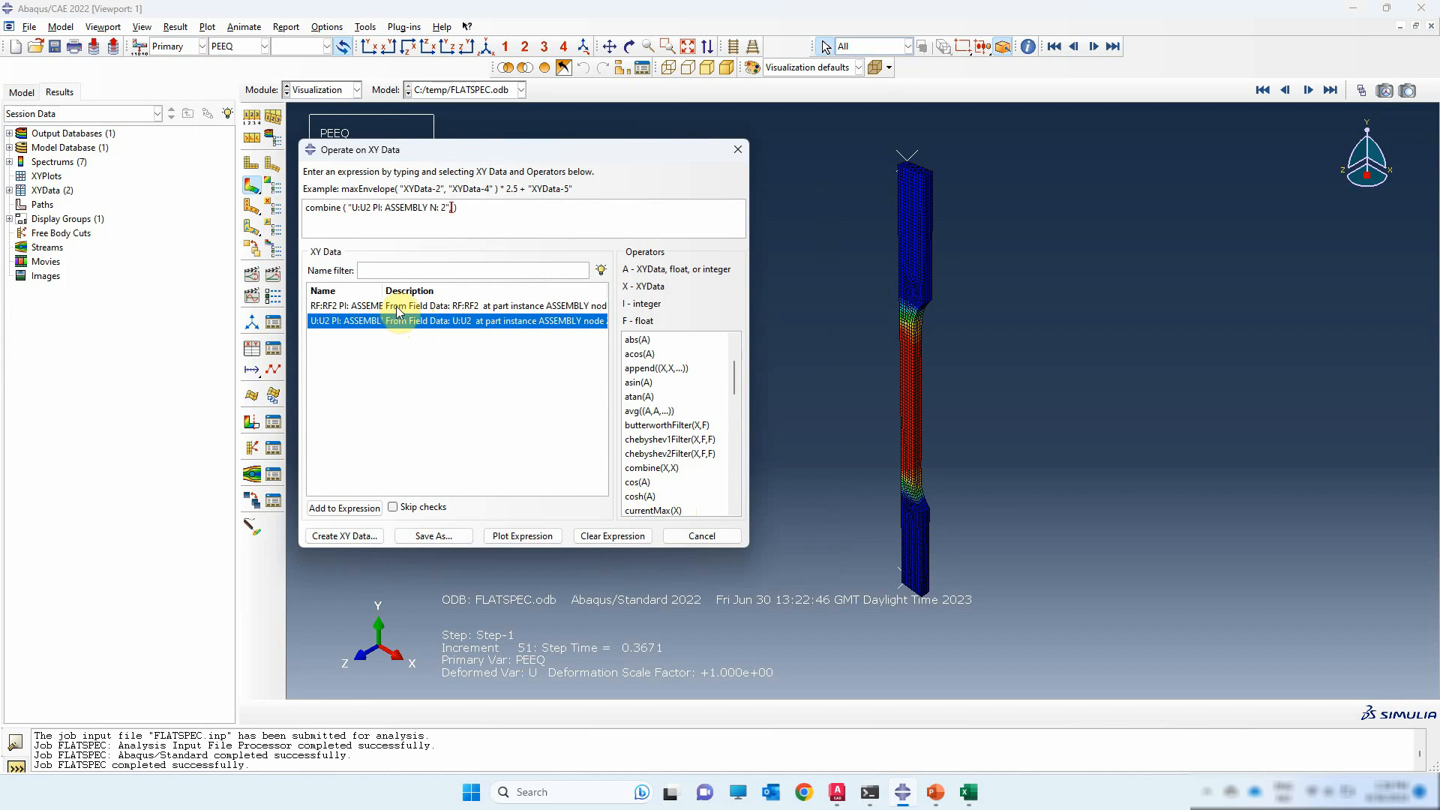
left_click(396, 306)
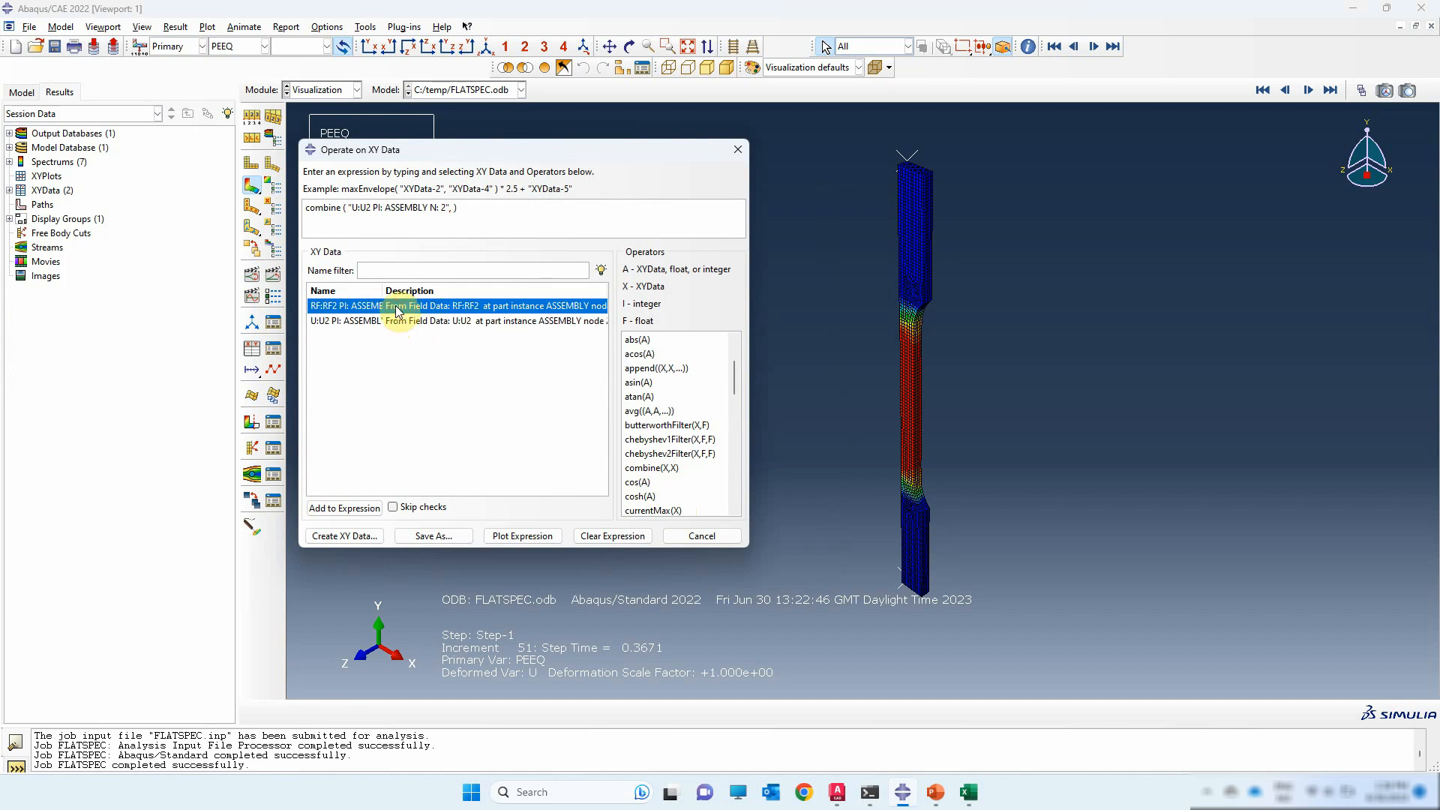
double_click(397, 306)
type("*4/1000")
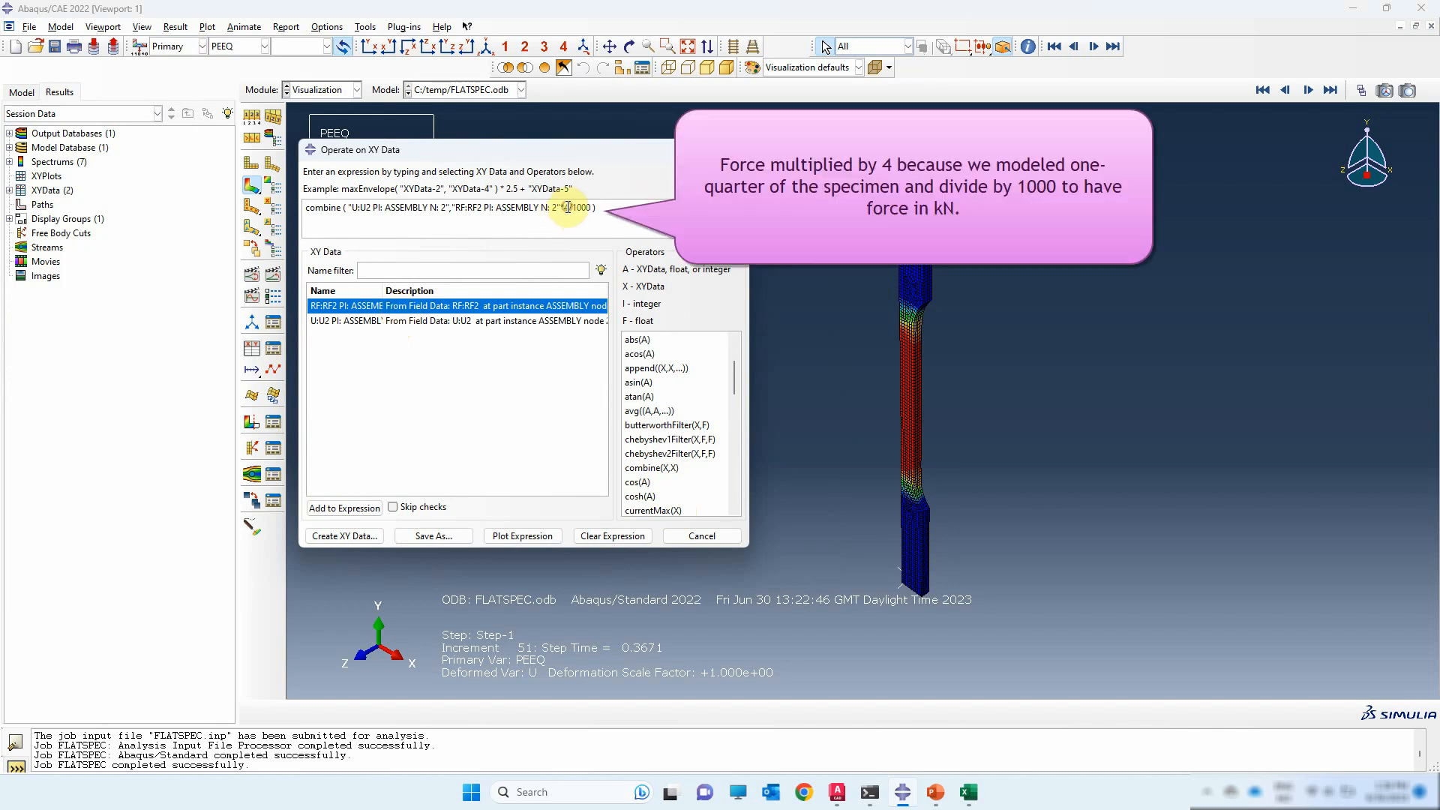
mouse_move(559, 208)
left_mouse_down()
mouse_move(587, 207)
mouse_move(568, 207)
left_mouse_up()
left_click(537, 220)
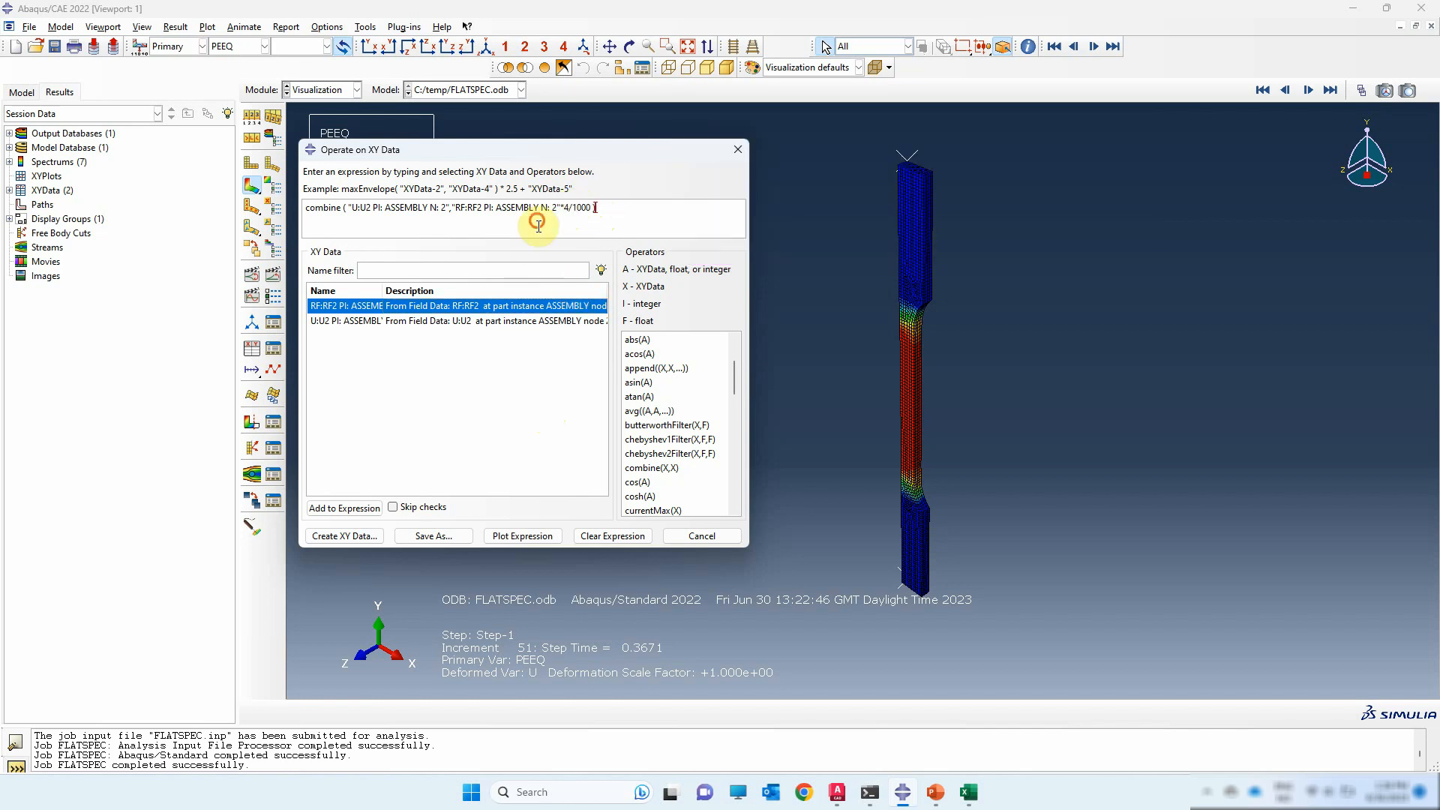
- Save the combined expression as F-D, close the operation dialog, and plot the F-D curve
left_click(434, 537)
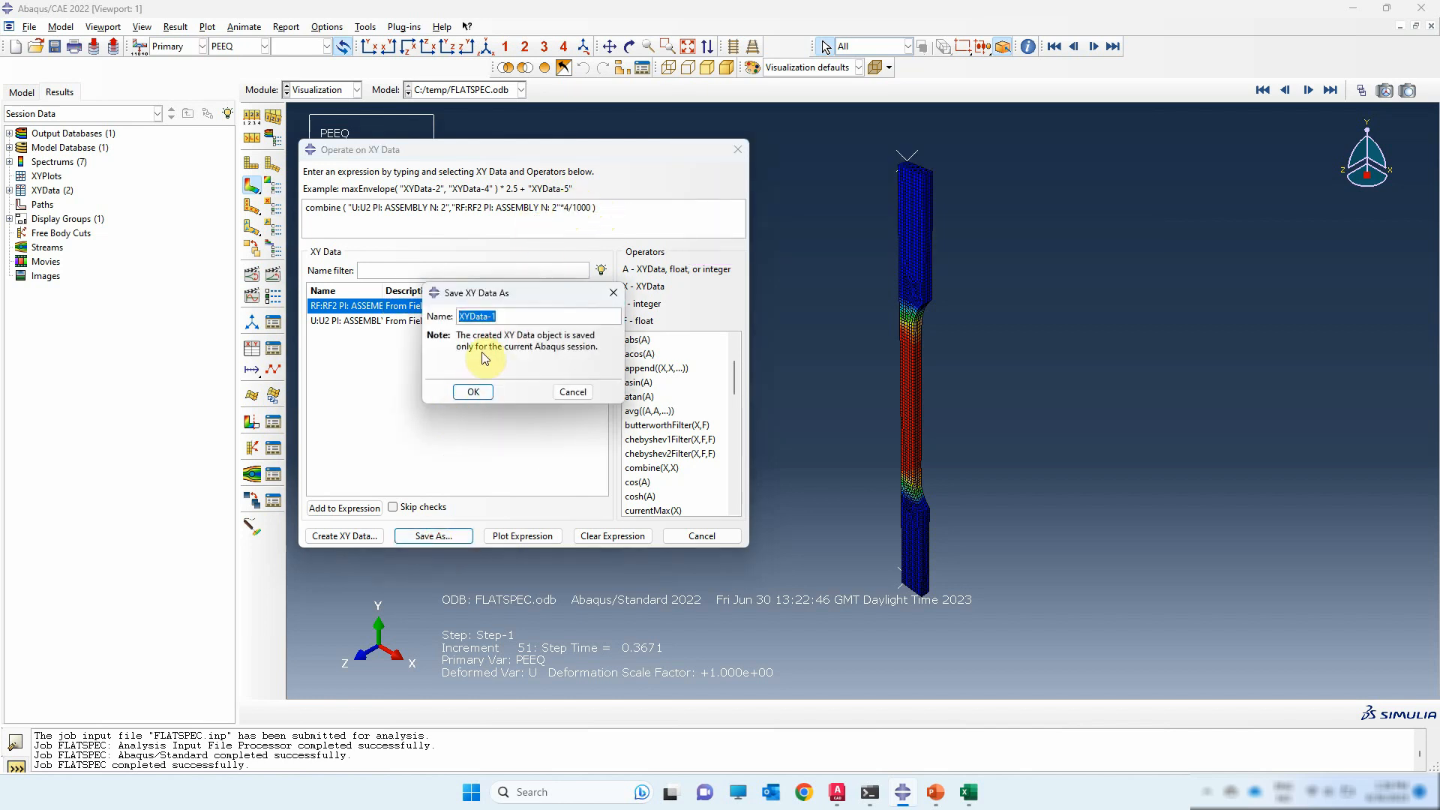
type("F-D")
left_click(473, 392)
left_click(702, 536)
left_click(10, 190)
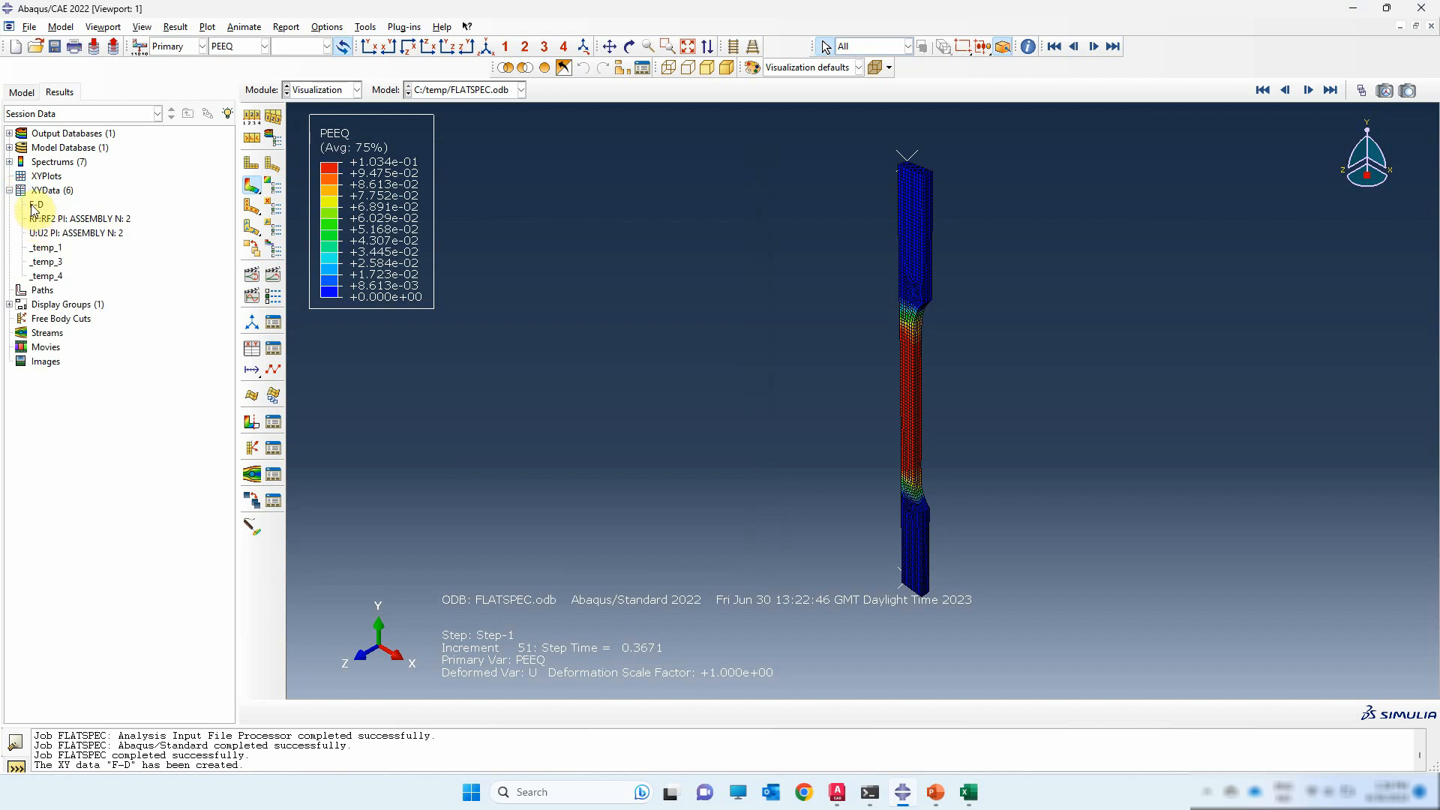
double_click(34, 206)
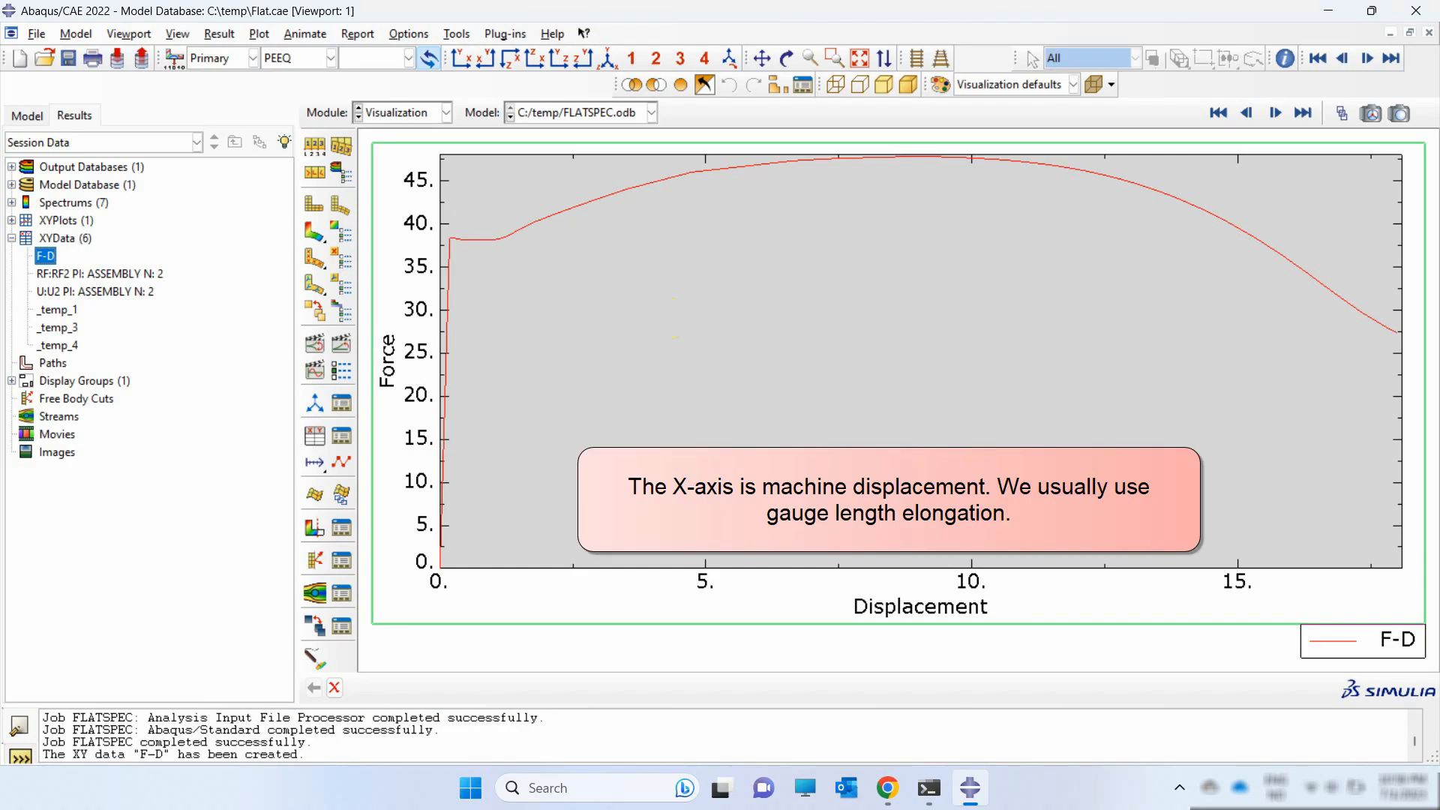
- Display the undeformed specimen and start creating new XY data from ODB field output
left_click(318, 209)
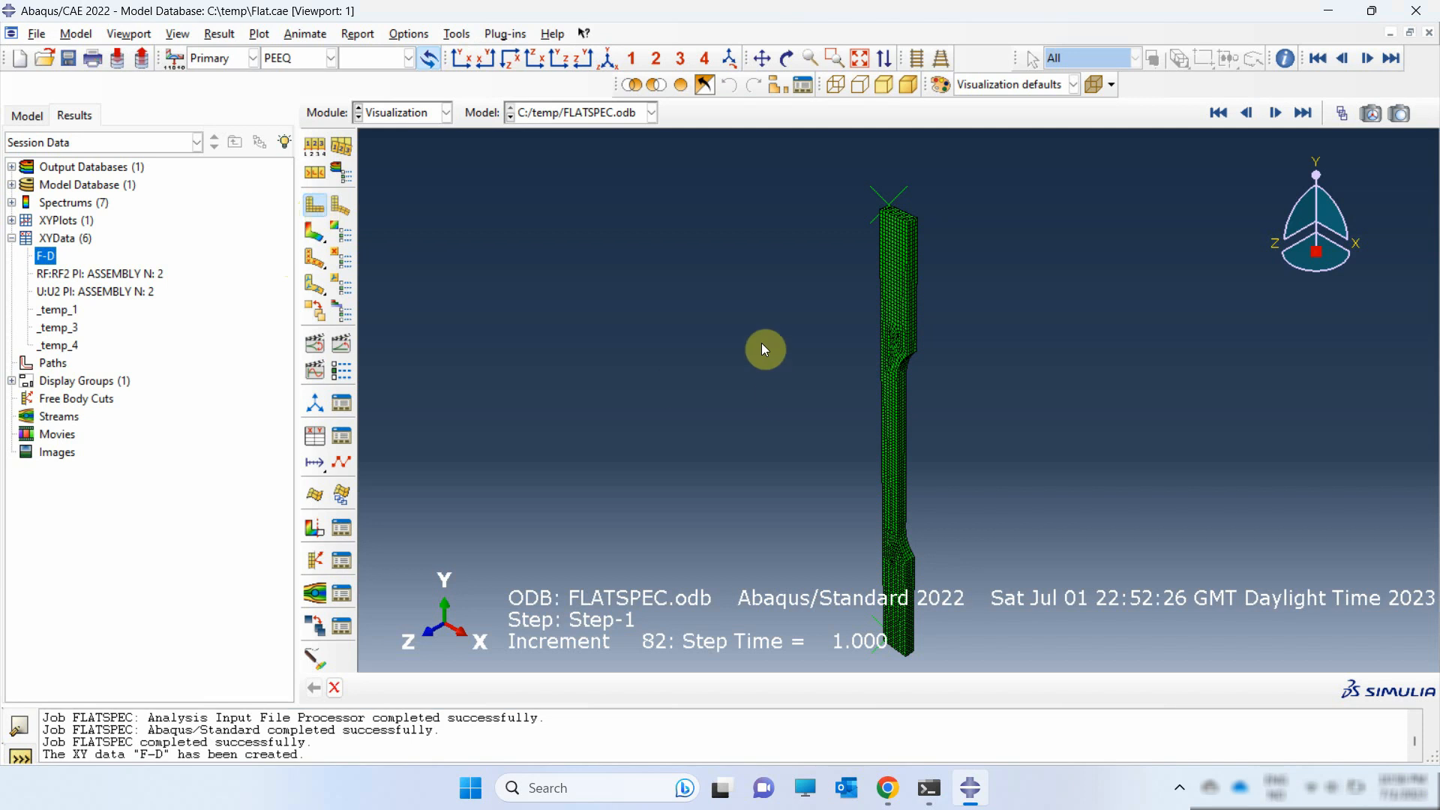
left_click(611, 61)
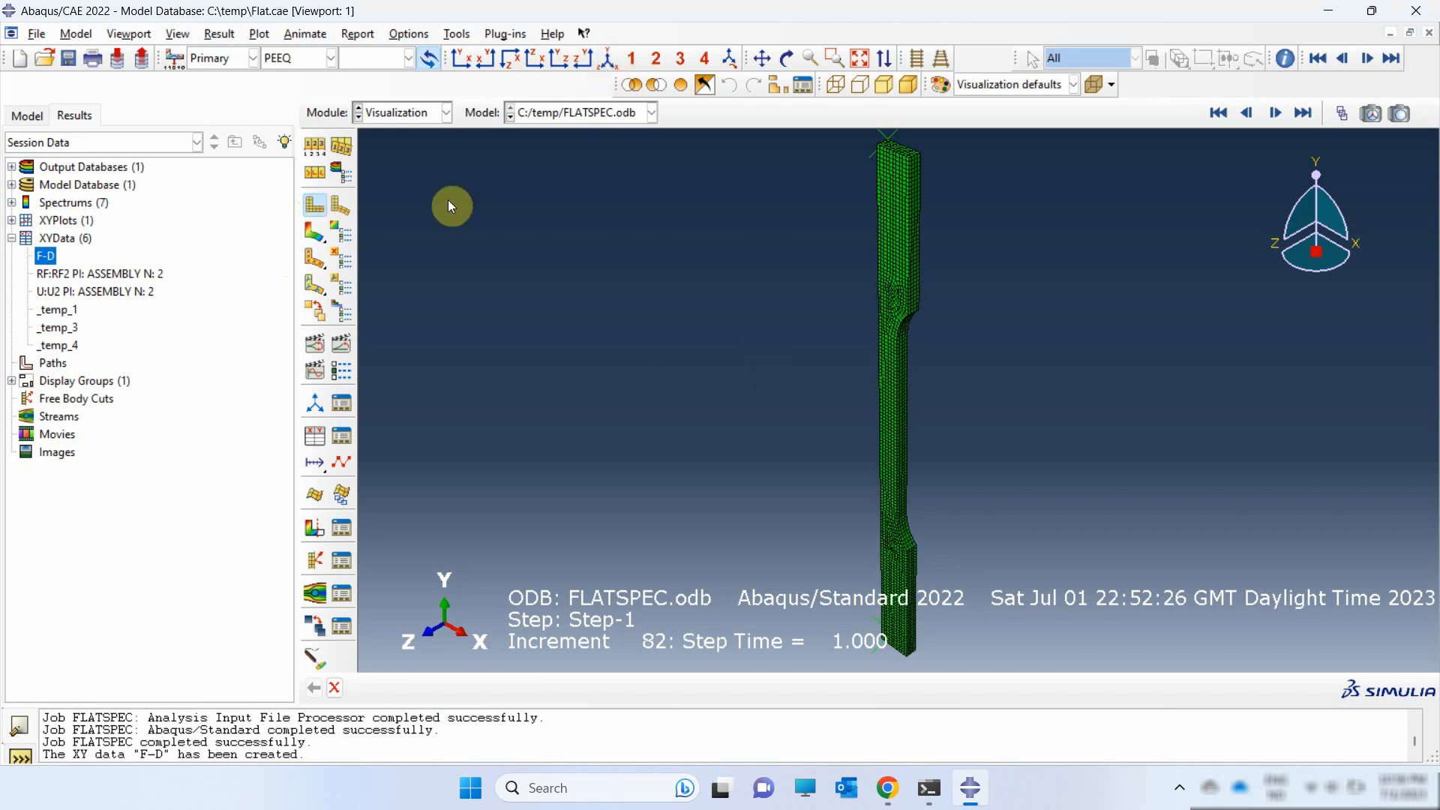
left_click(314, 436)
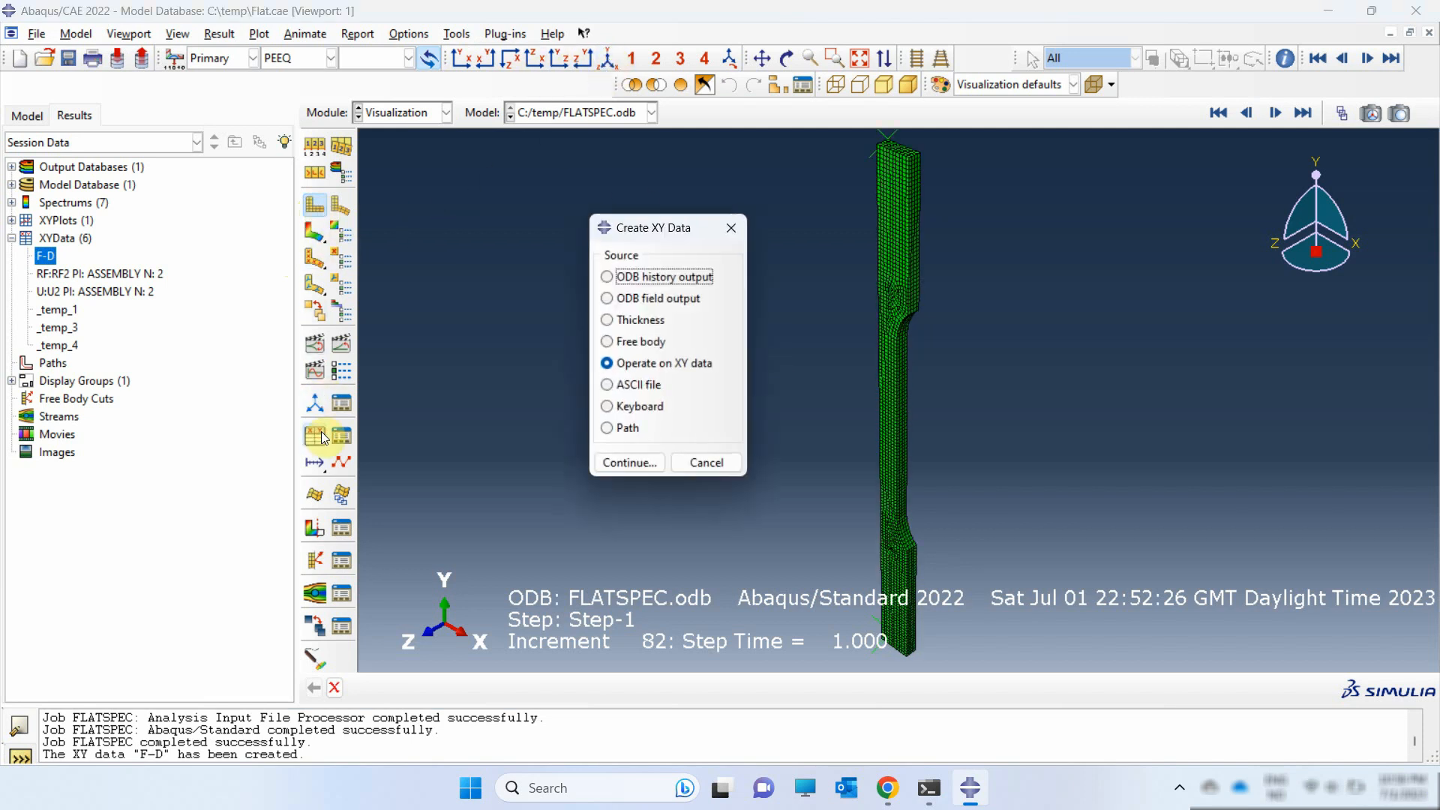
left_click_drag(645, 227, 681, 206)
left_click(644, 276)
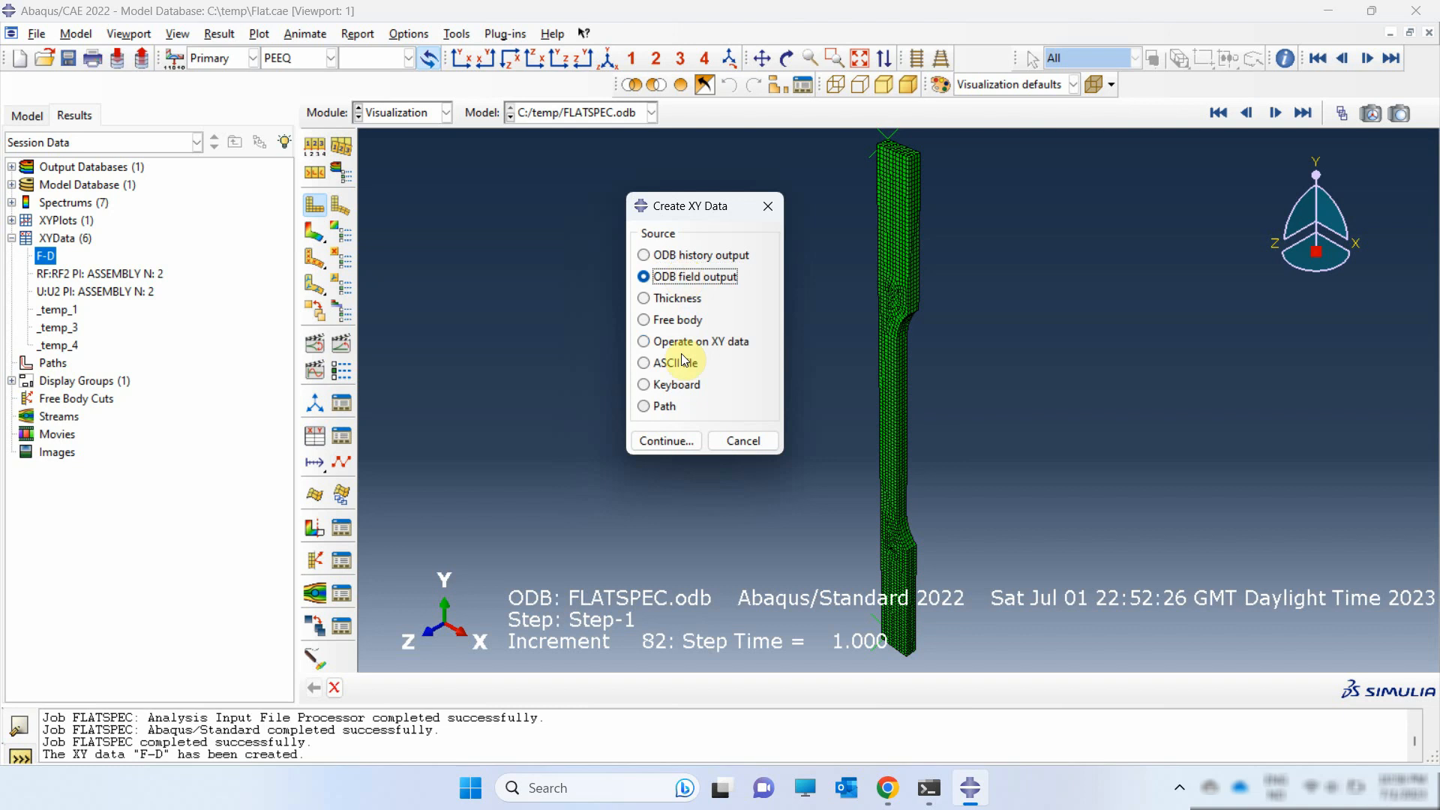
left_click(671, 441)
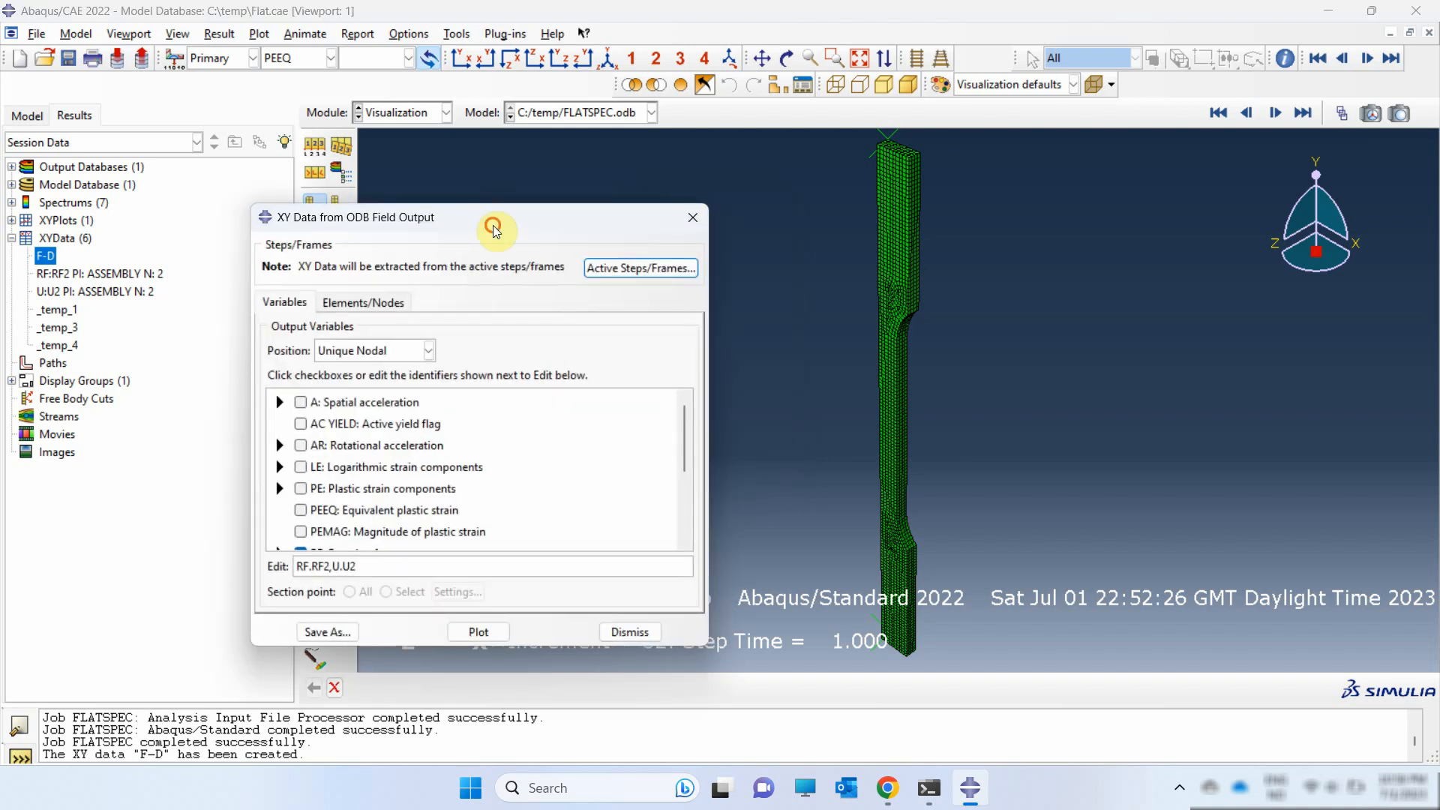
left_click_drag(502, 215, 672, 146)
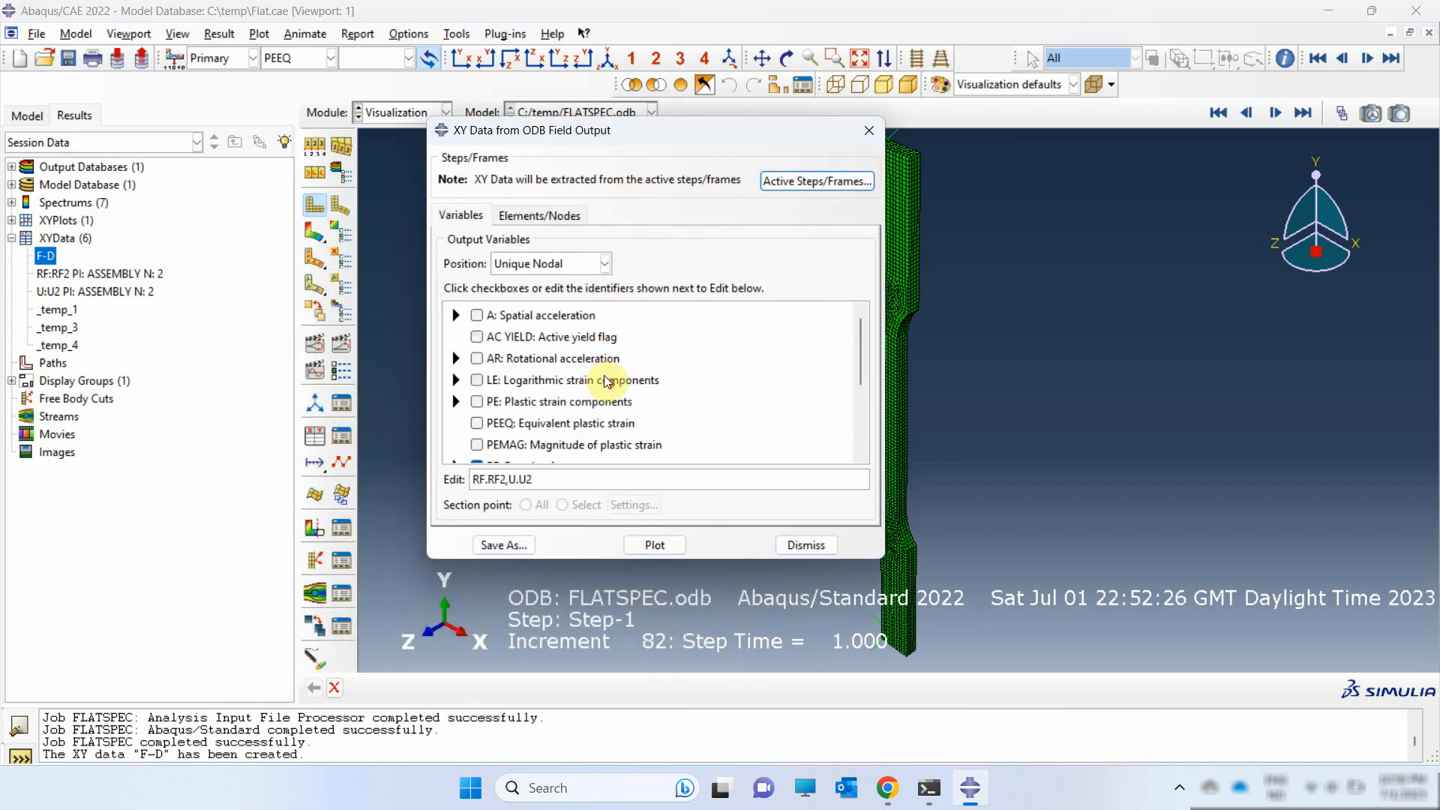
- Remove reaction force from the output variables, leaving only the U2 spatial displacement selected
scroll(601, 388, "down", 2)
scroll(602, 388, "down", 1)
left_click(476, 354)
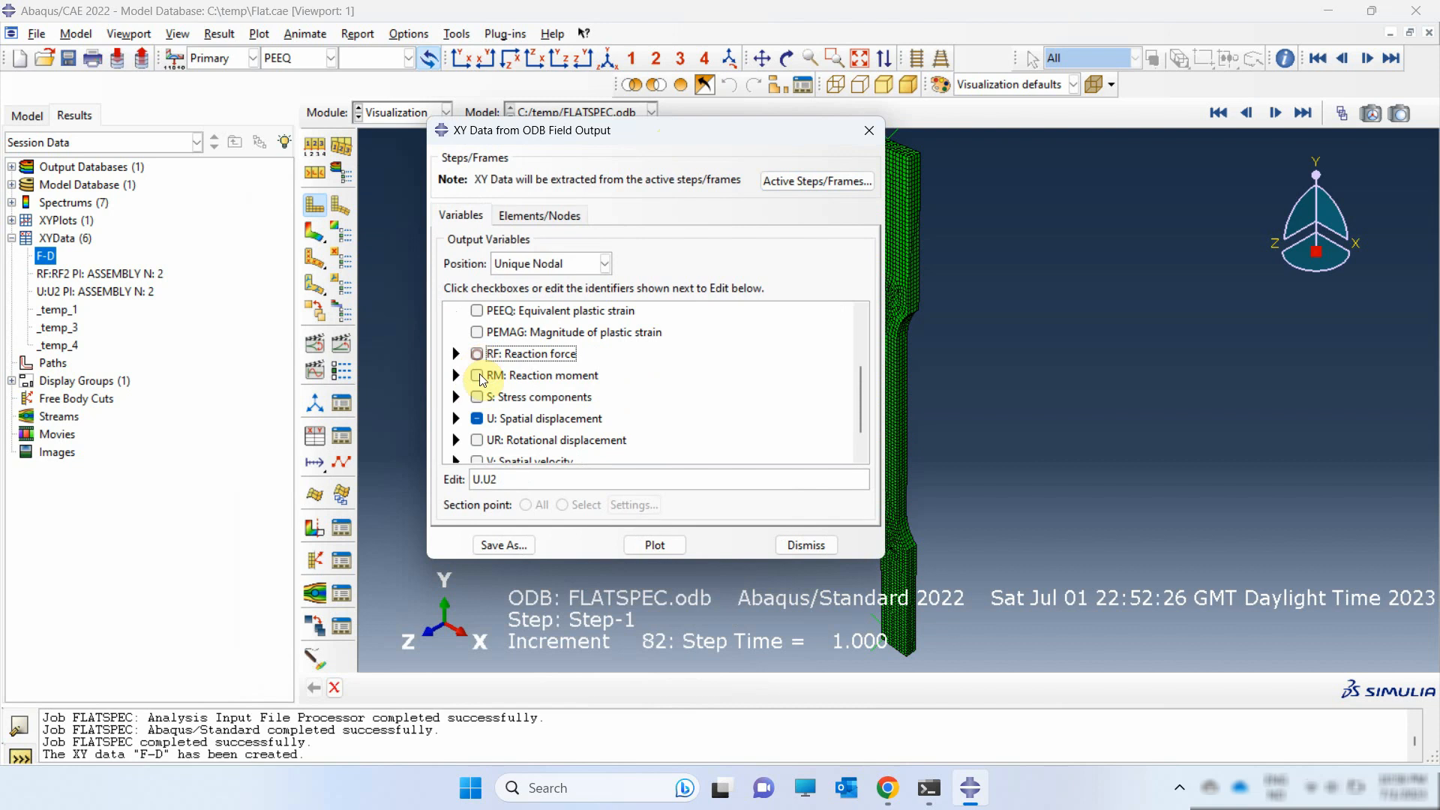
left_click(455, 419)
scroll(495, 427, "down", 3)
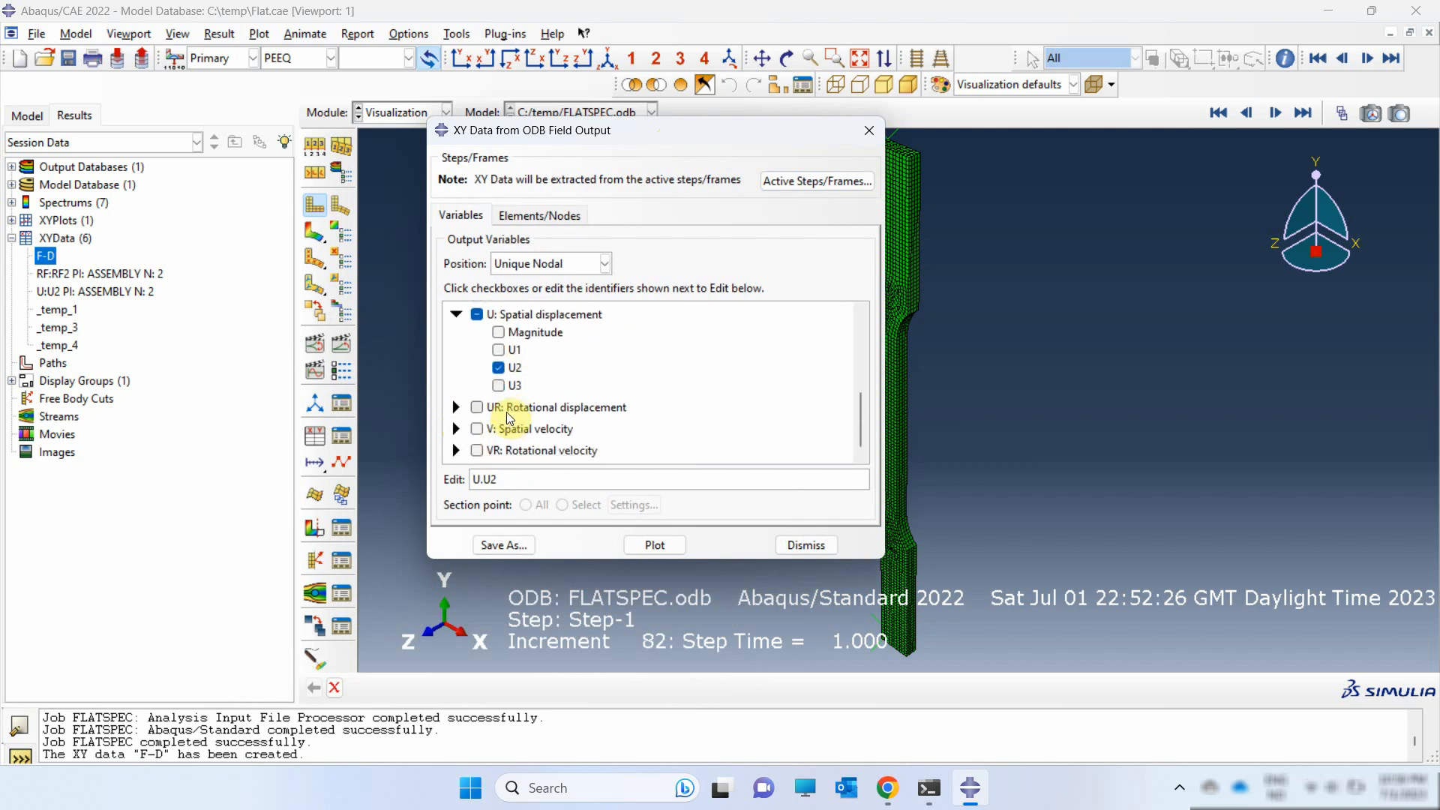
- Choose the node set FLAT-1.GL_POINTS as the source of the U2 displacement data
left_click(534, 215)
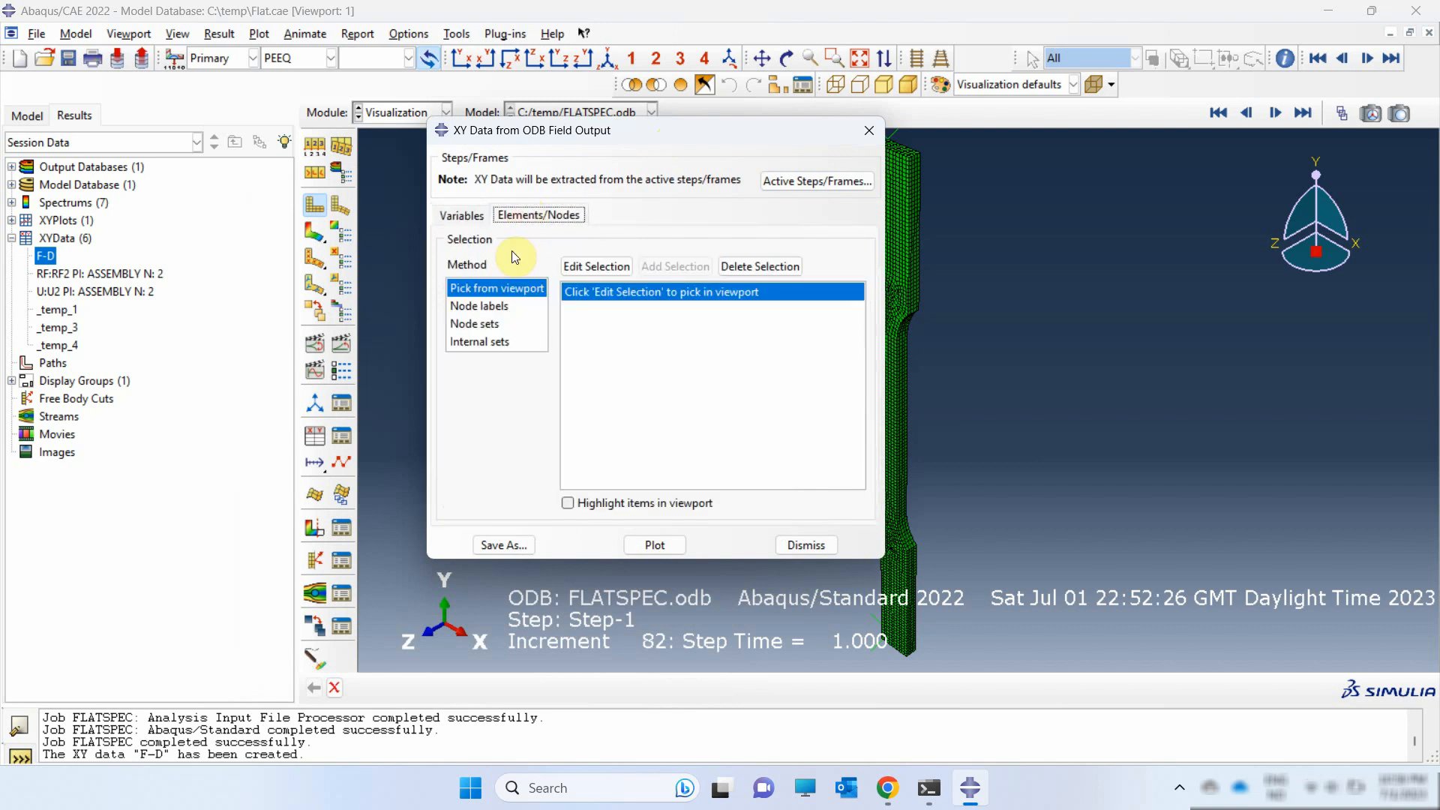
left_click(482, 307)
left_click(475, 323)
scroll(713, 375, "down", 1)
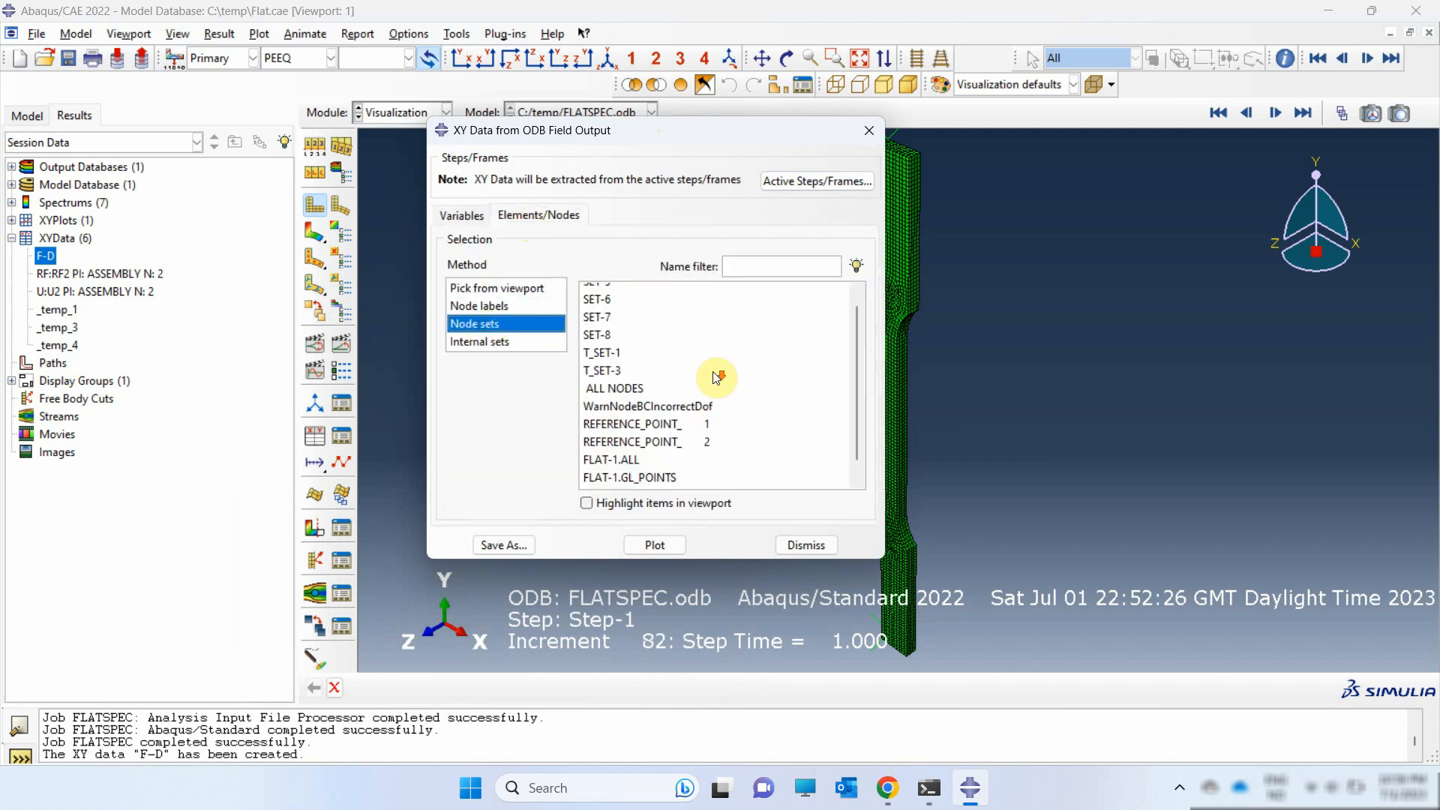
left_click(633, 461)
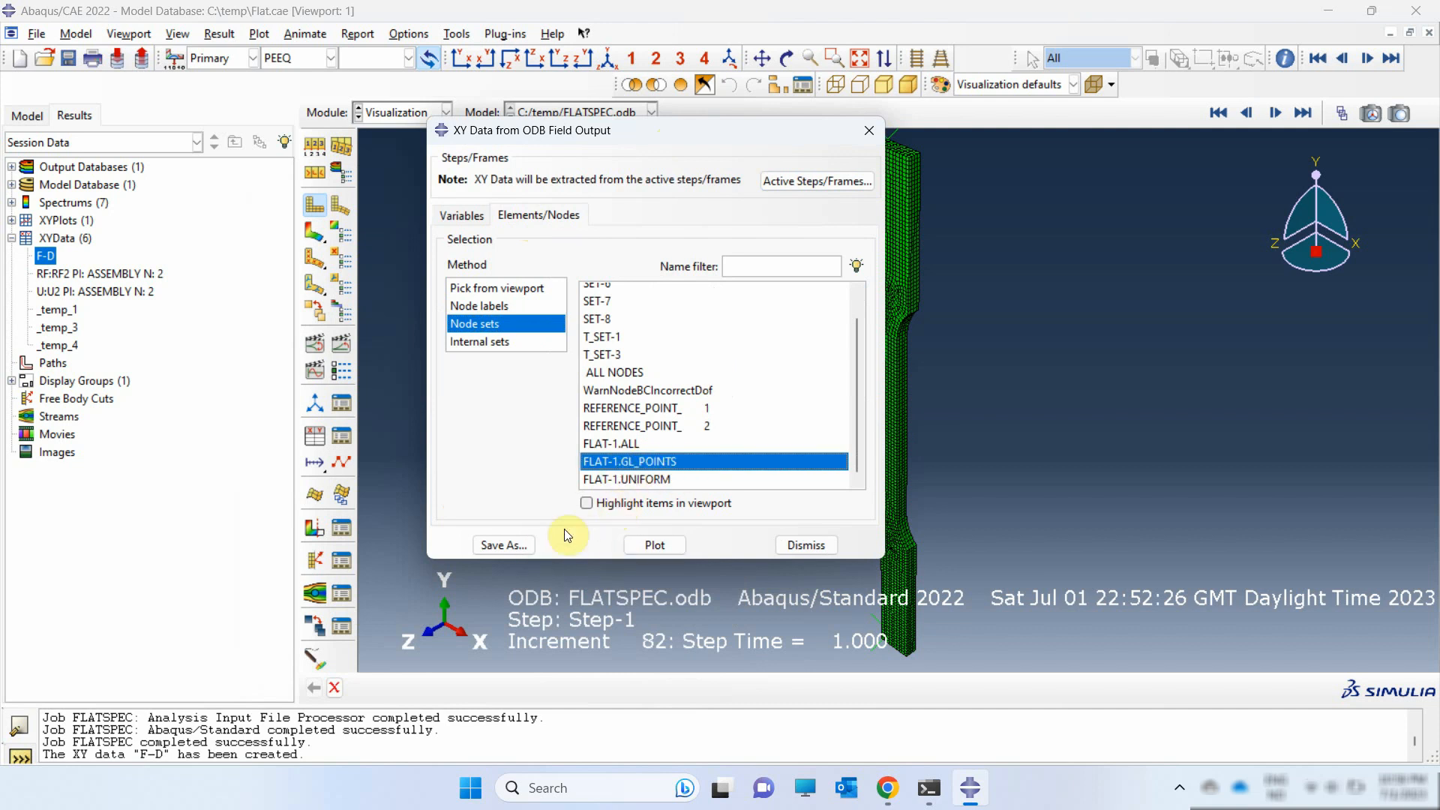
- Save the U2 curves of the gauge length points with the "as is" operation and close the field output dialog
left_click(503, 544)
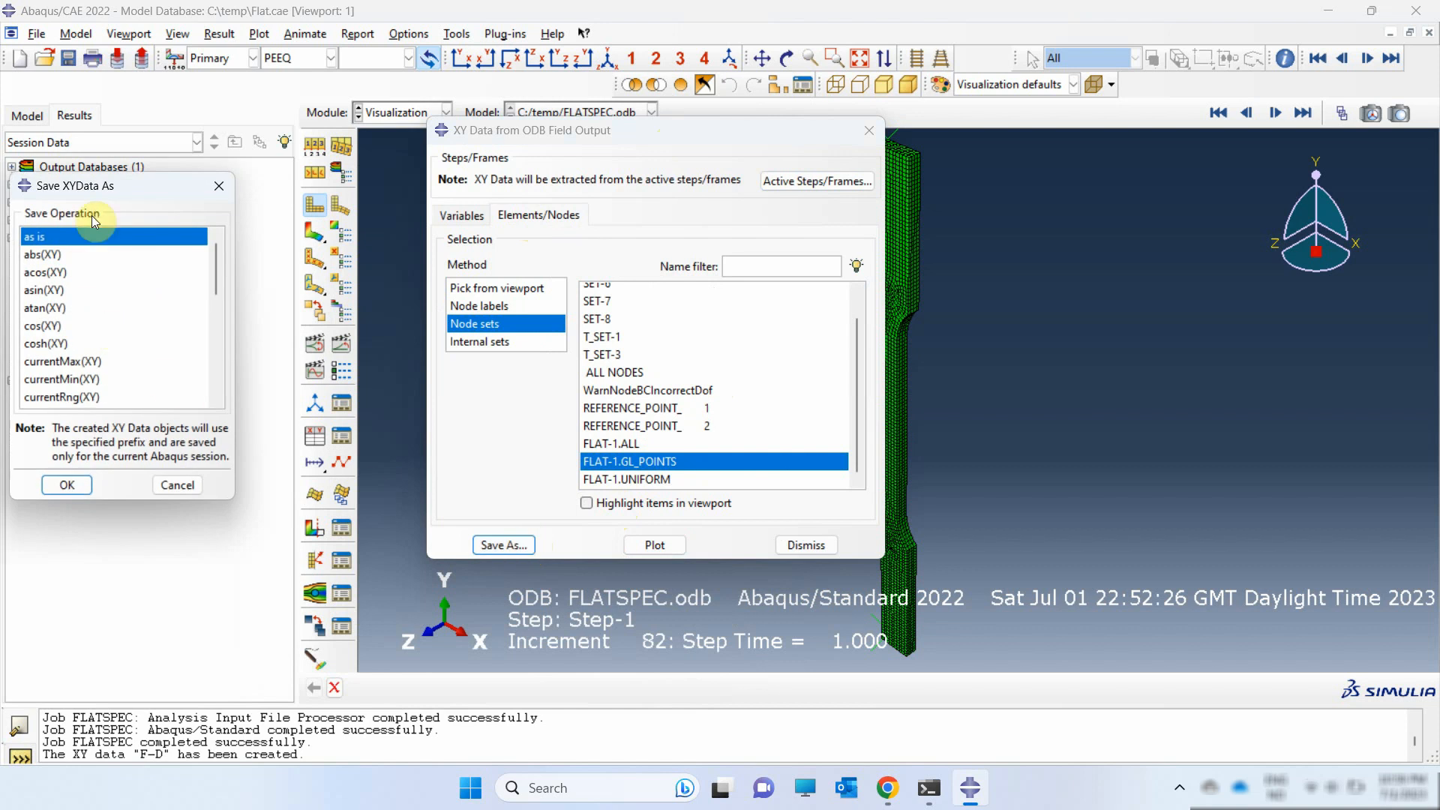
left_click_drag(101, 188, 402, 193)
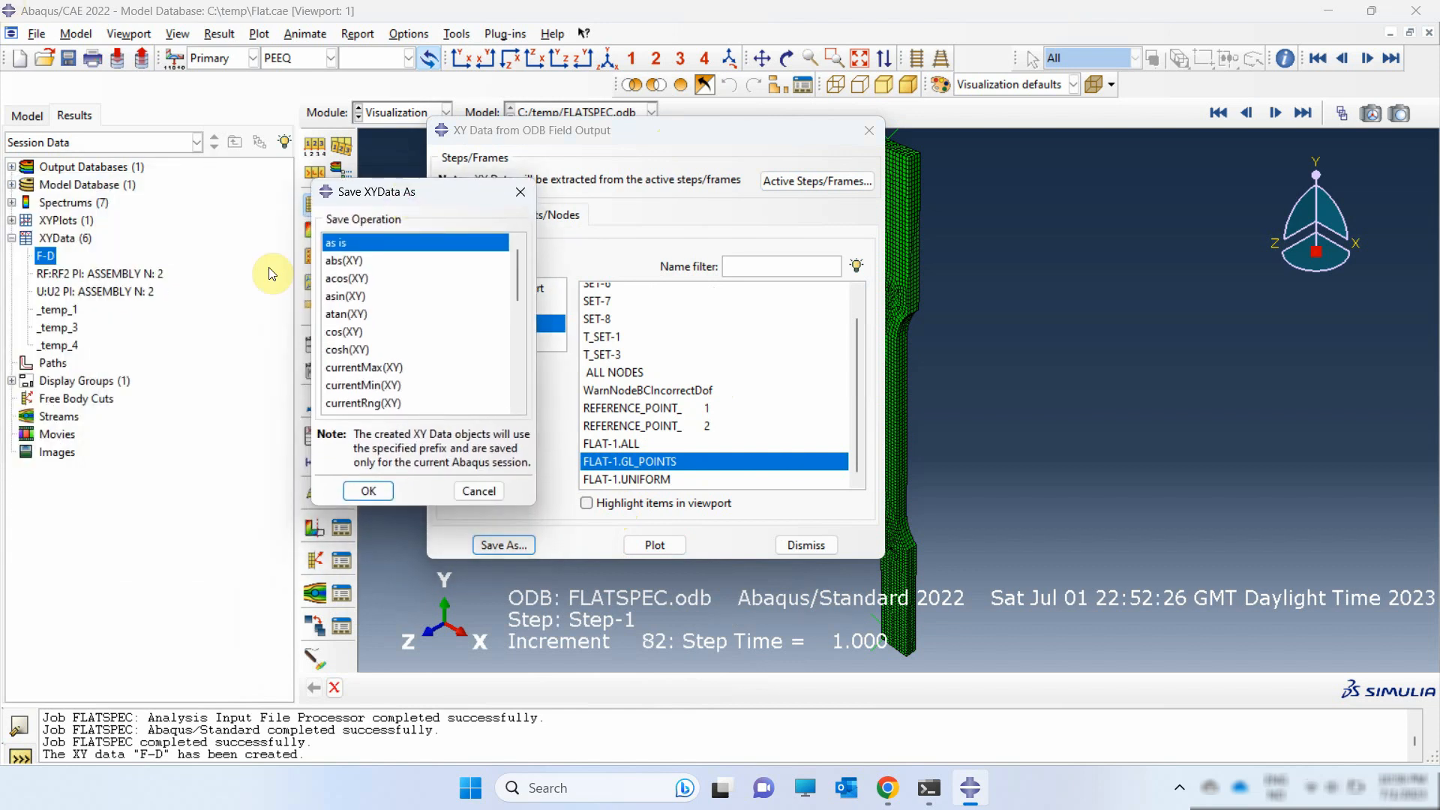
left_click(358, 485)
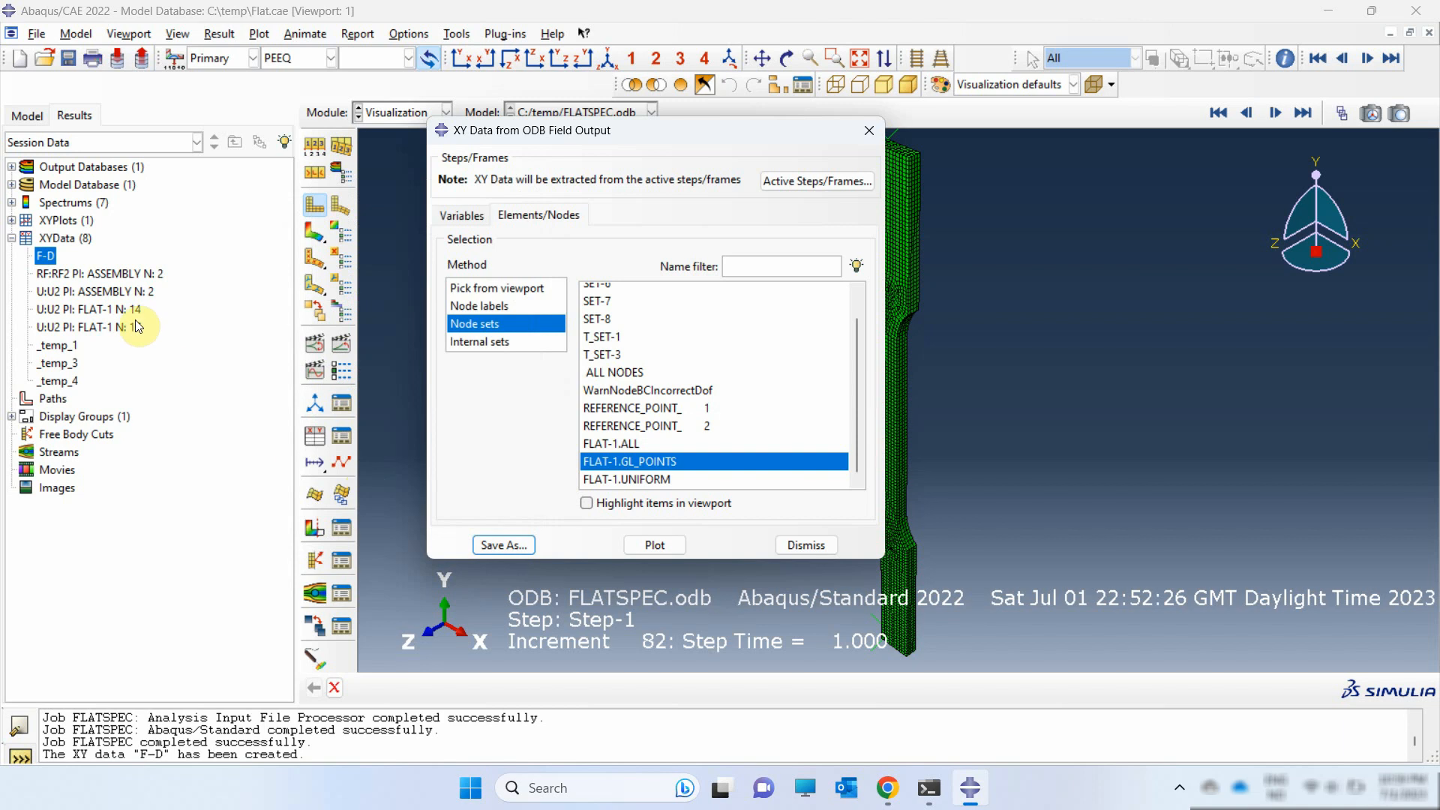
left_click(870, 132)
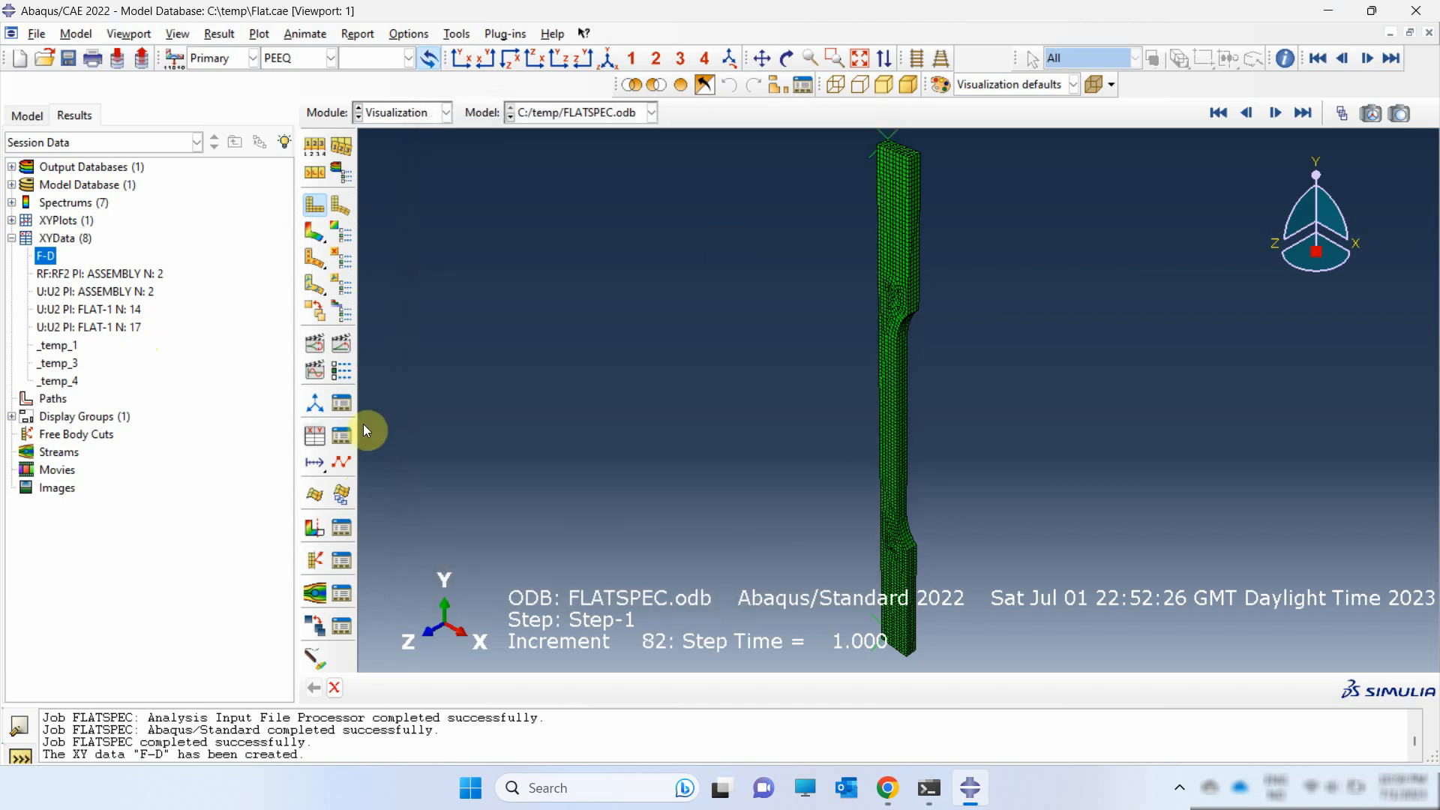
- Create XY data by operating on XY data, start a combine expression, and widen the dialog and its description column
left_click(314, 436)
left_click_drag(695, 210, 531, 214)
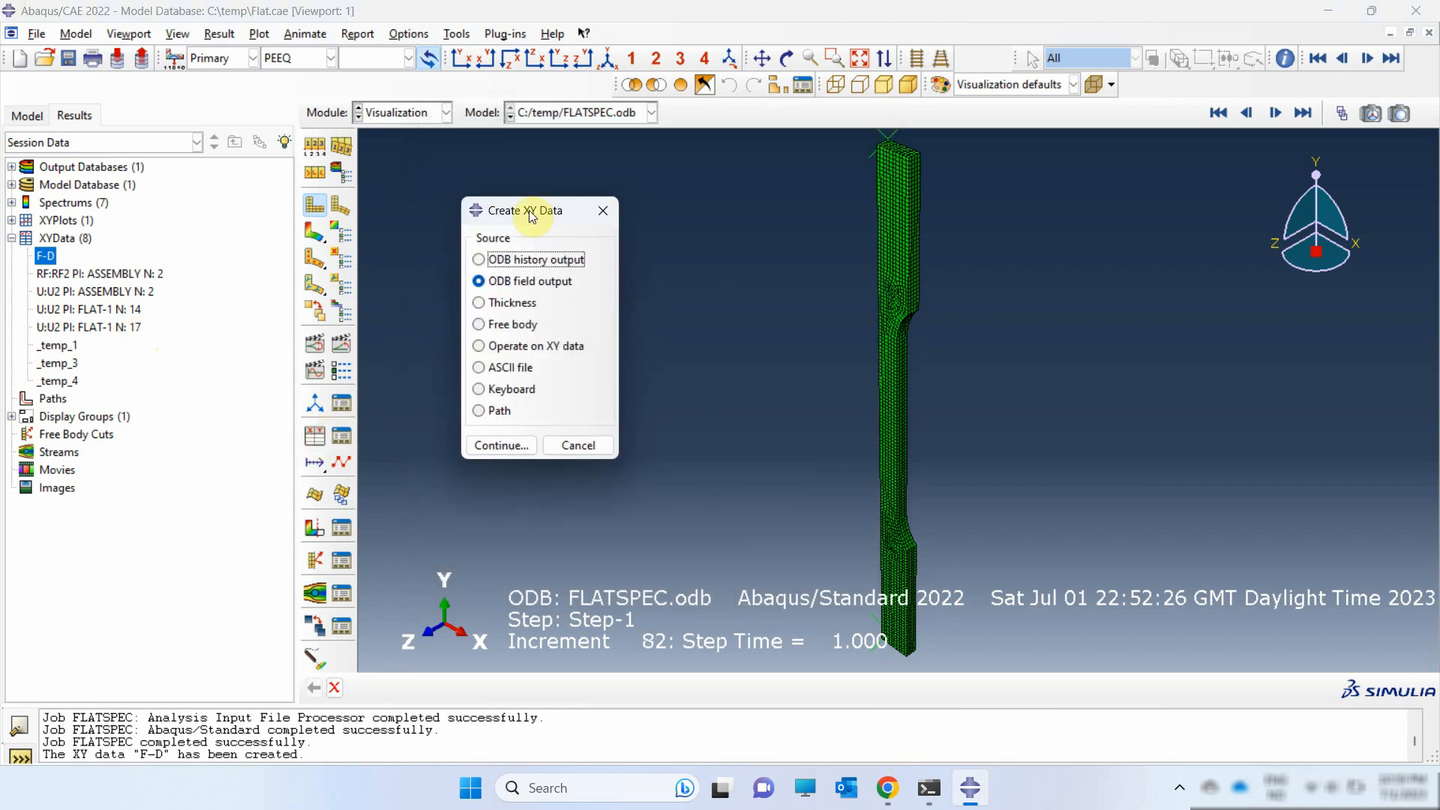
left_click(545, 345)
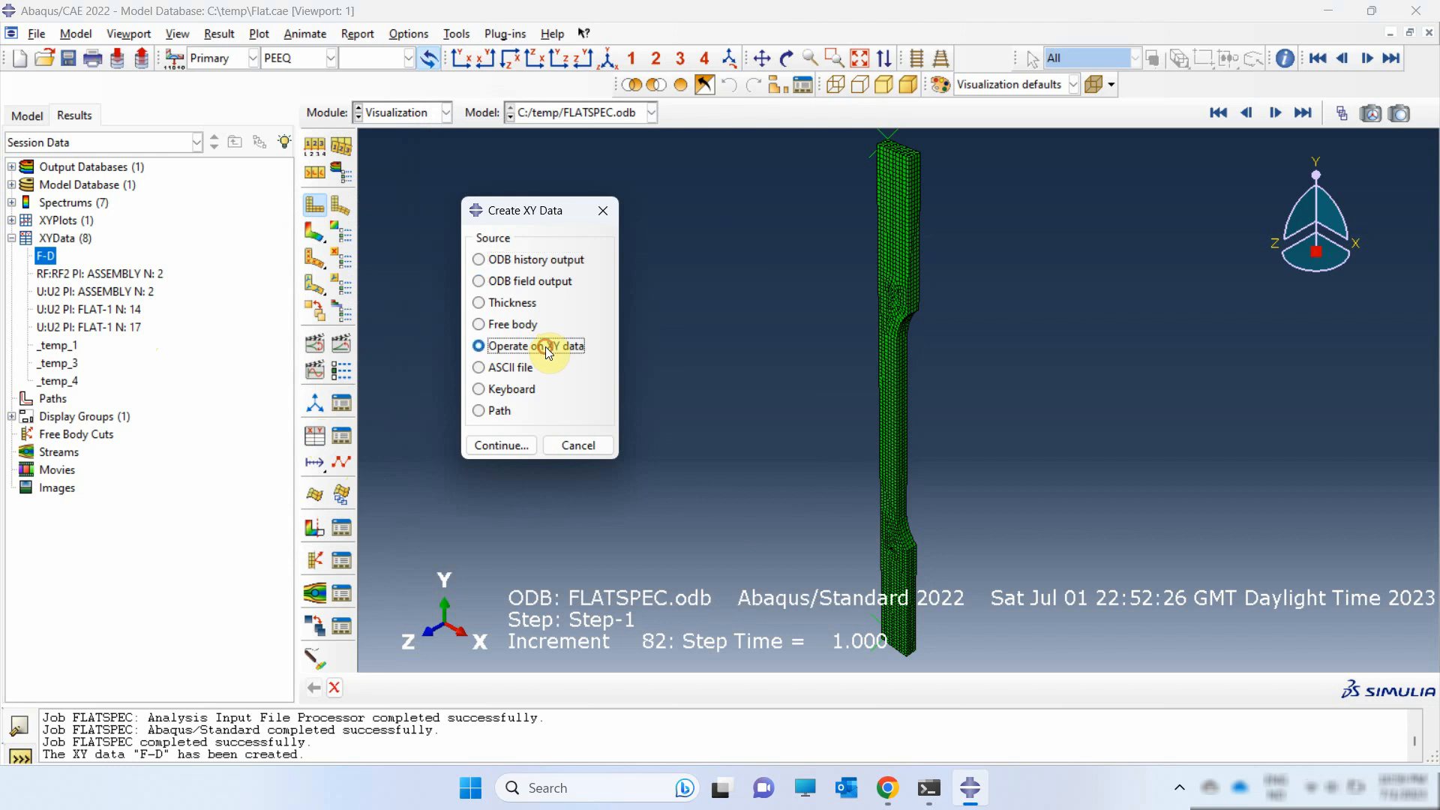
left_click(507, 444)
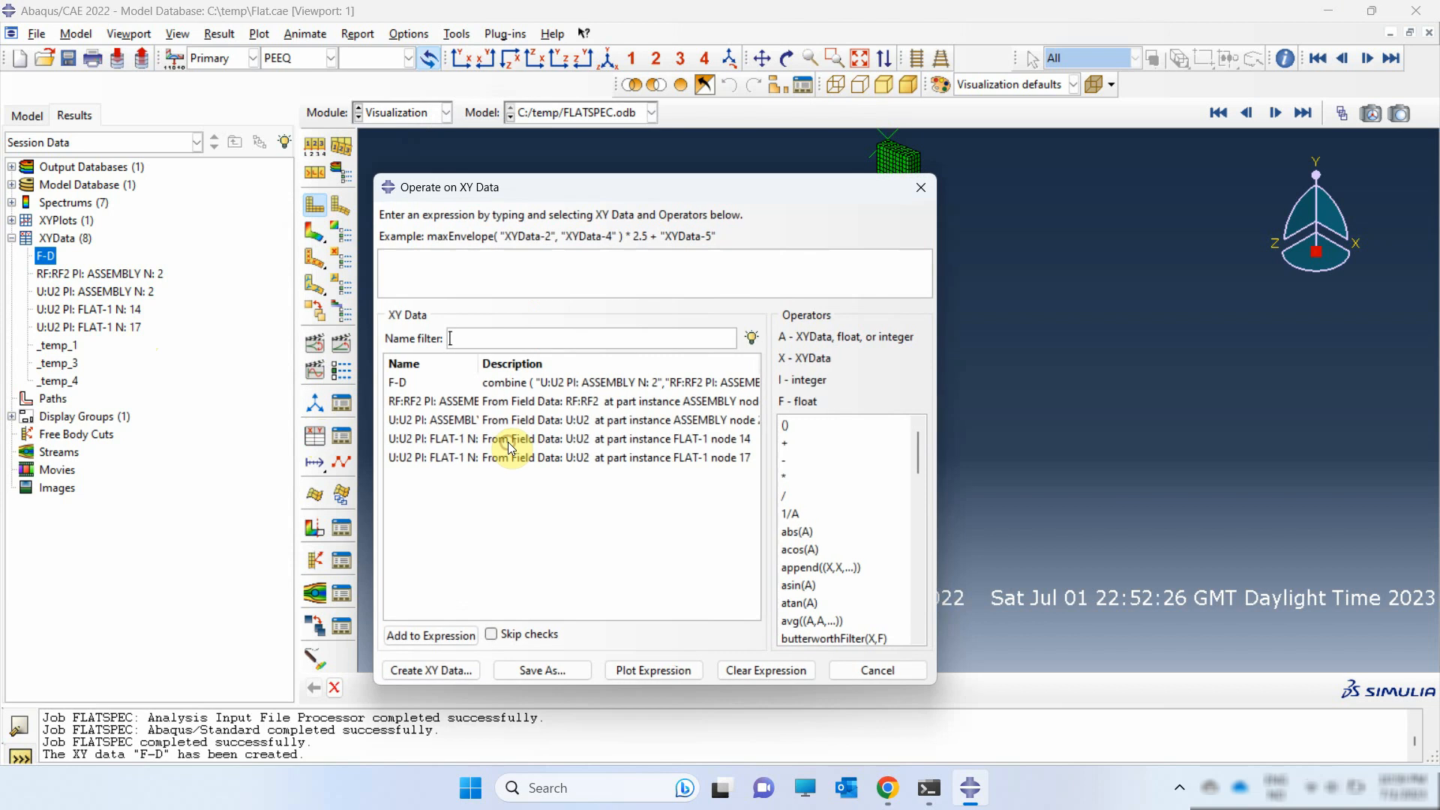
left_click(834, 587)
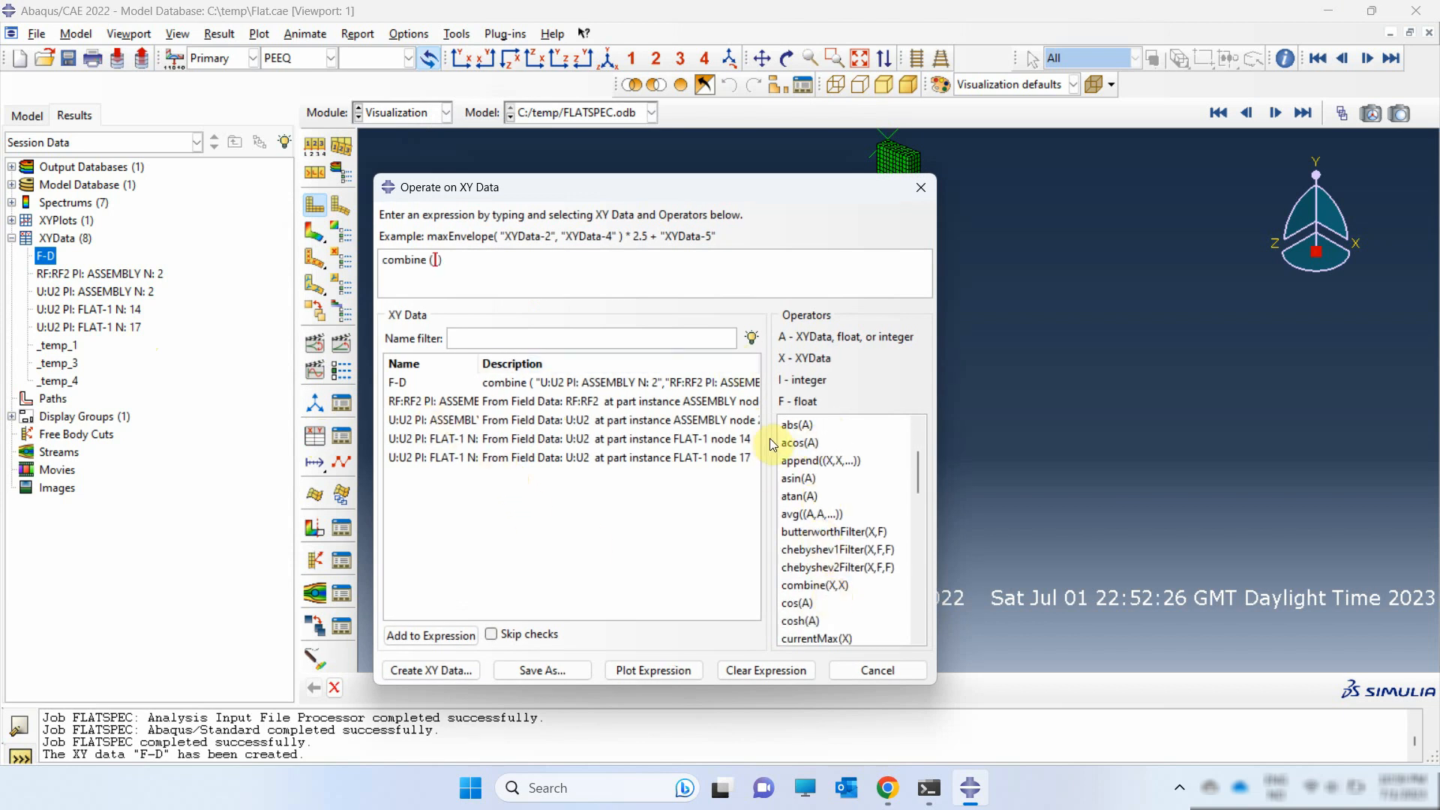
left_click_drag(937, 409, 1139, 398)
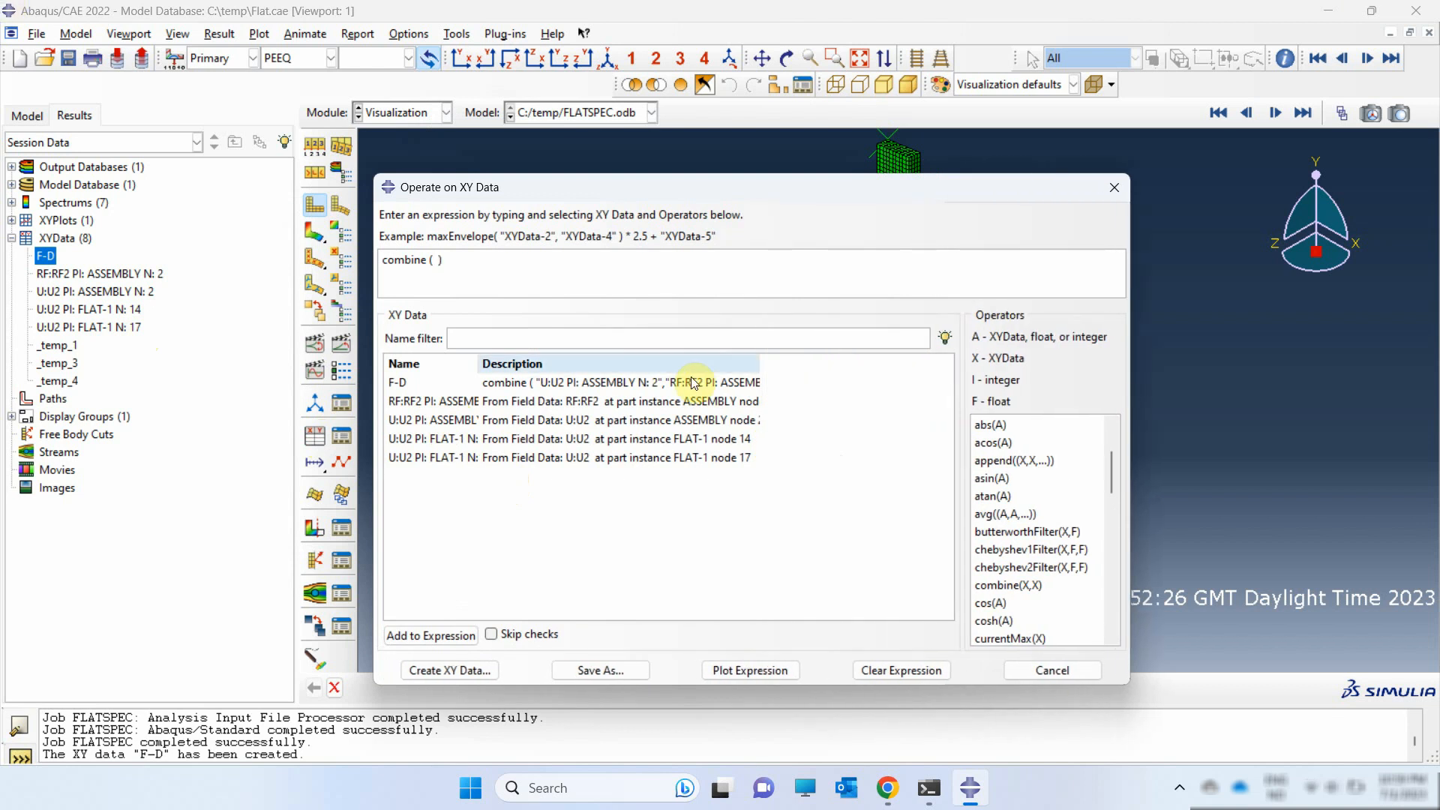
left_click_drag(762, 362, 859, 363)
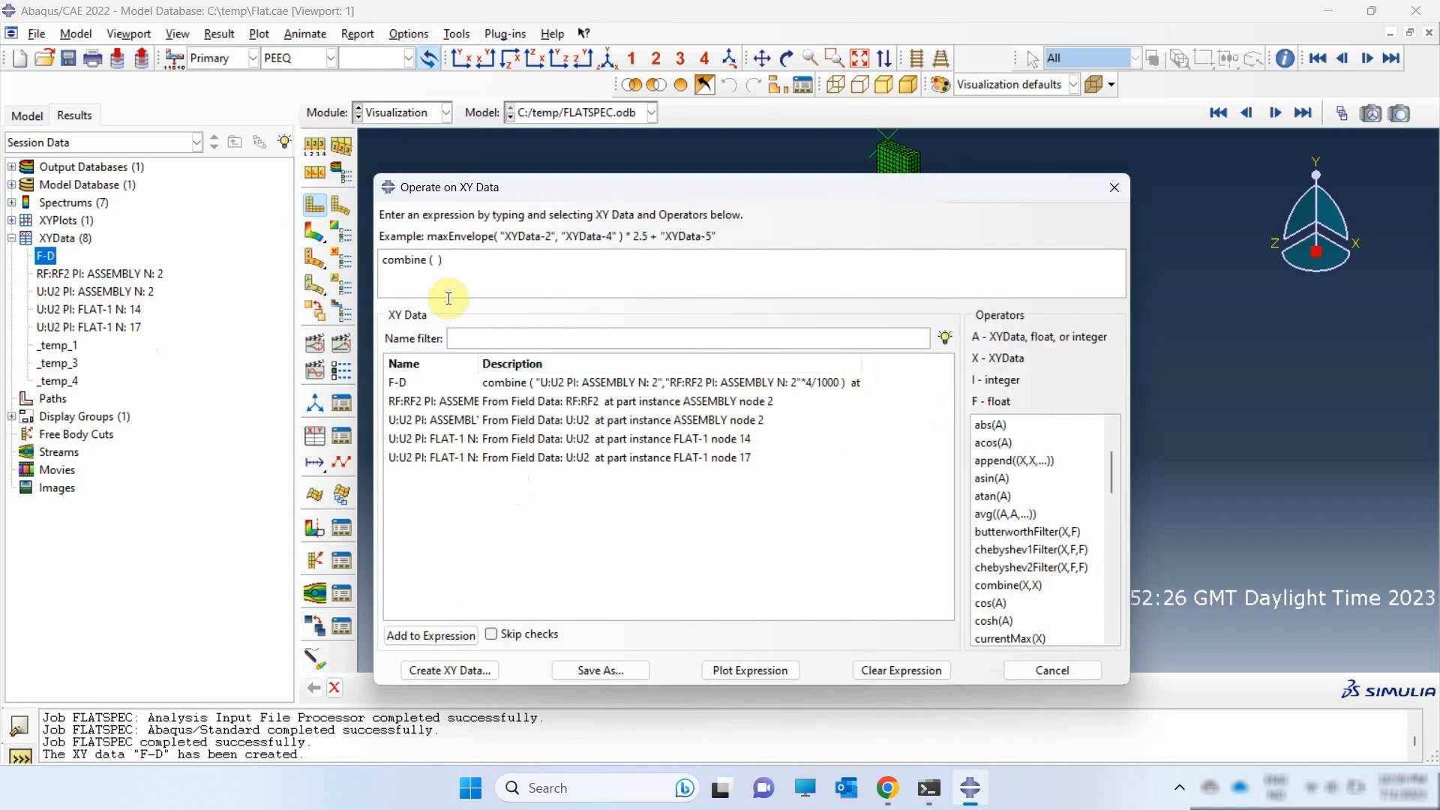
- Enter the absolute difference of U2 at FLAT-1 node 17 minus node 14 as the first combine argument
scroll(1047, 574, "down", 2)
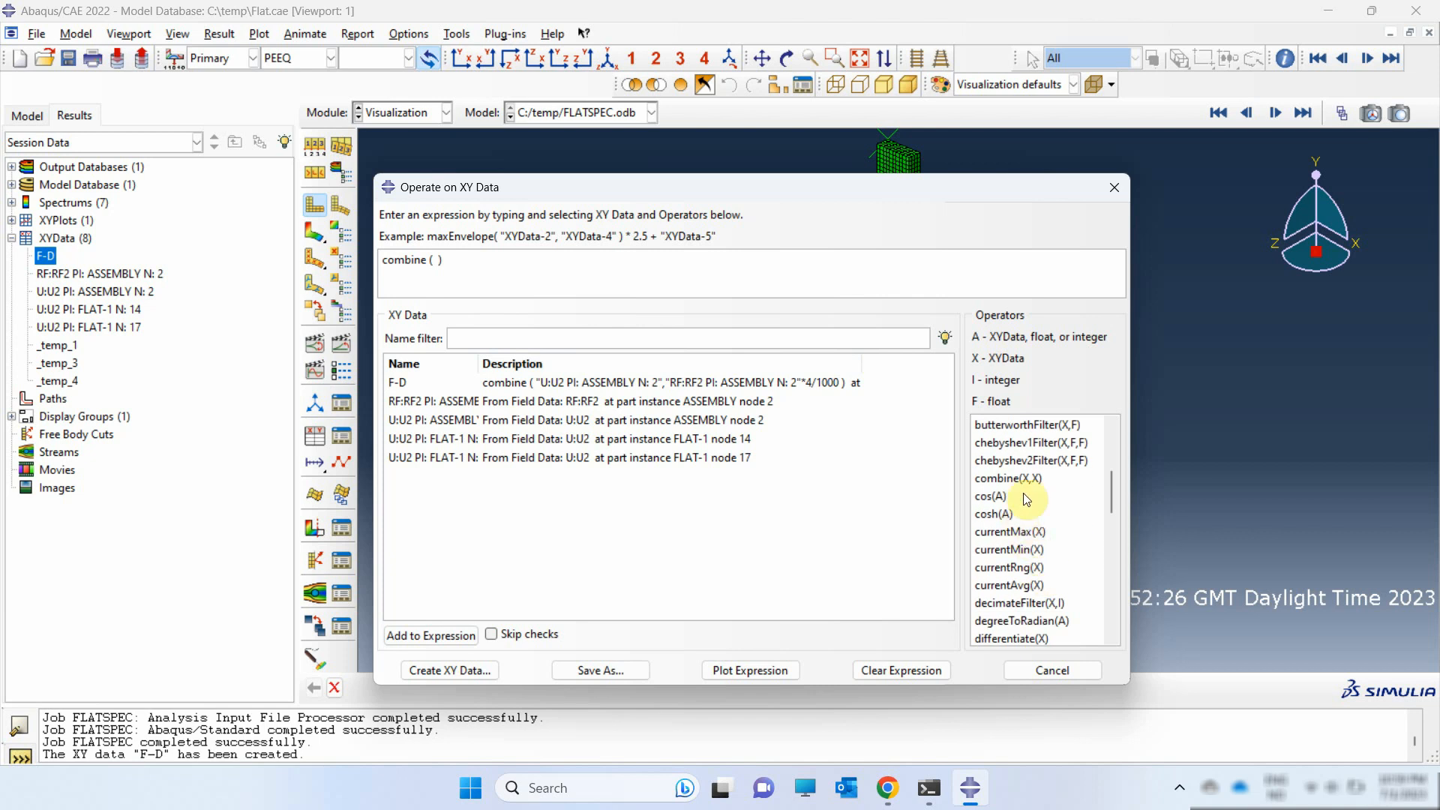
scroll(1027, 495, "up", 4)
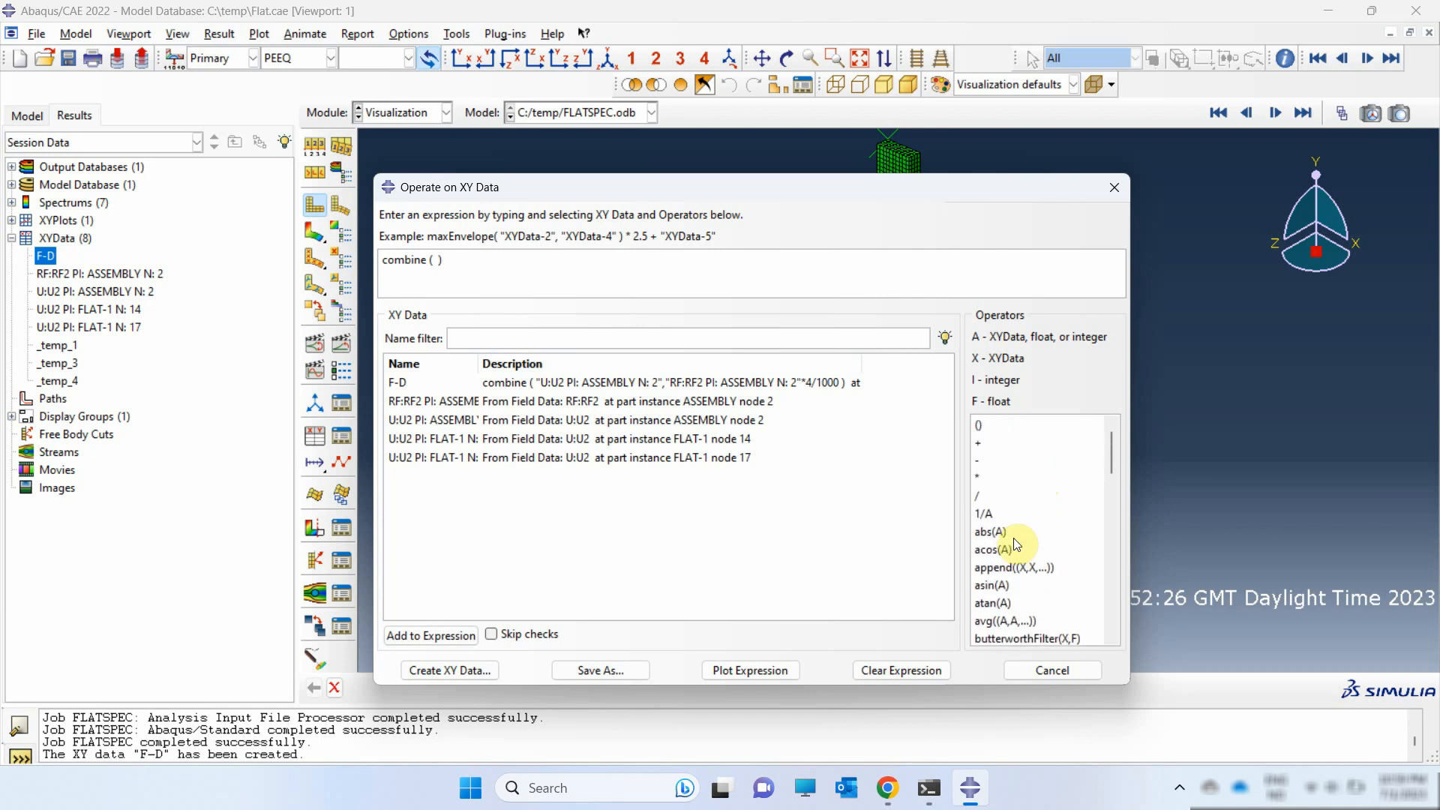
left_click(1004, 532)
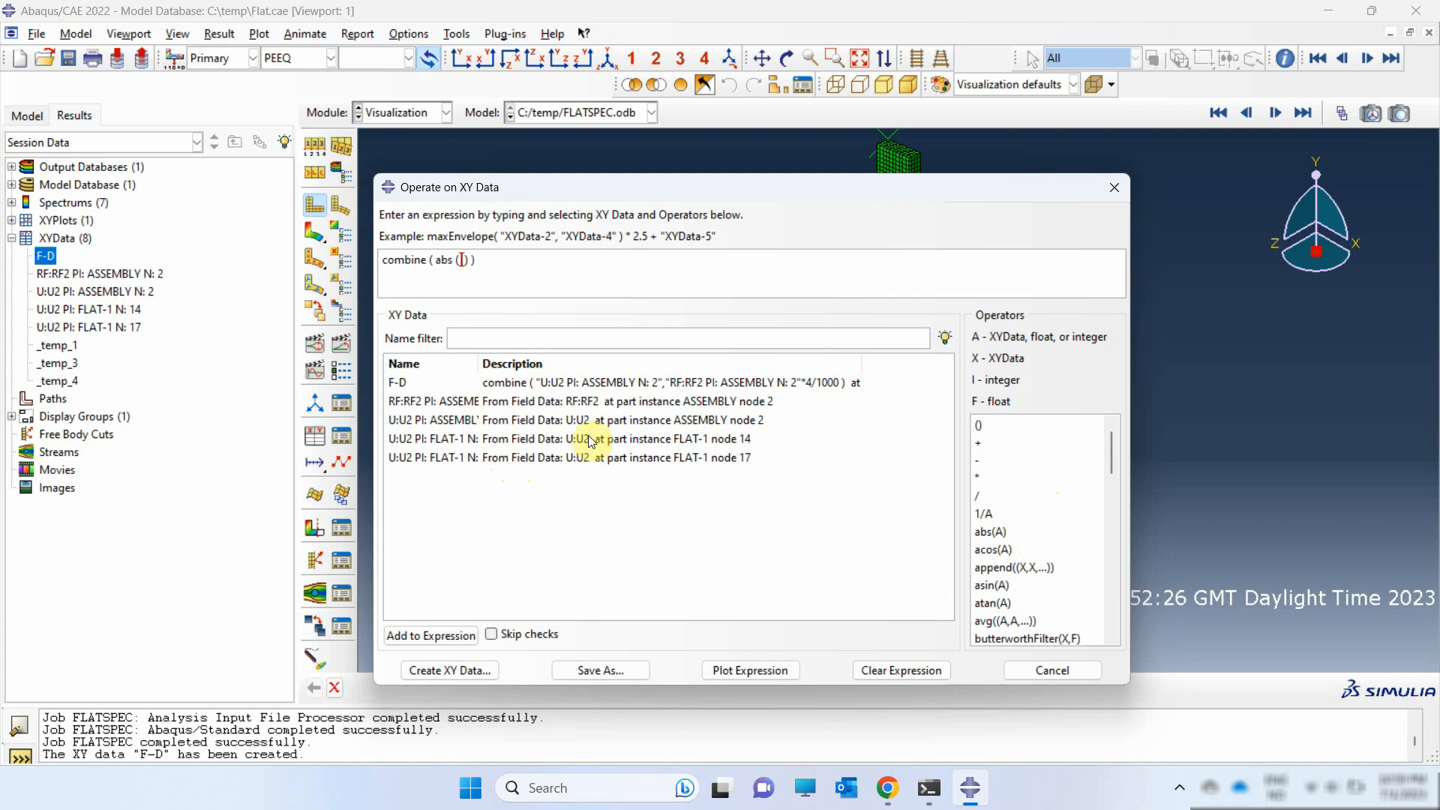
left_click(669, 457)
type("-1 N: 17\"-")
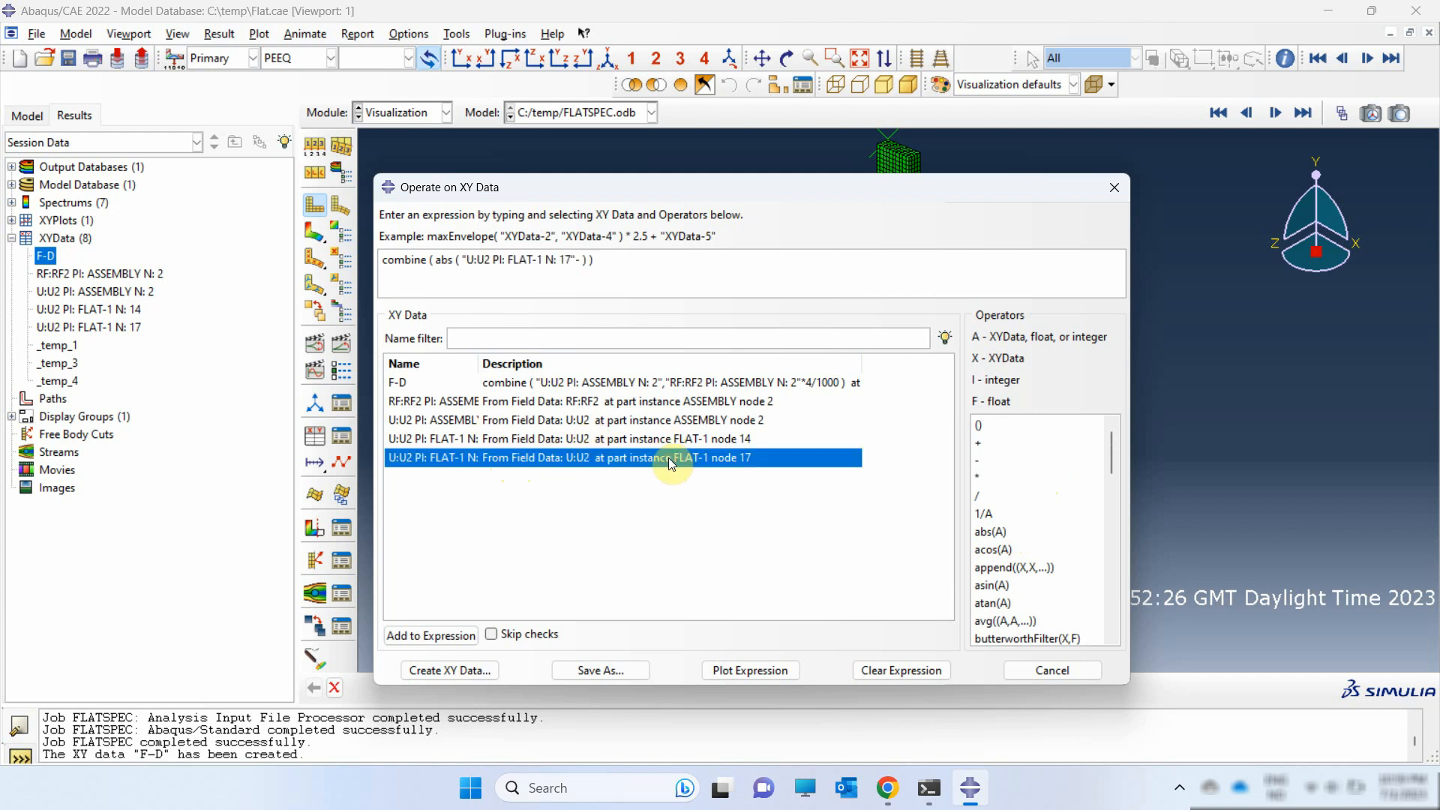
left_click(673, 445)
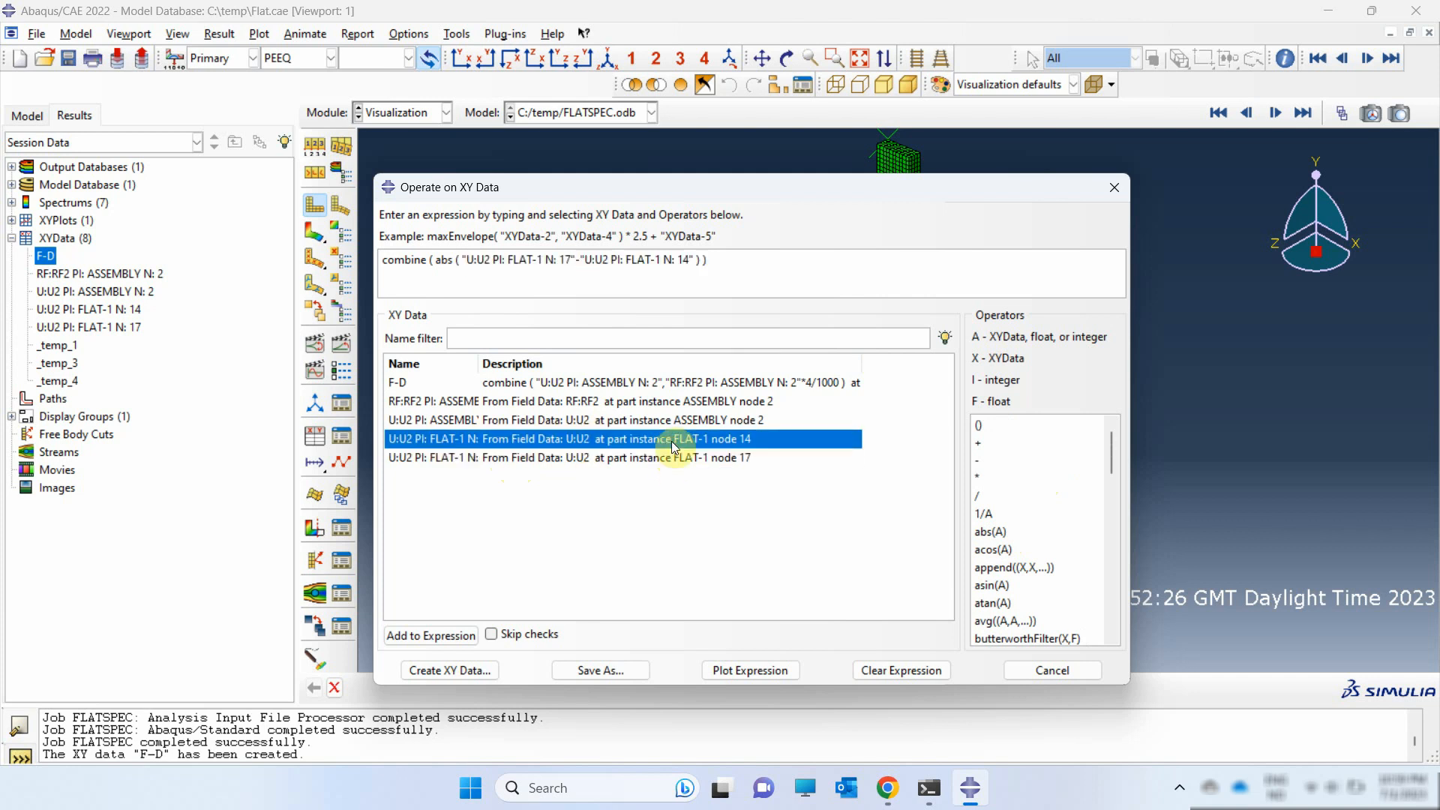
- Add RF2 at assembly node 2, scaled by *4/1000, as the second argument of the combine expression
left_click(699, 259)
type(")")
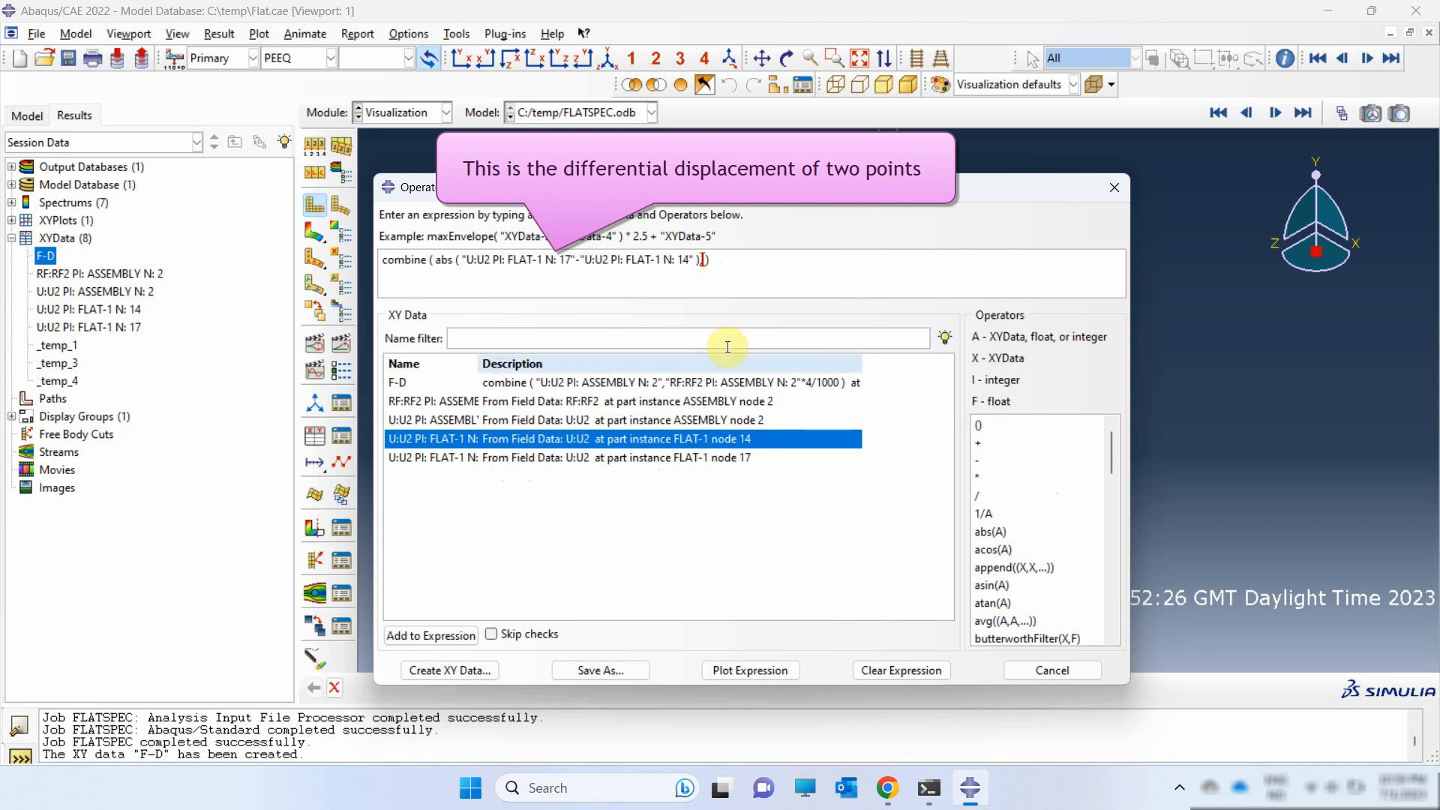
left_click(541, 402)
double_click(542, 402)
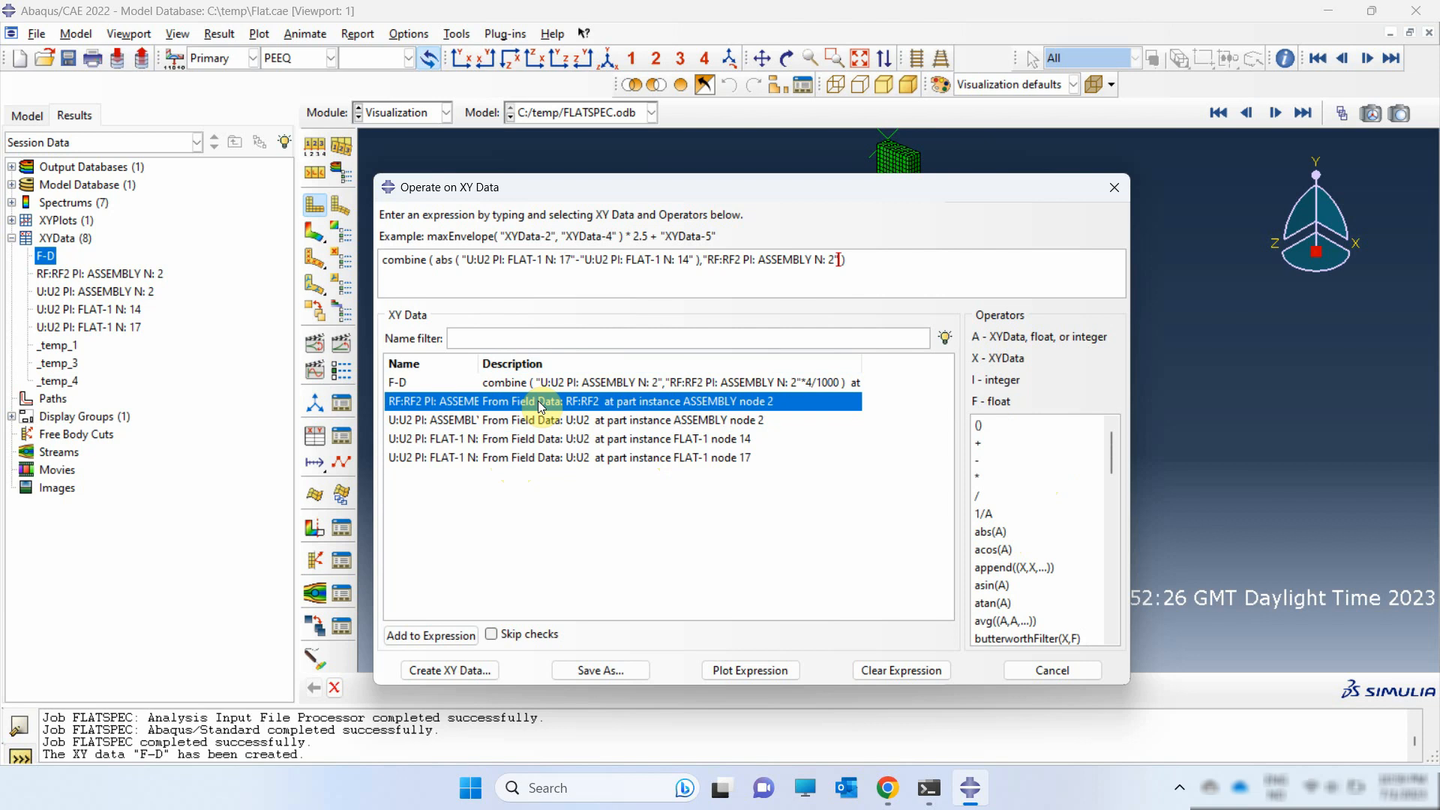
type("*4/1000")
- Save the gauge length expression as F-D-GL and close the operation dialog
left_click(617, 676)
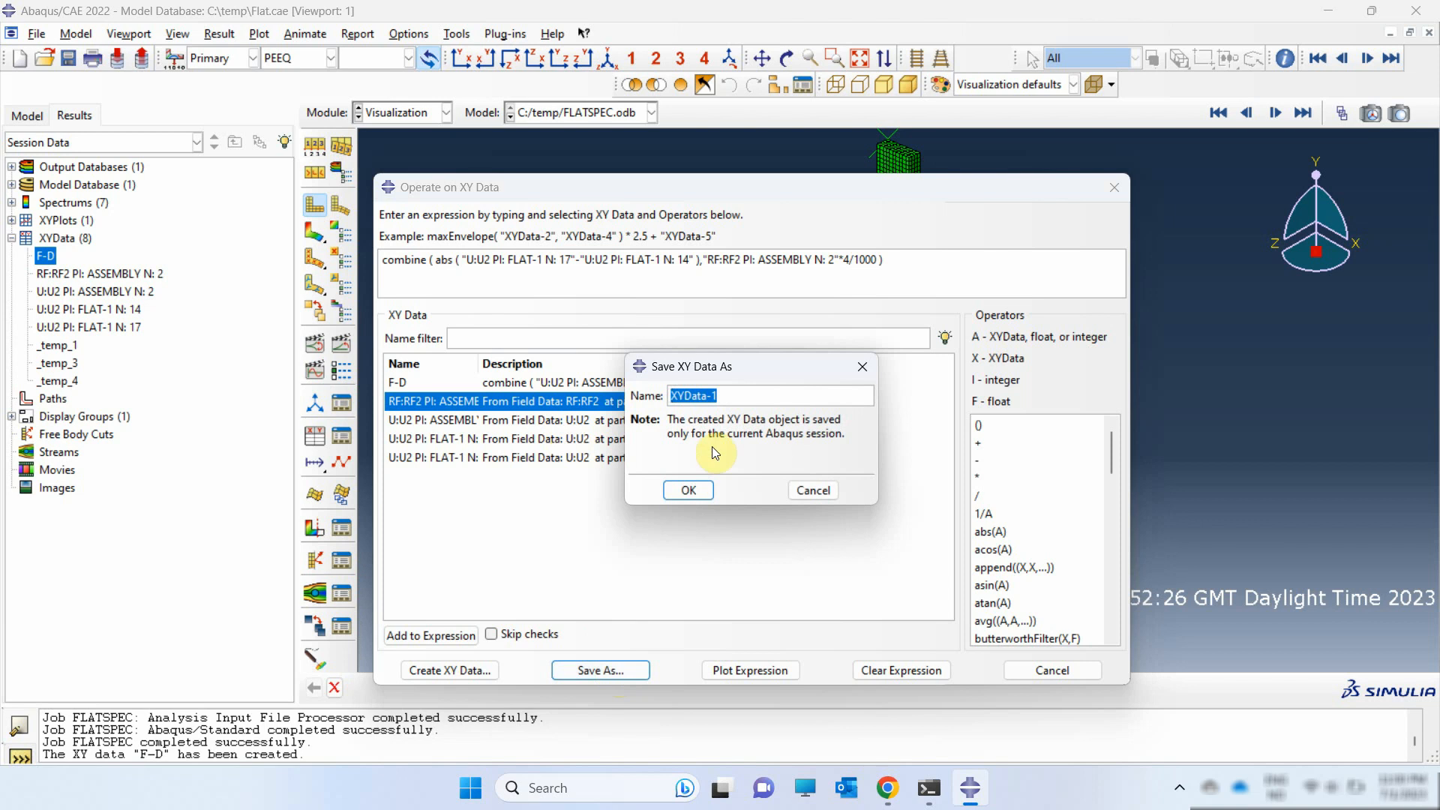
type("F-D-g")
key("BackSpace")
type("-G")
left_click(687, 489)
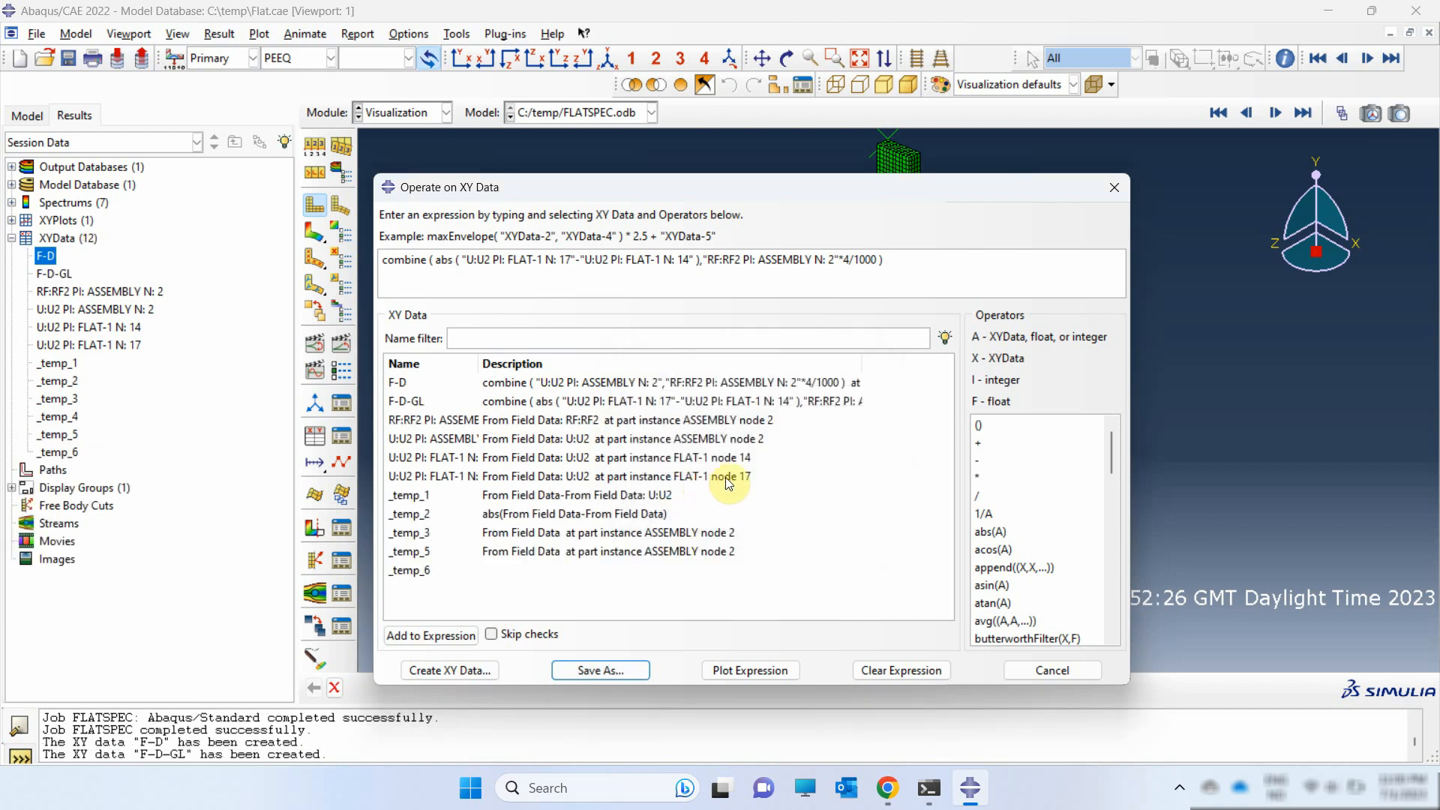
left_click(1112, 187)
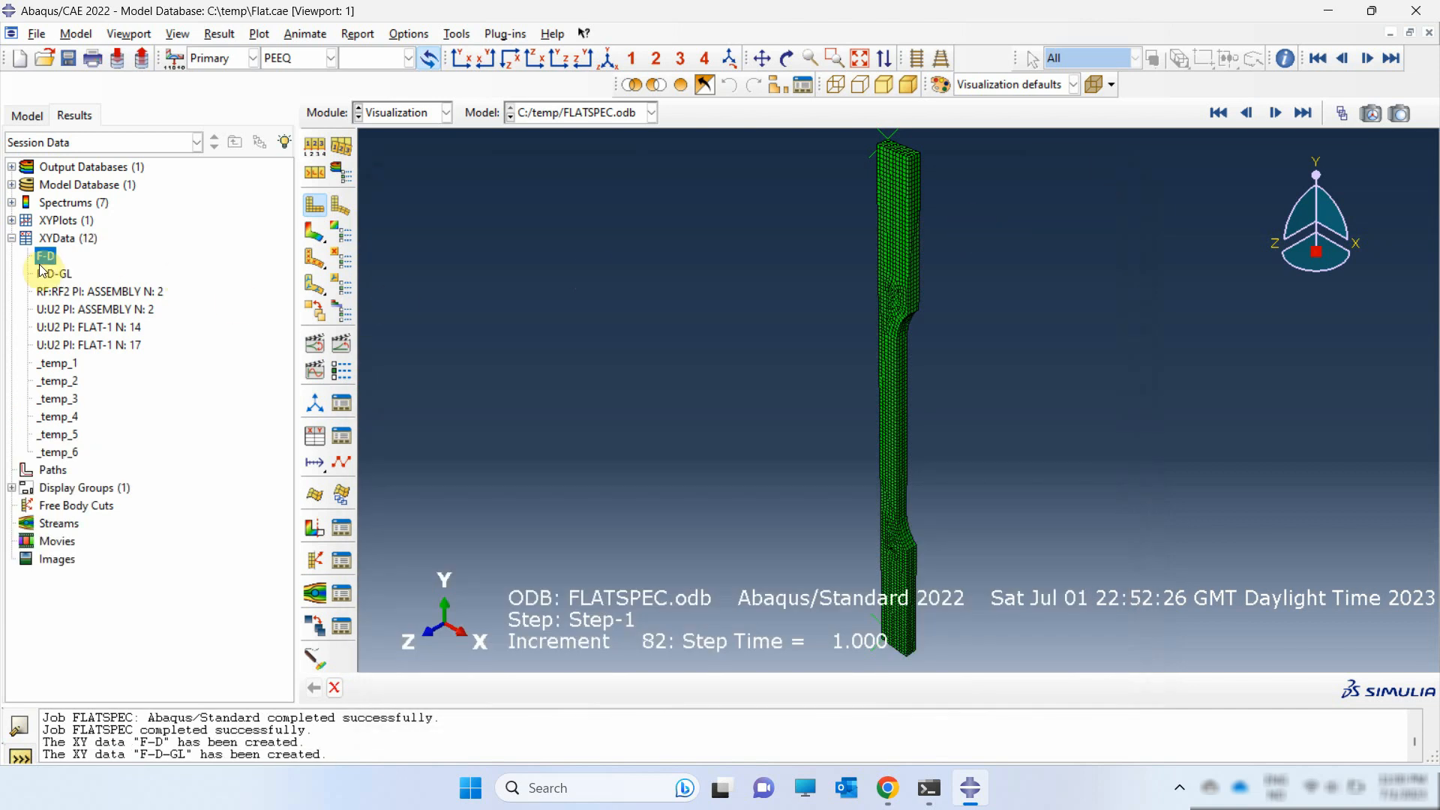
- Plot the F-D curve and add F-D-GL to the same plot for comparison
double_click(46, 257)
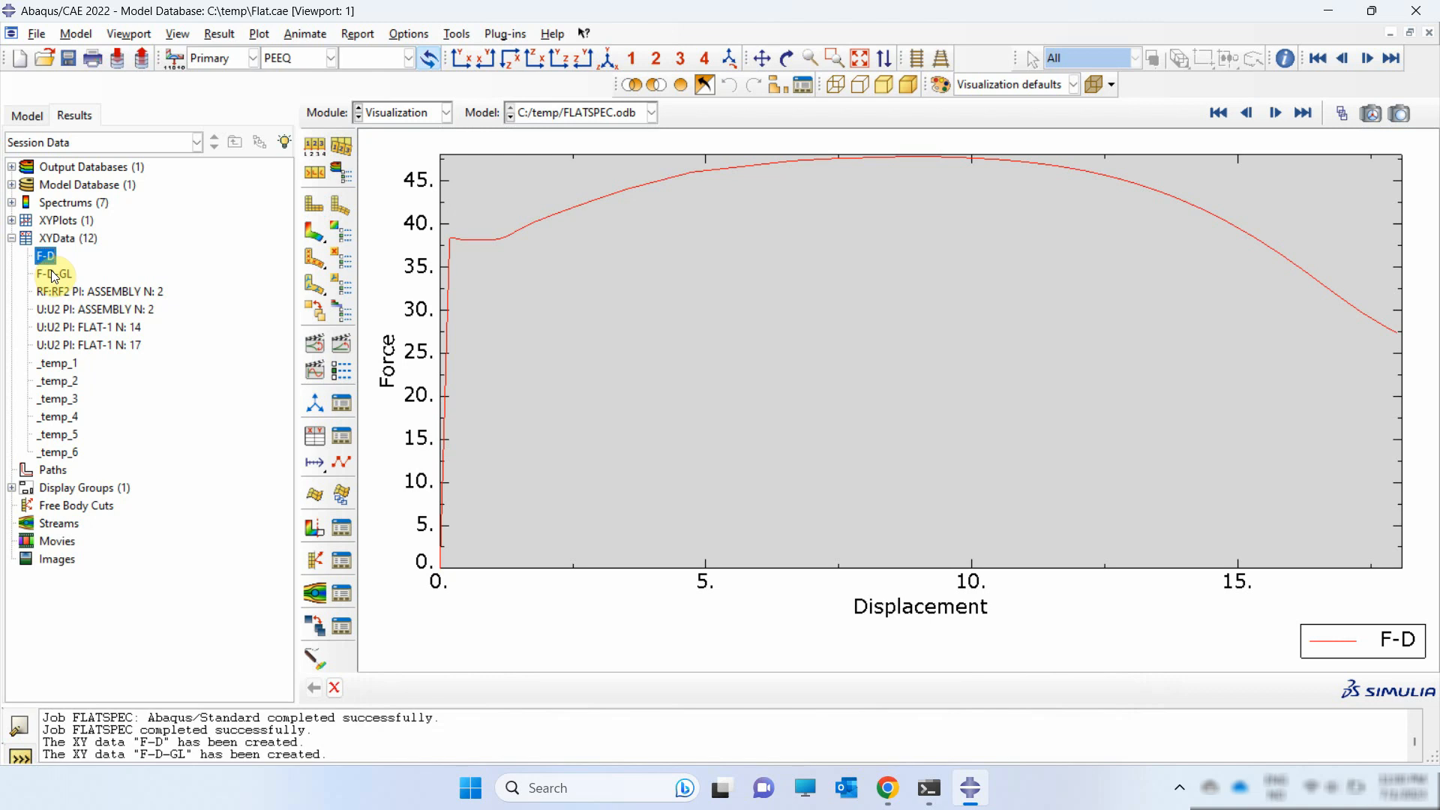
right_click(61, 279)
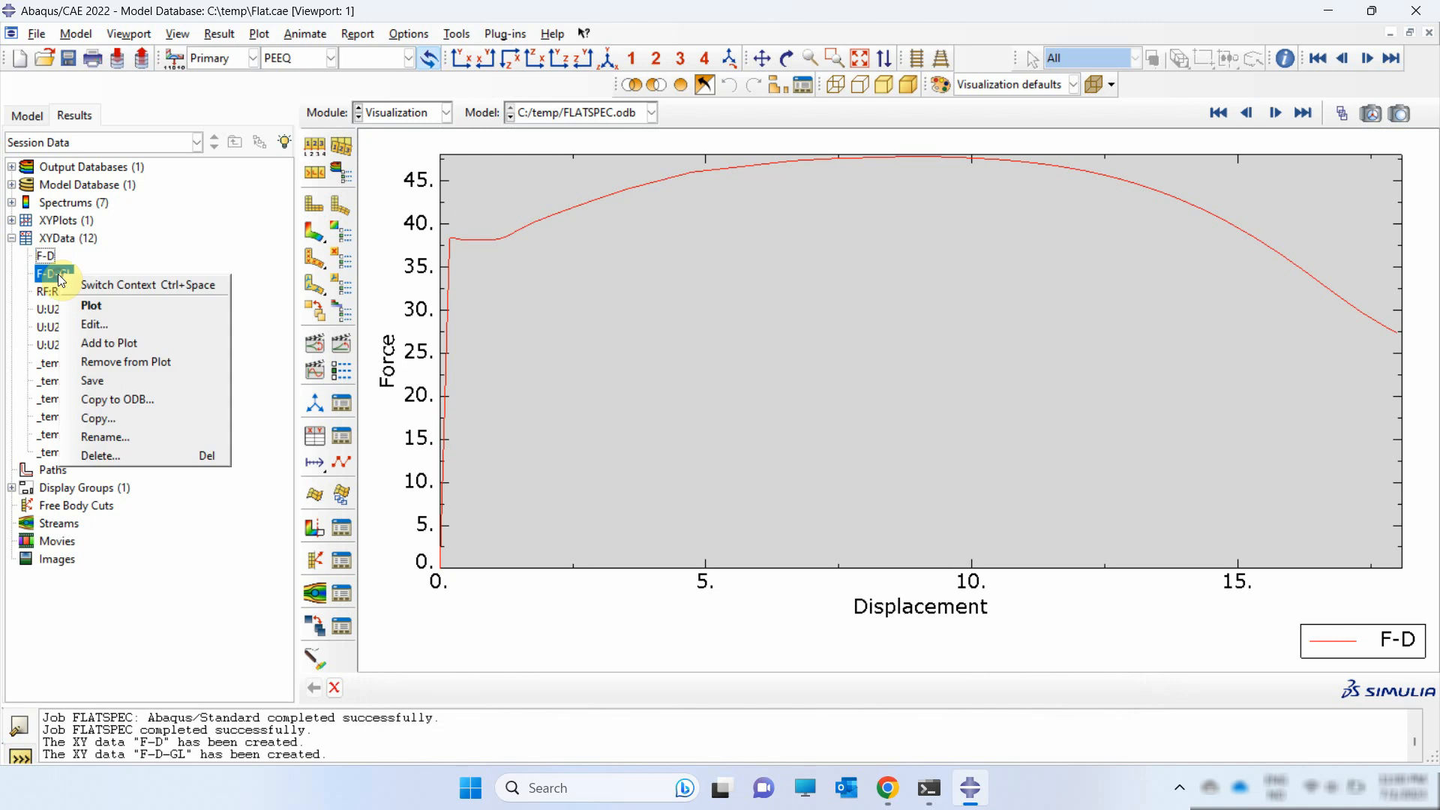
left_click(120, 344)
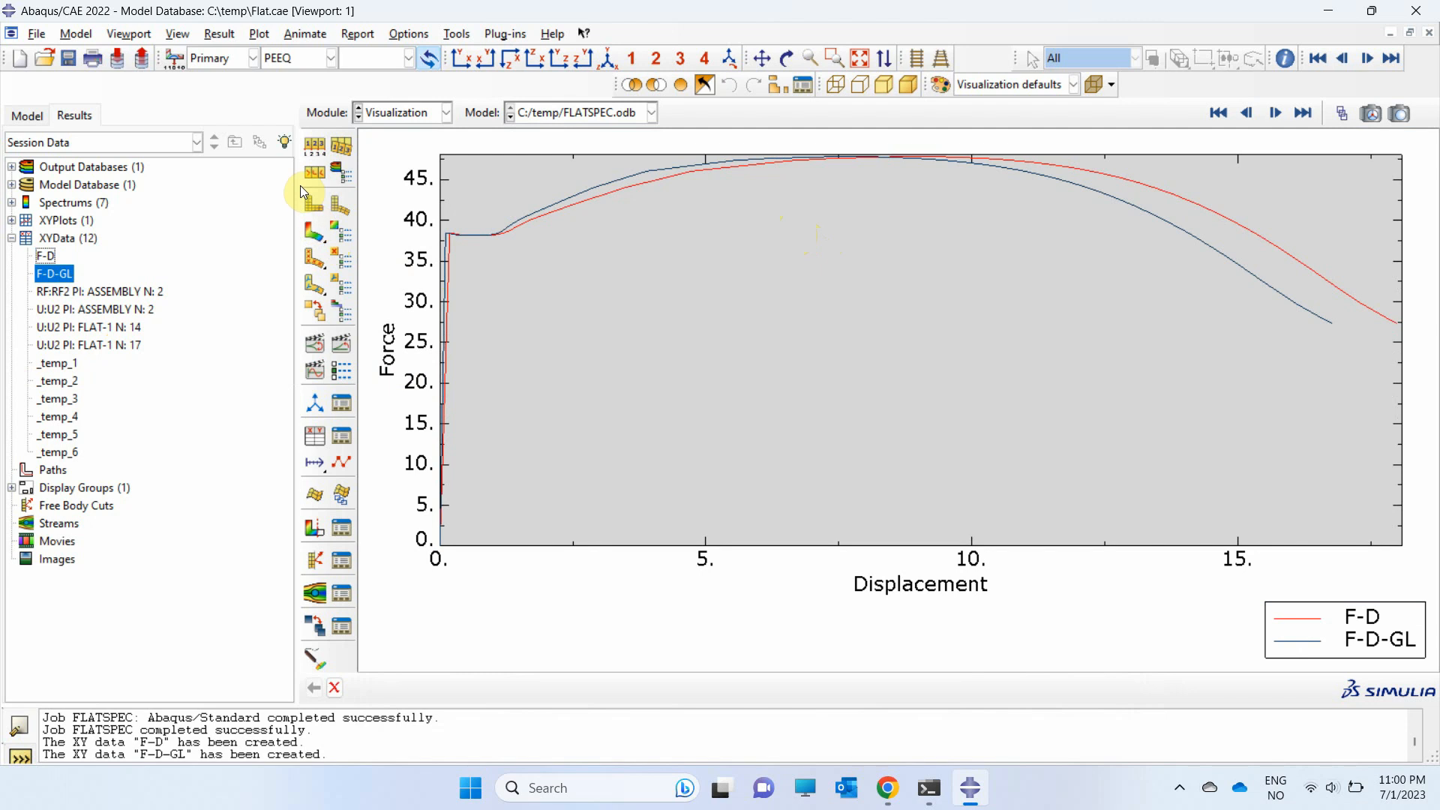
- Return to the specimen view and examine the PEEQ contours along the gauge section using the frame selector
left_click(314, 203)
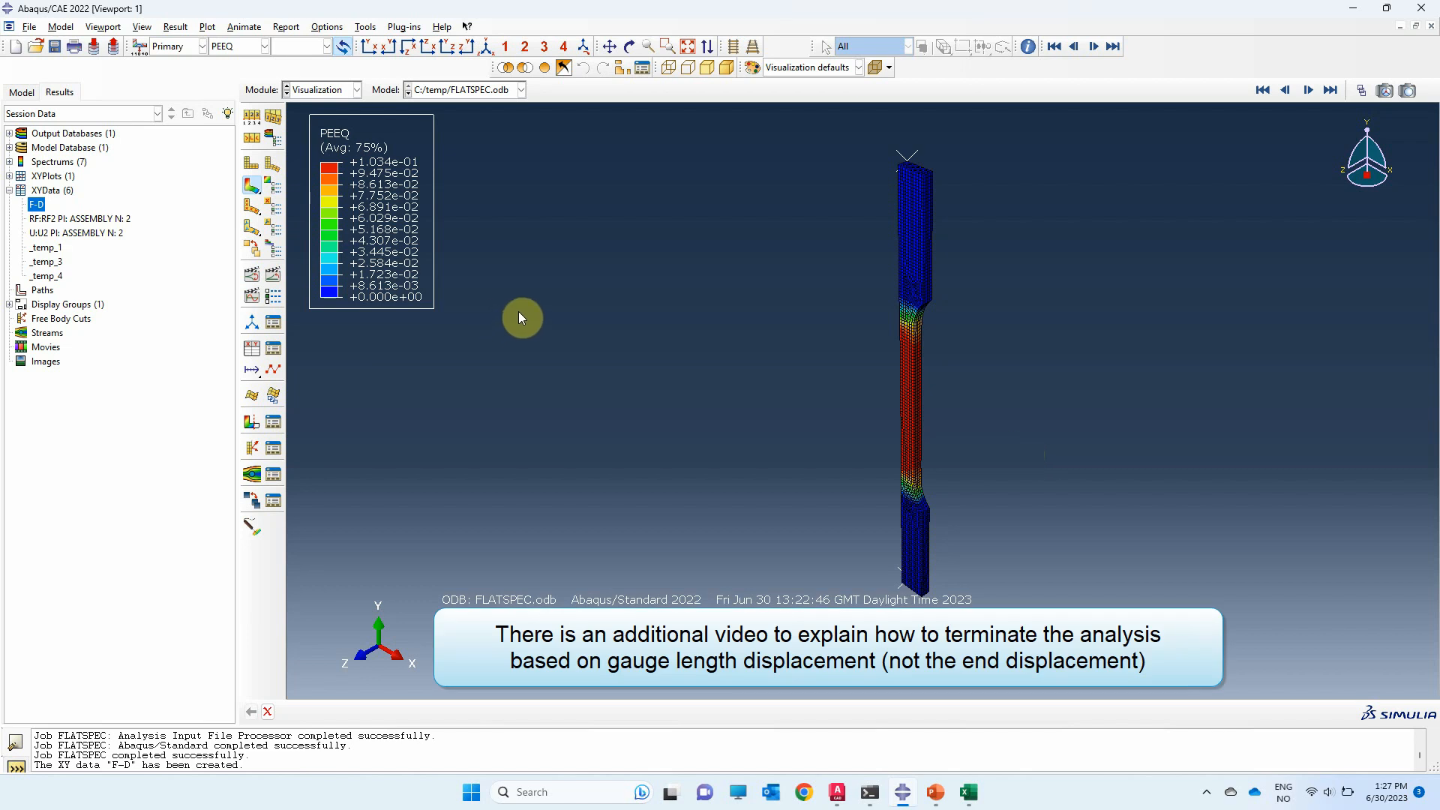
scroll(980, 347, "down", 6)
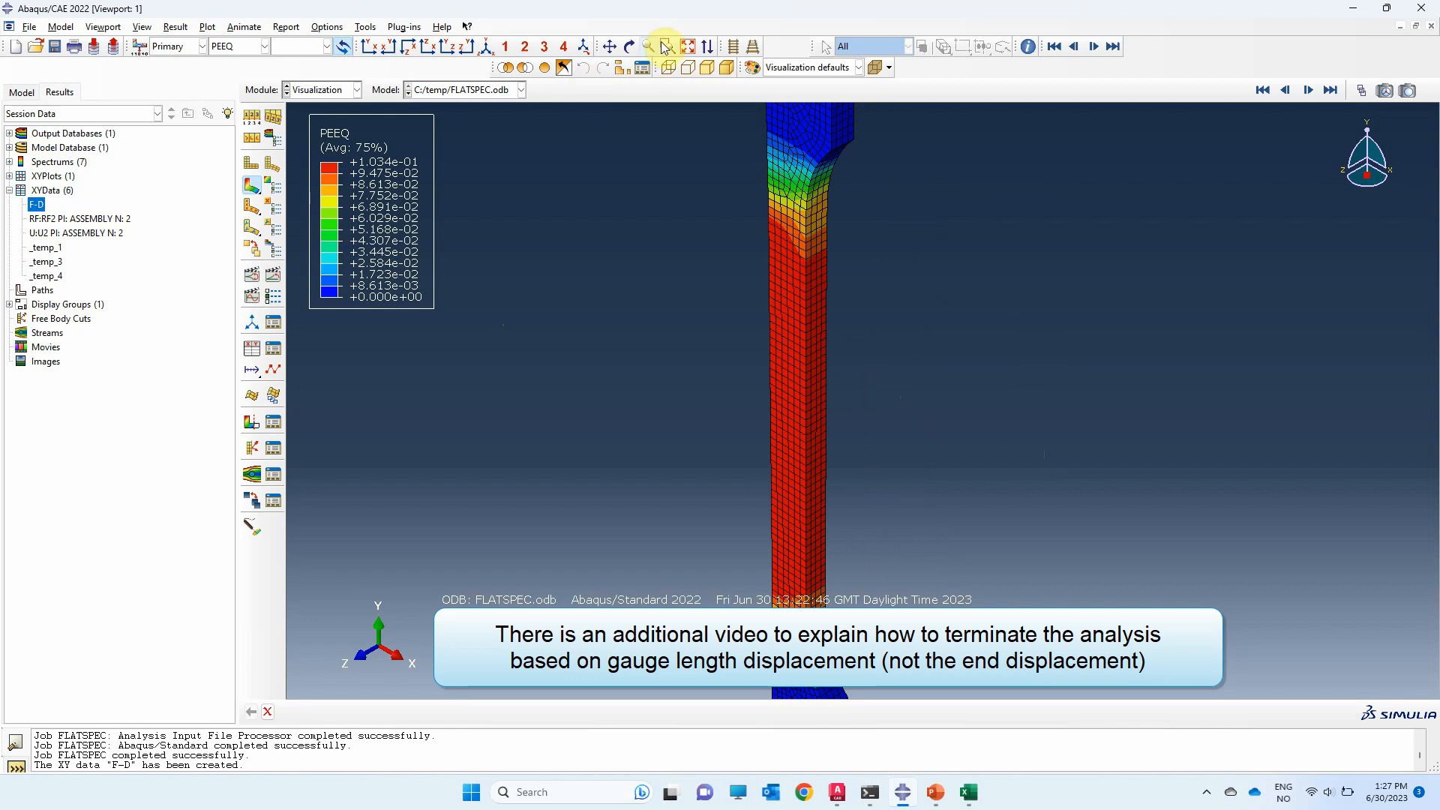
left_click_drag(757, 395, 582, 344)
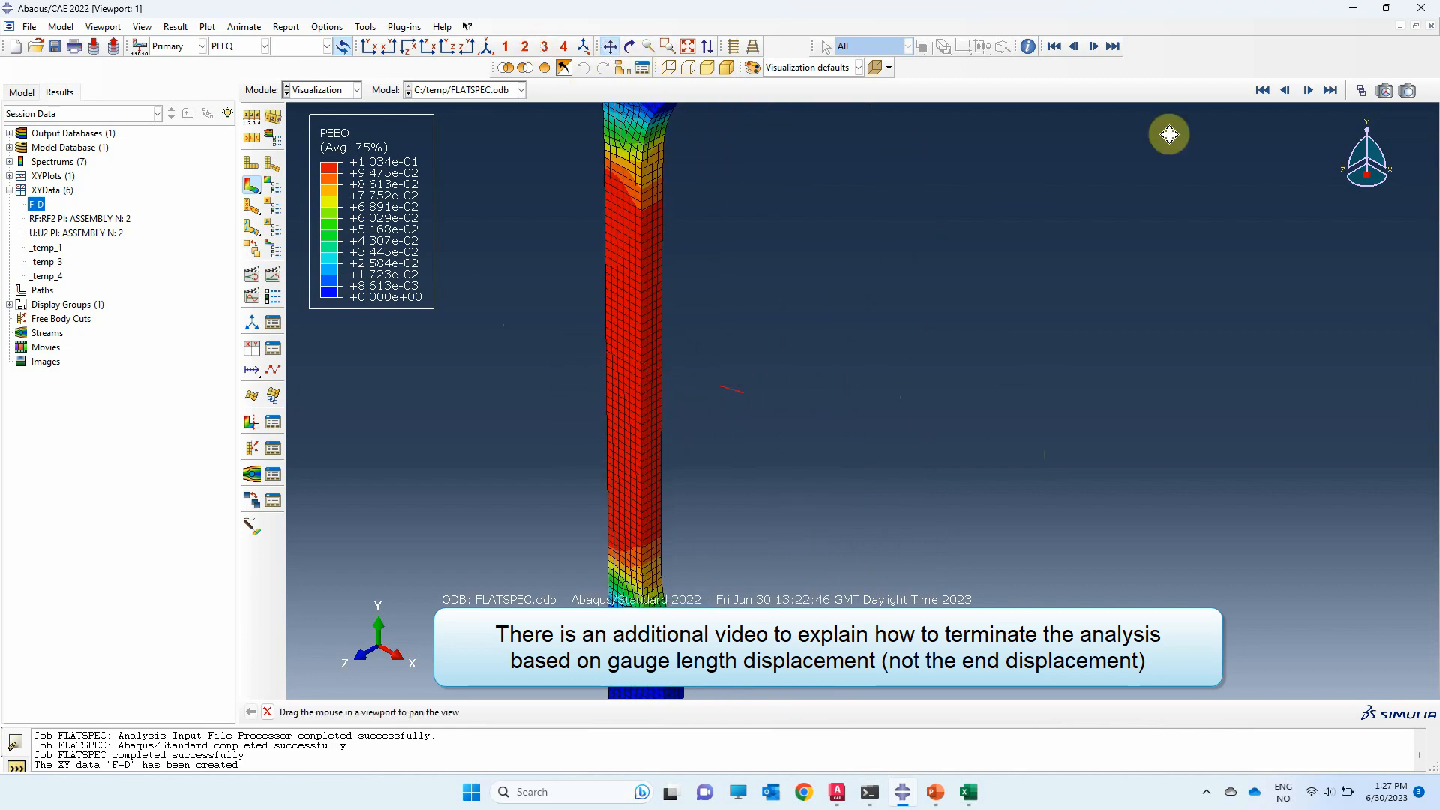
left_click(1359, 92)
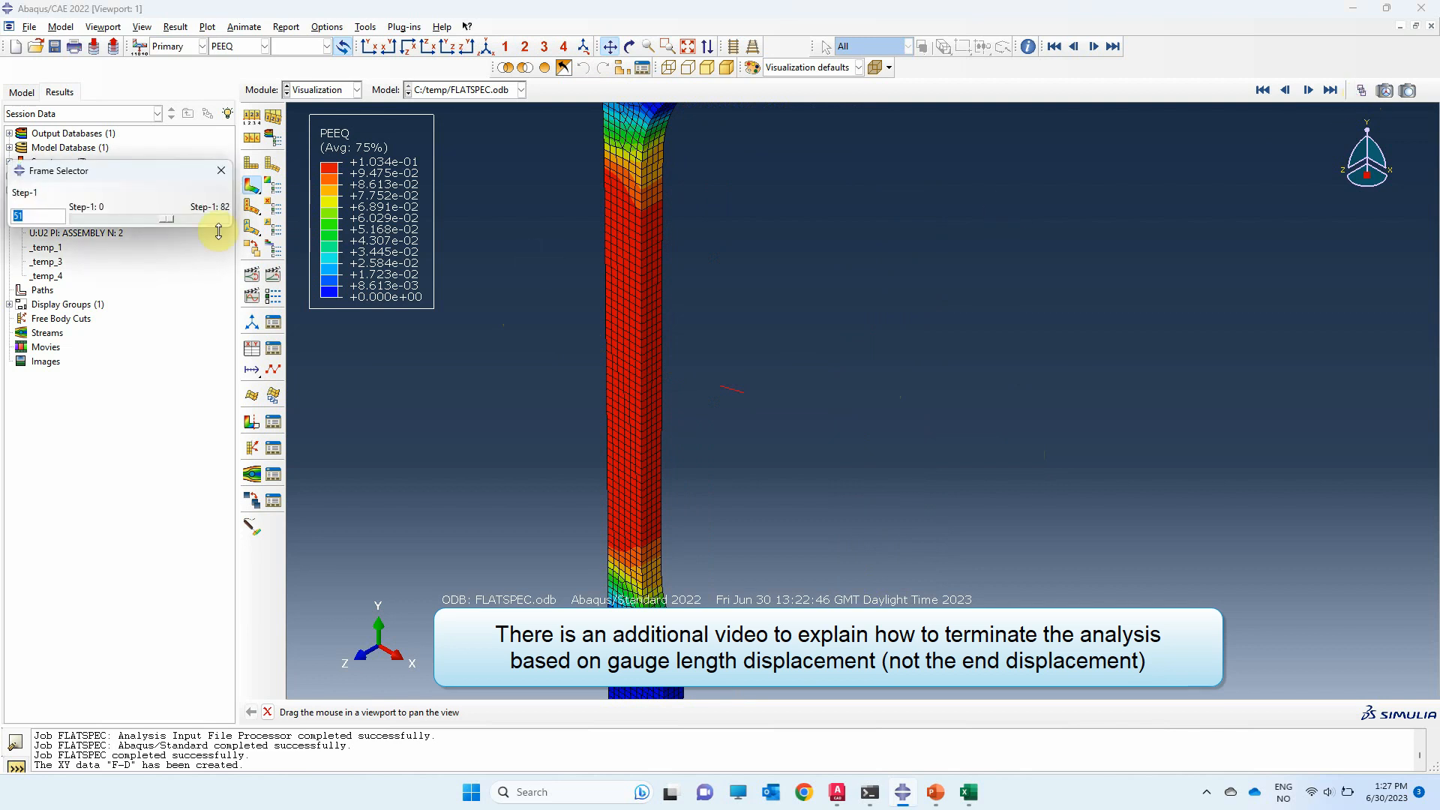
left_click(156, 217)
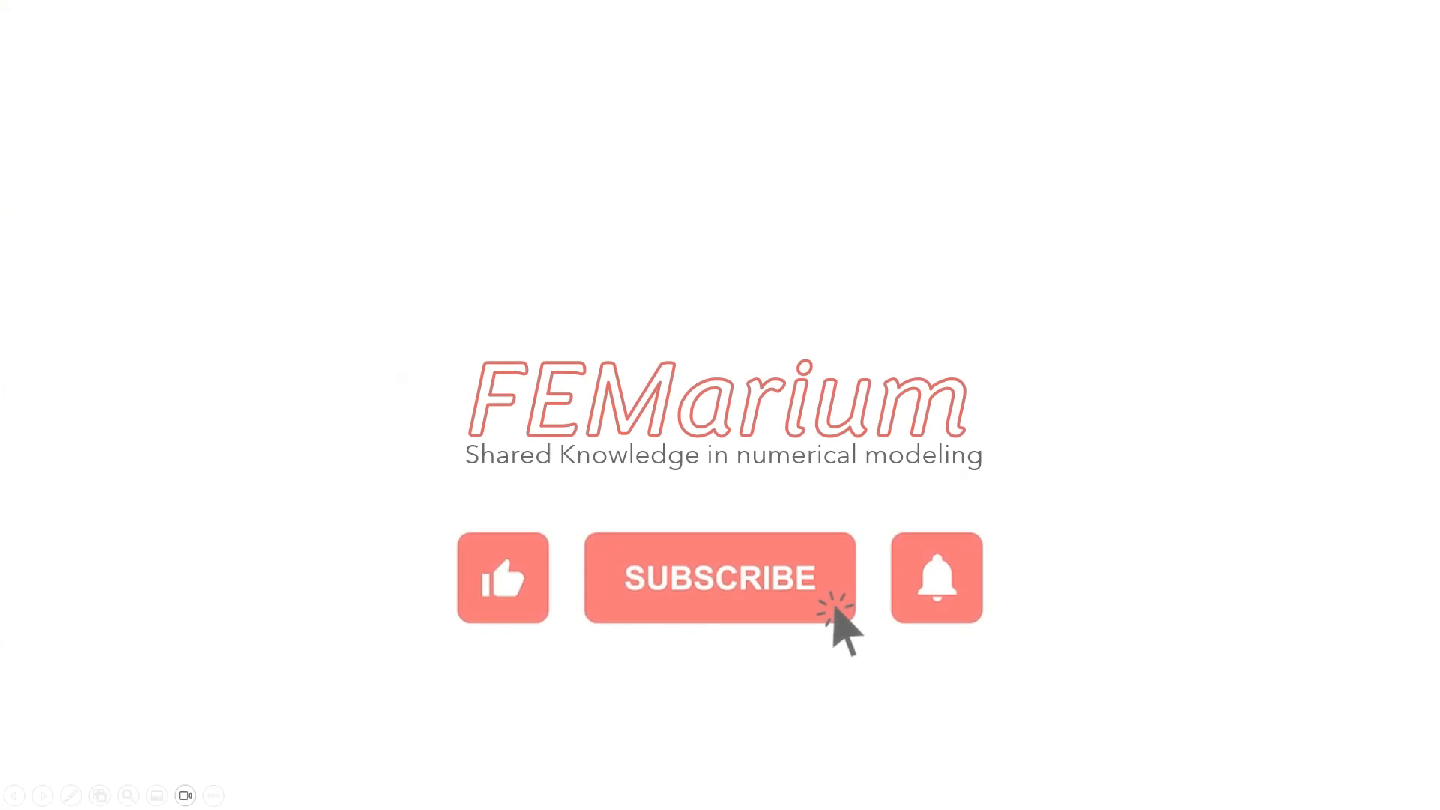